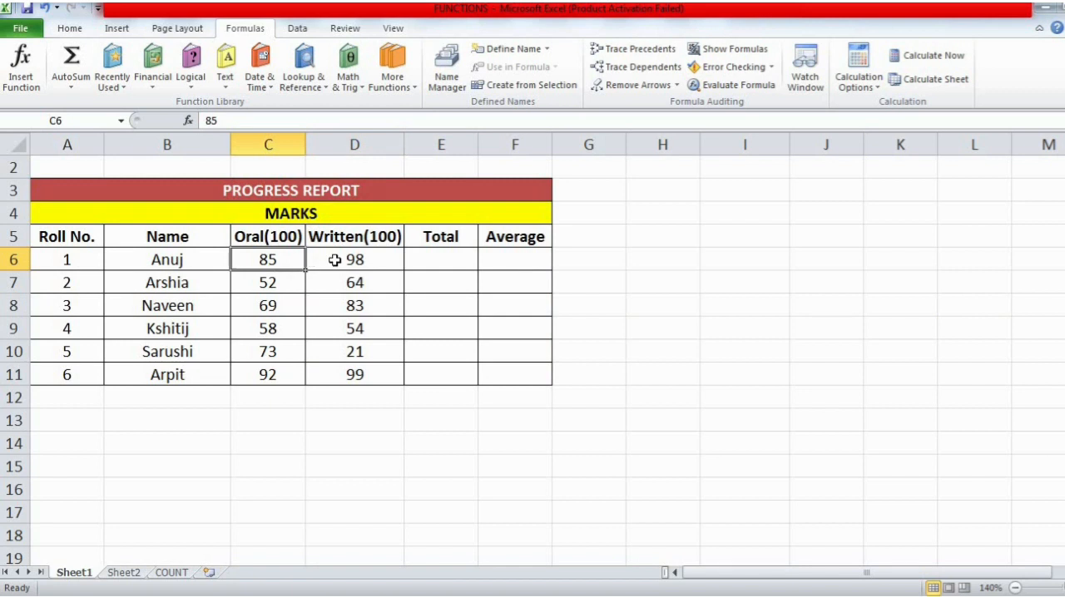
# - Insert a Sum function over C6:D6 in the Total cell E6 of the first student's row
pyautogui.click(335, 261)
pyautogui.click(416, 263)
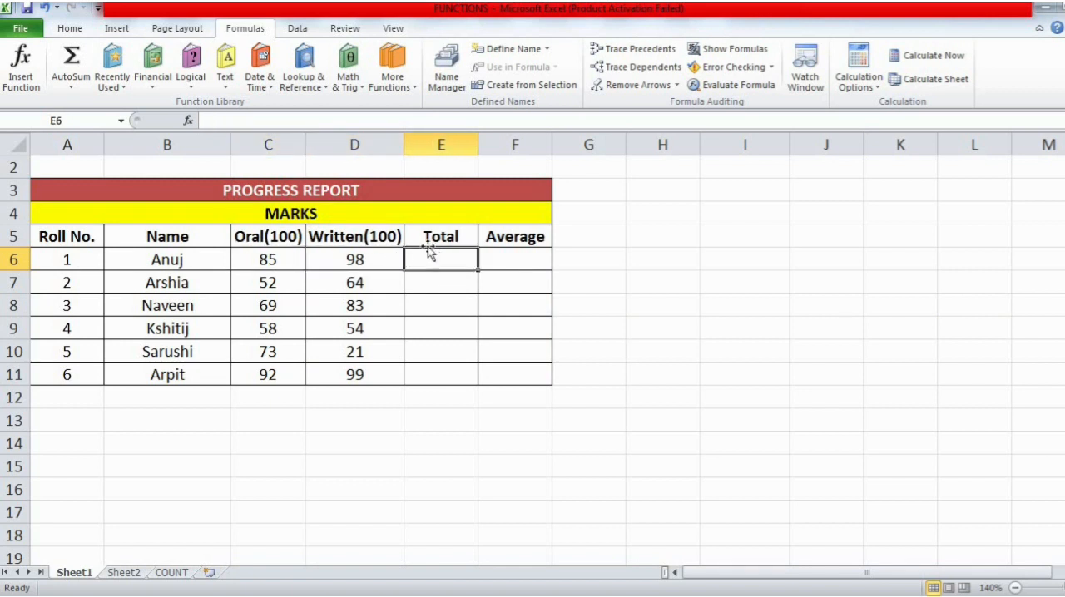
pyautogui.click(292, 255)
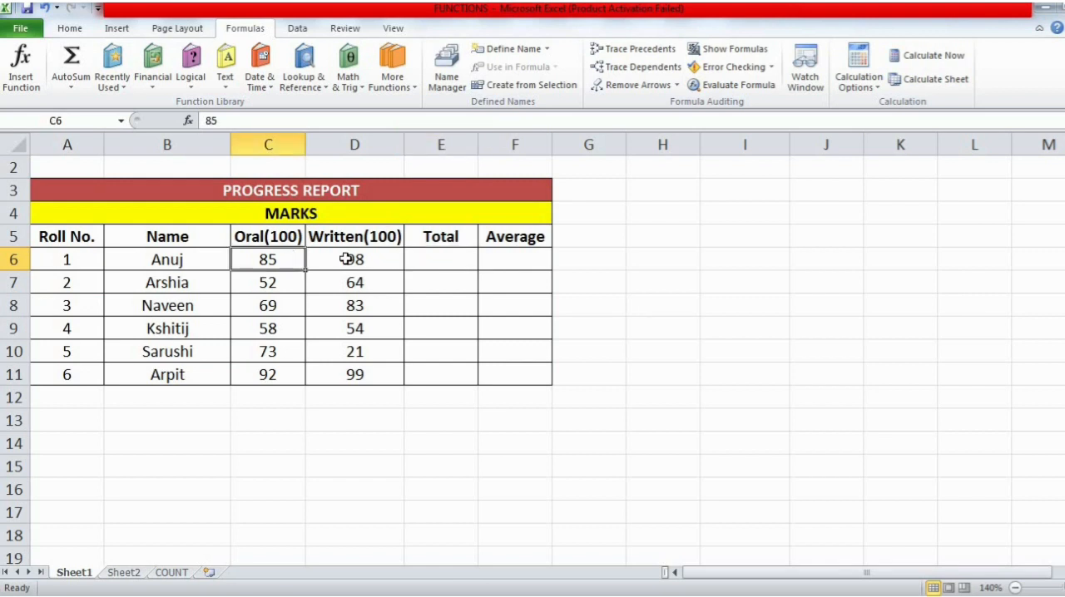
pyautogui.click(346, 259)
pyautogui.click(425, 256)
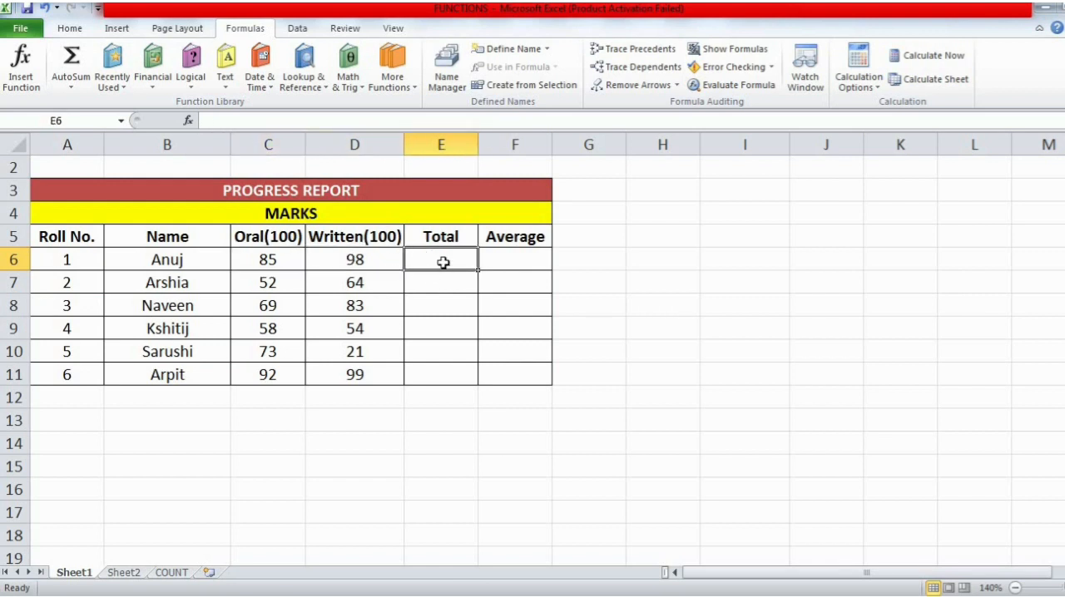
pyautogui.click(69, 28)
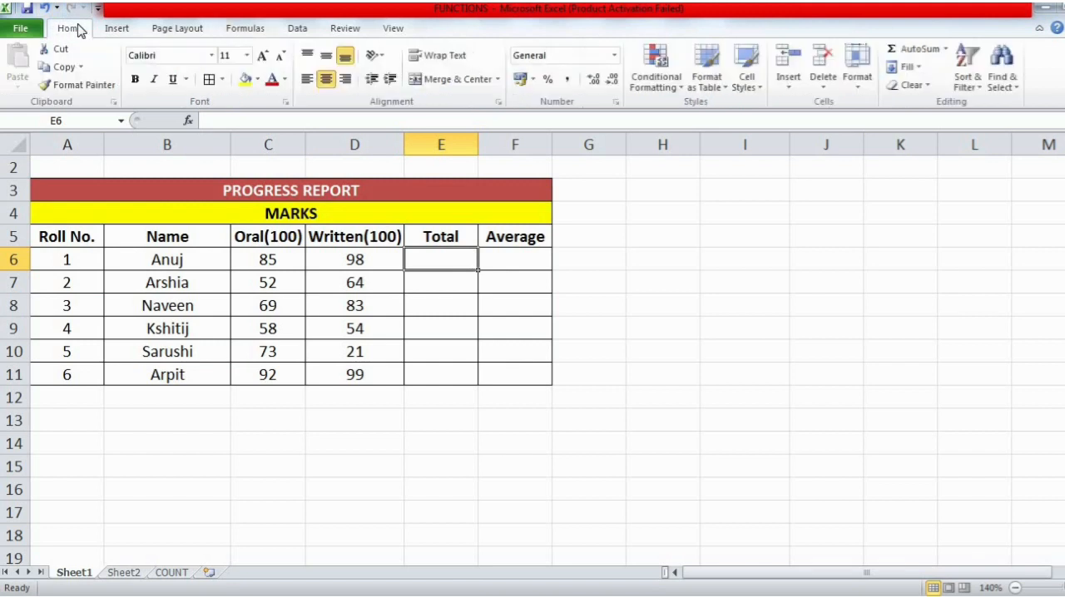
pyautogui.click(947, 50)
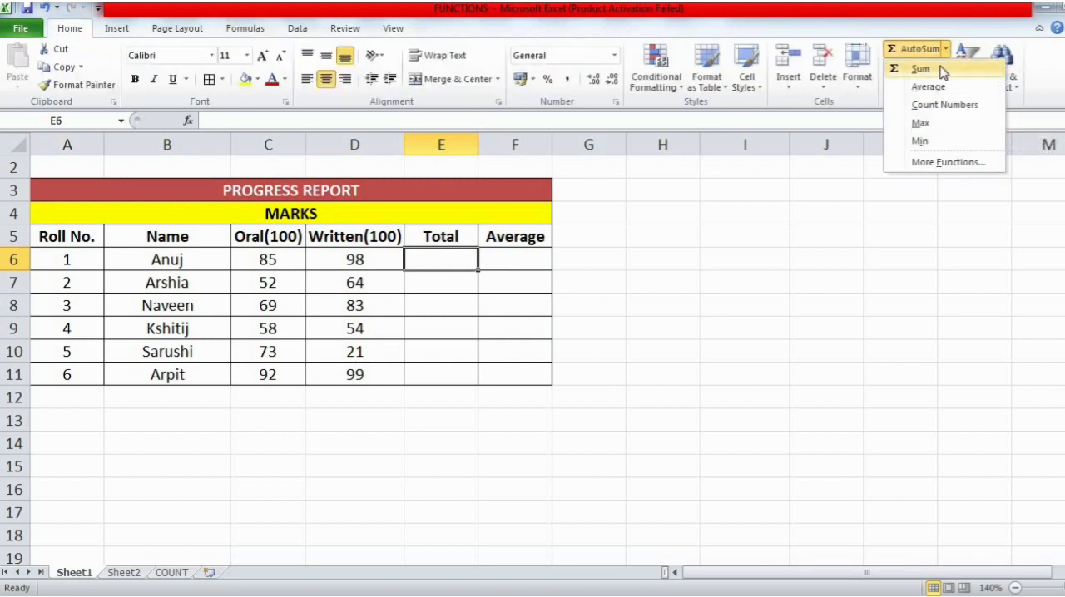
pyautogui.click(921, 69)
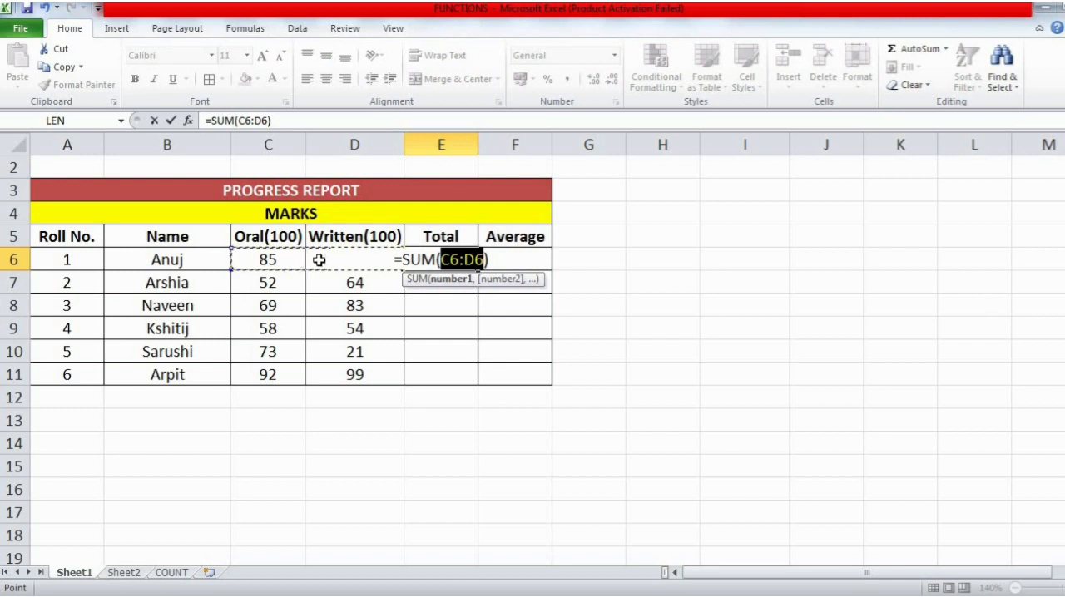
pyautogui.click(293, 262)
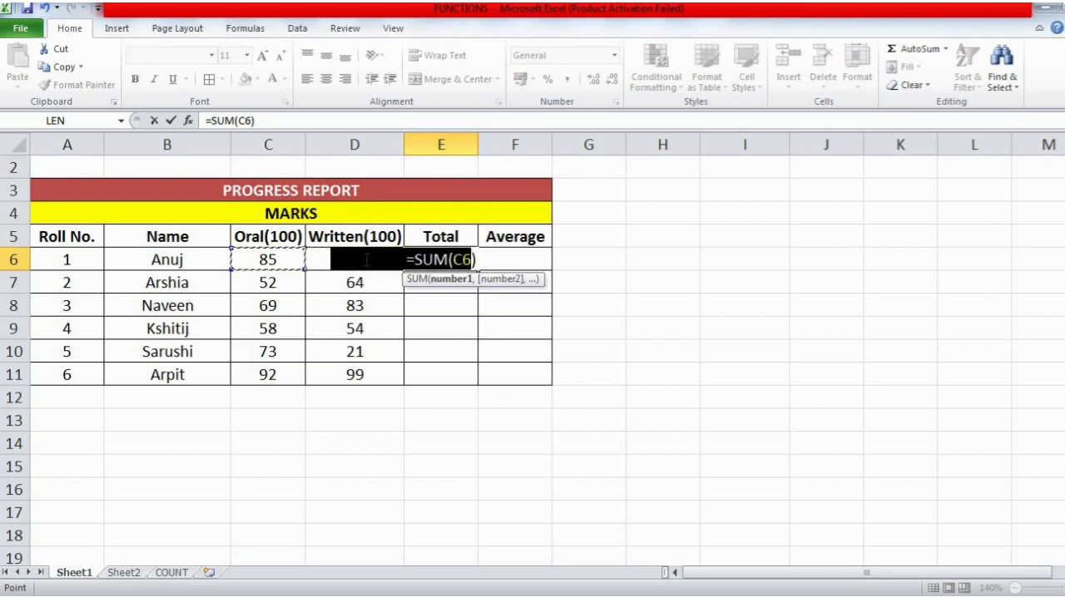
pyautogui.moveTo(366, 260); pyautogui.dragTo(365, 260)
pyautogui.hotkey('ctrl', 'z')
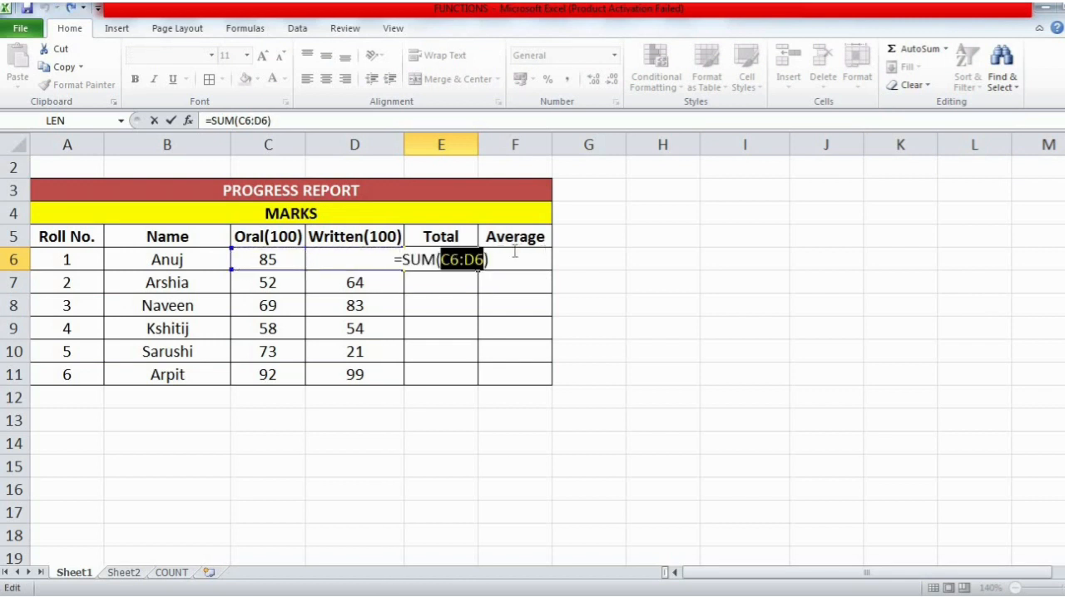
# - Replace the colon in E6's SUM formula with a comma and enter it as =SUM(C6,D6)
pyautogui.click(485, 259)
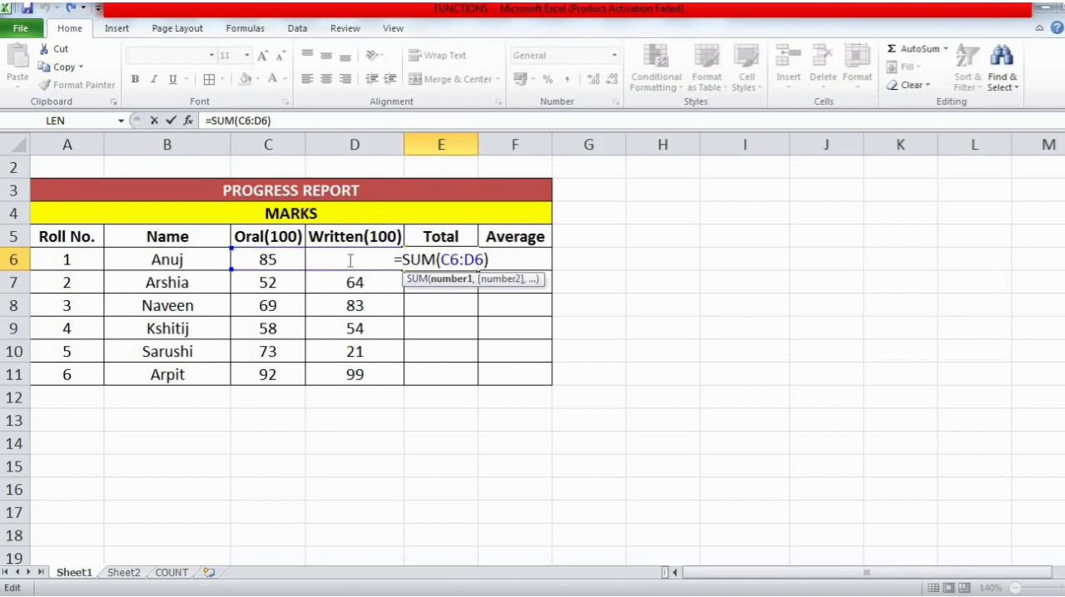
pyautogui.doubleClick(420, 259)
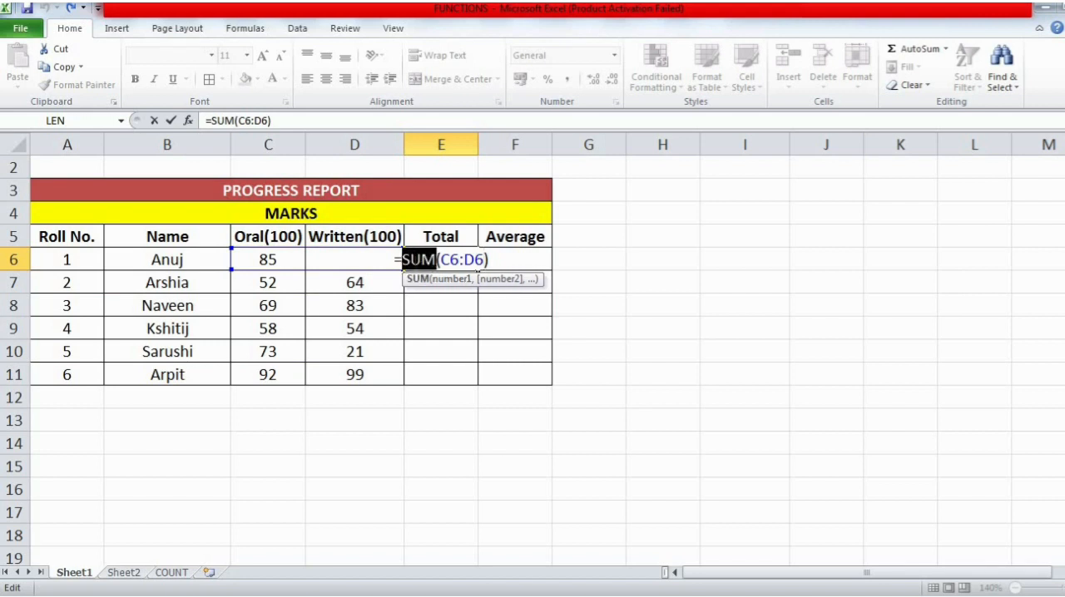
pyautogui.click(402, 259)
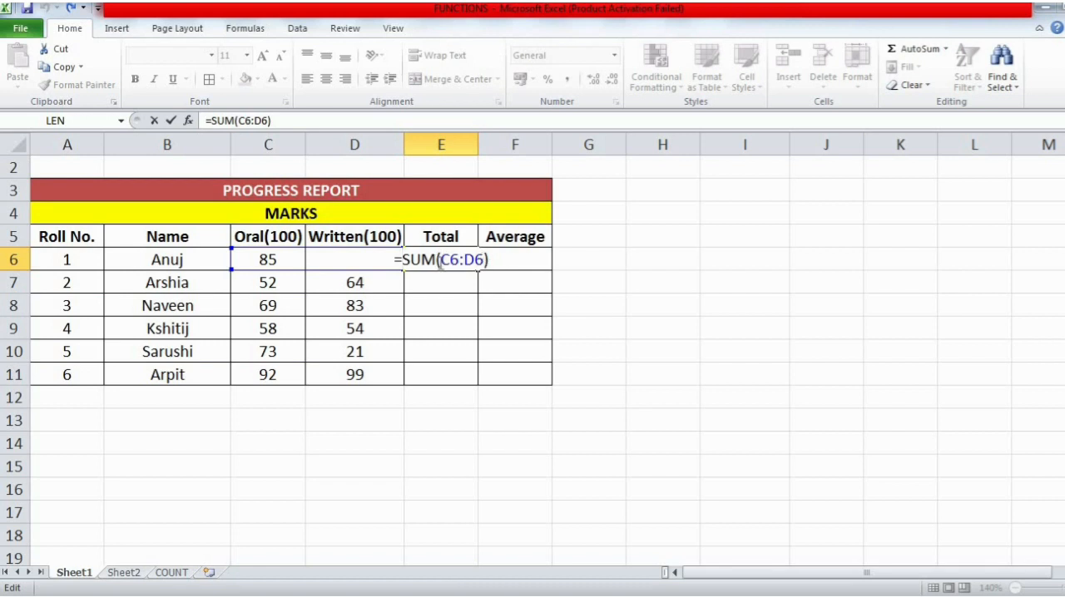
pyautogui.moveTo(440, 260); pyautogui.dragTo(460, 261)
pyautogui.click(466, 260)
pyautogui.press('BackSpace')
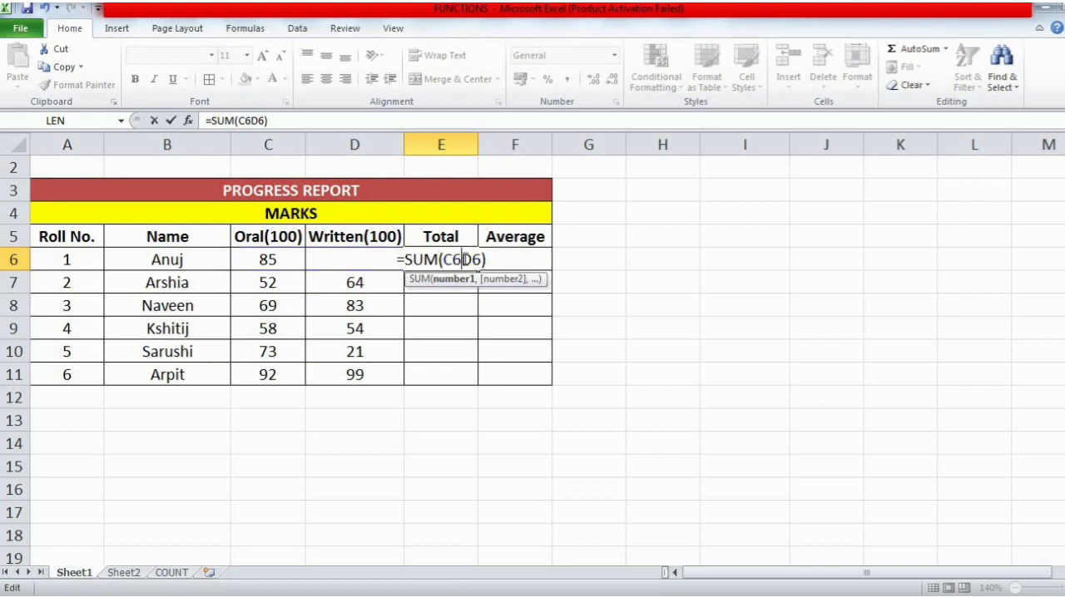
pyautogui.write(',')
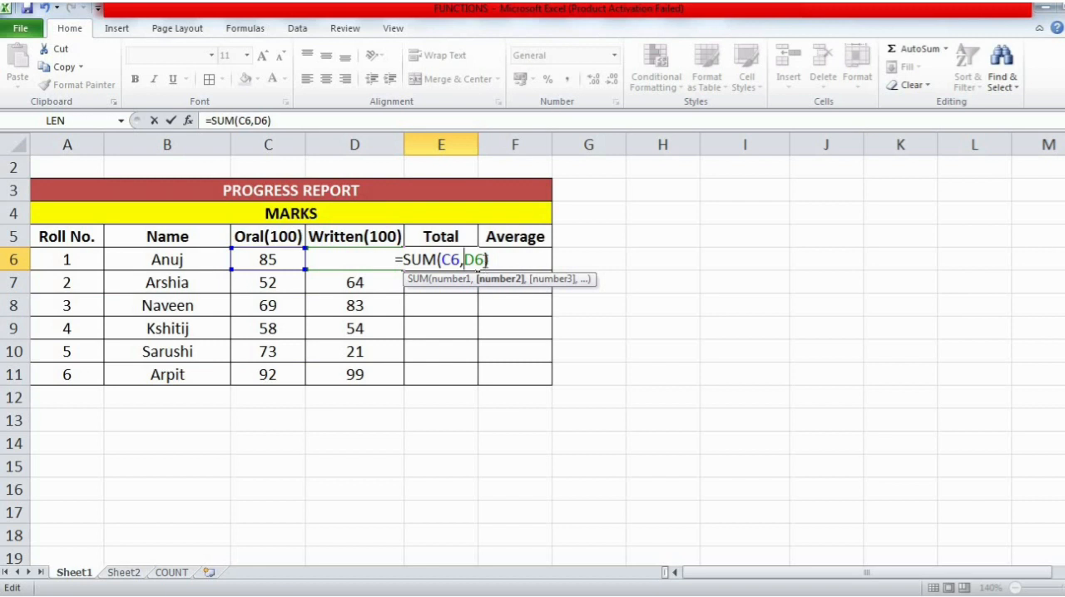
pyautogui.moveTo(486, 260); pyautogui.dragTo(440, 260)
pyautogui.click(492, 261)
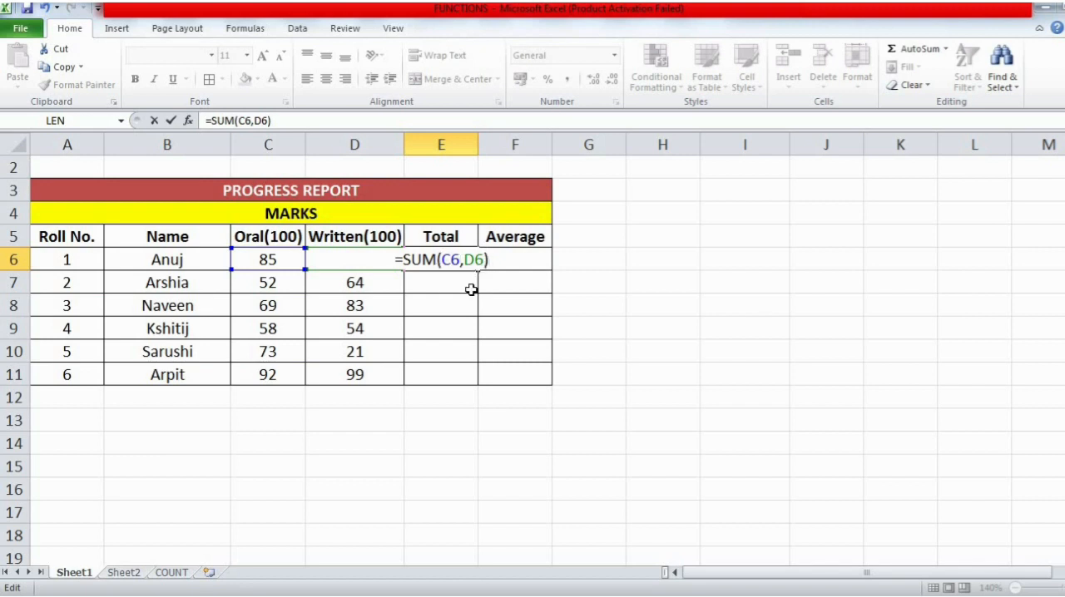
pyautogui.press('Return')
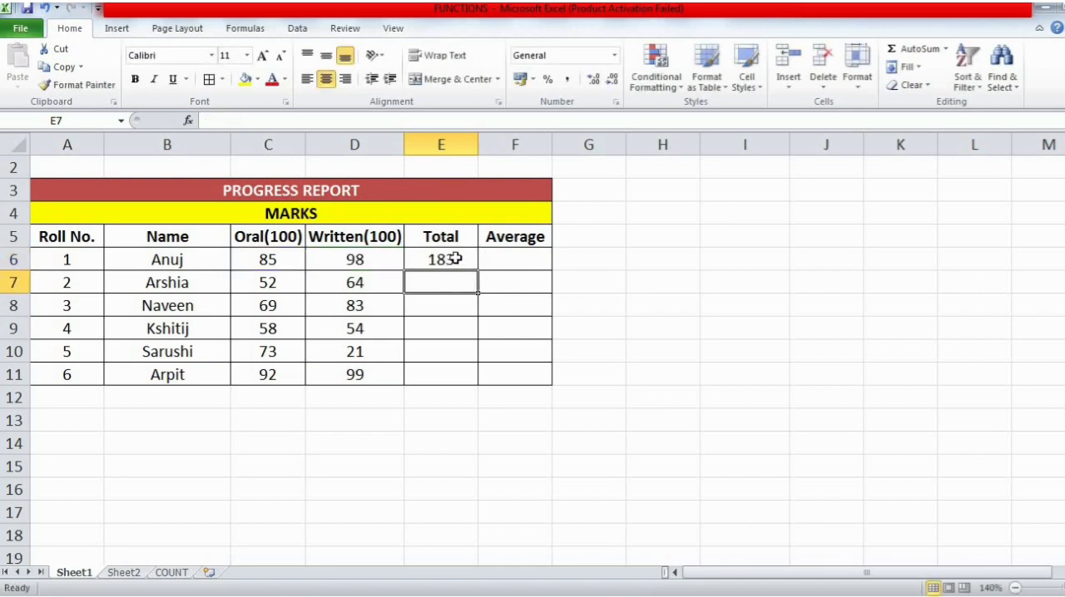
# - Replace the cell references in E6's formula with direct numbers and enter it as =SUM(85,95)
pyautogui.click(454, 258)
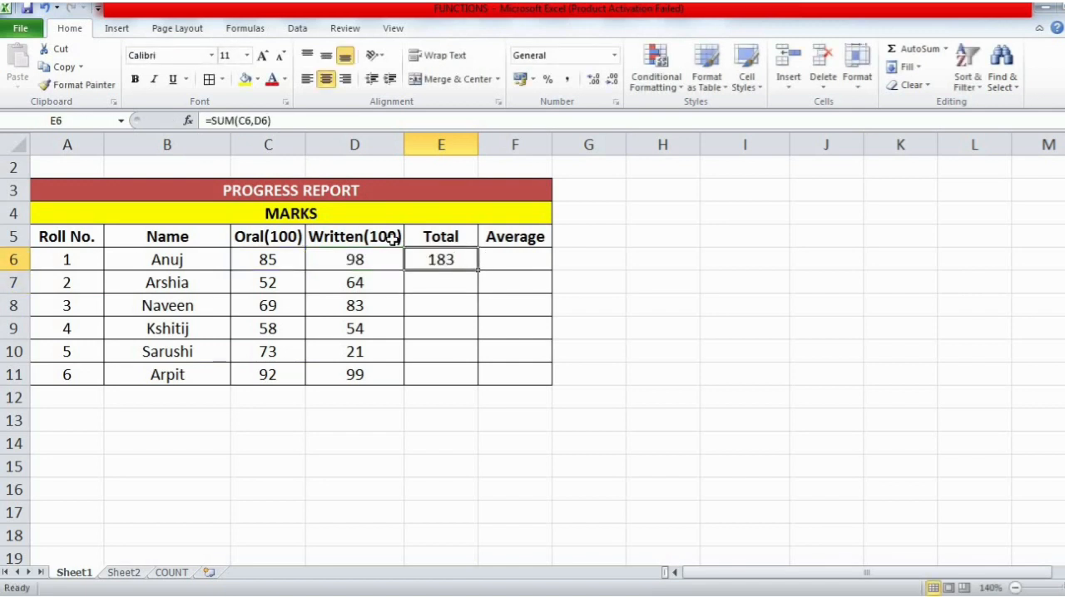
pyautogui.doubleClick(450, 259)
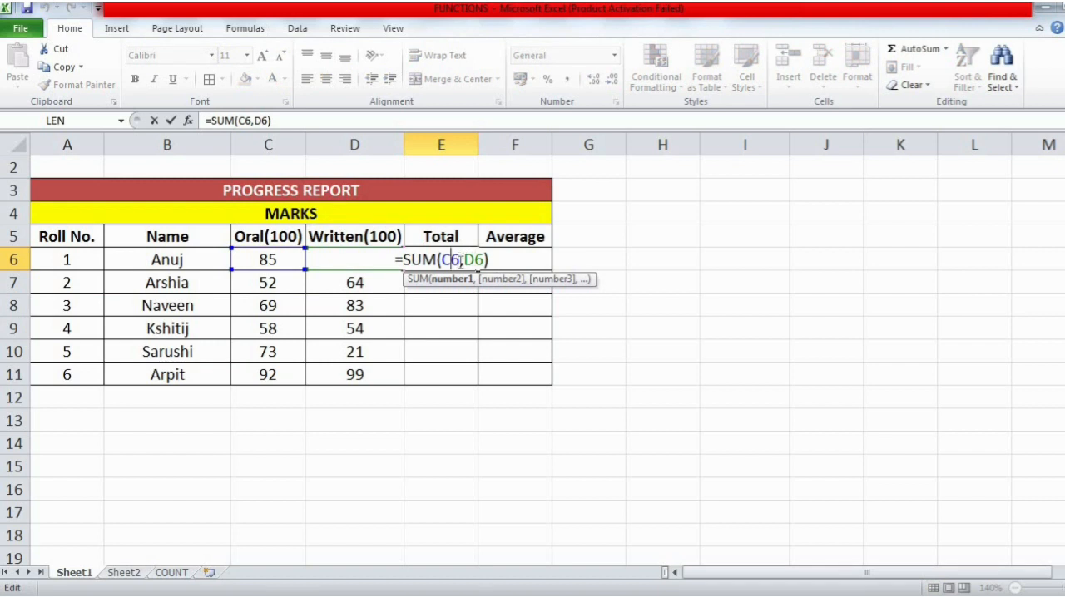
pyautogui.click(476, 261)
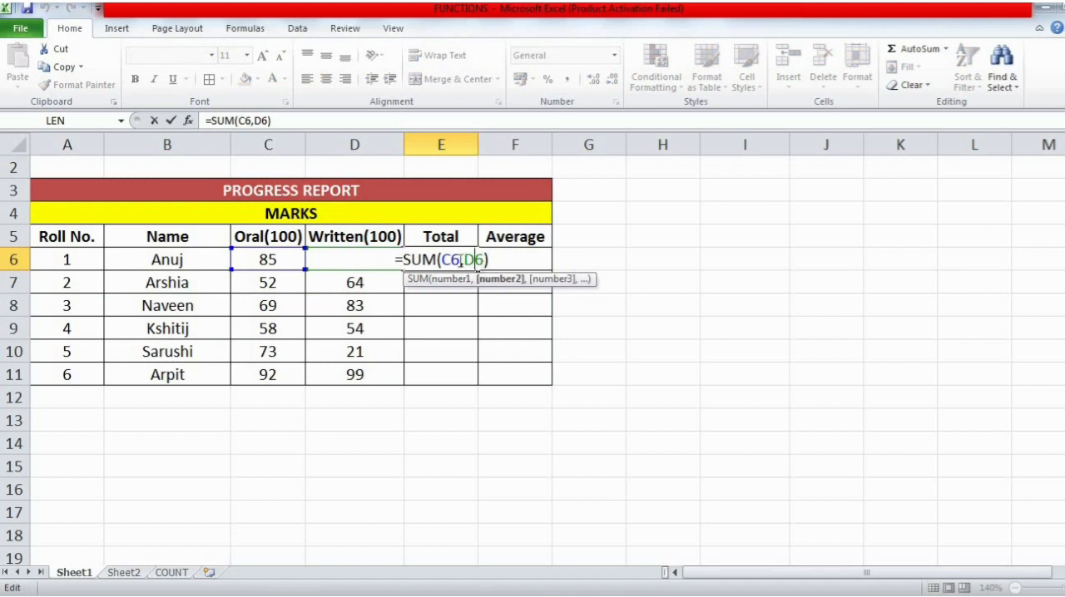
pyautogui.click(461, 261)
pyautogui.press('BackSpace')
pyautogui.press('BackSpace')
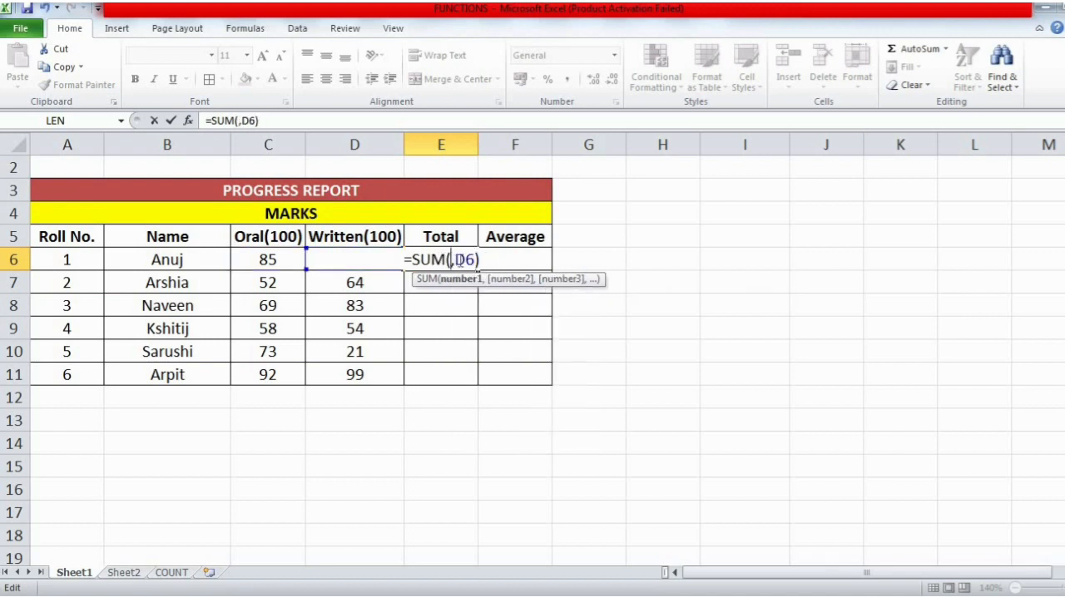
pyautogui.write('85')
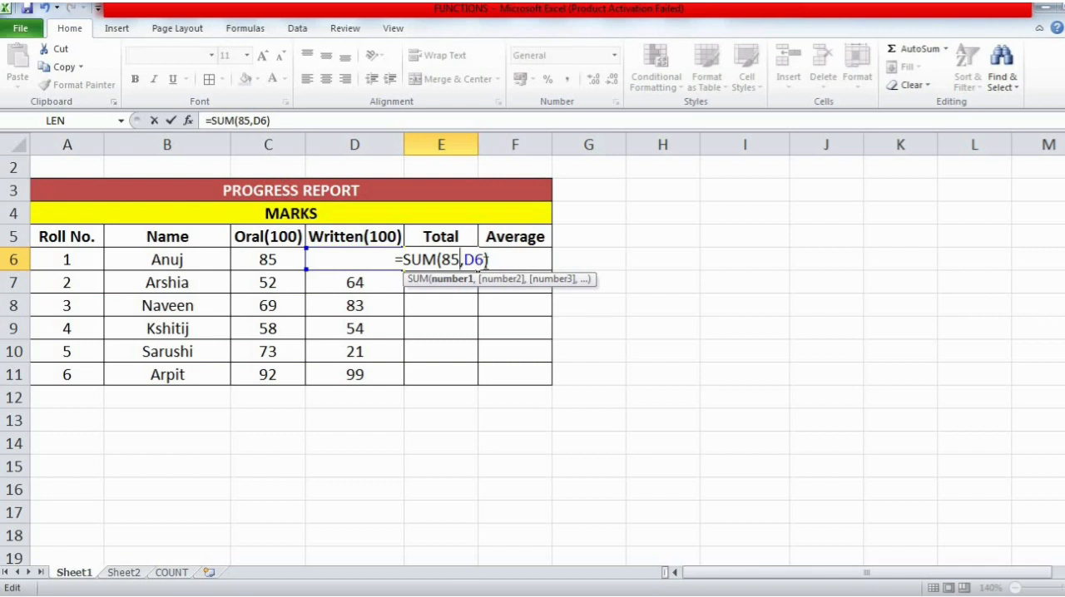
pyautogui.click(485, 261)
pyautogui.press('BackSpace')
pyautogui.press('BackSpace')
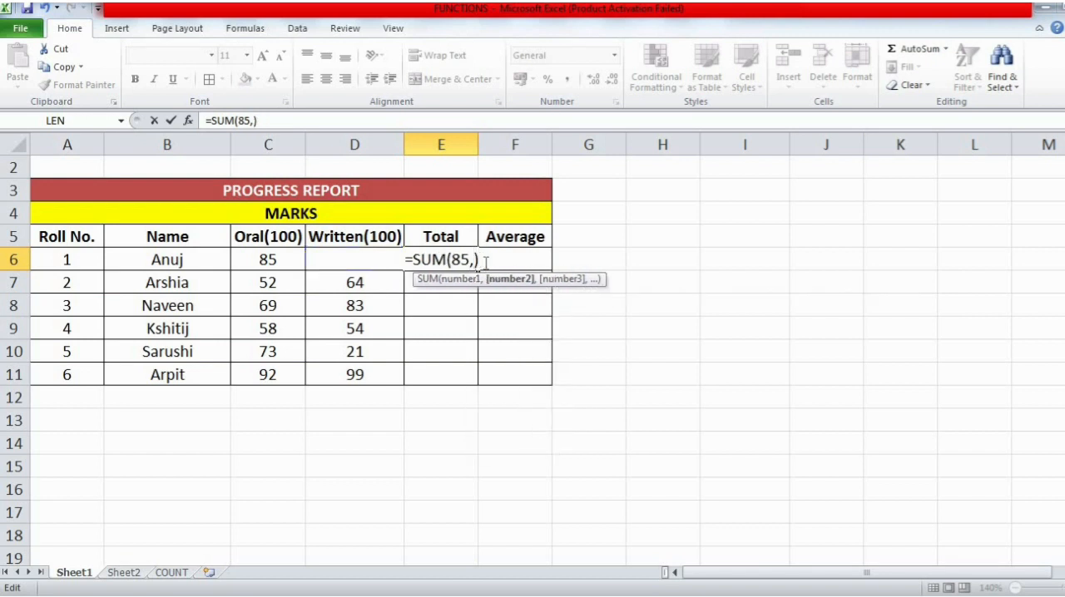
pyautogui.write('5')
pyautogui.press('BackSpace')
pyautogui.write('9')
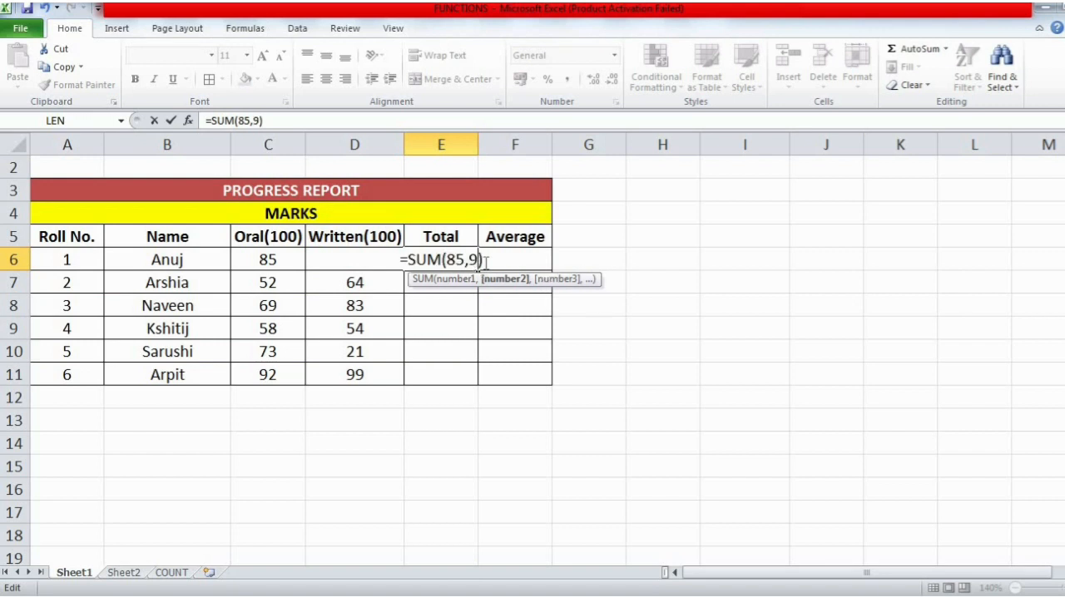
pyautogui.write('8')
pyautogui.press('Return')
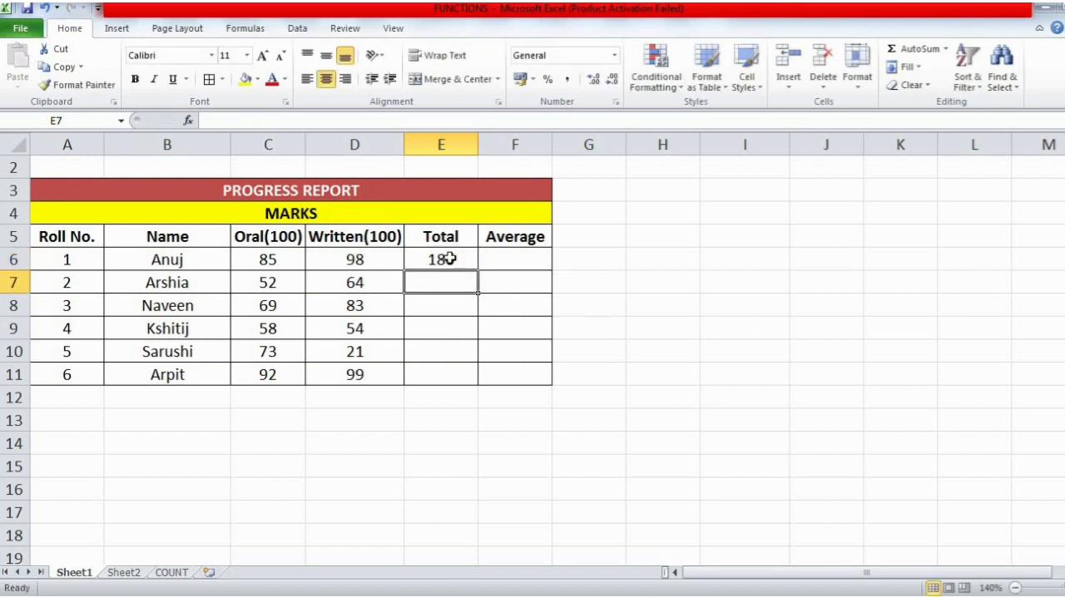
# - Correct the second argument of E6's SUM formula to 98
pyautogui.doubleClick(453, 260)
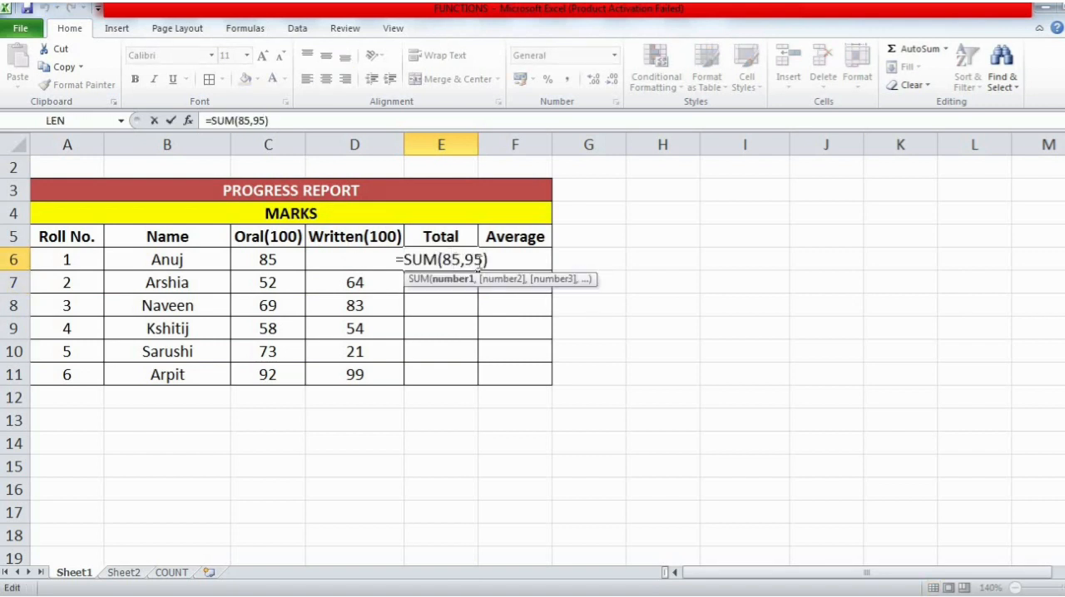
pyautogui.click(479, 262)
pyautogui.press('BackSpace')
pyautogui.write('8')
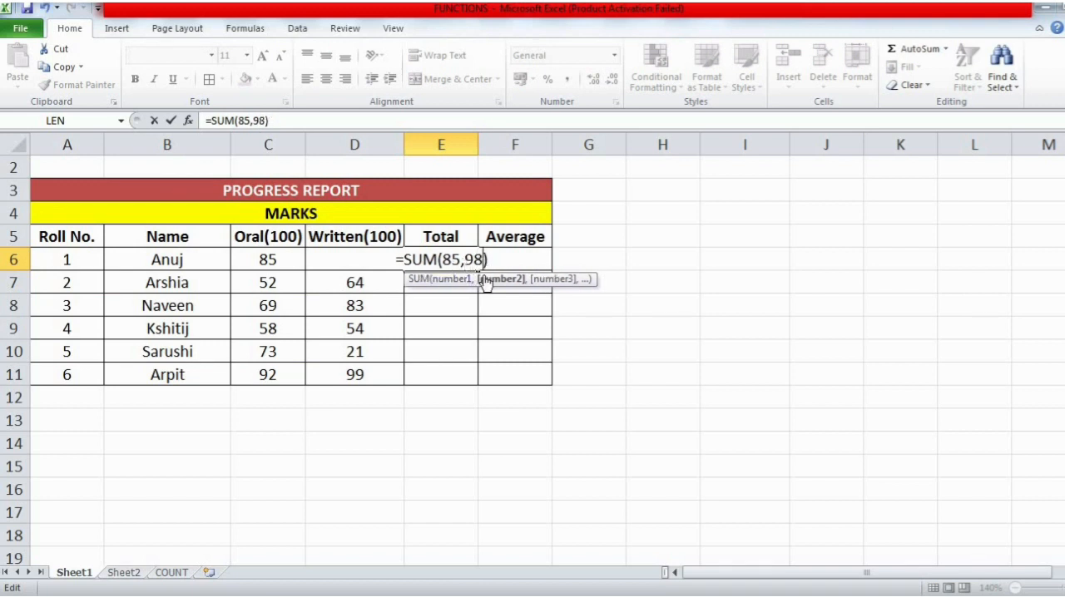
pyautogui.press('Return')
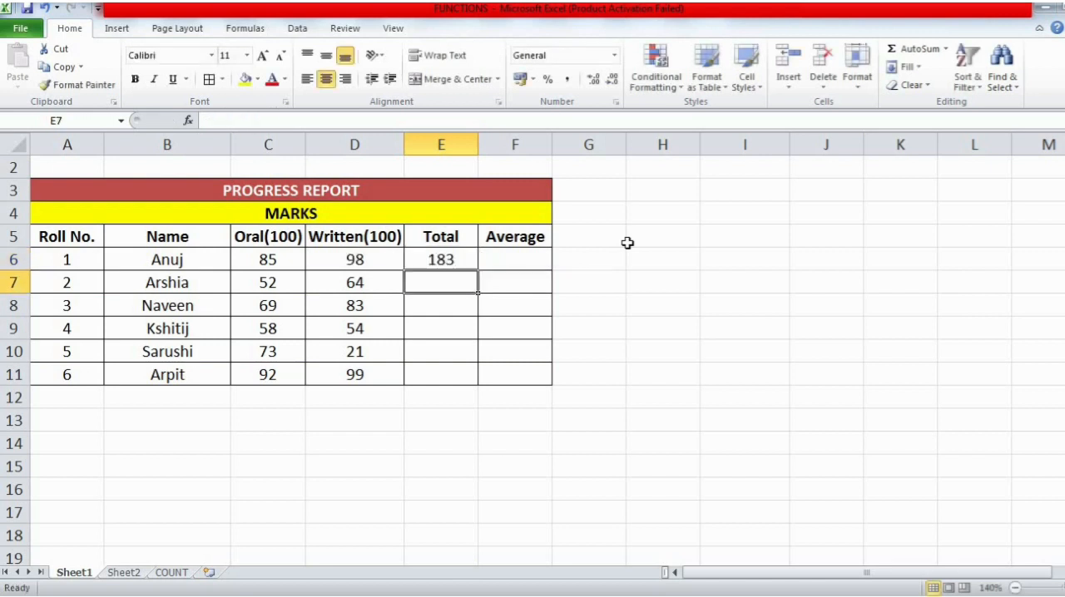
# - Reopen the formula in E6, highlight its arguments, and delete the whole formula to leave the cell empty
pyautogui.doubleClick(450, 261)
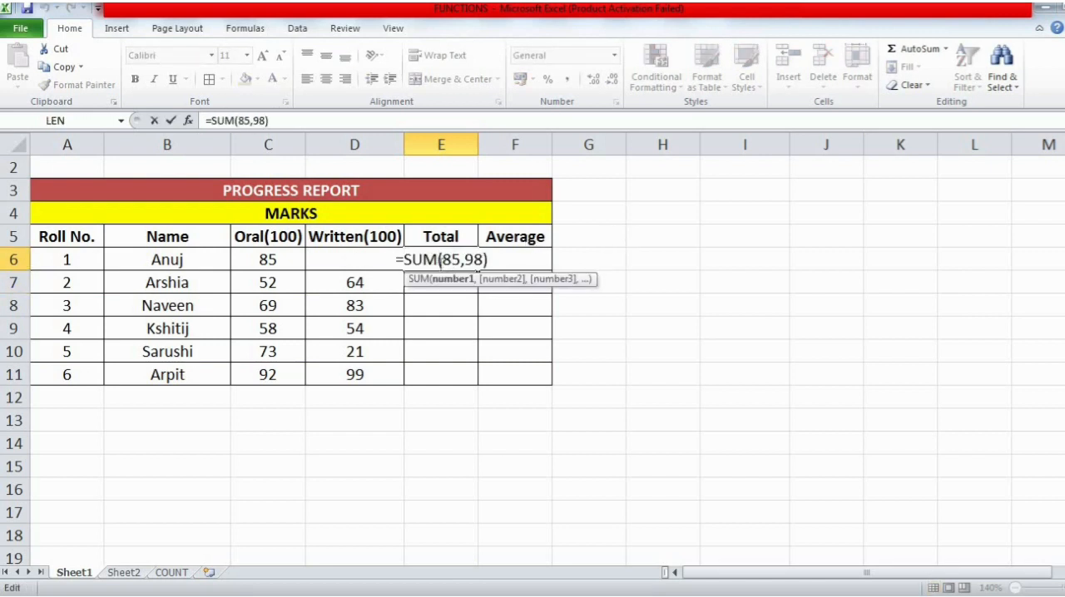
pyautogui.doubleClick(450, 259)
pyautogui.moveTo(464, 261); pyautogui.dragTo(479, 266)
pyautogui.press('Left')
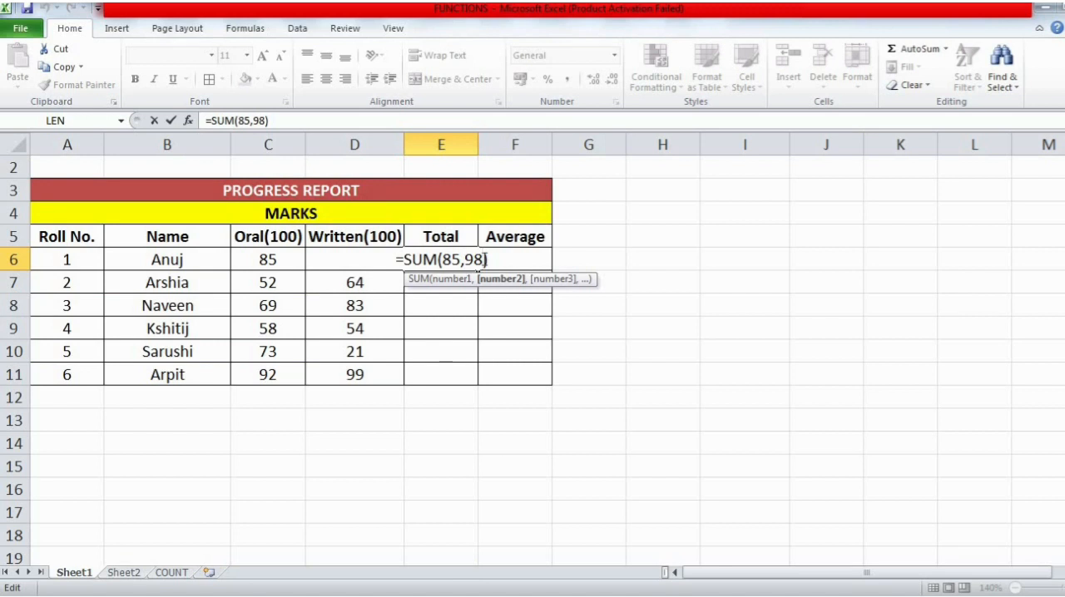
pyautogui.press('BackSpace')
pyautogui.press('BackSpace')
pyautogui.press('BackSpace')
pyautogui.press('BackSpace')
pyautogui.press('BackSpace')
pyautogui.press('BackSpace')
pyautogui.press('BackSpace')
pyautogui.press('BackSpace')
pyautogui.press('BackSpace')
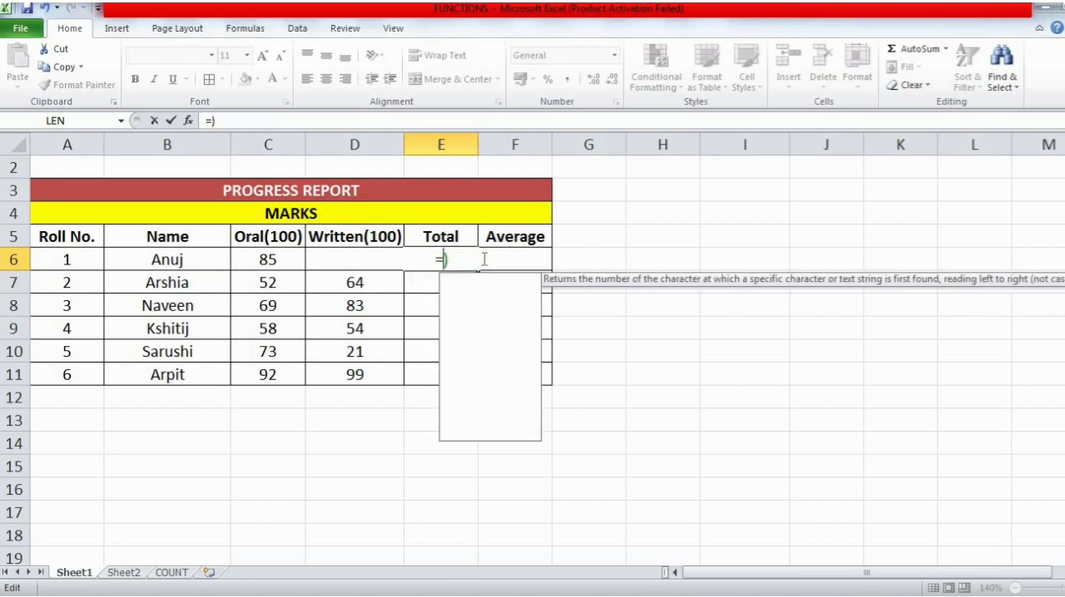
pyautogui.press('BackSpace')
pyautogui.press('BackSpace')
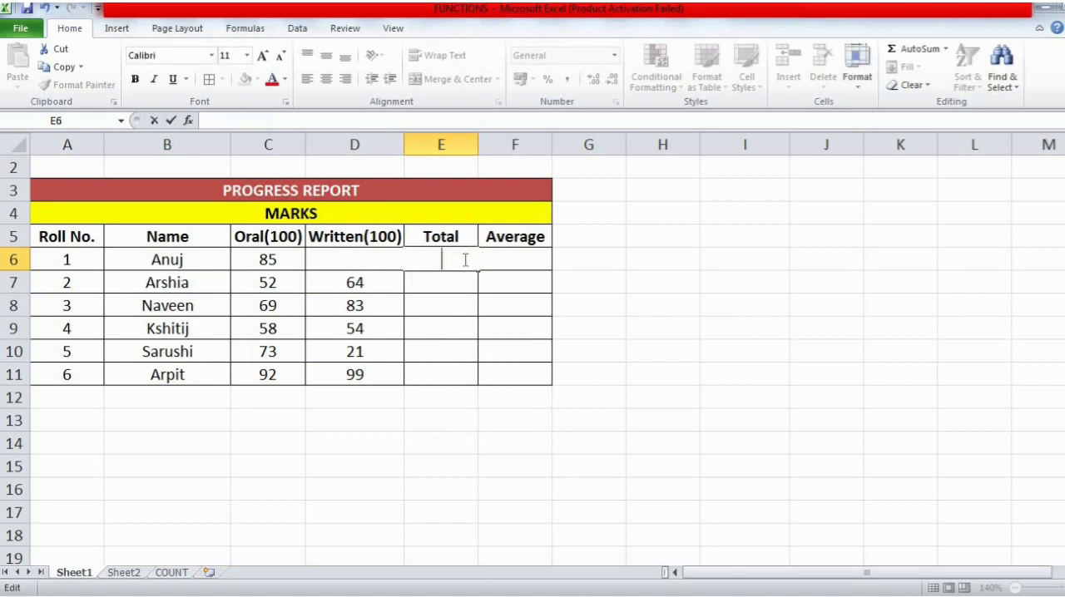
pyautogui.click(544, 275)
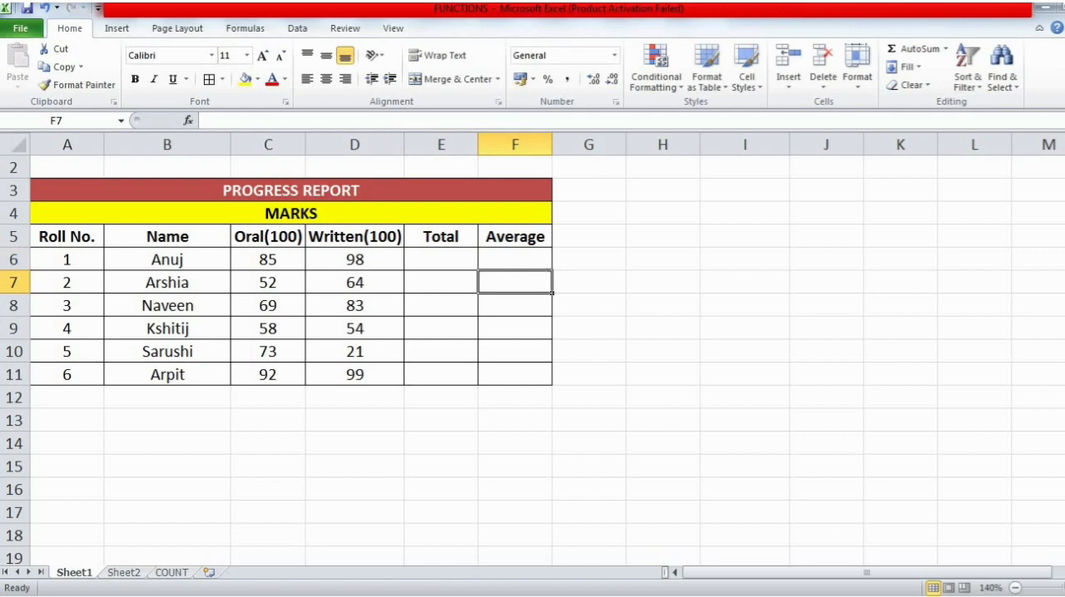
# - Switch to the FUNCTIONS document in Word and highlight "text" and "enclosed within parenthesis" in the notes on argument values
pyautogui.hotkey('alt', 'Tab')
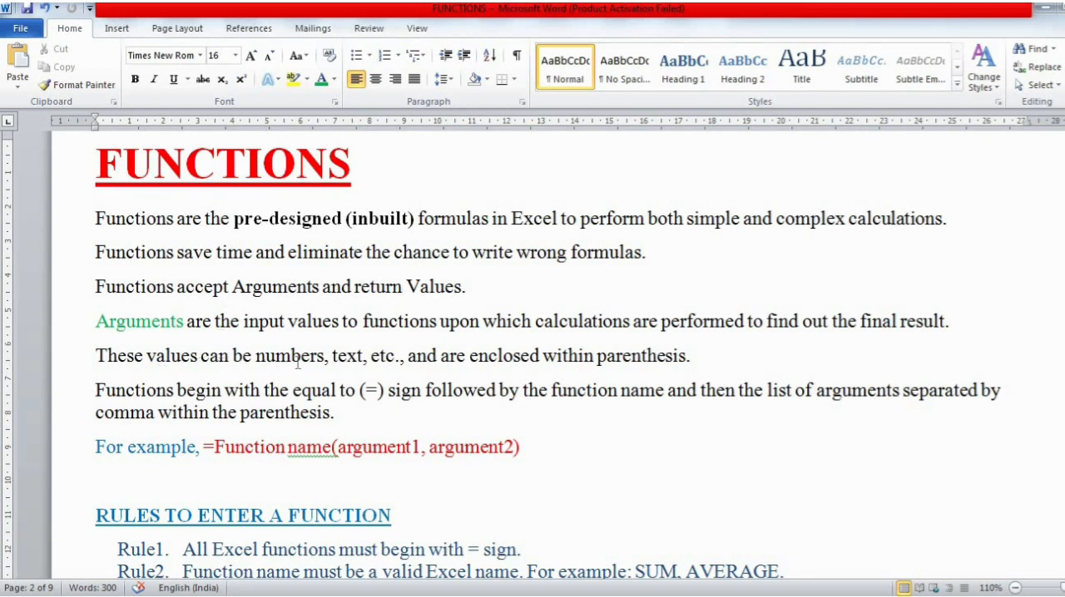
pyautogui.doubleClick(340, 358)
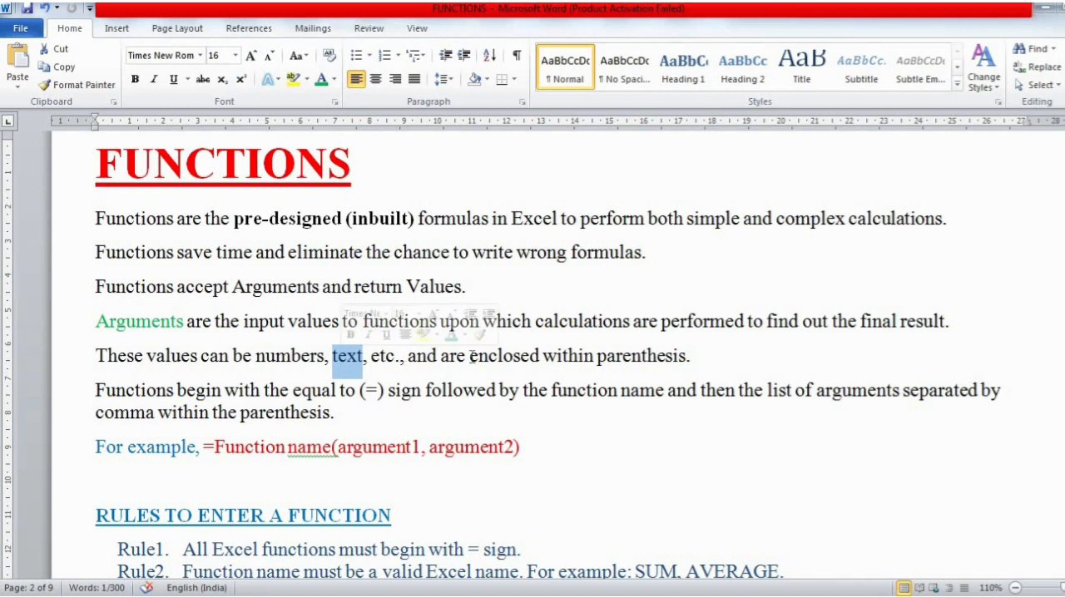
pyautogui.moveTo(471, 356); pyautogui.dragTo(660, 356)
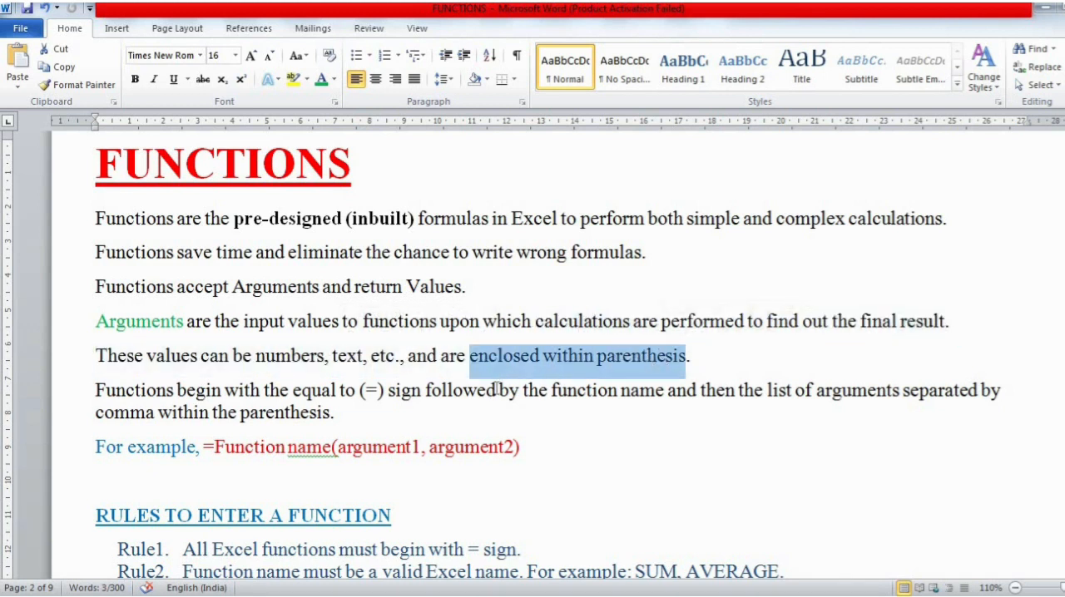
pyautogui.click(684, 356)
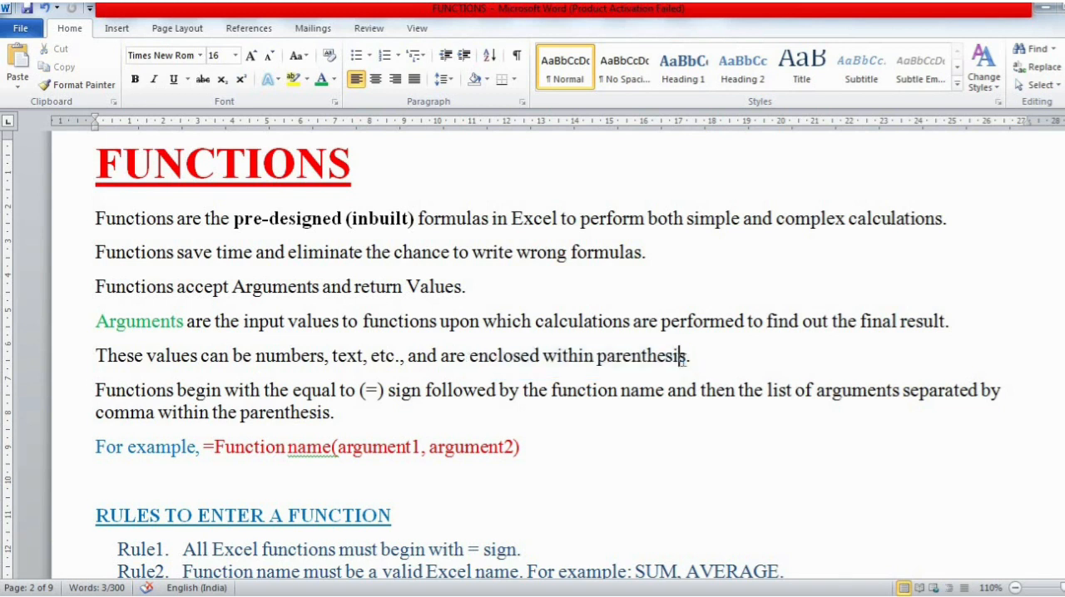
# - Highlight the word "parenthesis" in the notes on argument values, then clear the highlight
pyautogui.moveTo(684, 356); pyautogui.dragTo(601, 347)
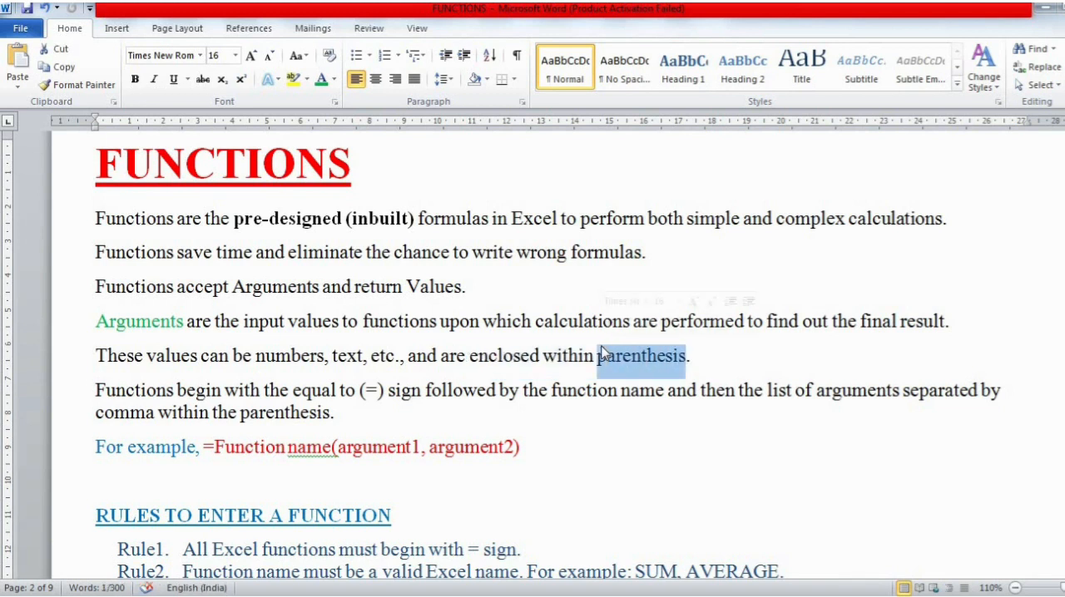
pyautogui.click(593, 388)
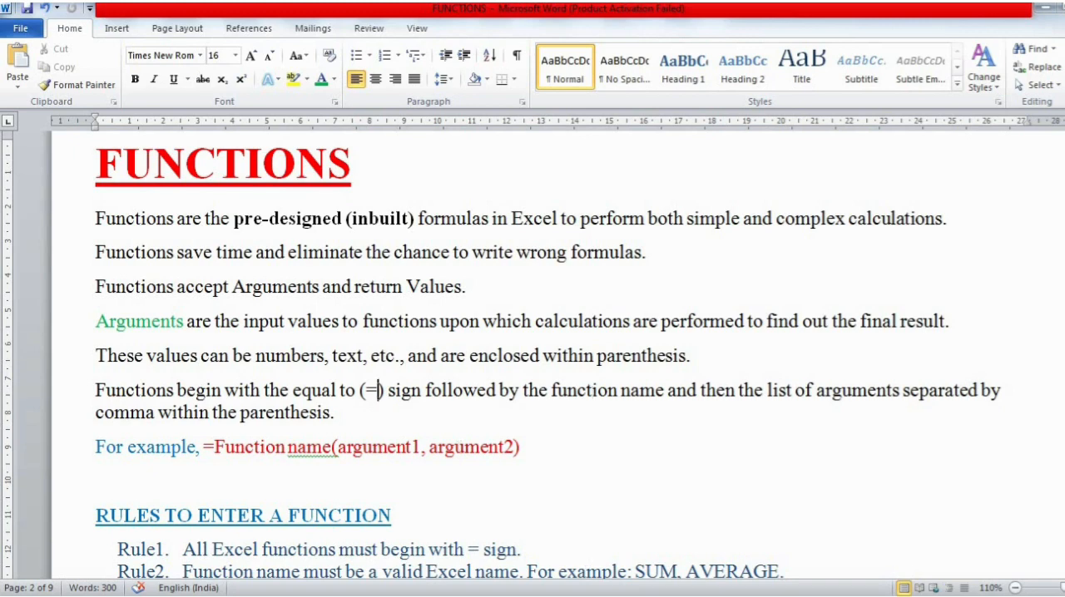
# - Switch to the Excel progress report and start a SUM formula in E6 with parentheses, C6 as the first argument and a comma
pyautogui.hotkey('alt', 'Tab')
pyautogui.click(434, 256)
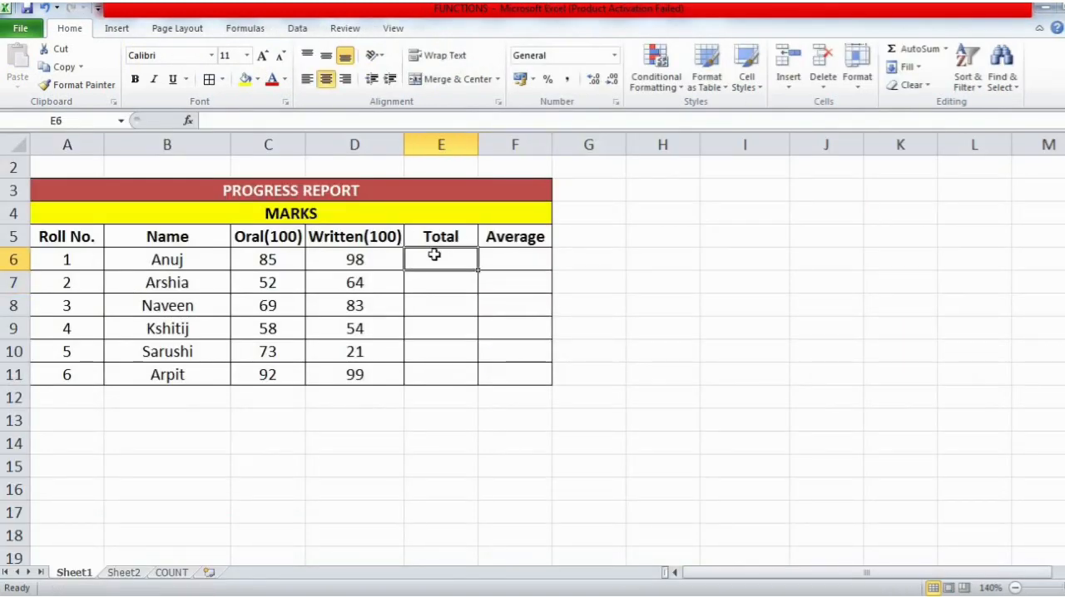
pyautogui.write('=')
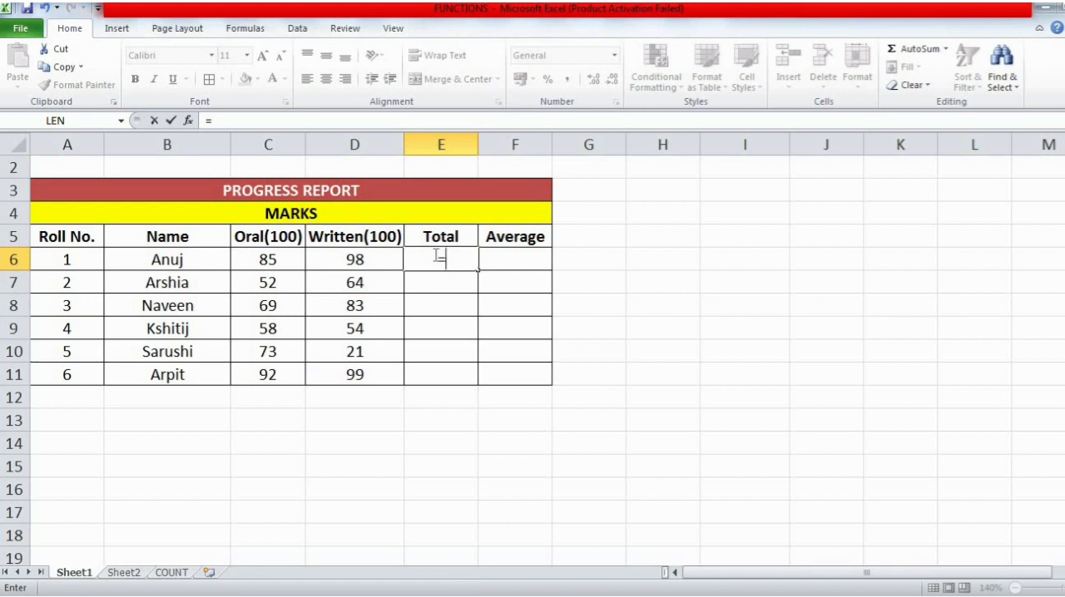
pyautogui.write('Su')
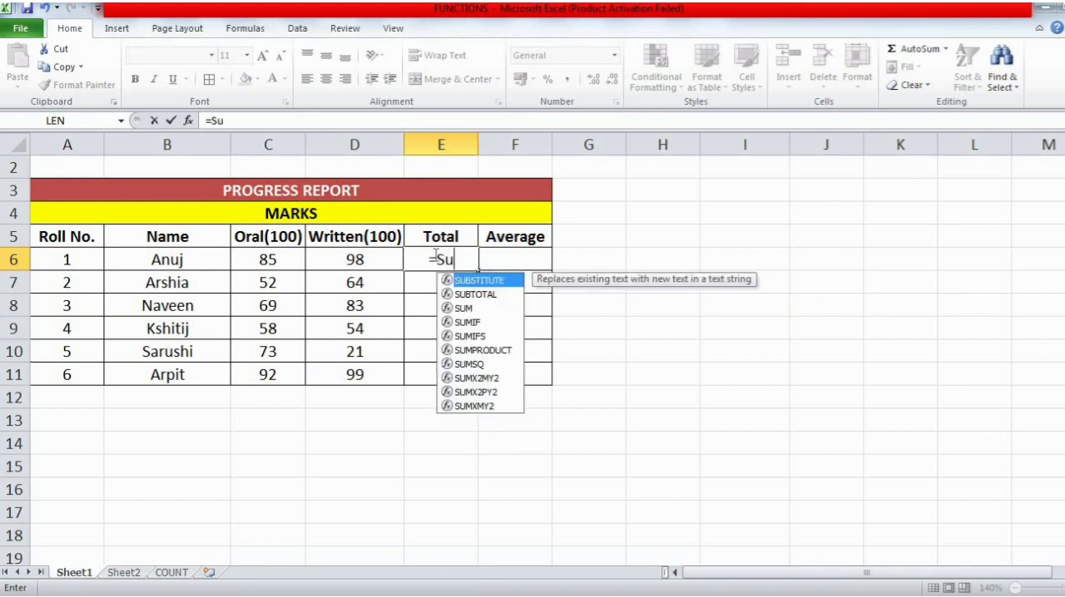
pyautogui.press('BackSpace')
pyautogui.write('UM')
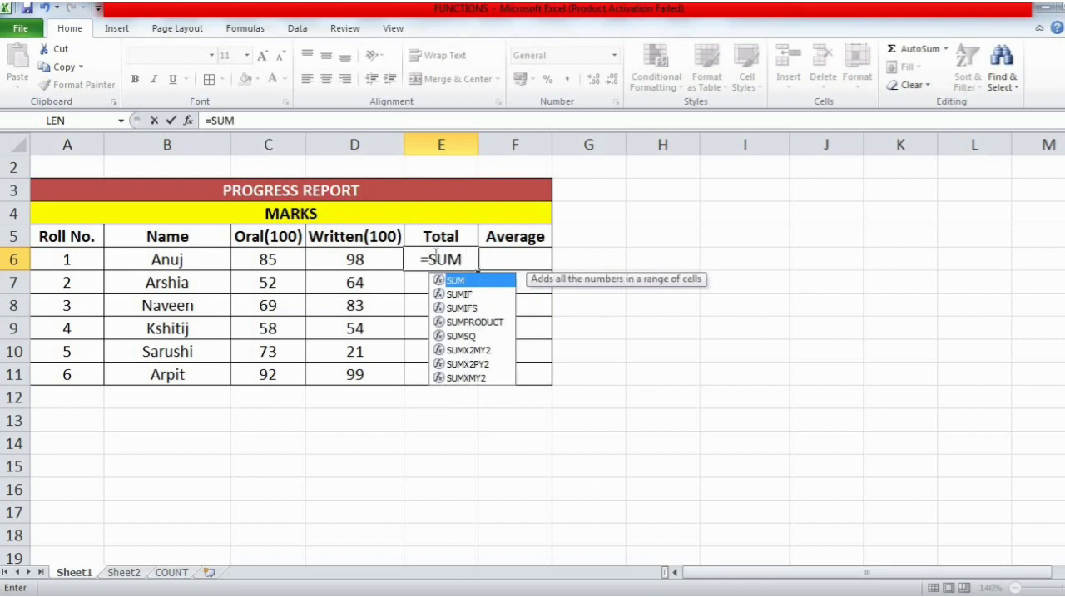
pyautogui.write('(')
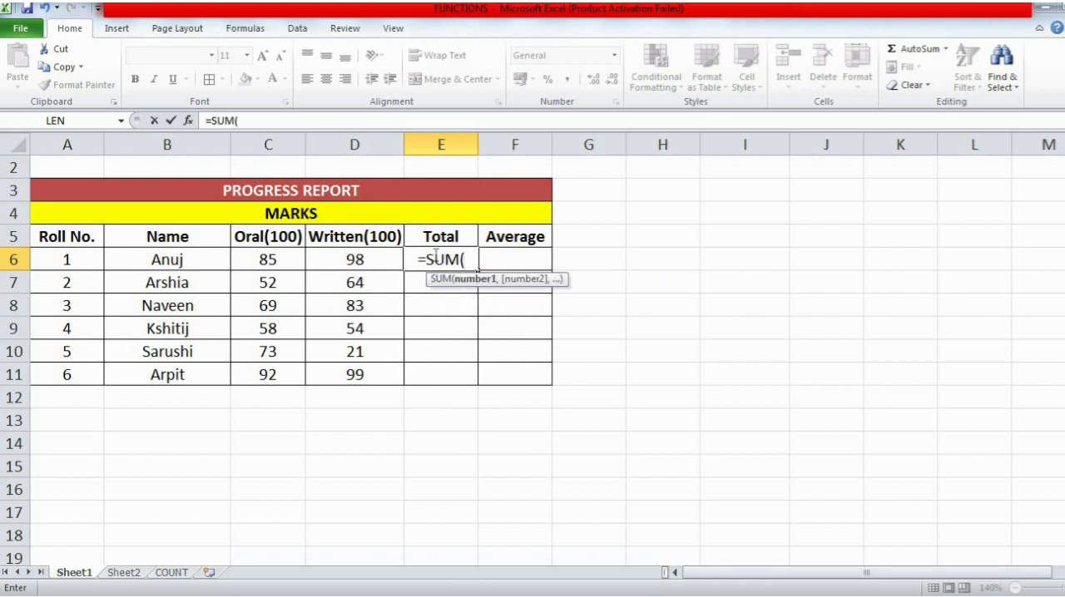
pyautogui.write(')')
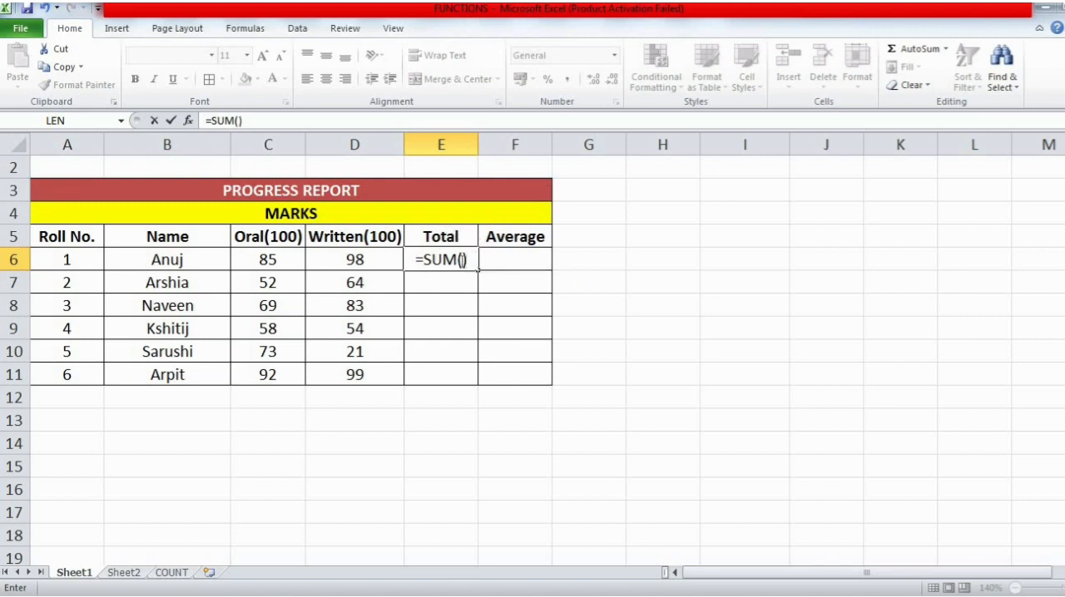
pyautogui.click(294, 260)
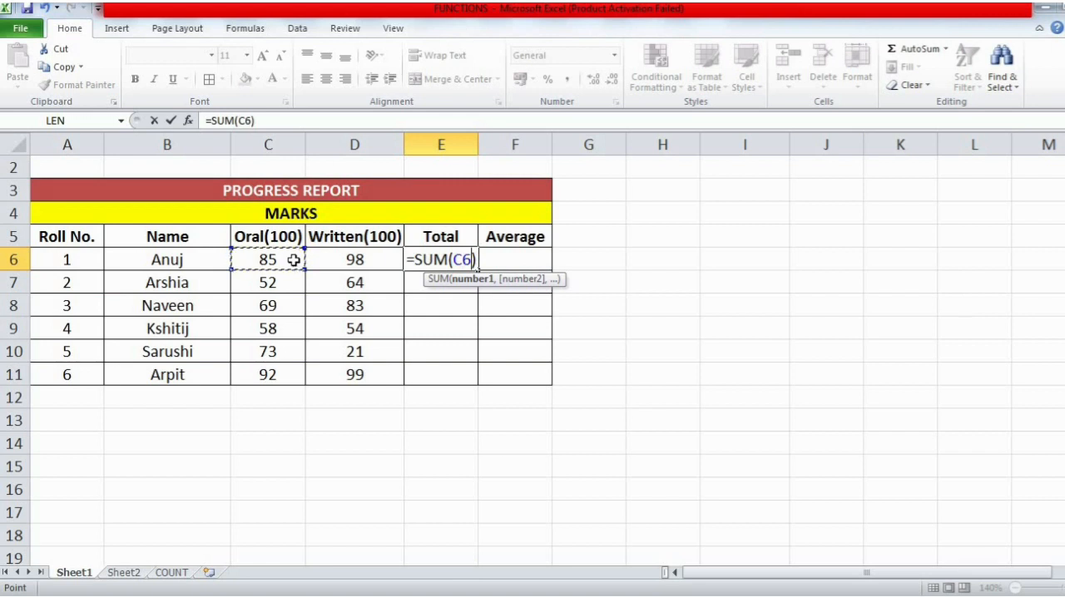
pyautogui.write(',')
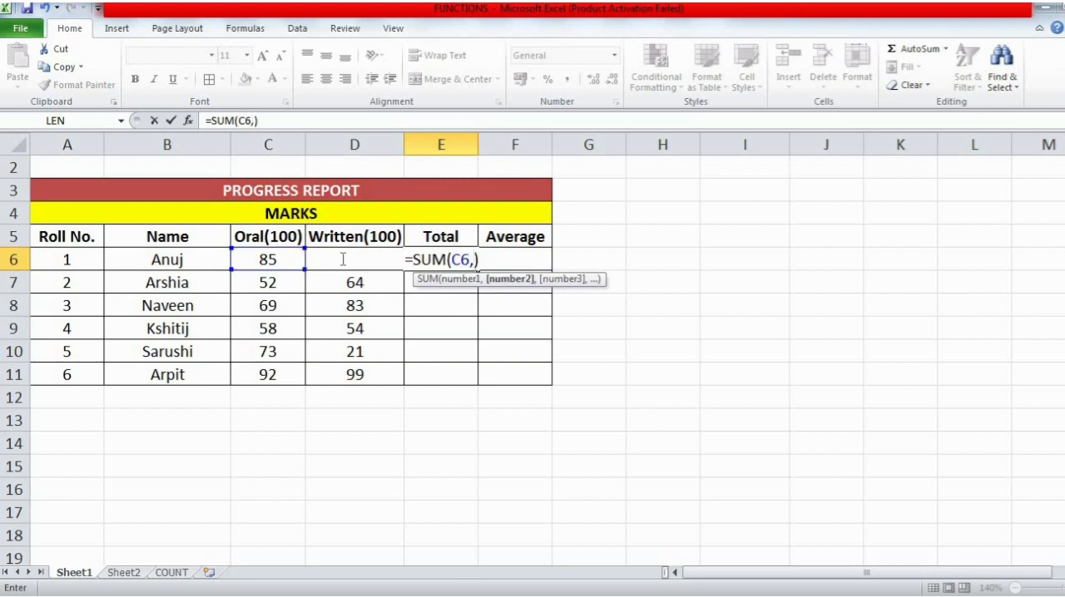
pyautogui.click(407, 263)
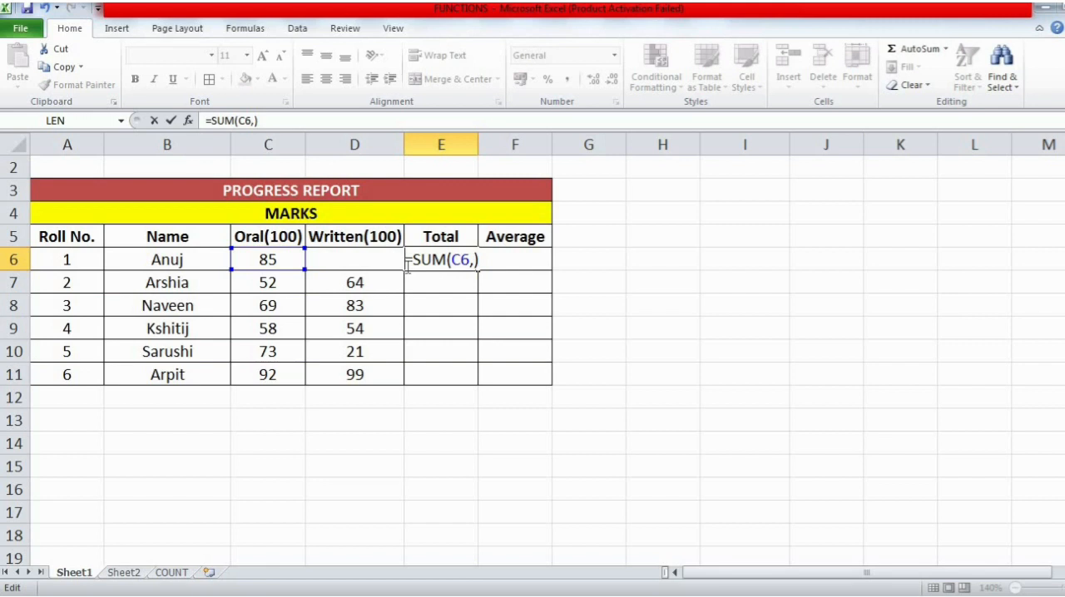
pyautogui.write('D6')
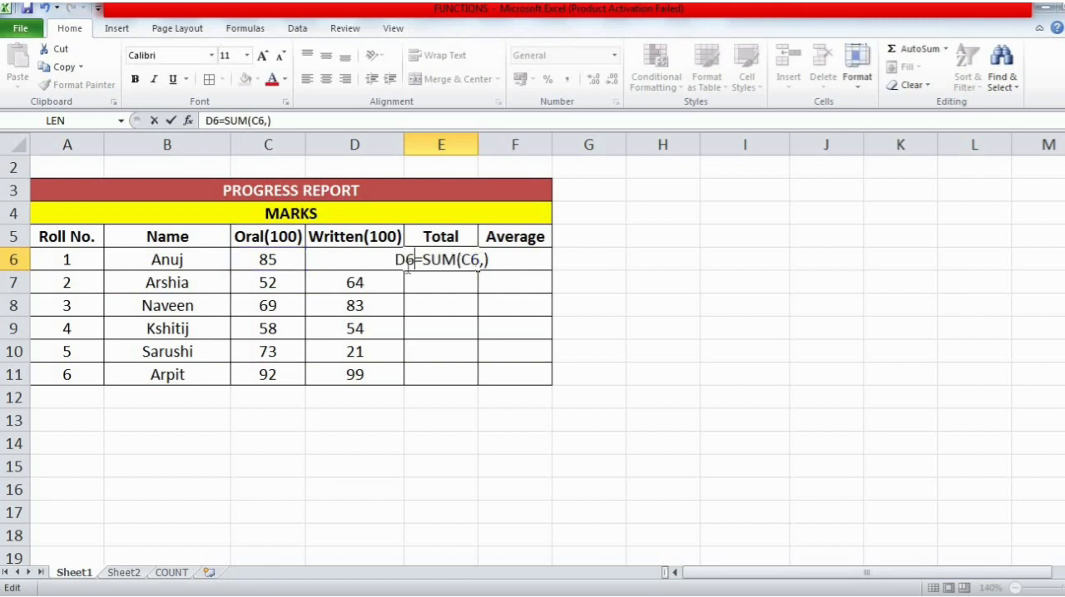
pyautogui.press('BackSpace')
pyautogui.press('BackSpace')
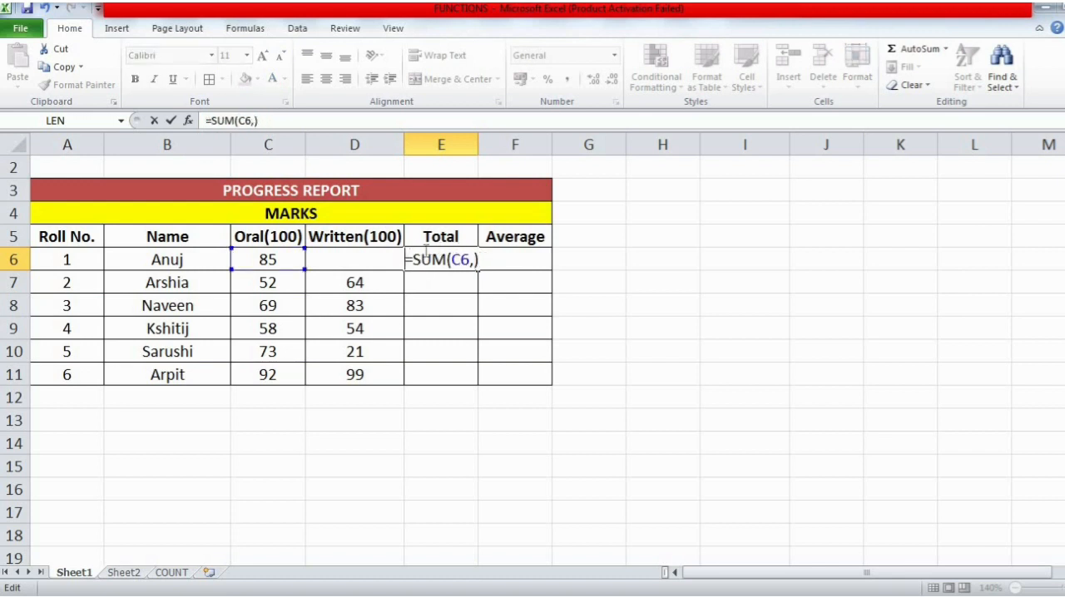
# - Add D6 as the second argument inside the parentheses of E6's SUM formula and enter it
pyautogui.click(474, 261)
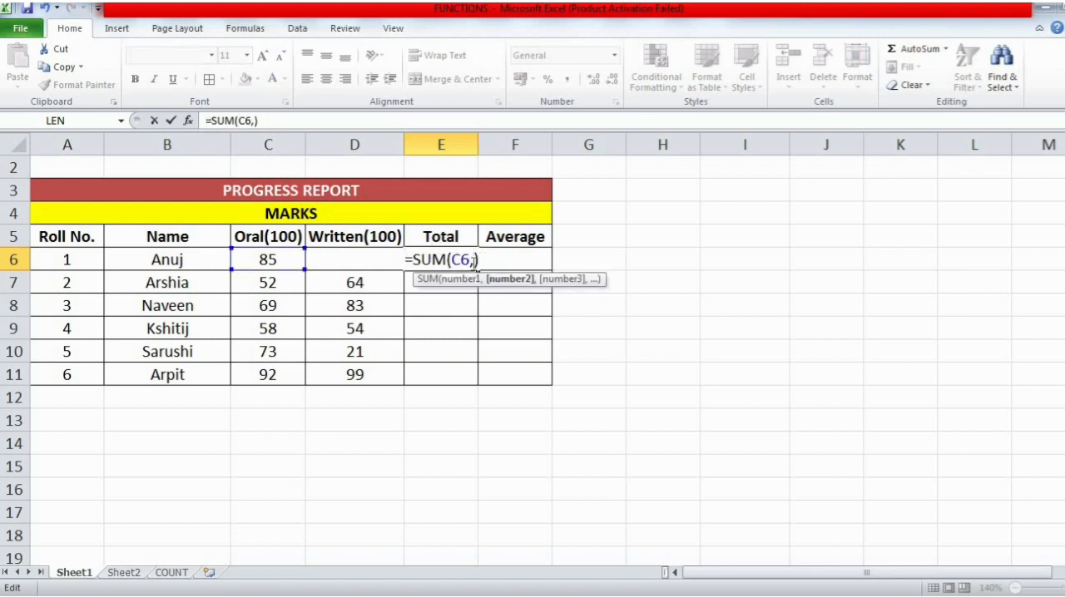
pyautogui.write('D6')
pyautogui.press('Return')
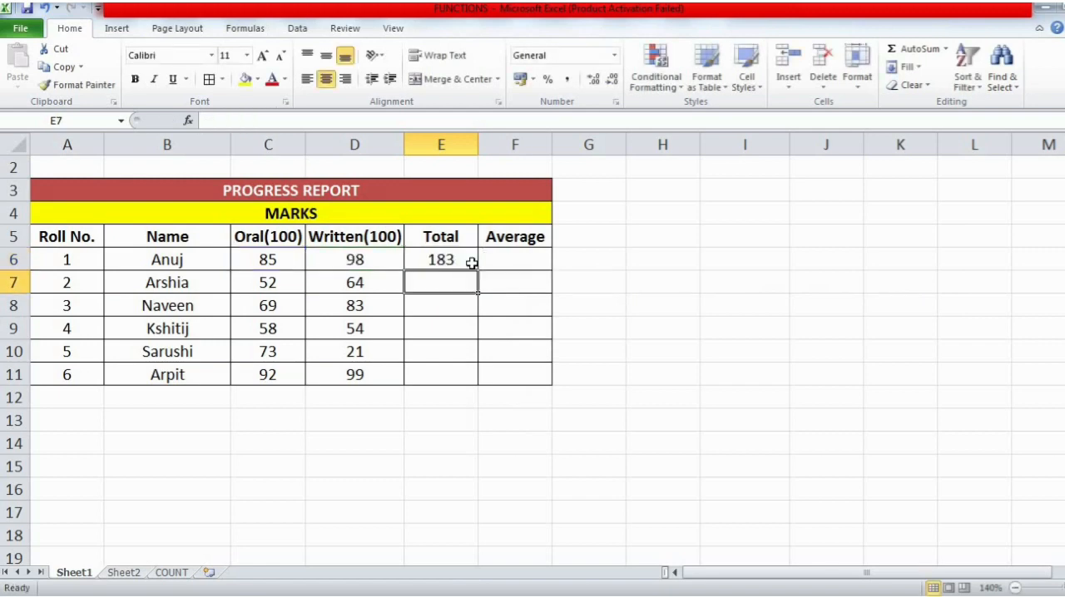
# - Check the formula in E6, and switch back to the FUNCTIONS document in Word
pyautogui.click(451, 259)
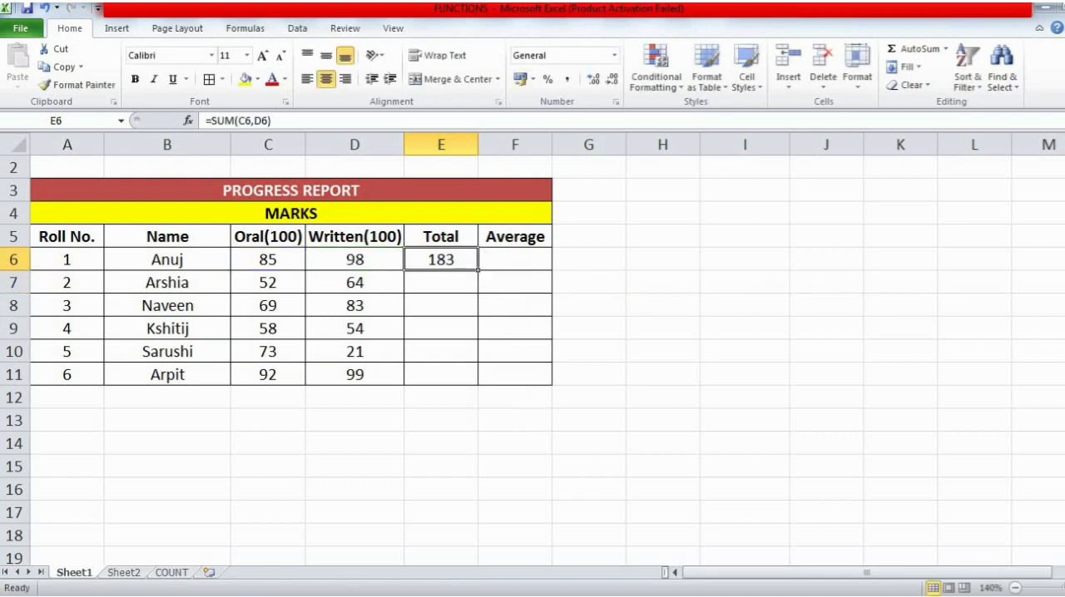
pyautogui.hotkey('alt', 'Tab')
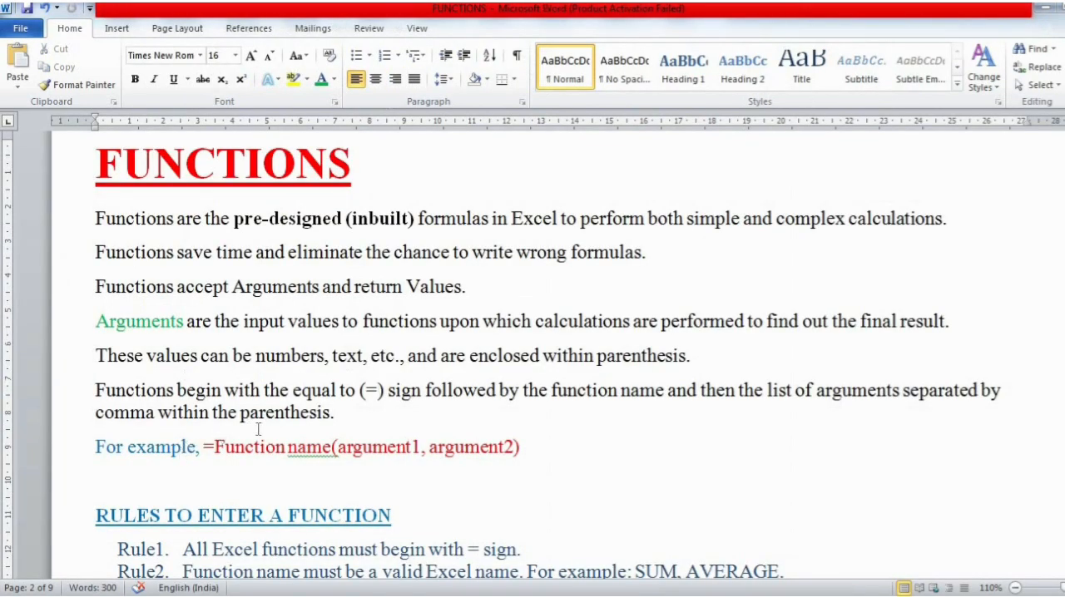
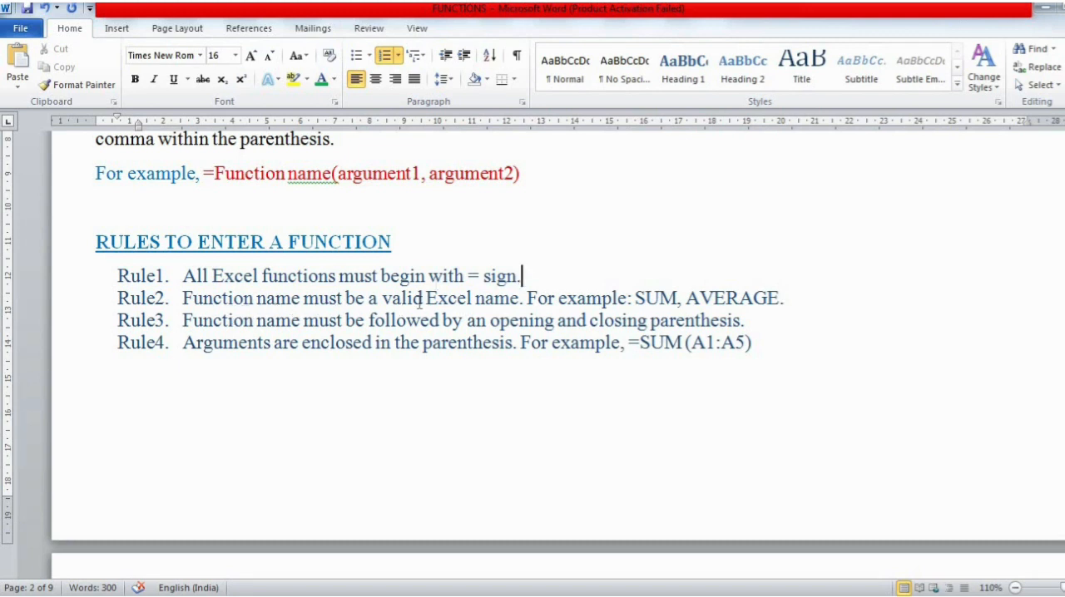
# - Highlight "valid Excel name" and the example "SUM" in Rule2, then place the cursor on the blank line above the rules heading
pyautogui.moveTo(386, 300); pyautogui.dragTo(491, 301)
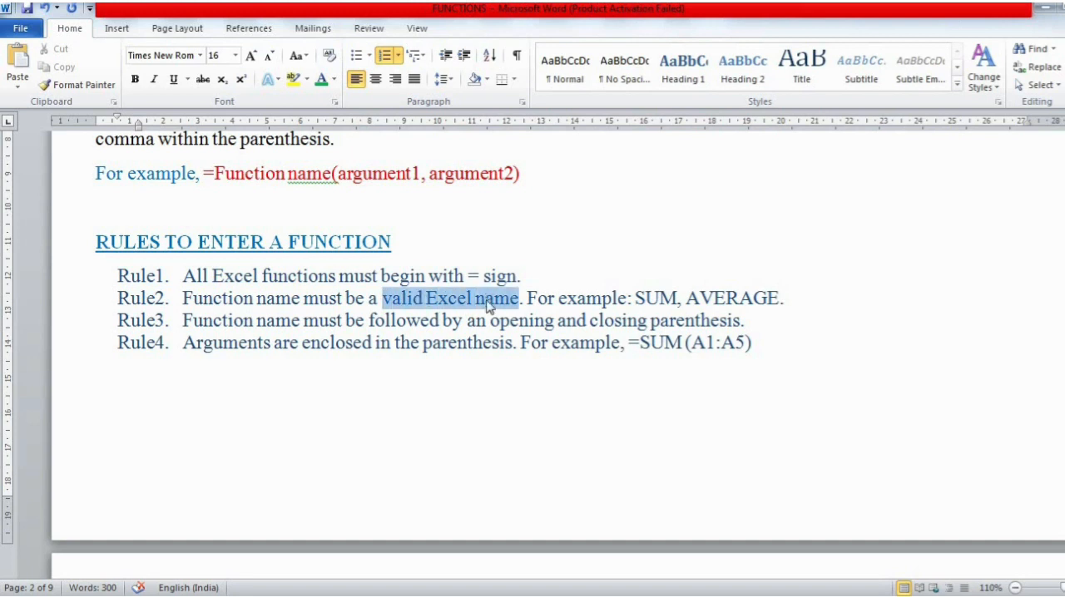
pyautogui.moveTo(638, 297); pyautogui.dragTo(680, 301)
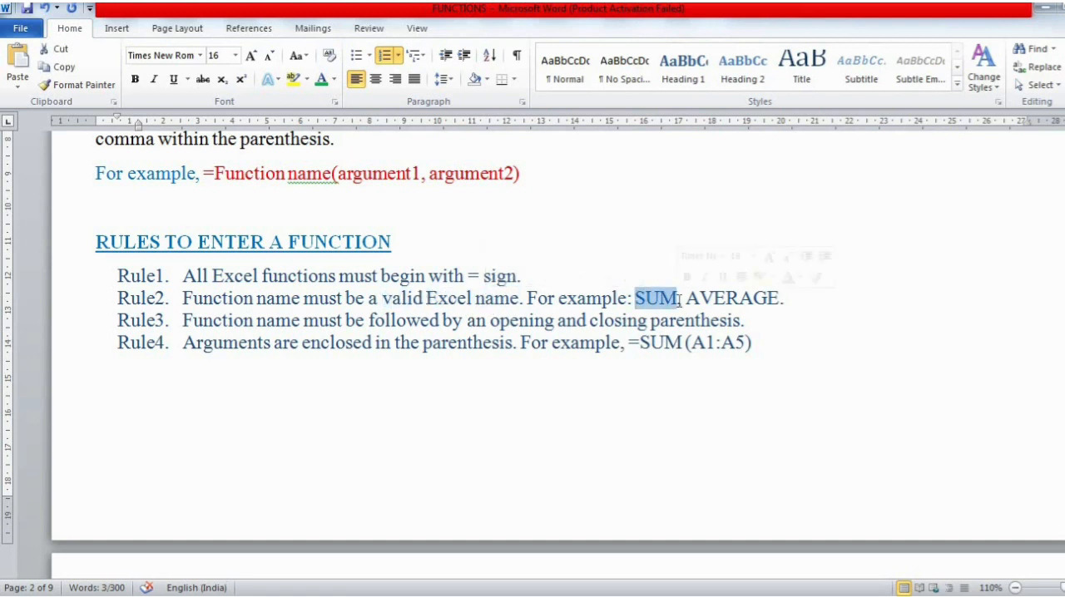
pyautogui.click(758, 201)
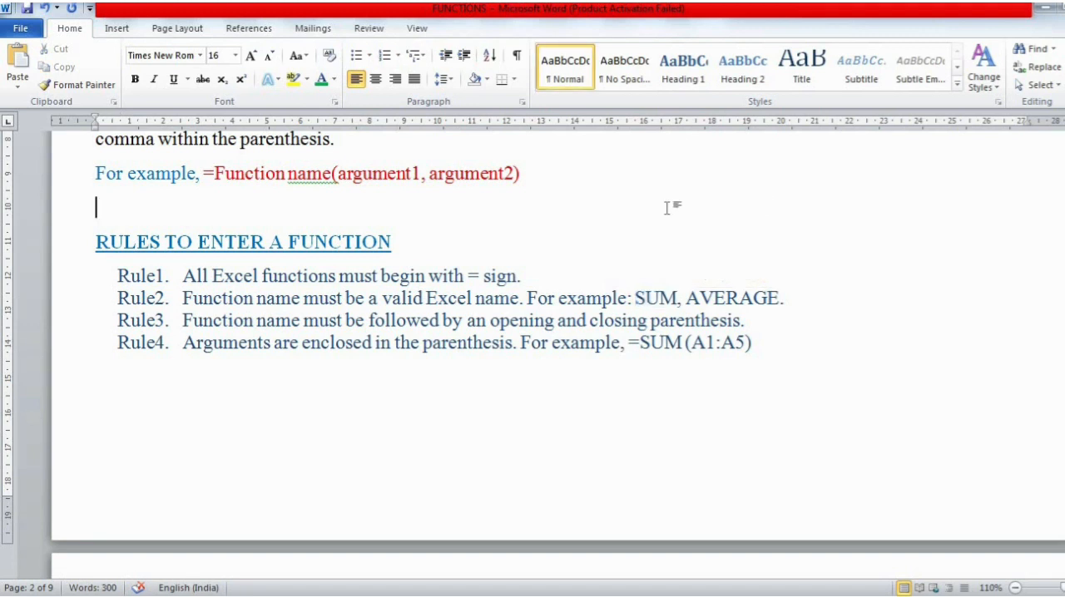
# - Write "=Sum(" on the blank line above the RULES TO ENTER A FUNCTION heading
pyautogui.write('Summm')
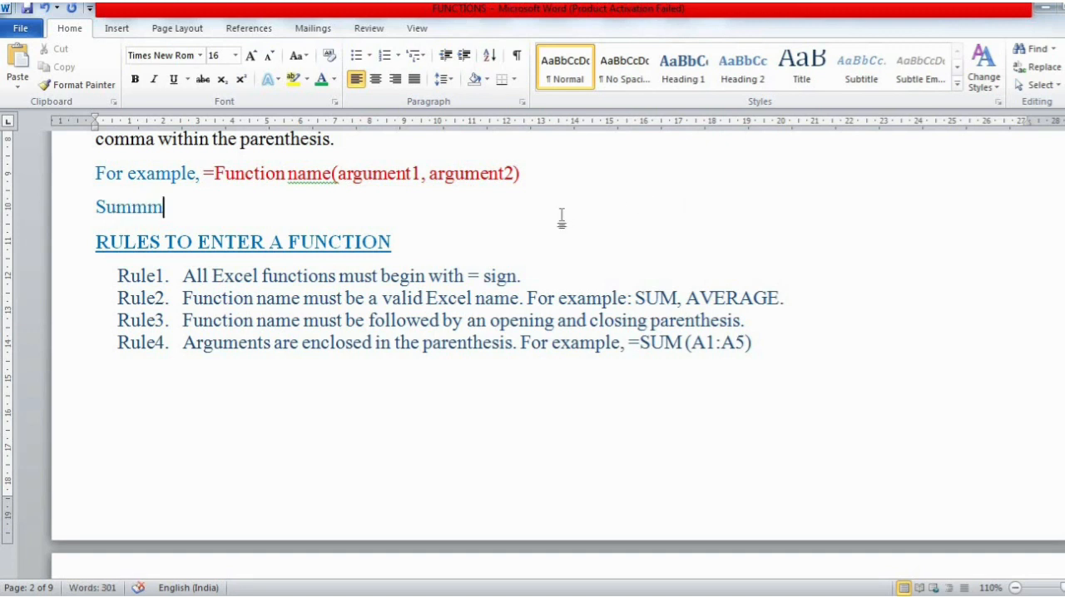
pyautogui.press('BackSpace')
pyautogui.press('BackSpace')
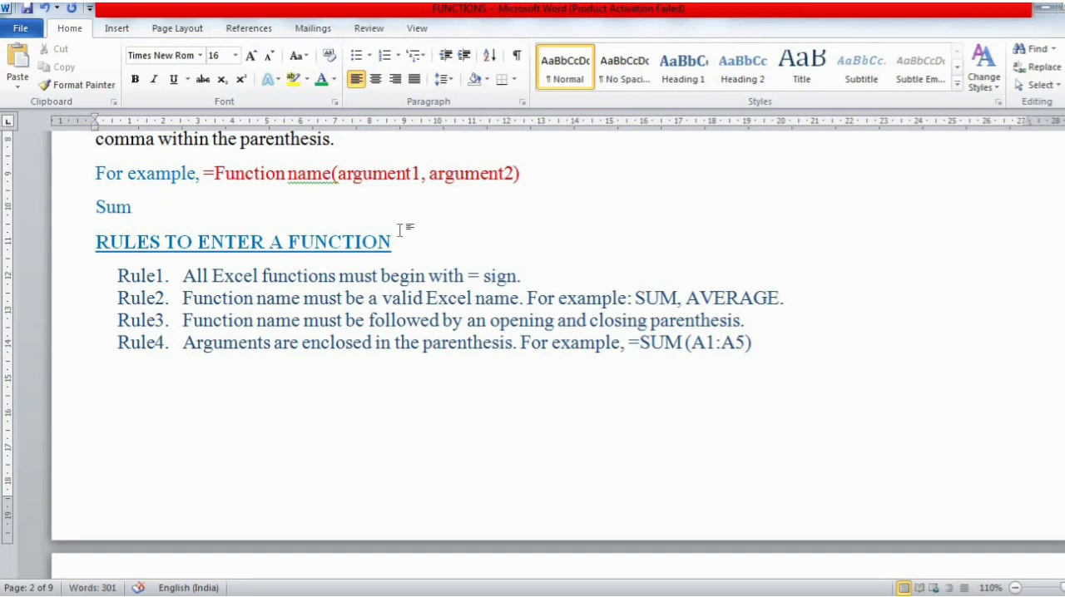
pyautogui.click(99, 209)
pyautogui.write('=')
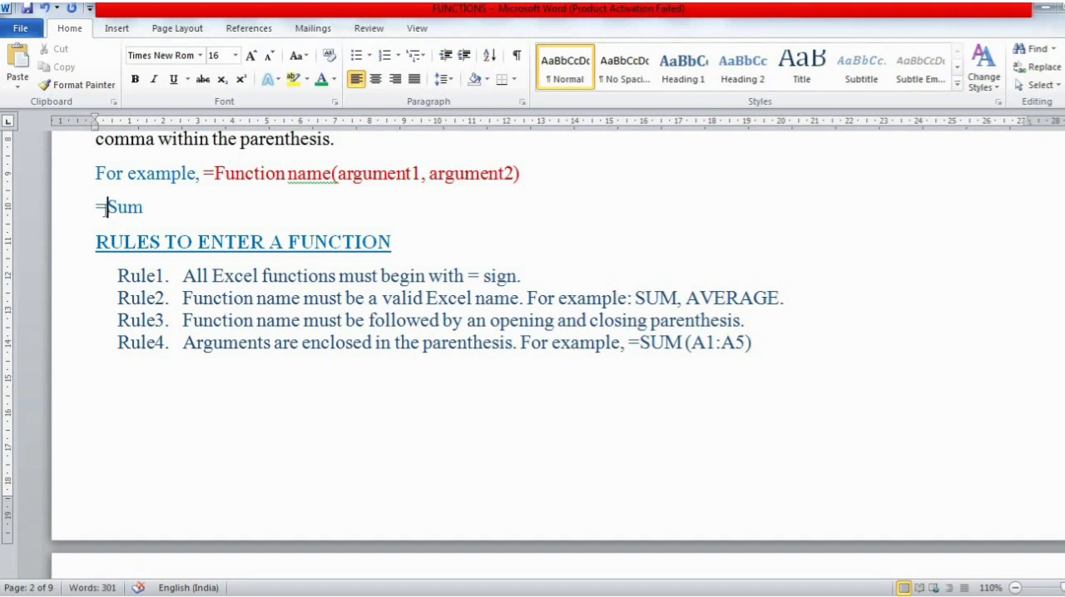
pyautogui.moveTo(108, 206); pyautogui.dragTo(146, 208)
pyautogui.click(145, 208)
pyautogui.write('(')
# - Point out the A1:A5 reference in Rule4, and complete the sample formula with "A1,A2,A3,A4,A5)"
pyautogui.click(703, 342)
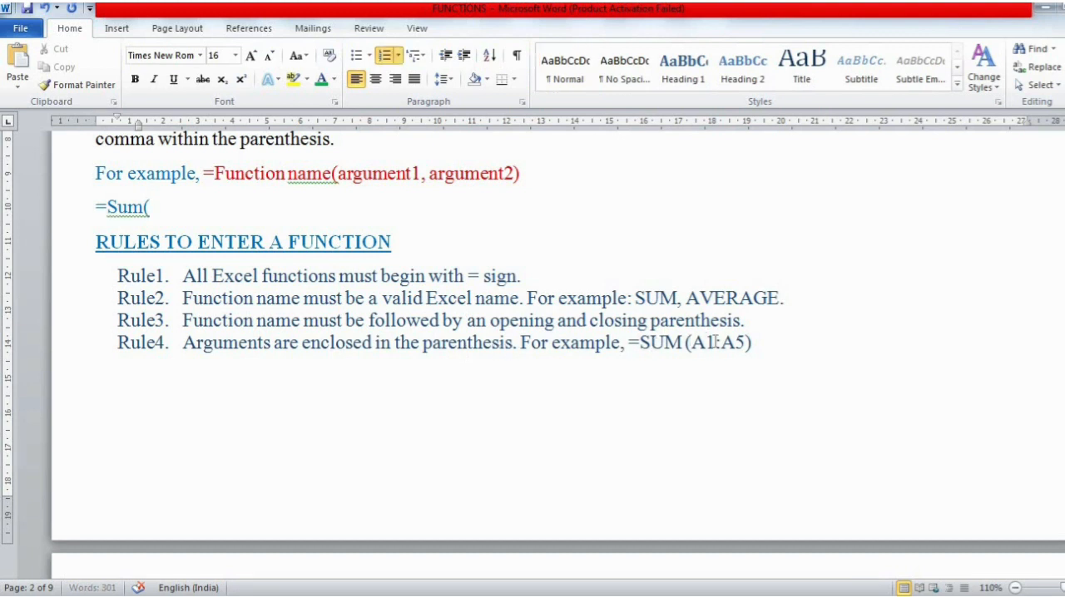
pyautogui.moveTo(713, 342)
pyautogui.mouseDown()
pyautogui.moveTo(691, 342)
pyautogui.moveTo(721, 342)
pyautogui.mouseUp()
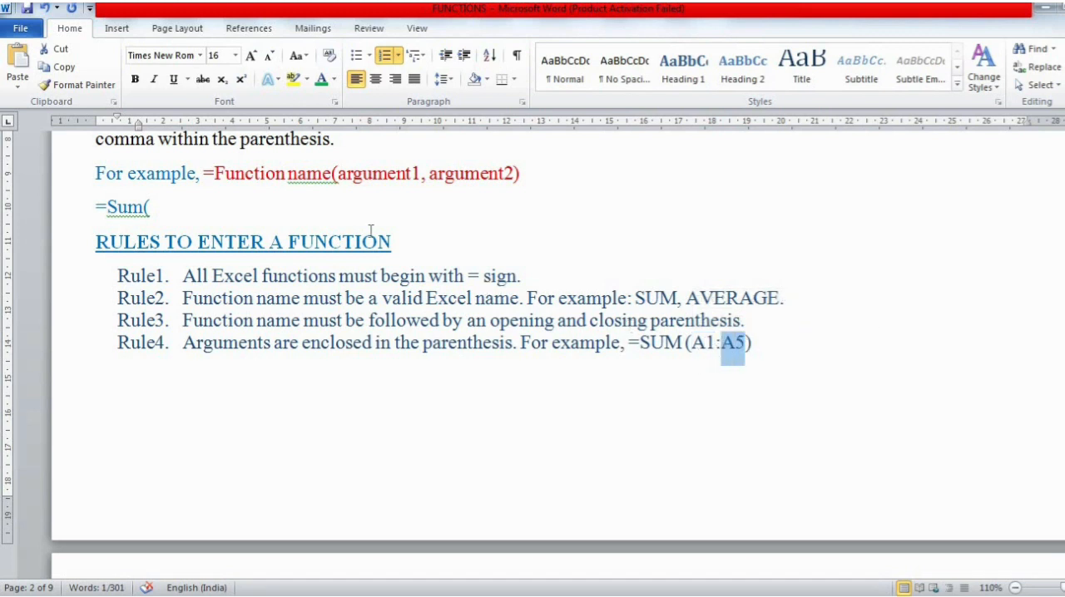
pyautogui.click(179, 213)
pyautogui.write('A')
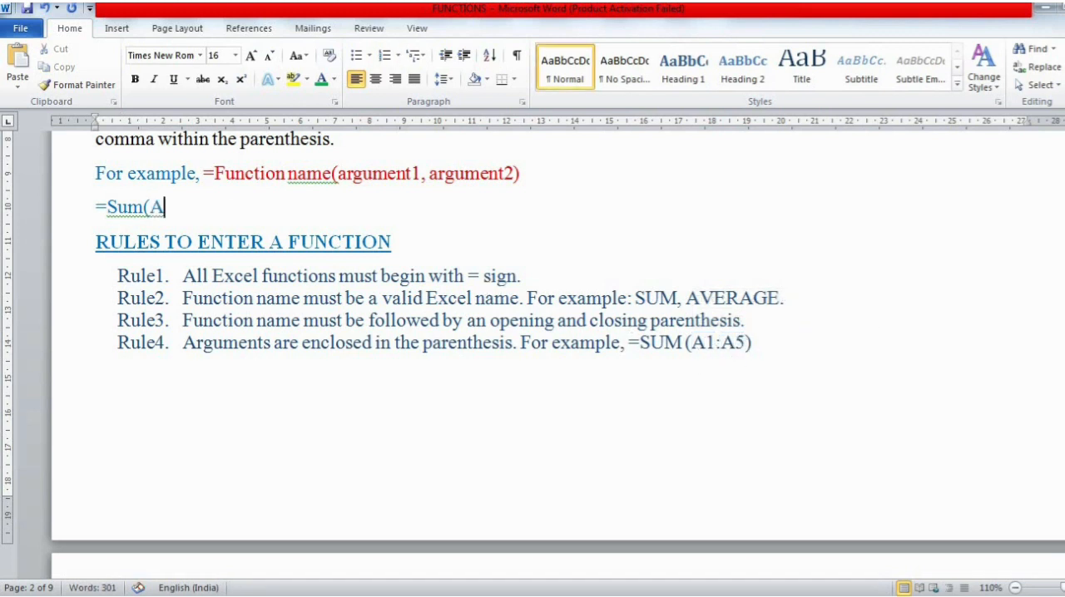
pyautogui.write('1,A2,A3')
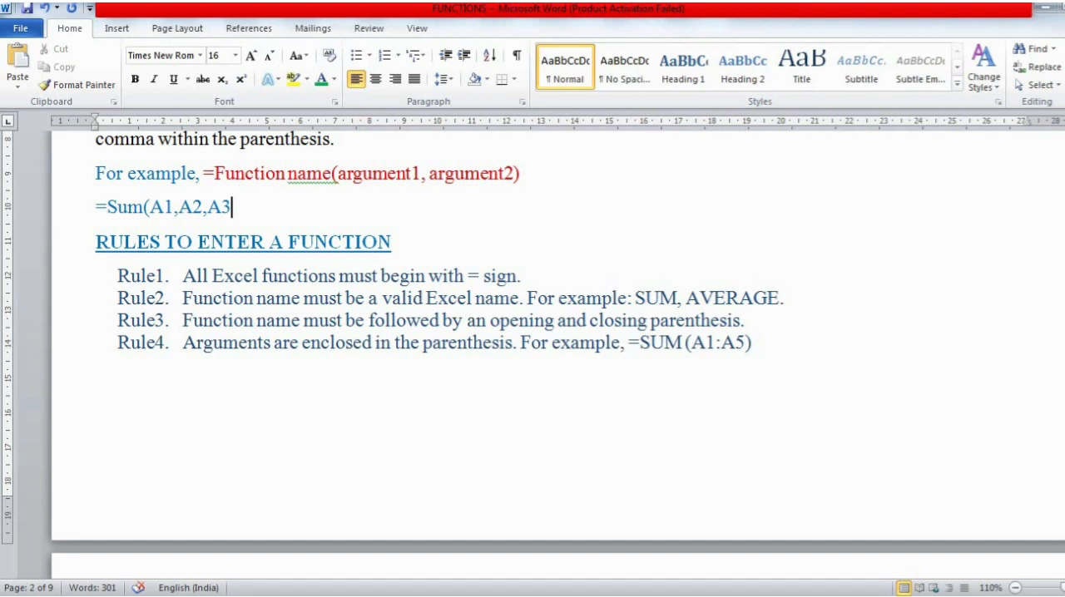
pyautogui.write(',A4,A5')
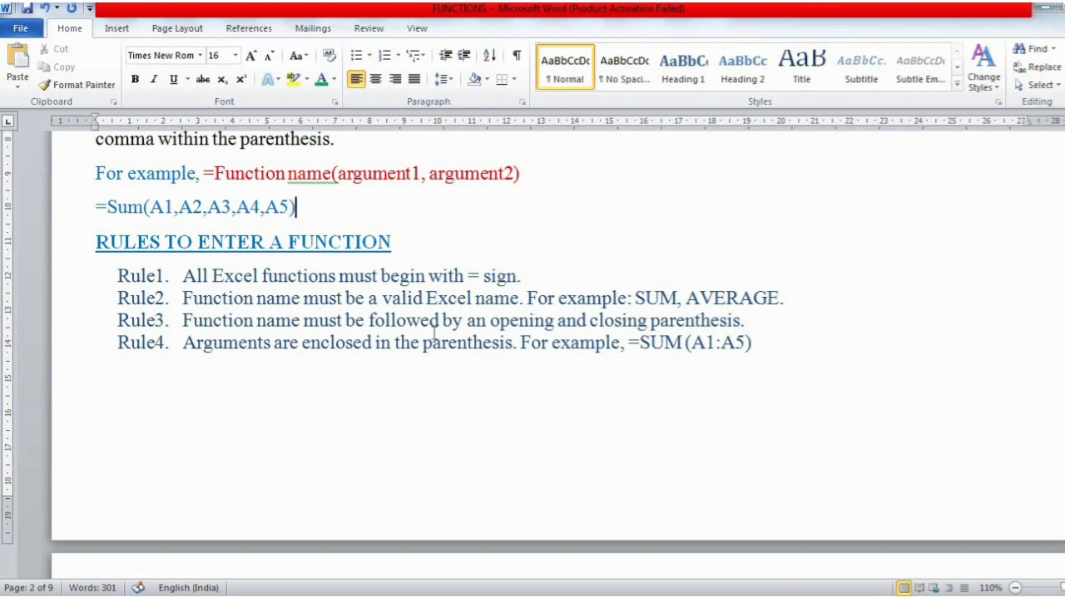
# - Compare the range form =SUM (A1:A5) in Rule4 with the comma-separated arguments of the sample formula by highlighting both
pyautogui.moveTo(752, 342); pyautogui.dragTo(629, 342)
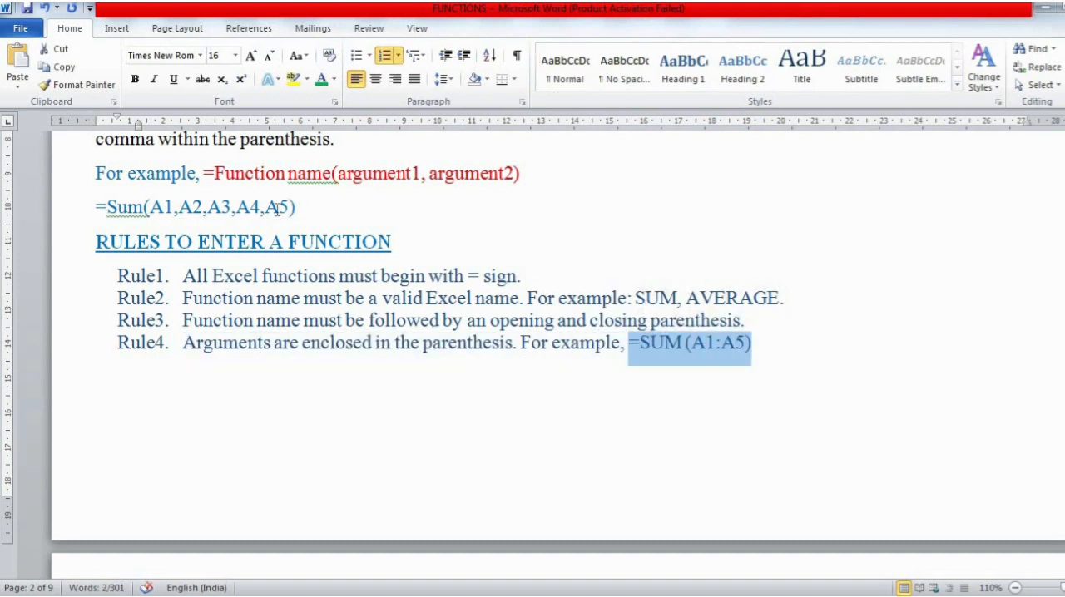
pyautogui.moveTo(283, 208)
pyautogui.mouseDown()
pyautogui.moveTo(111, 175)
pyautogui.moveTo(107, 199)
pyautogui.moveTo(292, 210)
pyautogui.mouseUp()
pyautogui.click(176, 208)
pyautogui.click(152, 208)
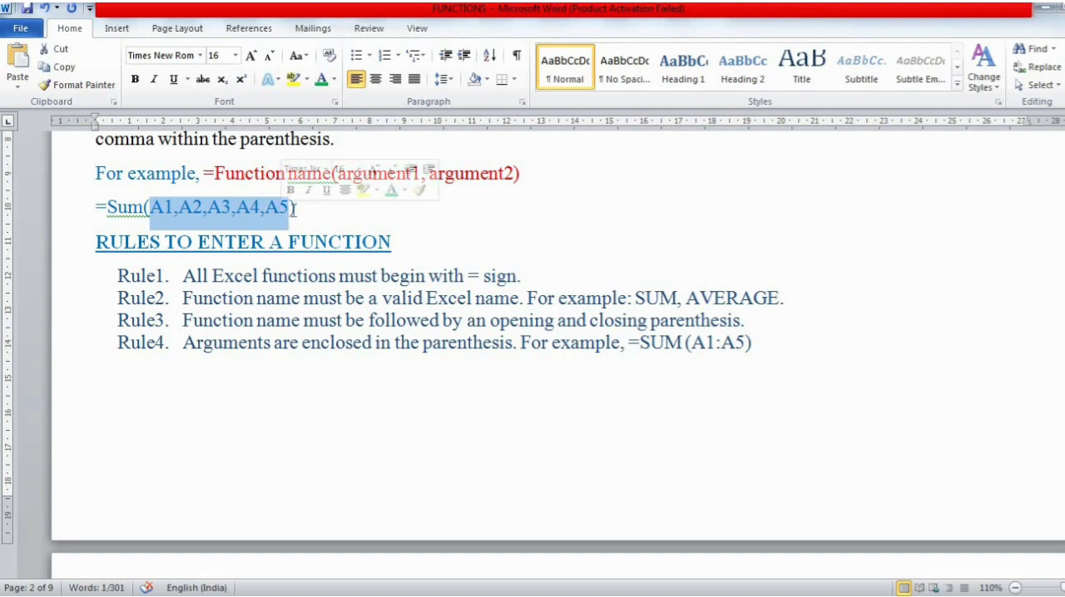
pyautogui.click(292, 211)
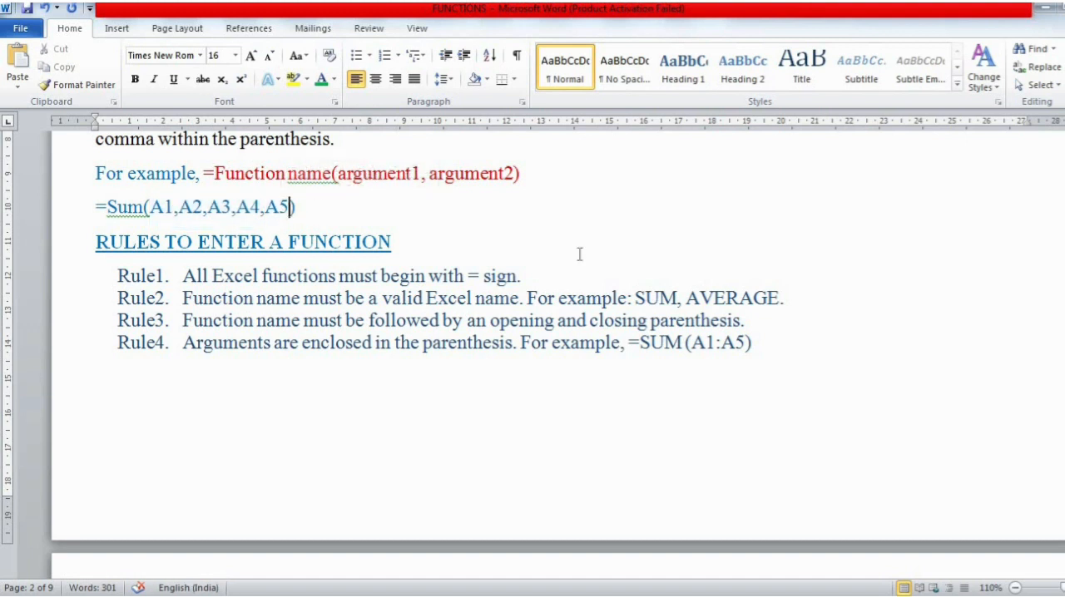
pyautogui.moveTo(752, 343); pyautogui.dragTo(632, 353)
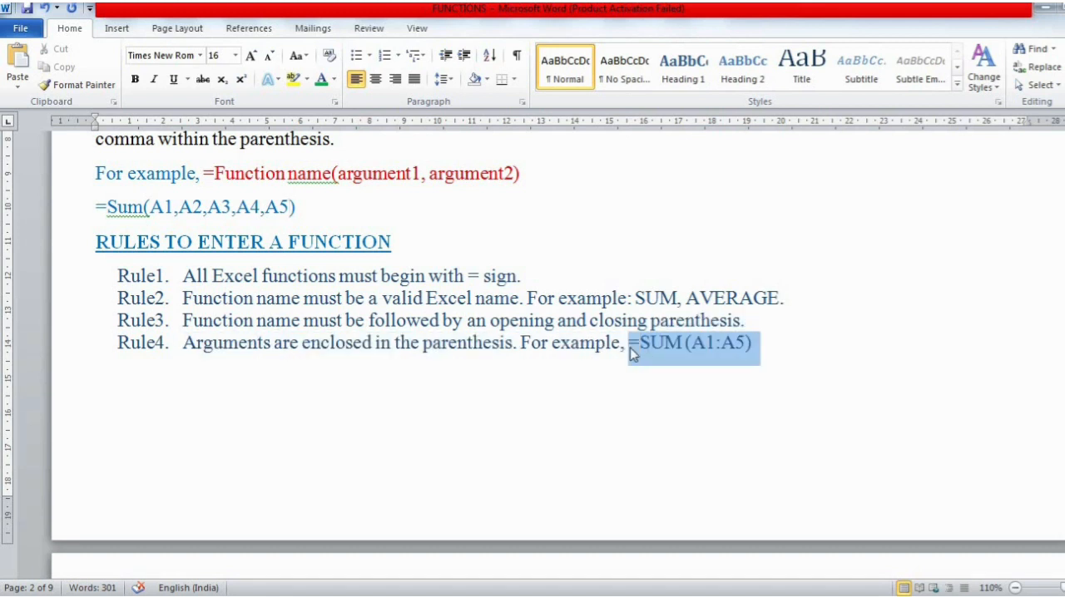
pyautogui.moveTo(300, 210); pyautogui.dragTo(90, 212)
pyautogui.click(177, 211)
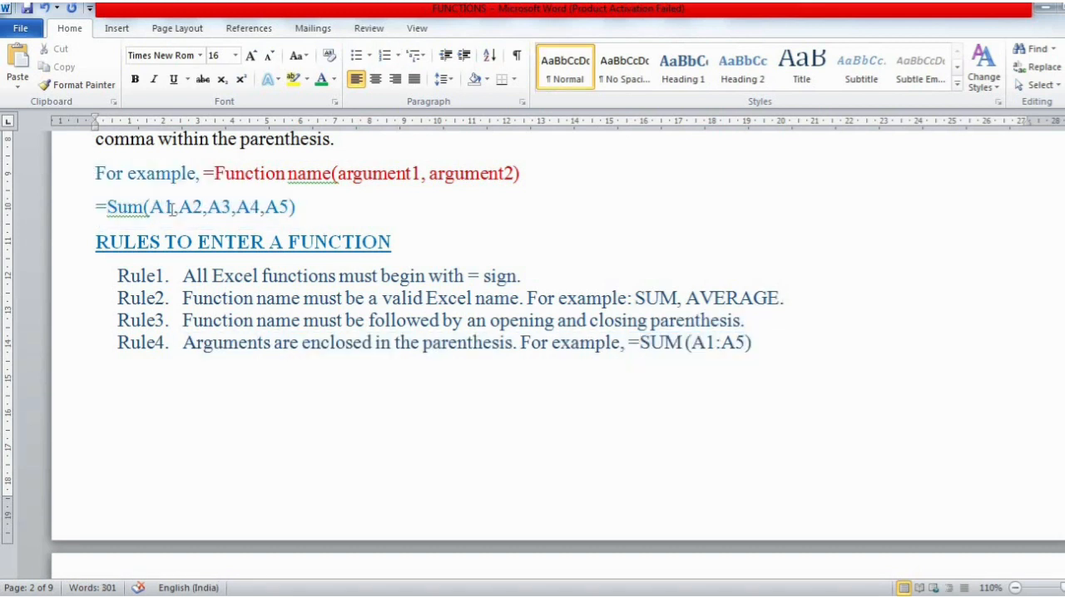
pyautogui.moveTo(175, 212)
pyautogui.mouseDown()
pyautogui.moveTo(155, 215)
pyautogui.moveTo(187, 216)
pyautogui.moveTo(177, 218)
pyautogui.mouseUp()
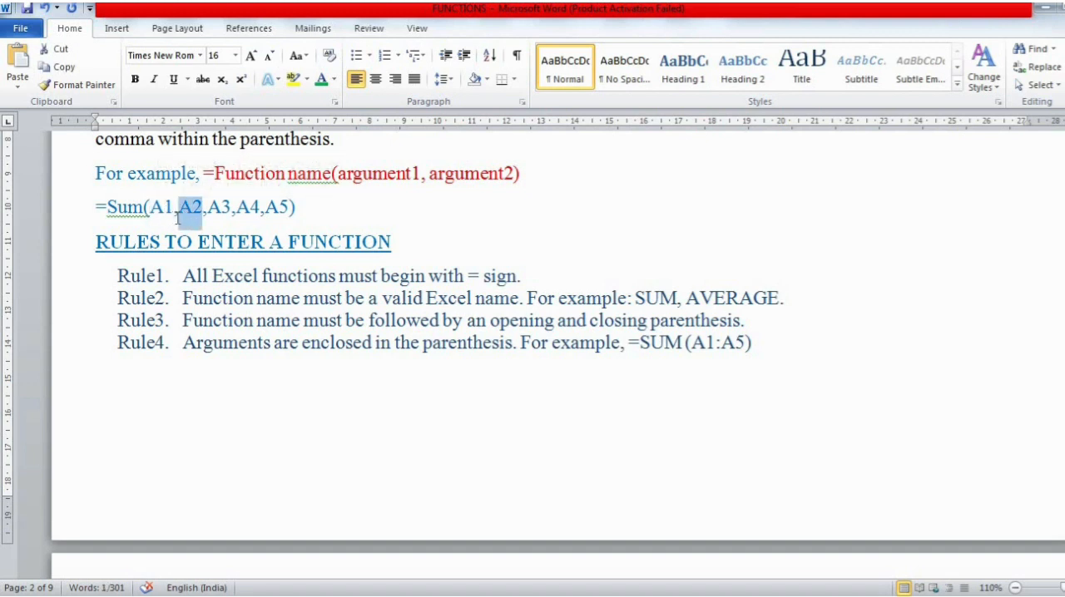
pyautogui.click(221, 210)
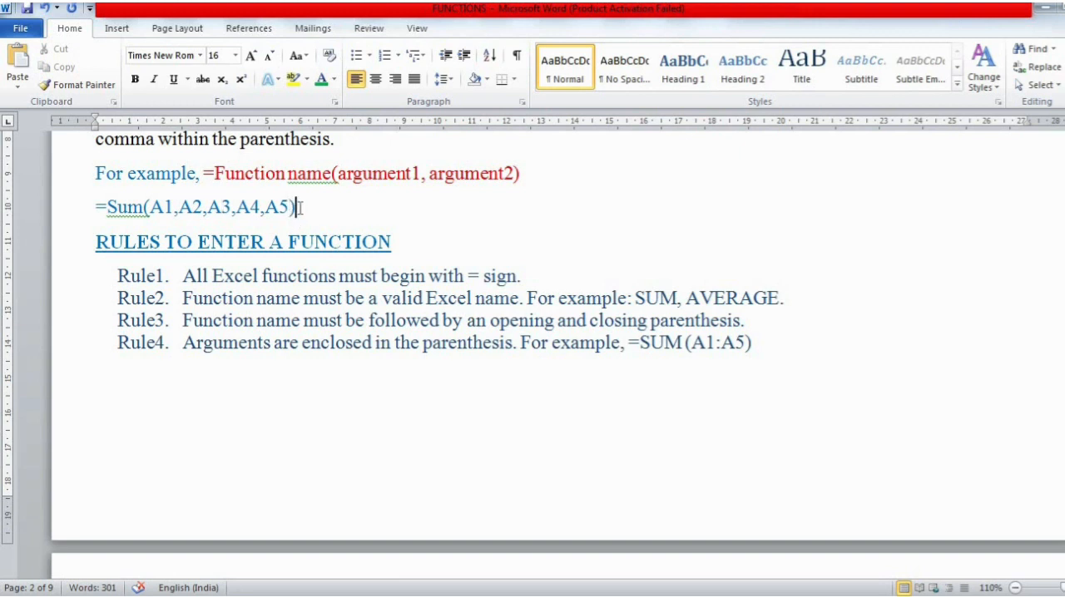
# - Delete the sample formula line =Sum(A1,A2,A3,A4,A5) above the rules heading
pyautogui.moveTo(299, 208); pyautogui.dragTo(117, 215)
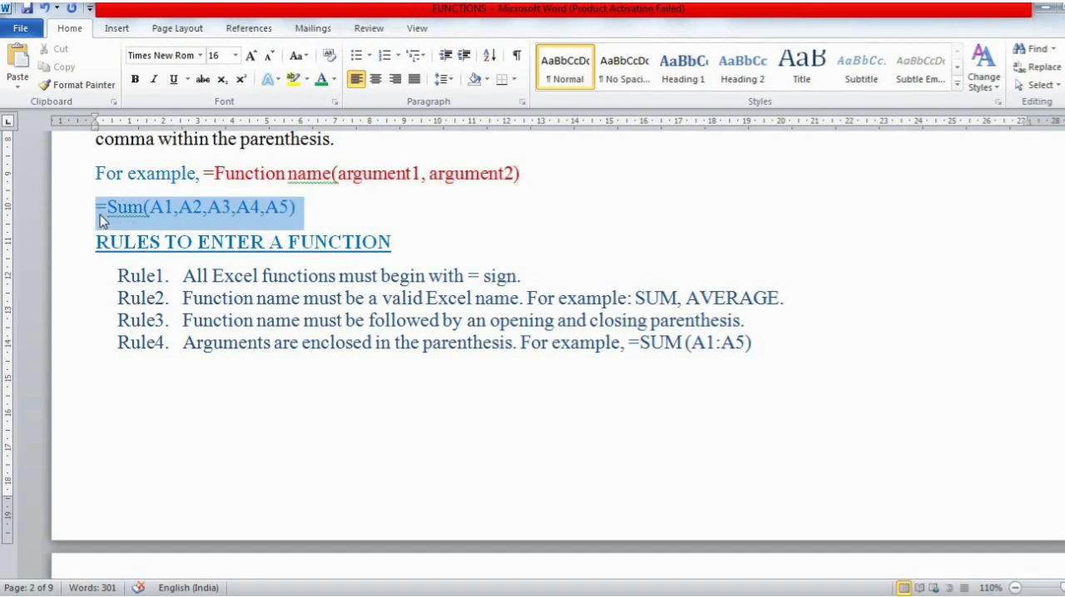
pyautogui.press('Delete')
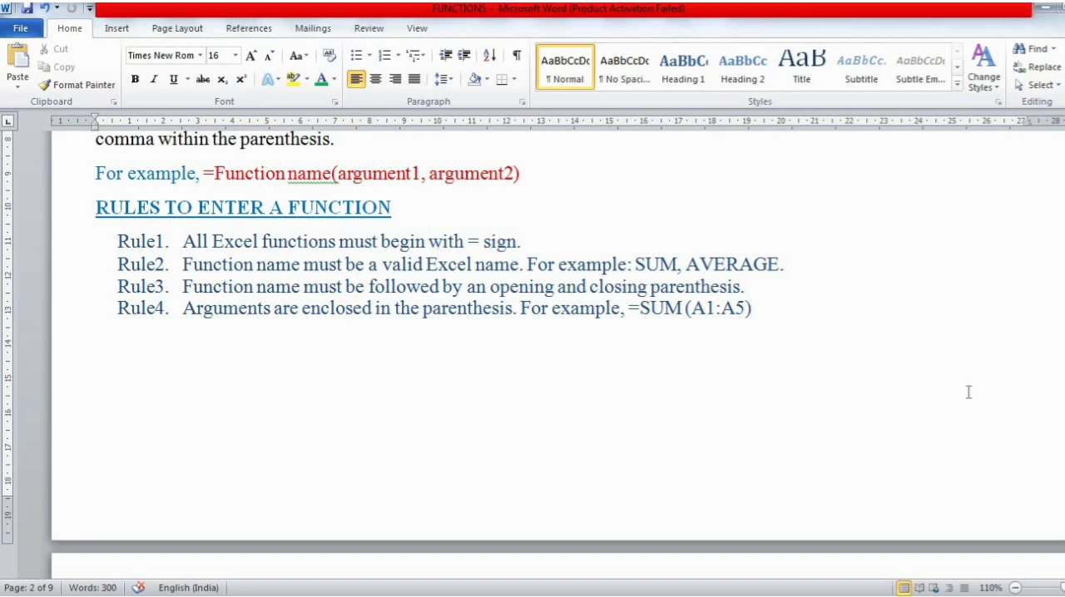
# - Go to the AUTOSUM section of the notes and highlight its title and the word "Sum" in the description
pyautogui.scroll(-5, 532, 350)
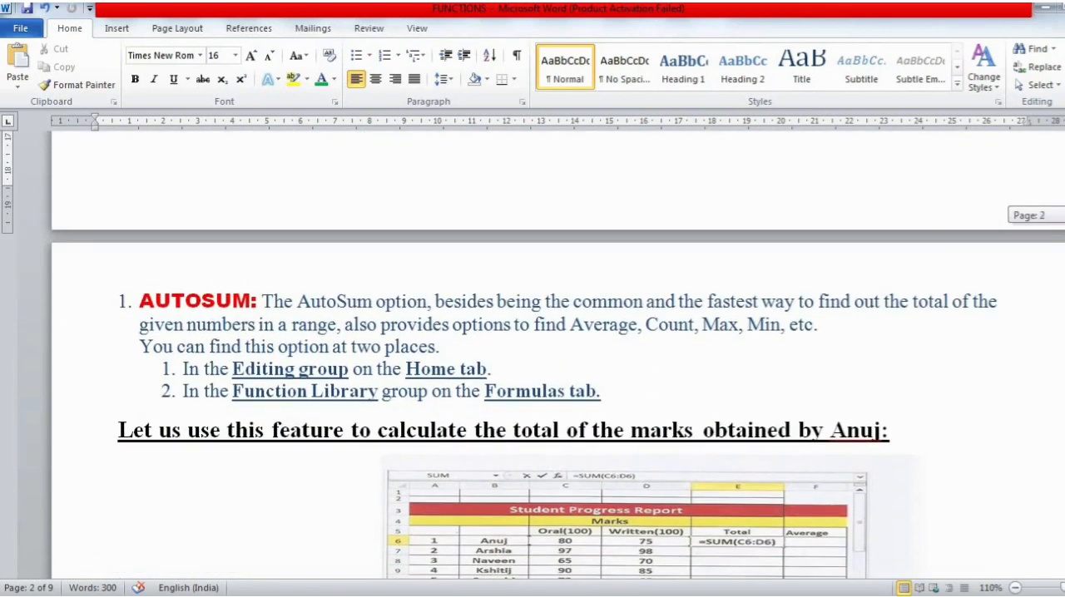
pyautogui.scroll(-2, 256, 184)
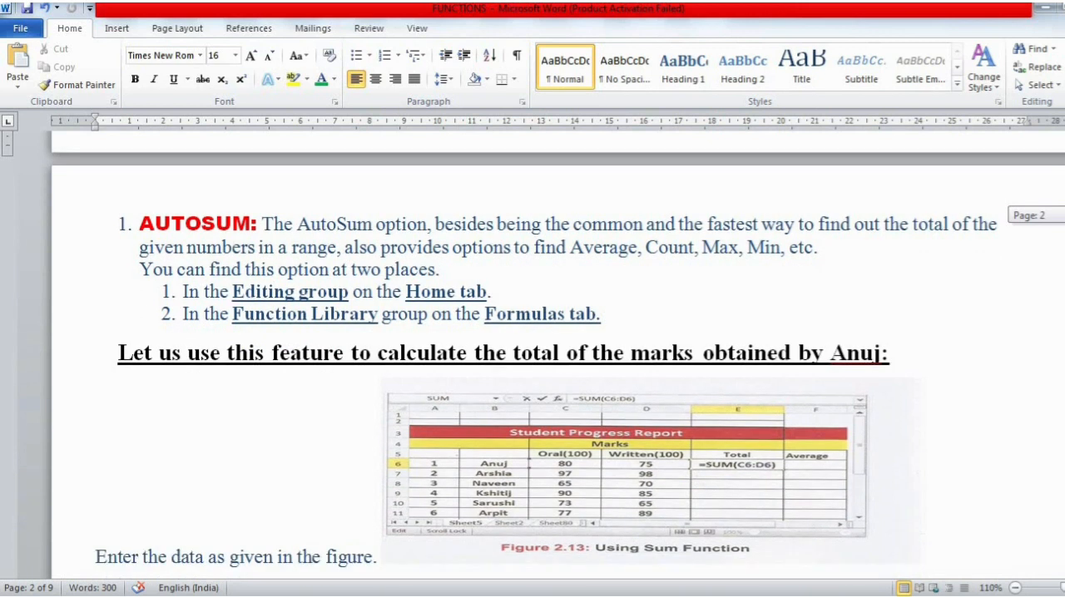
pyautogui.scroll(1, 256, 184)
pyautogui.moveTo(257, 250); pyautogui.dragTo(145, 264)
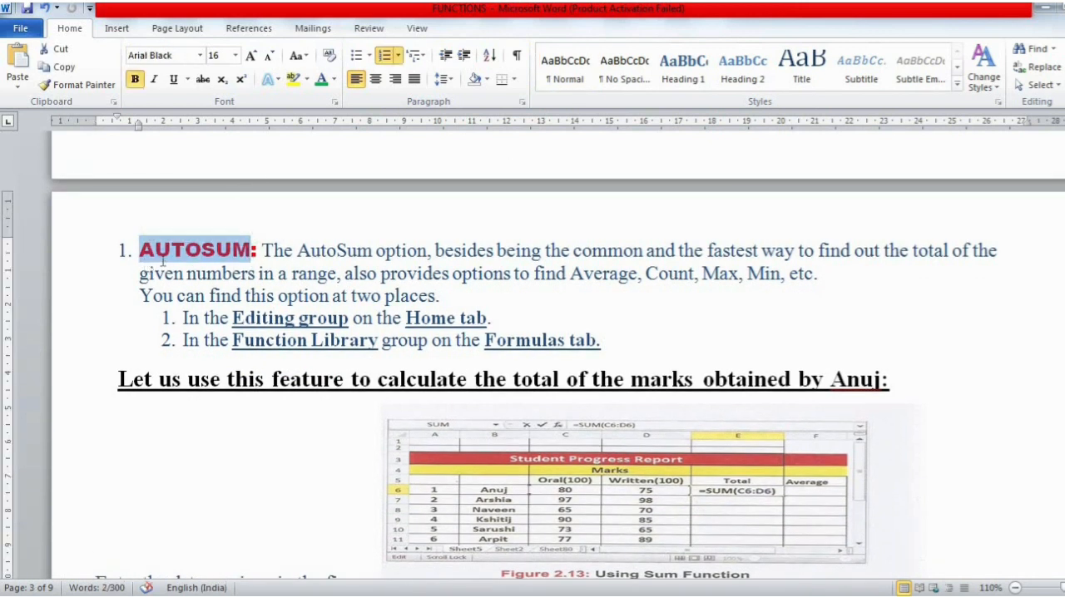
pyautogui.click(161, 261)
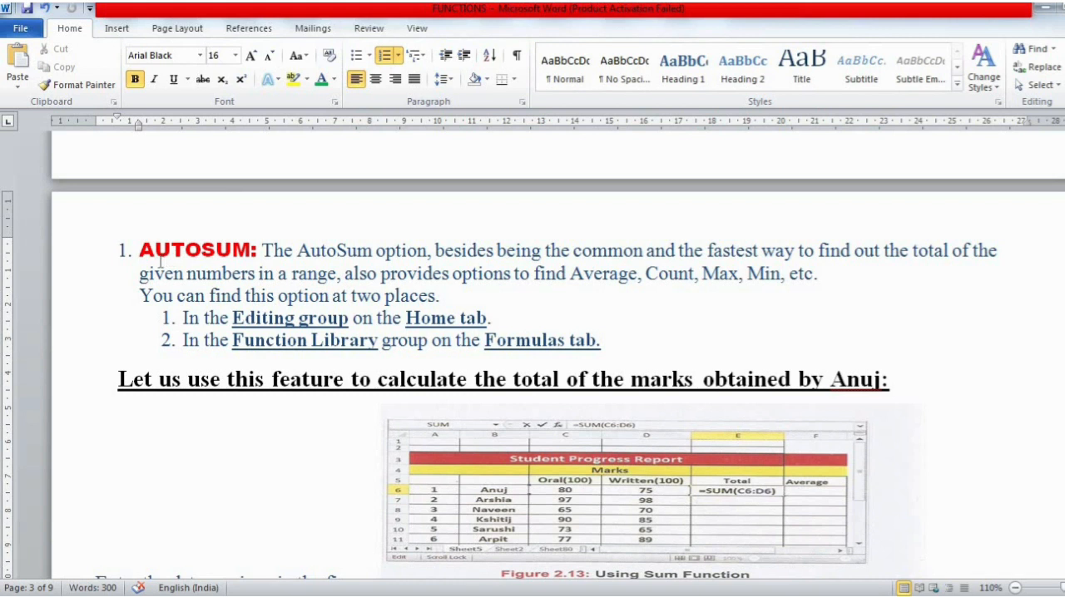
pyautogui.click(259, 253)
pyautogui.moveTo(340, 251); pyautogui.dragTo(369, 257)
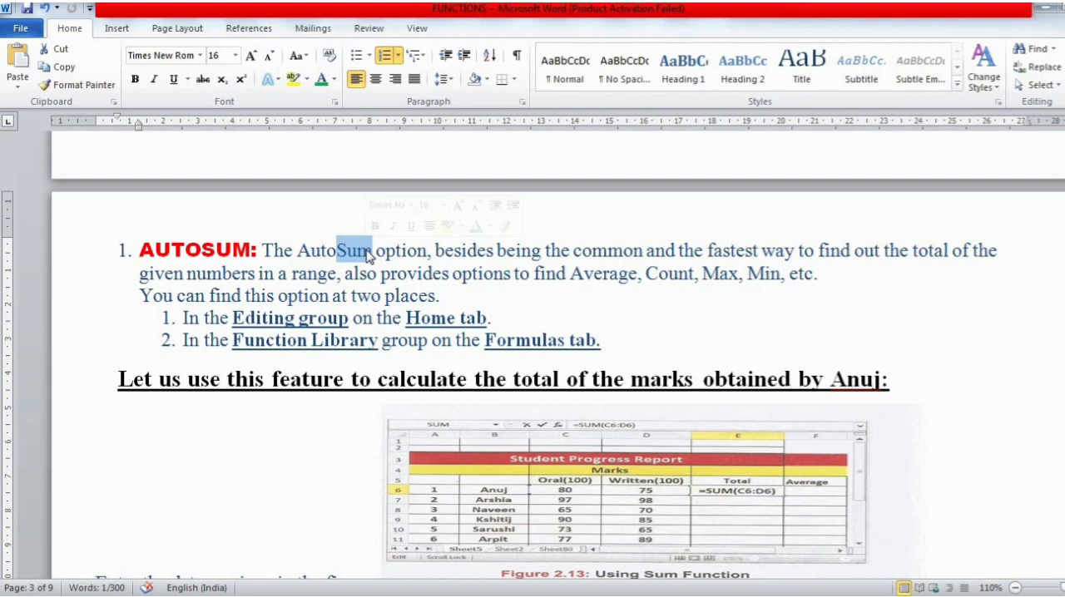
pyautogui.click(397, 255)
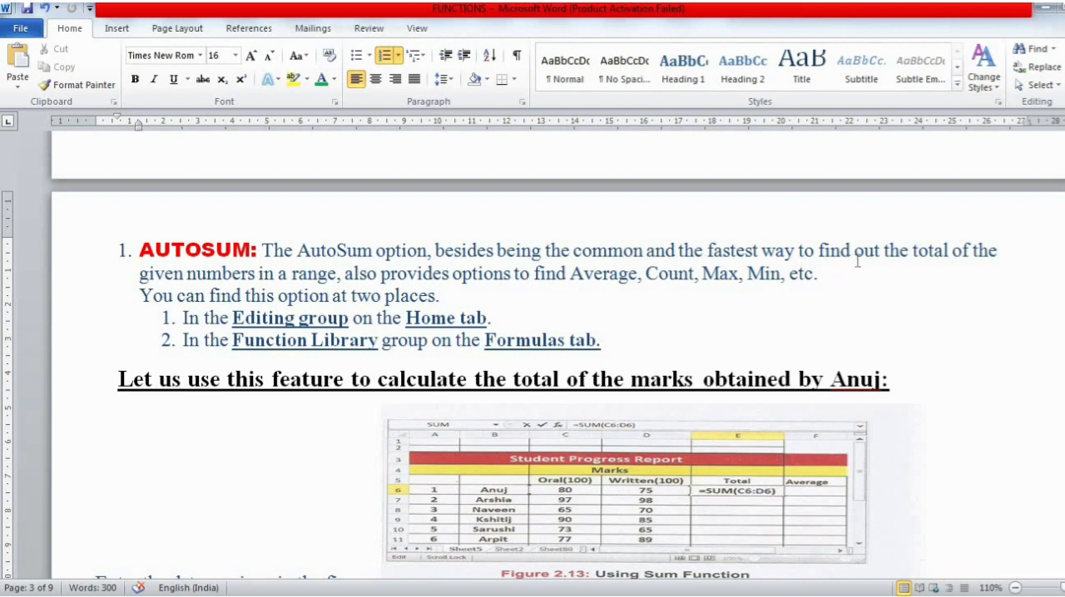
# - Highlight "total", the options "Average, Count, Max, Min" and "Sum" in the AutoSum description, then clear the highlight
pyautogui.moveTo(918, 250); pyautogui.dragTo(943, 254)
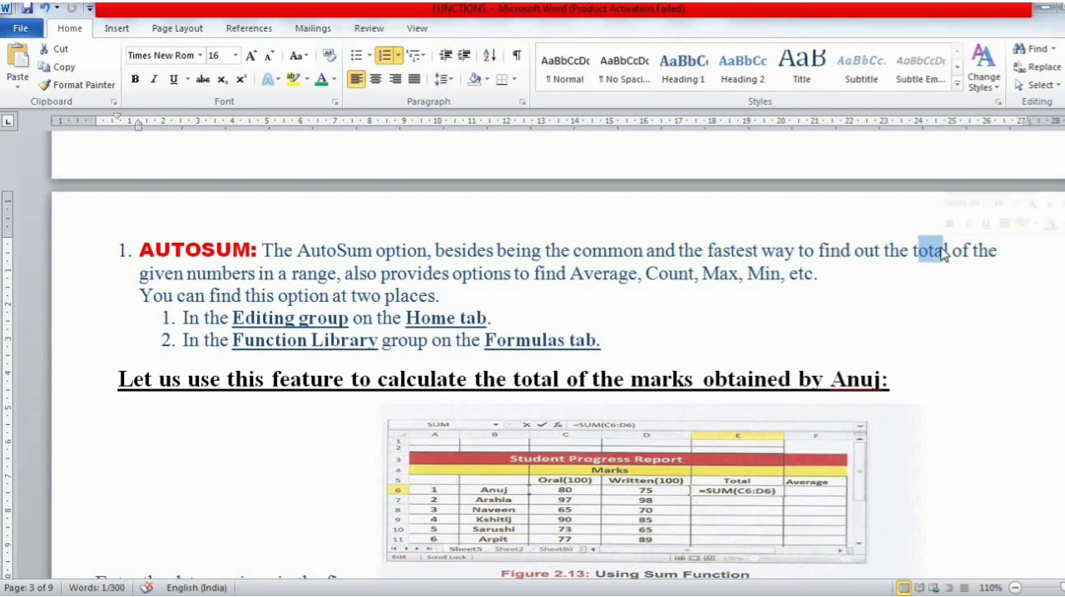
pyautogui.click(952, 250)
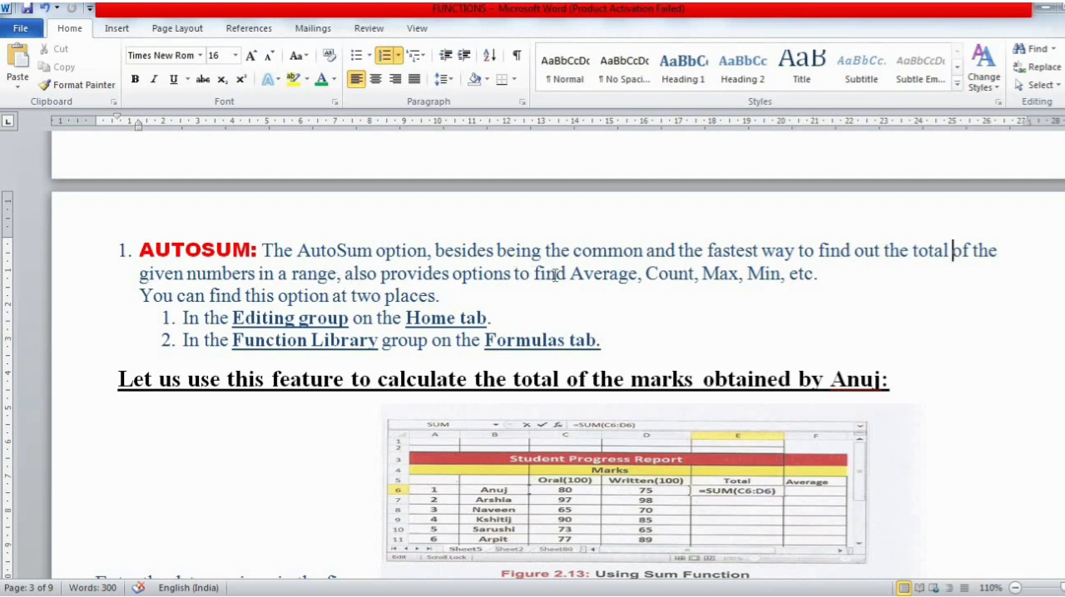
pyautogui.moveTo(570, 275); pyautogui.dragTo(780, 281)
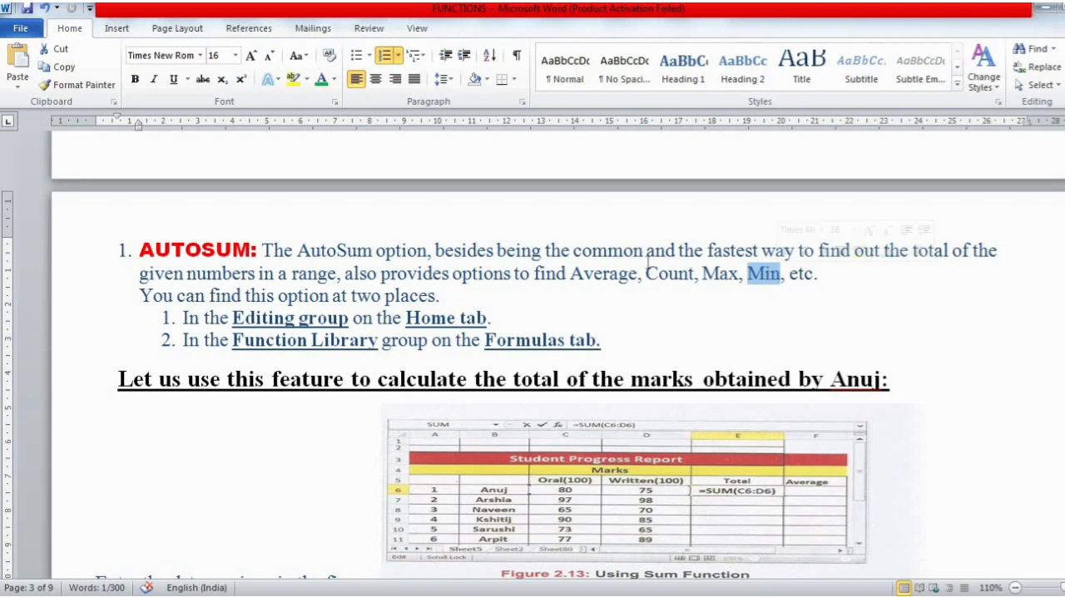
pyautogui.moveTo(571, 274); pyautogui.dragTo(770, 285)
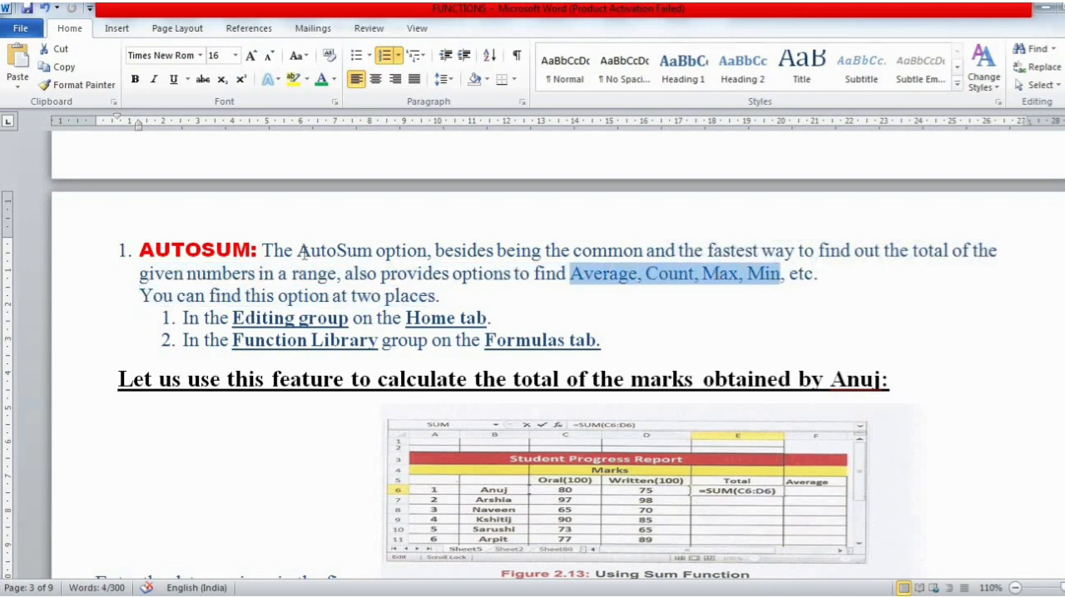
pyautogui.moveTo(339, 252); pyautogui.dragTo(371, 254)
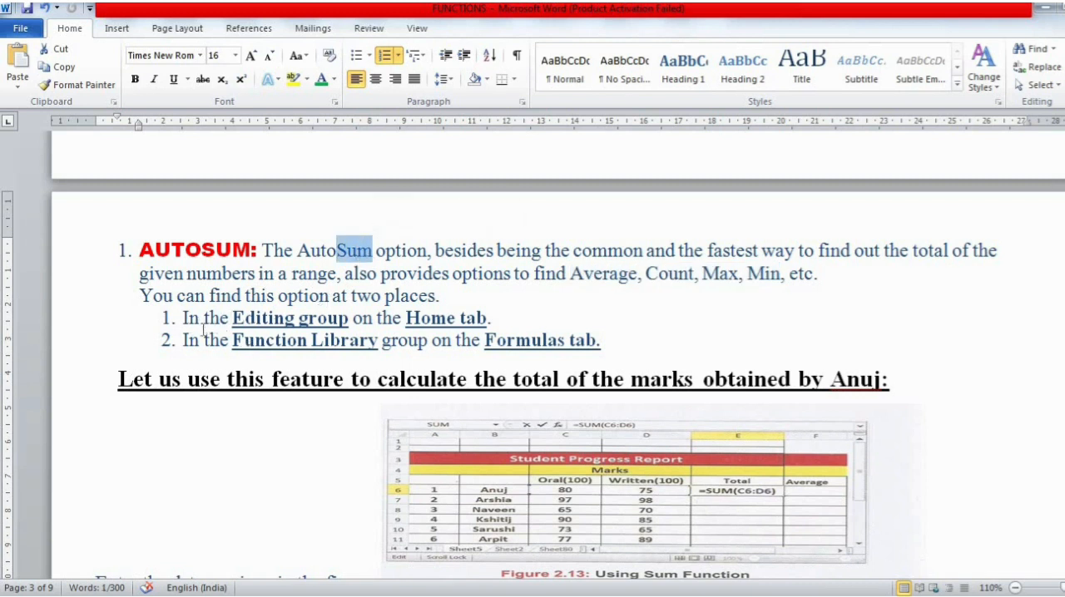
pyautogui.click(238, 253)
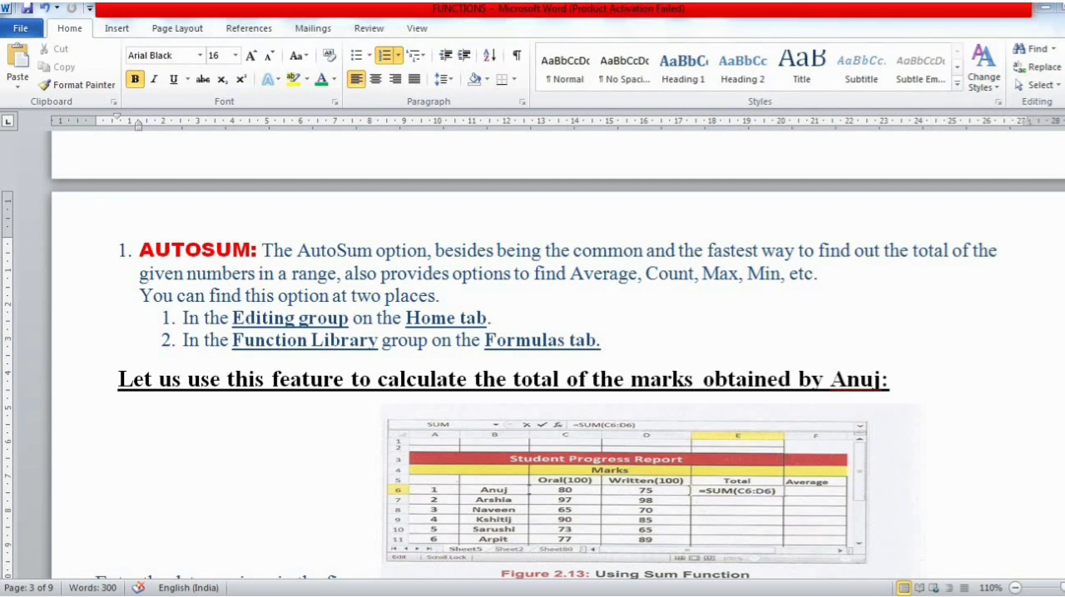
# - Switch to the Excel progress report to view the AutoSum function options, and clear the SUM formula from E6
pyautogui.hotkey('alt', 'Tab')
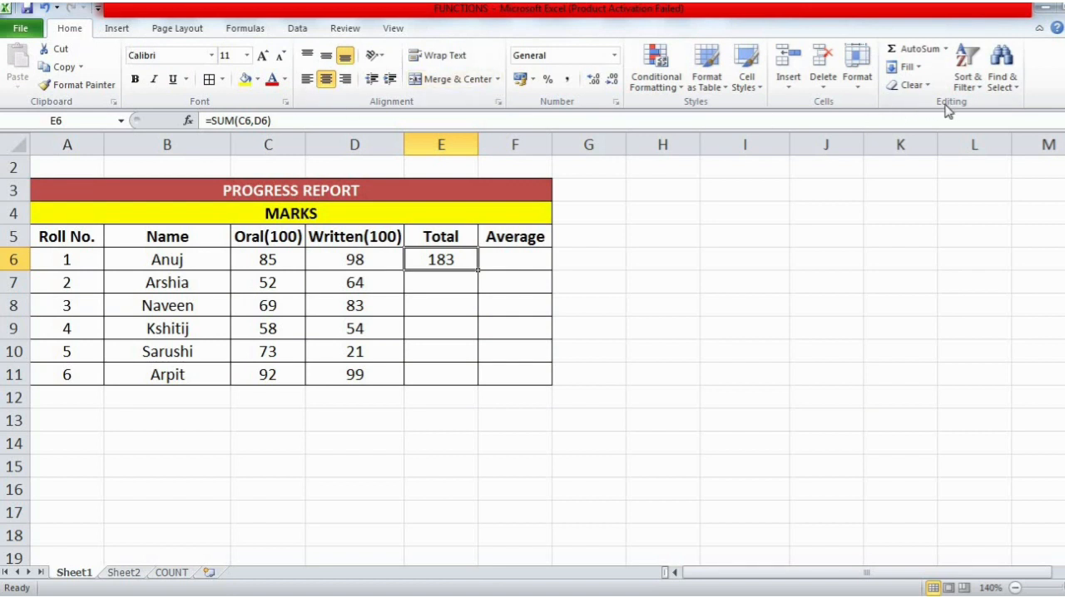
pyautogui.click(946, 49)
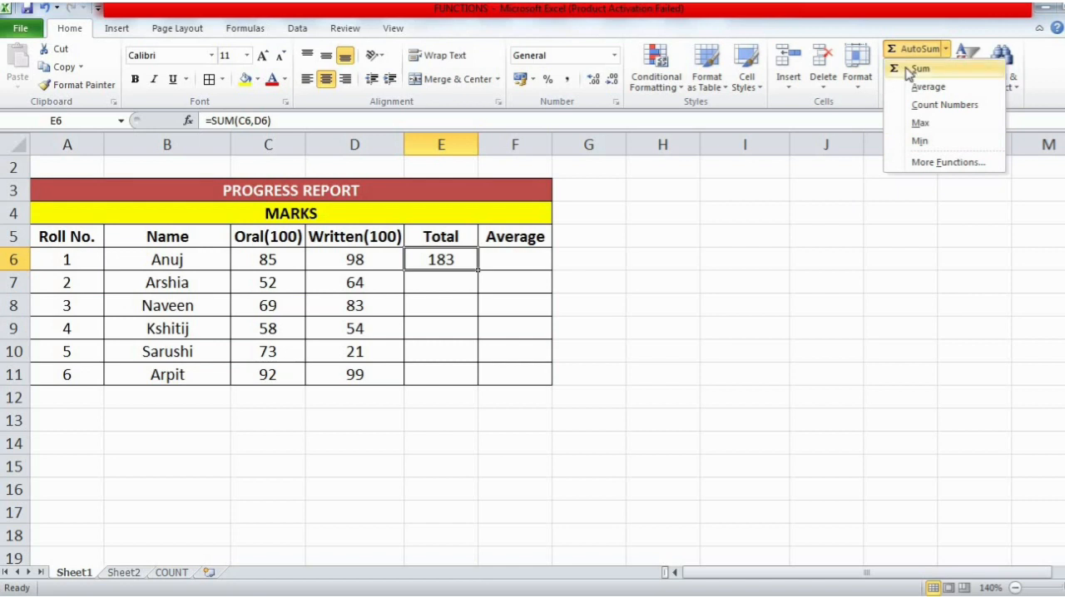
pyautogui.click(458, 260)
pyautogui.press('Delete')
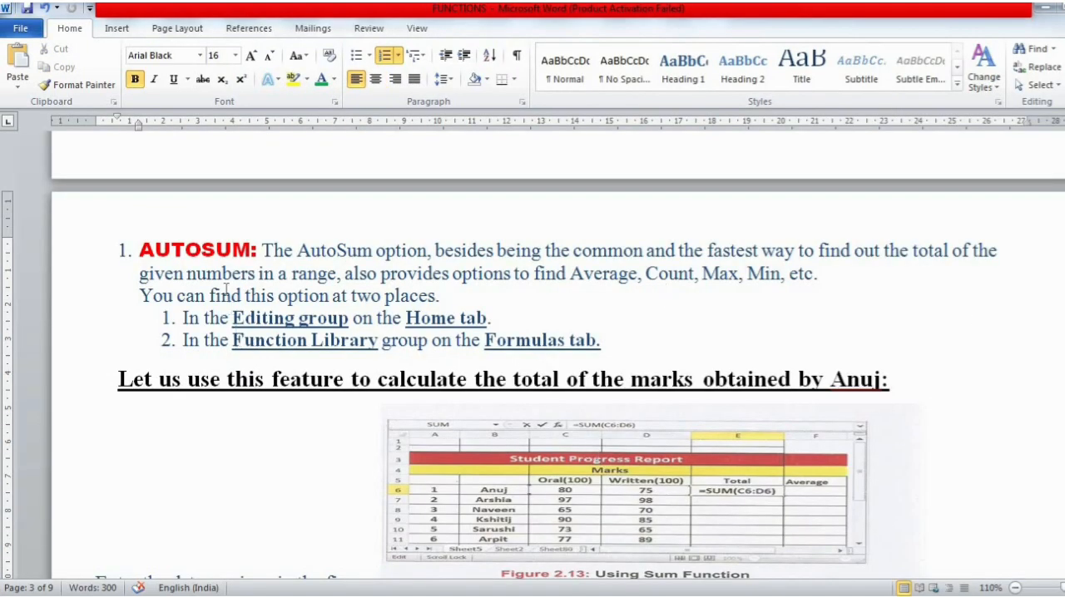
# - Switch to the Excel progress report and view the AutoSum options in the Function Library, leaving E6 selected
pyautogui.press('Left')
pyautogui.click(549, 595)
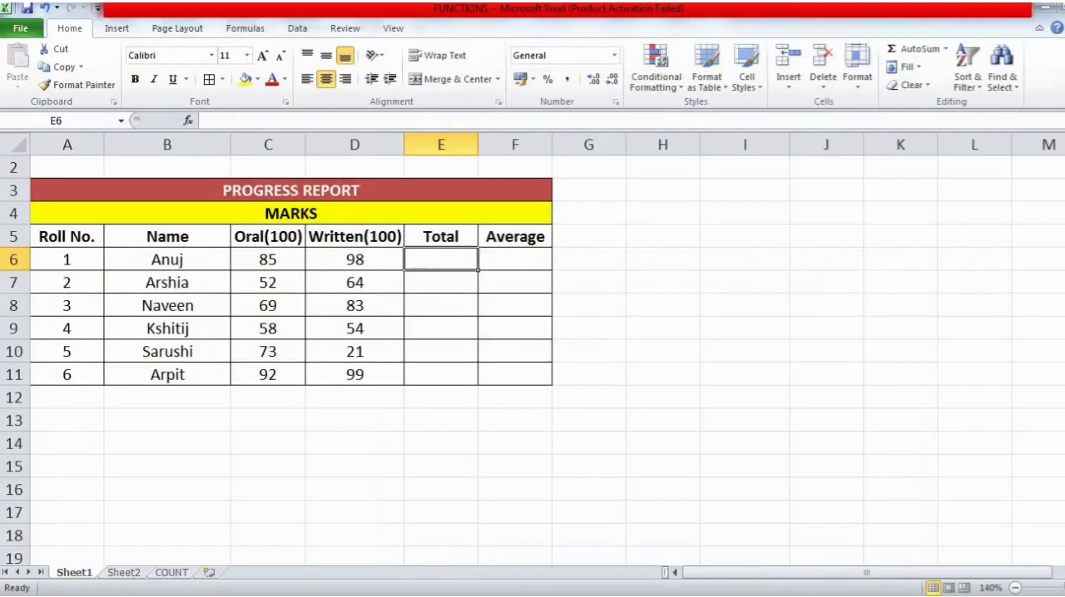
pyautogui.click(247, 30)
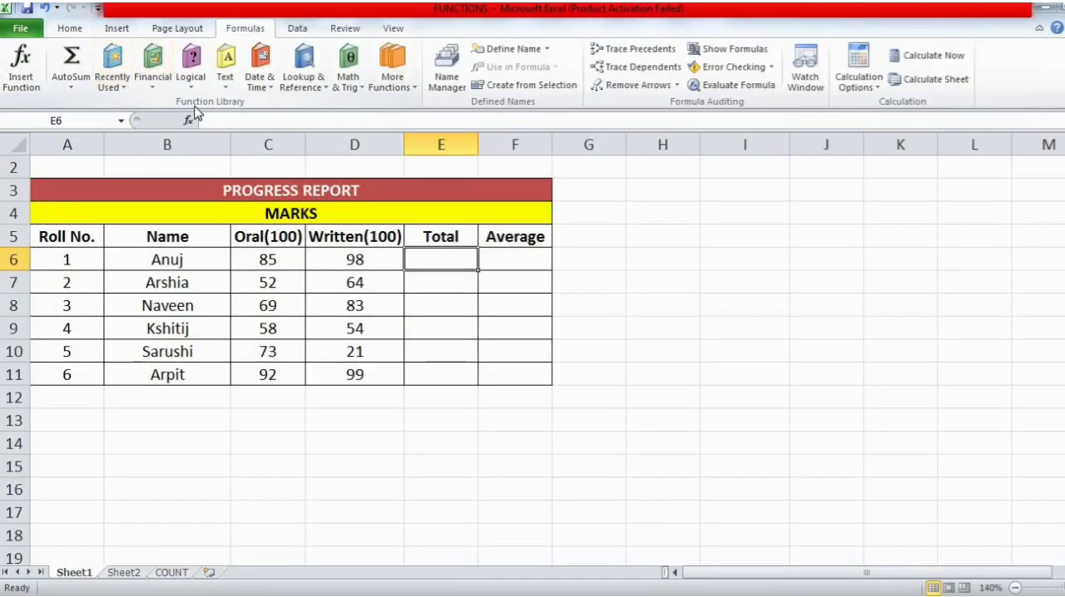
pyautogui.click(81, 86)
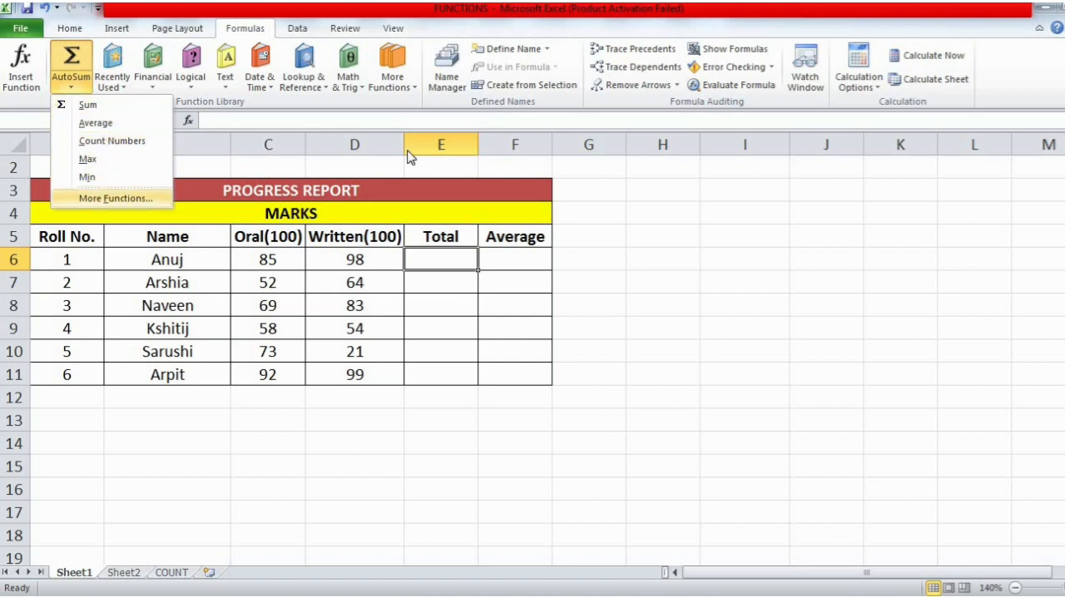
pyautogui.click(460, 254)
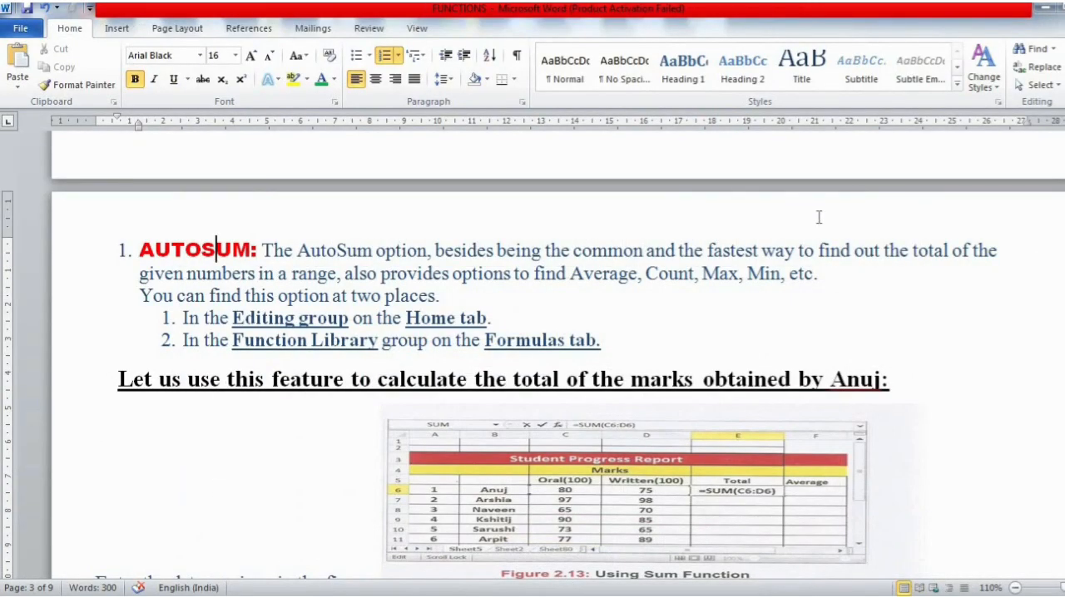
# - Return to the Word notes and examine the Student Progress Report figure and the instruction to enter its data
pyautogui.scroll(-3, 216, 249)
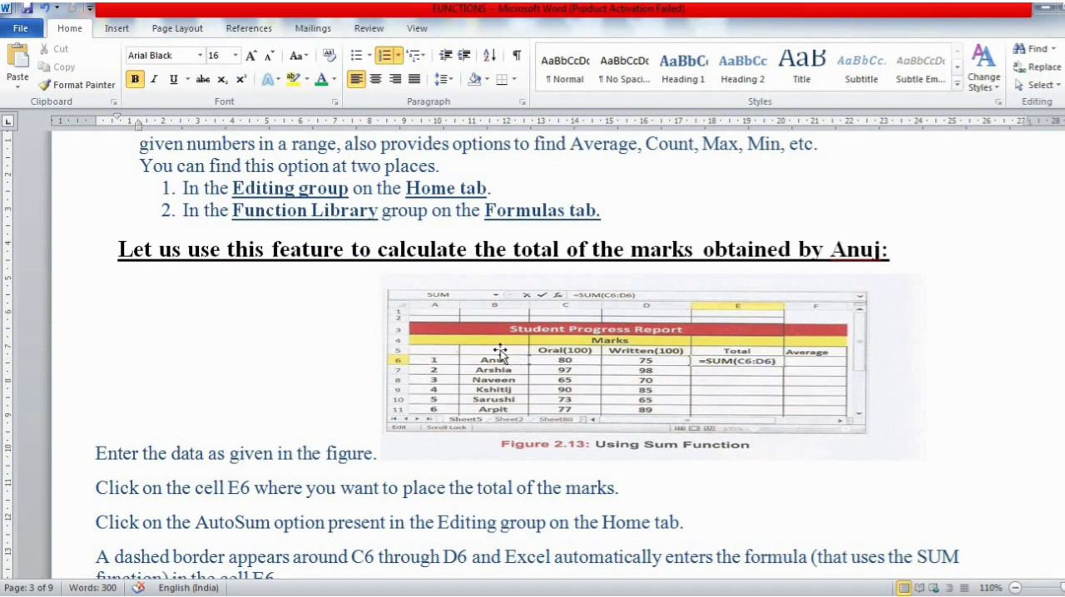
pyautogui.click(461, 327)
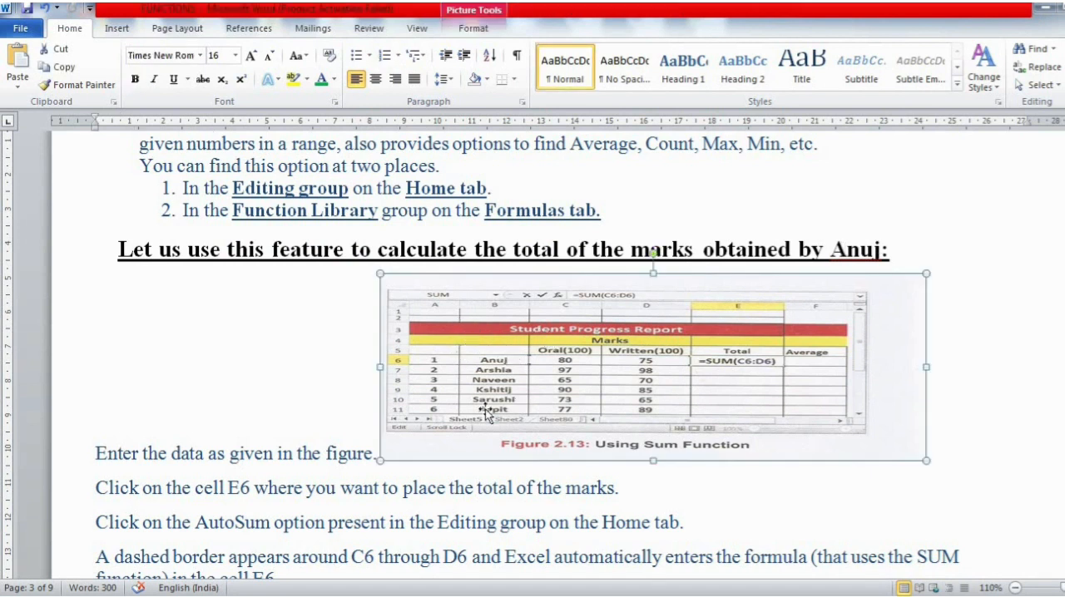
pyautogui.click(247, 454)
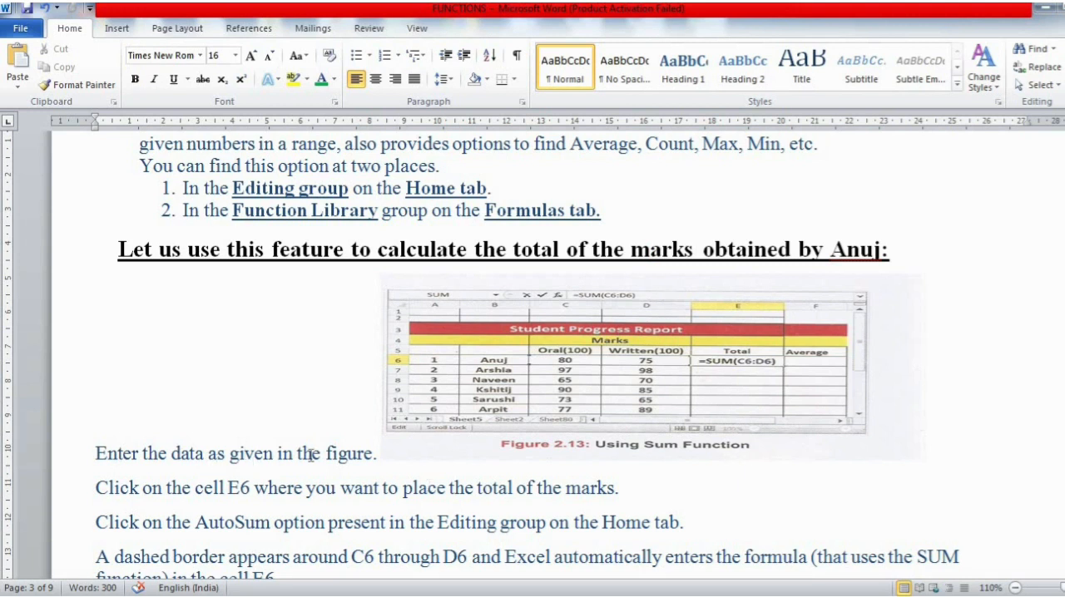
pyautogui.click(487, 393)
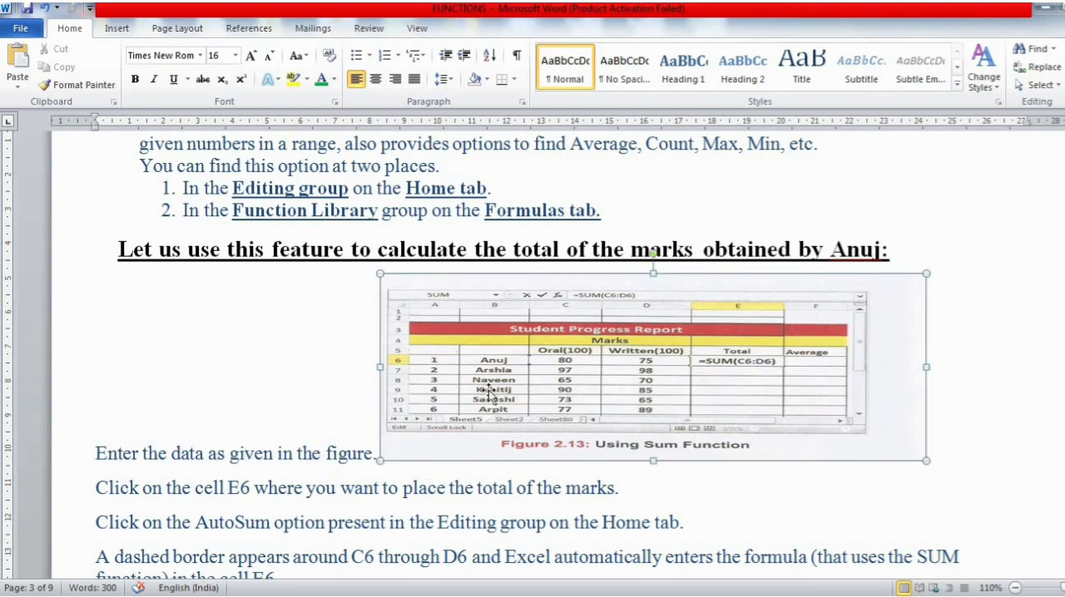
# - Switch to Excel and point out the oral and written marks in row 6, cells C6 and D6
pyautogui.moveTo(631, 596)
pyautogui.click(630, 532)
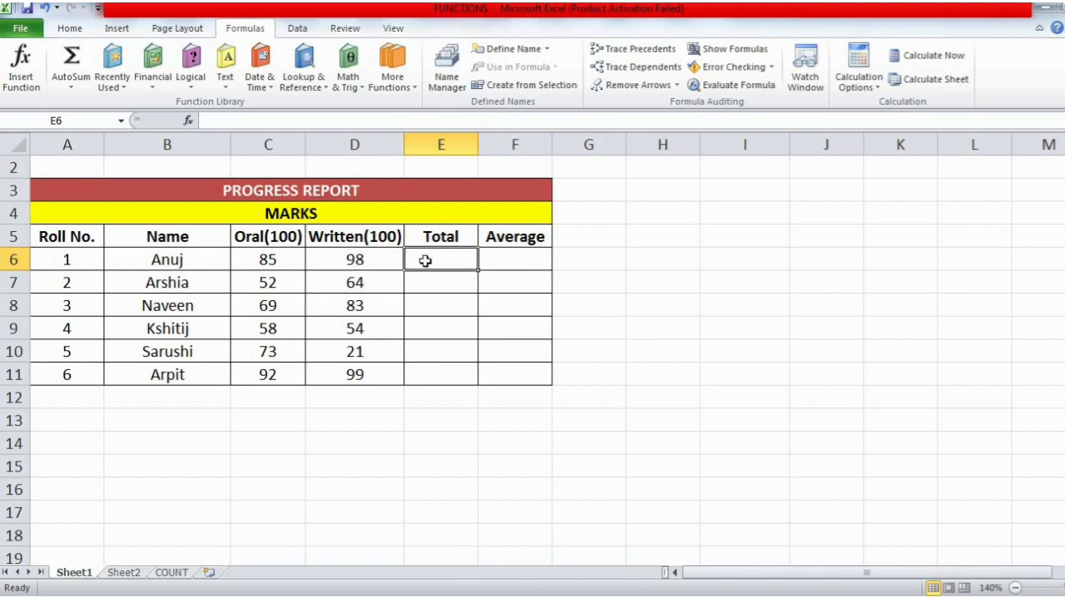
pyautogui.click(268, 260)
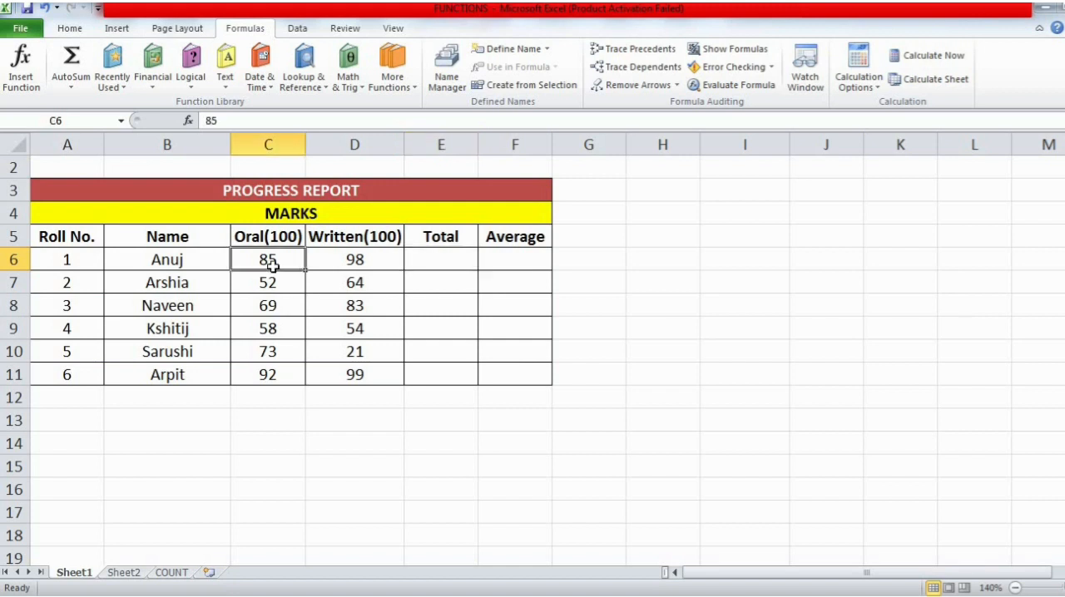
pyautogui.click(336, 267)
pyautogui.click(266, 265)
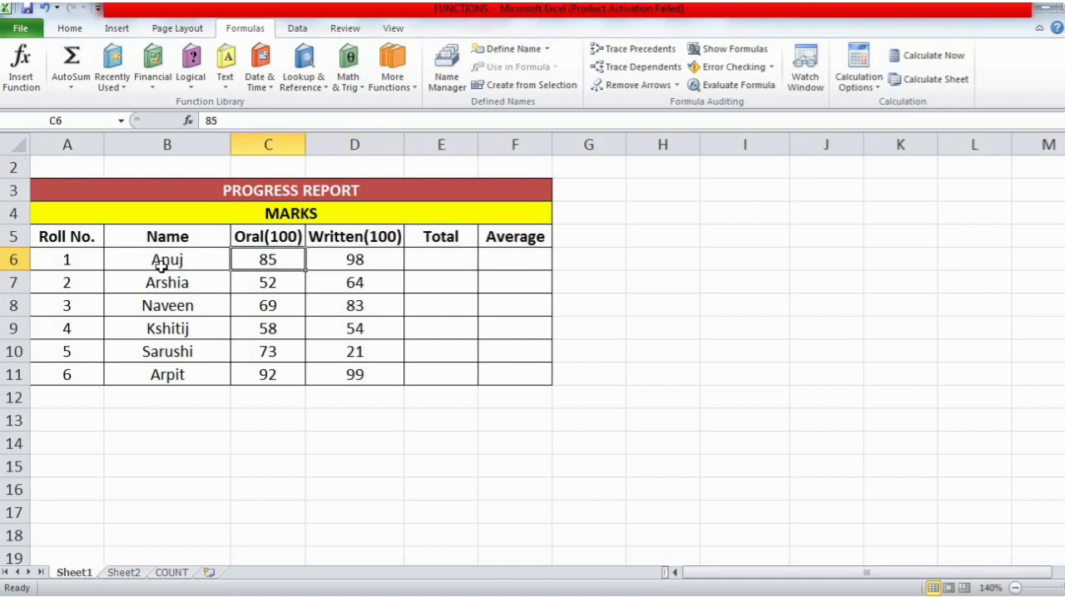
pyautogui.click(13, 260)
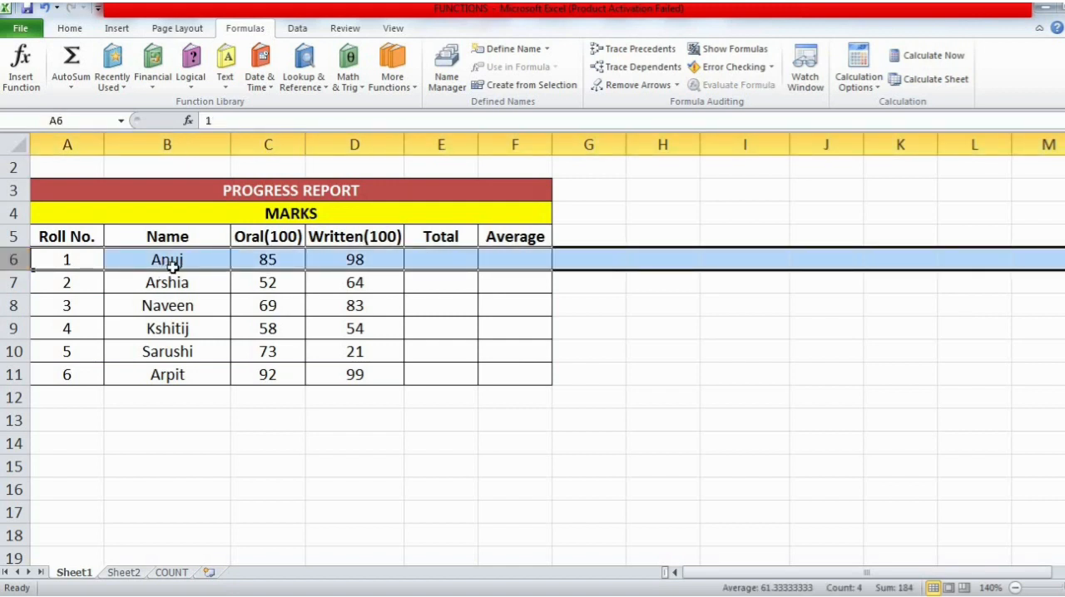
pyautogui.click(283, 239)
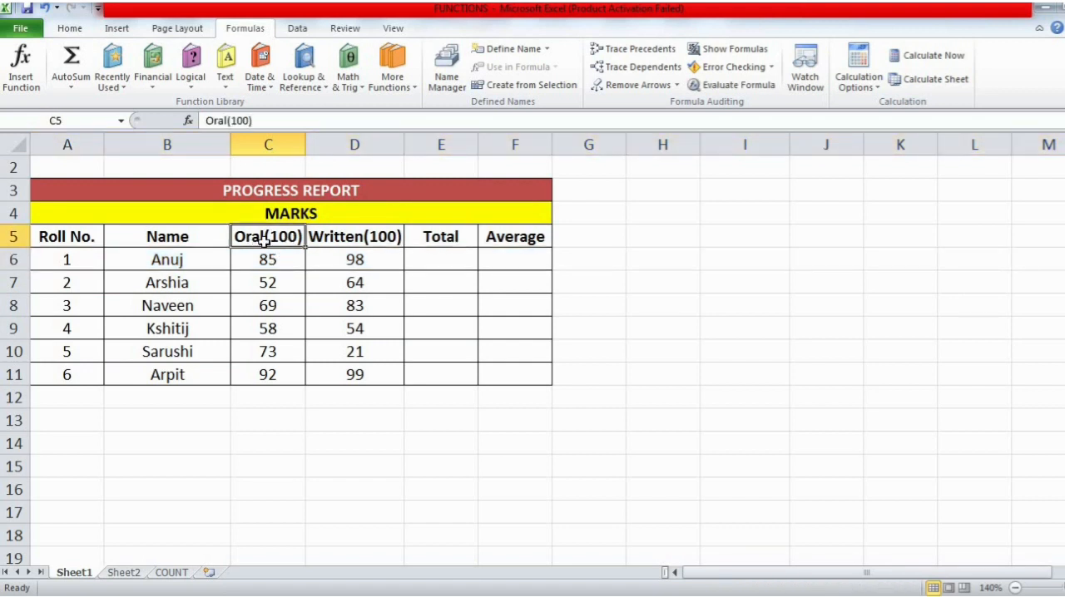
pyautogui.click(351, 256)
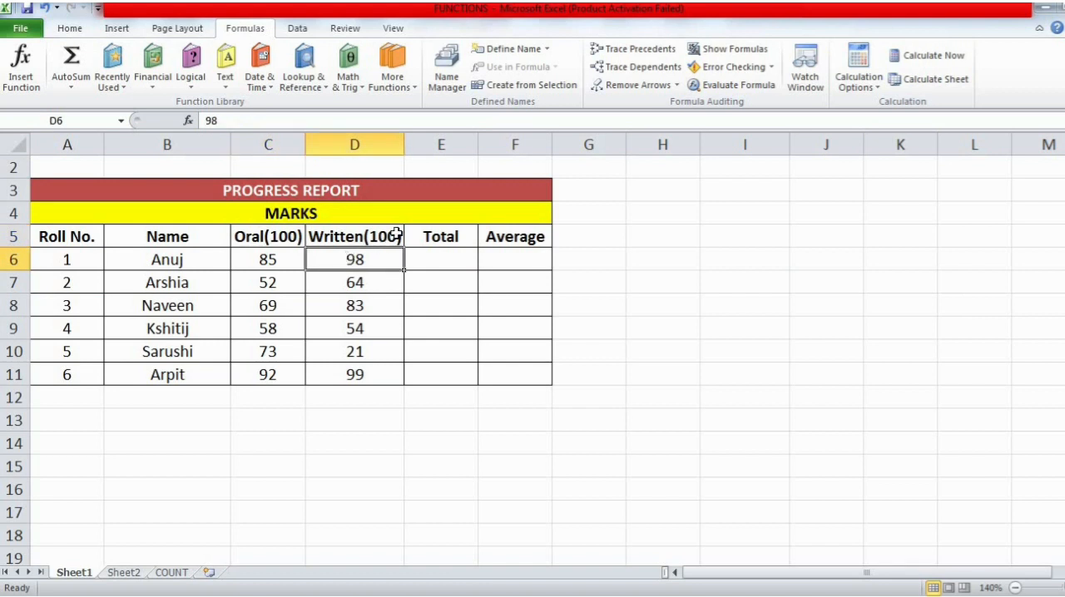
# - Total the roll number 1 marks in E6 with AutoSum's Sum over C6:D6, then select E6 to show its formula
pyautogui.click(435, 261)
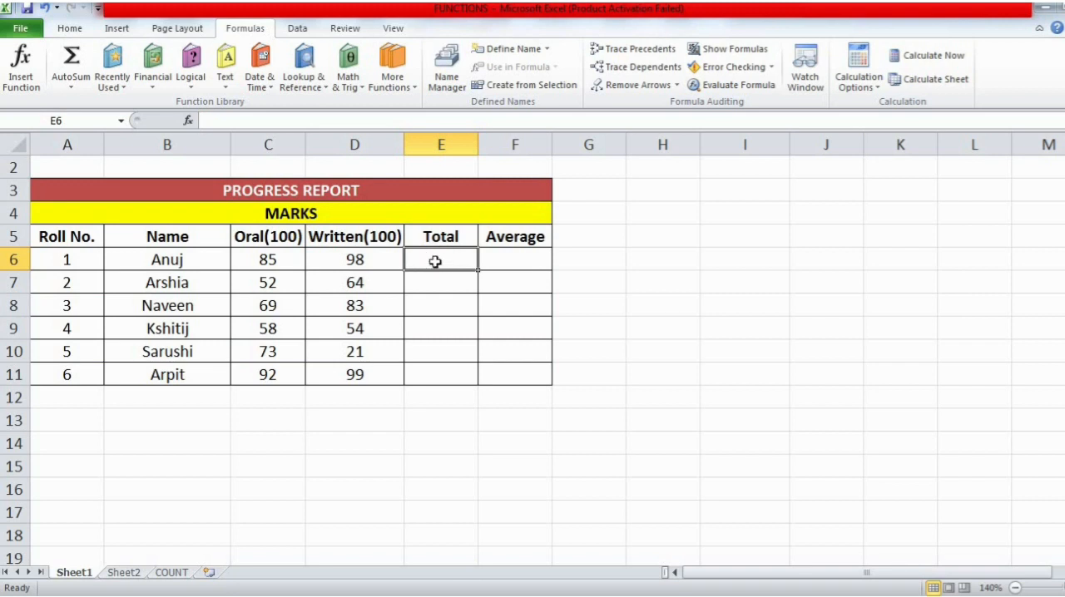
pyautogui.click(64, 28)
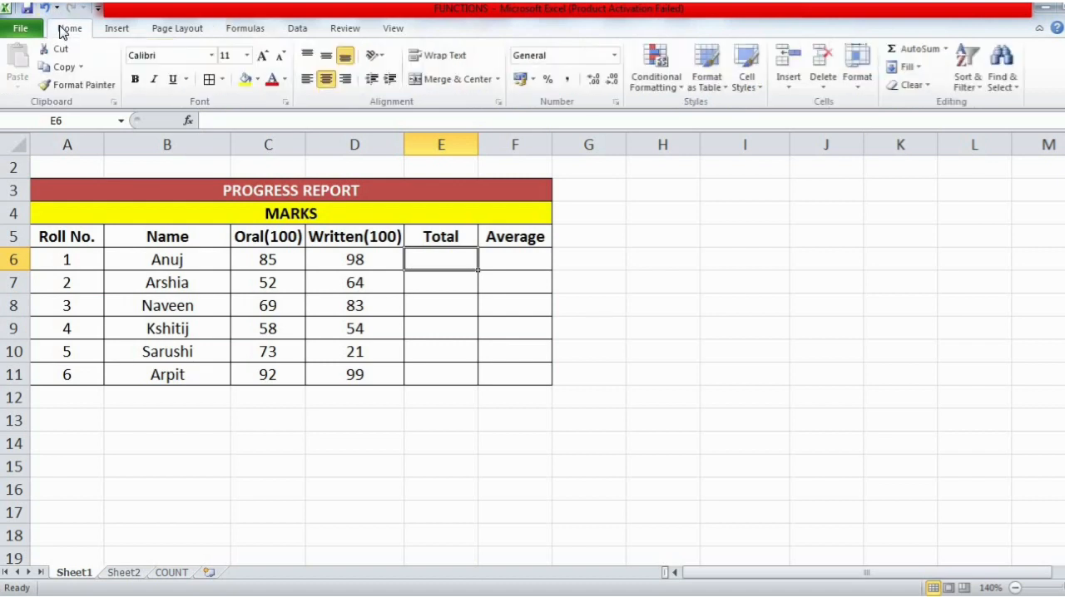
pyautogui.click(946, 49)
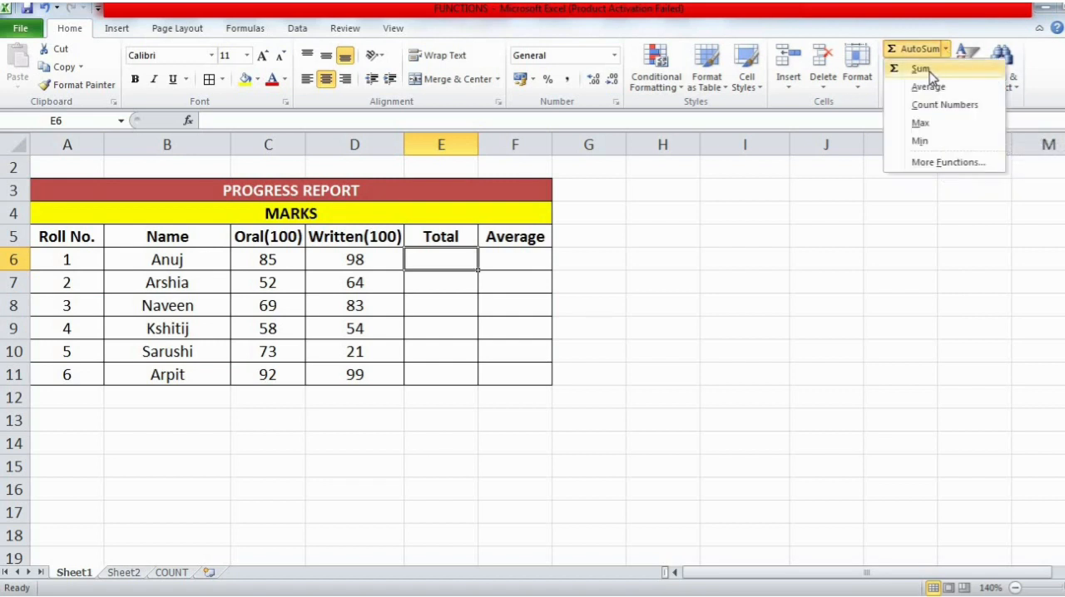
pyautogui.click(929, 72)
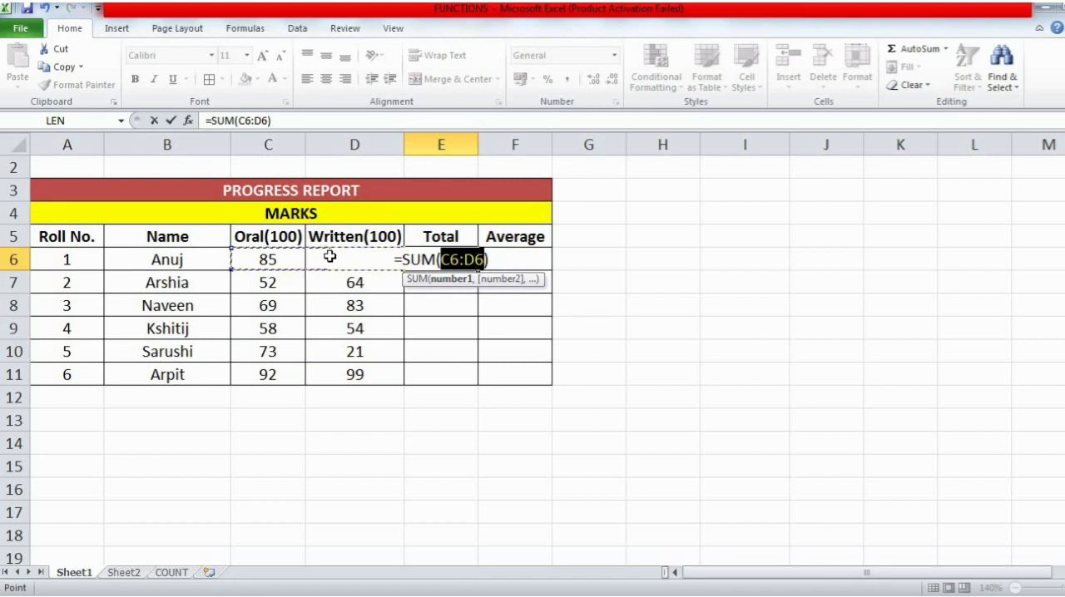
pyautogui.press('Return')
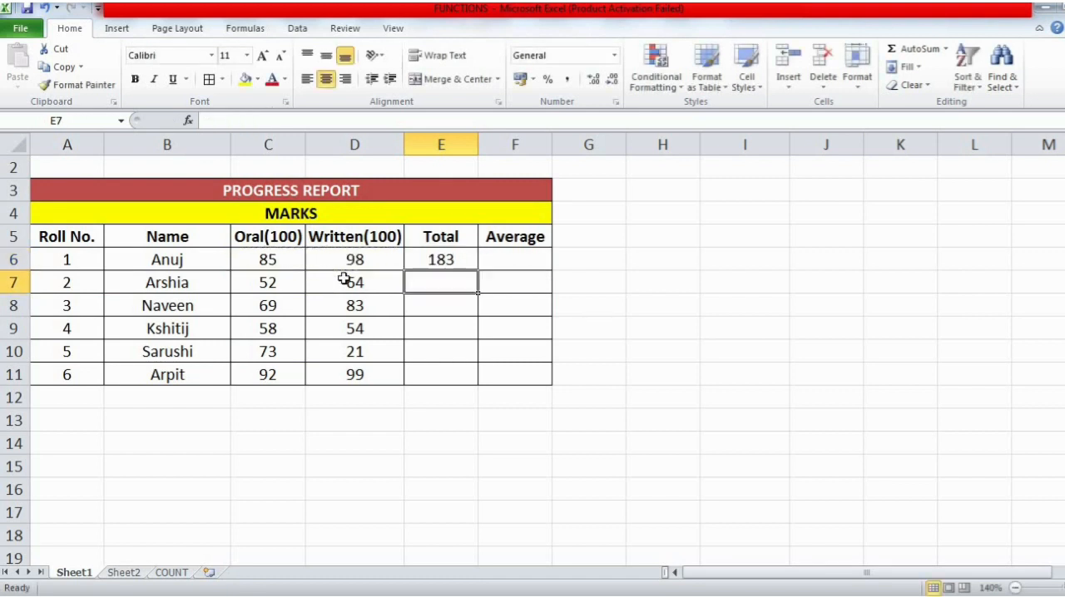
pyautogui.click(455, 261)
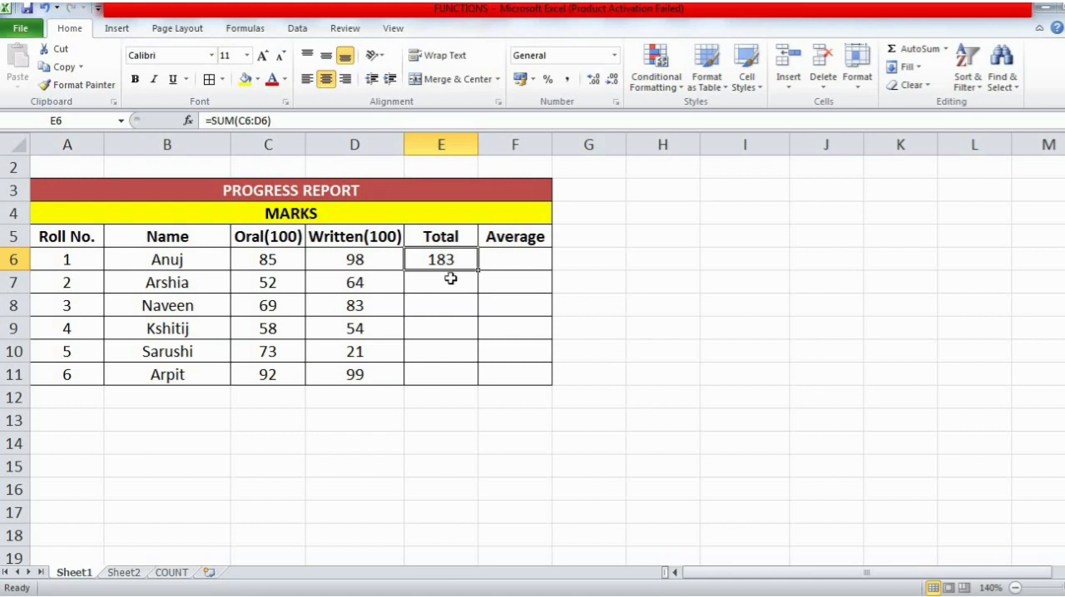
# - Total the roll number 2 marks in E7 with AutoSum's Sum over C7:D7
pyautogui.click(450, 279)
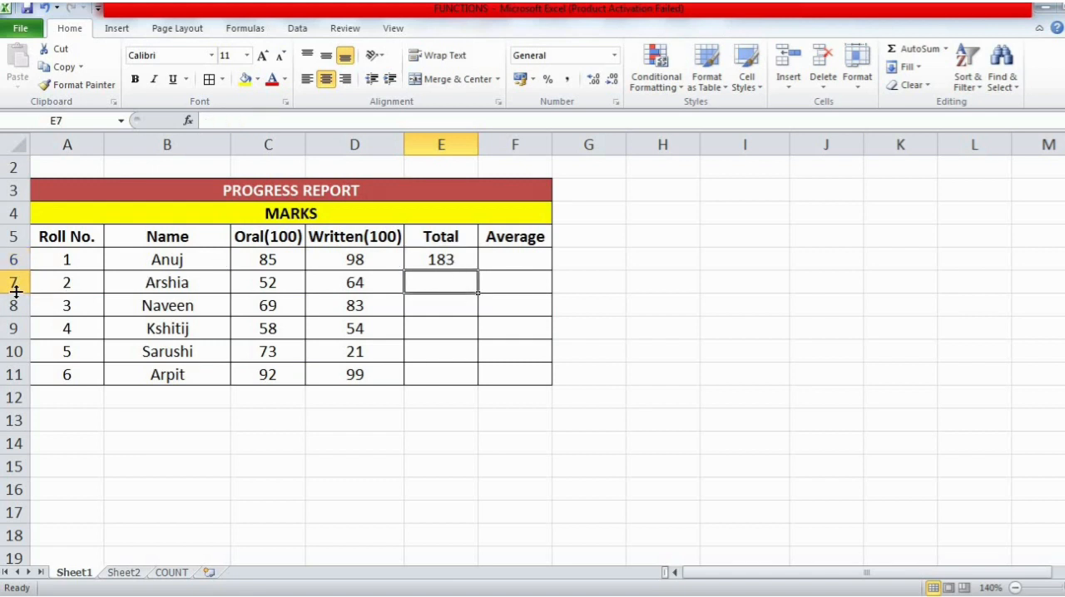
pyautogui.click(13, 285)
pyautogui.click(417, 279)
pyautogui.click(945, 49)
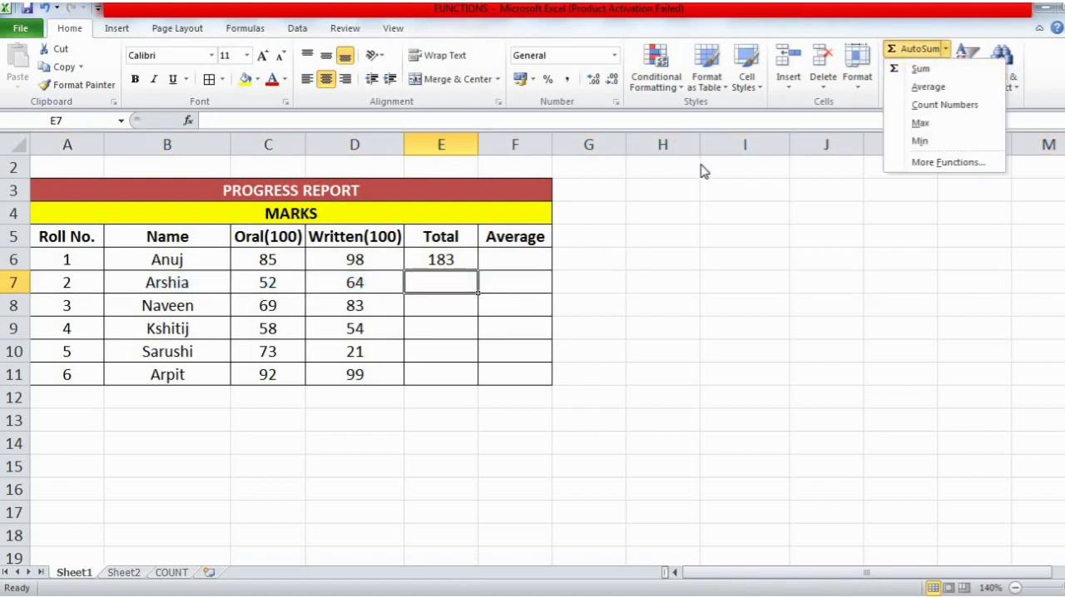
pyautogui.click(453, 281)
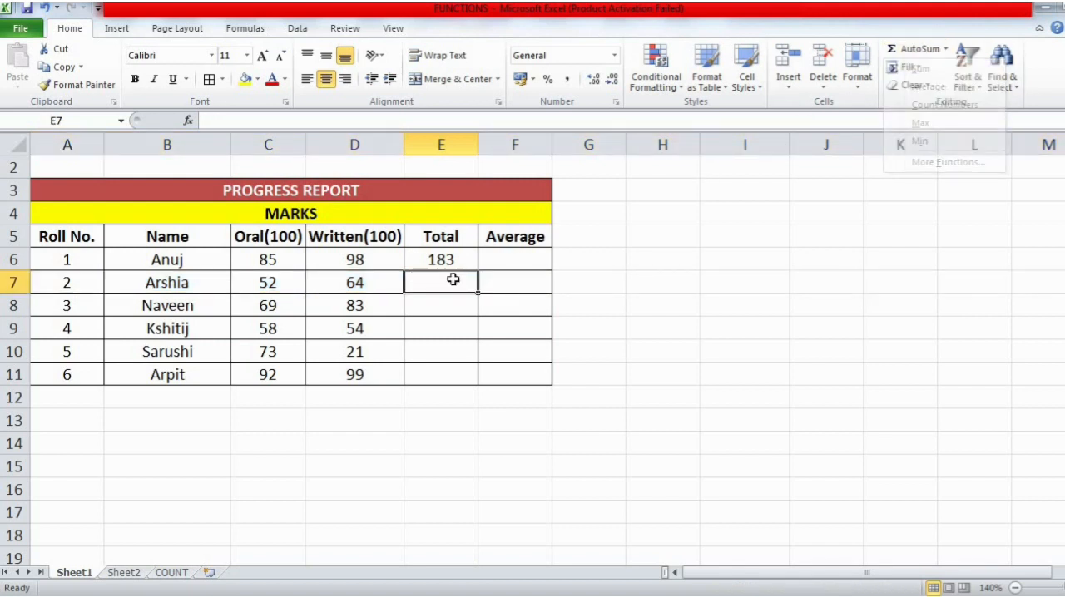
pyautogui.click(938, 48)
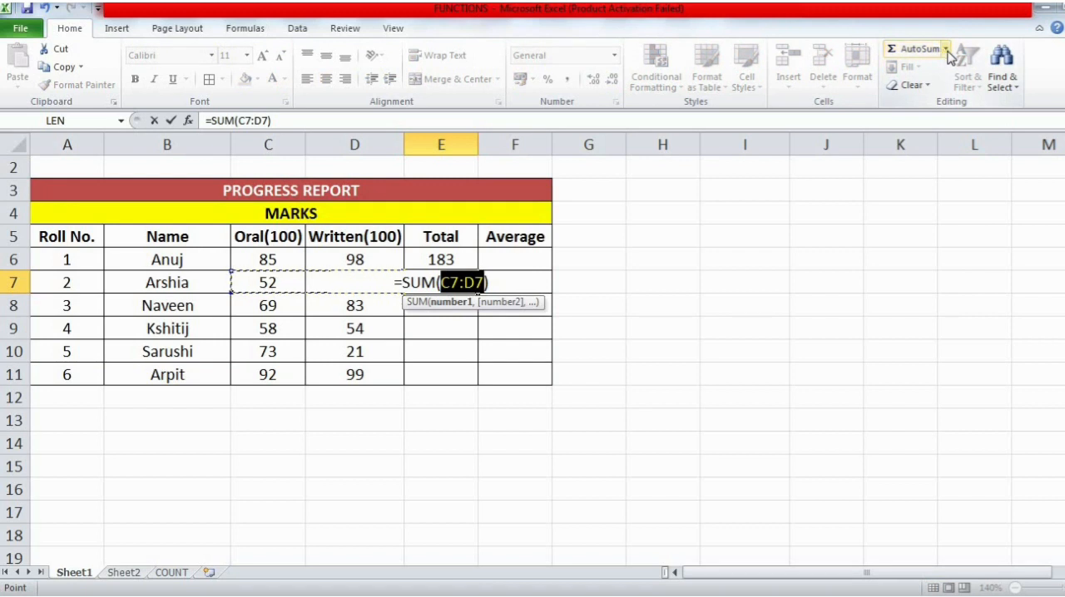
pyautogui.click(945, 49)
pyautogui.click(922, 71)
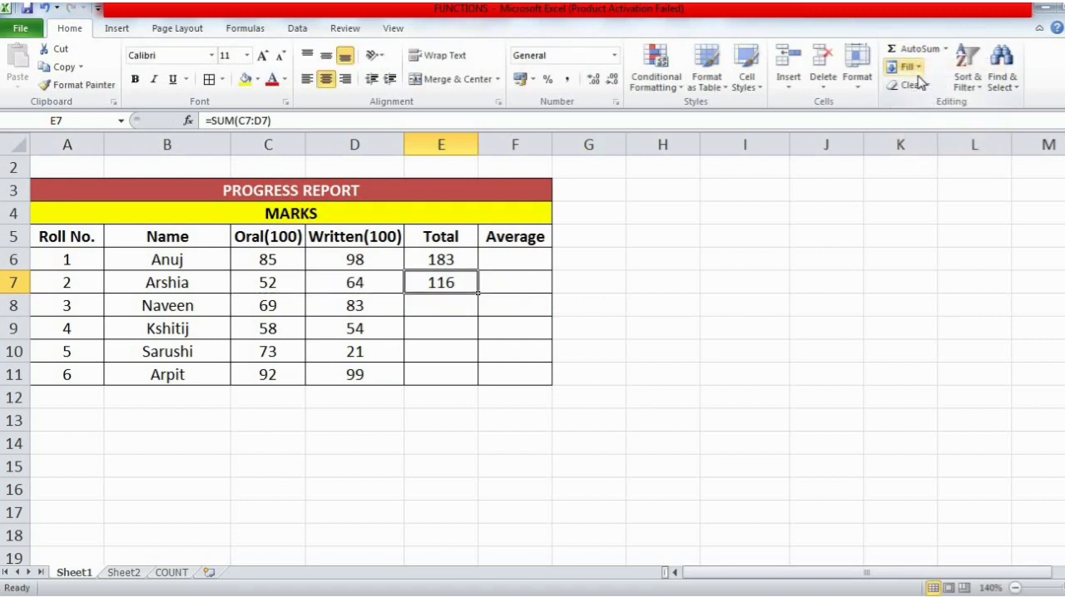
# - Fill the roll number 3 total in E8 with AutoSum's Sum, accepting the suggested range E6:E7
pyautogui.click(447, 308)
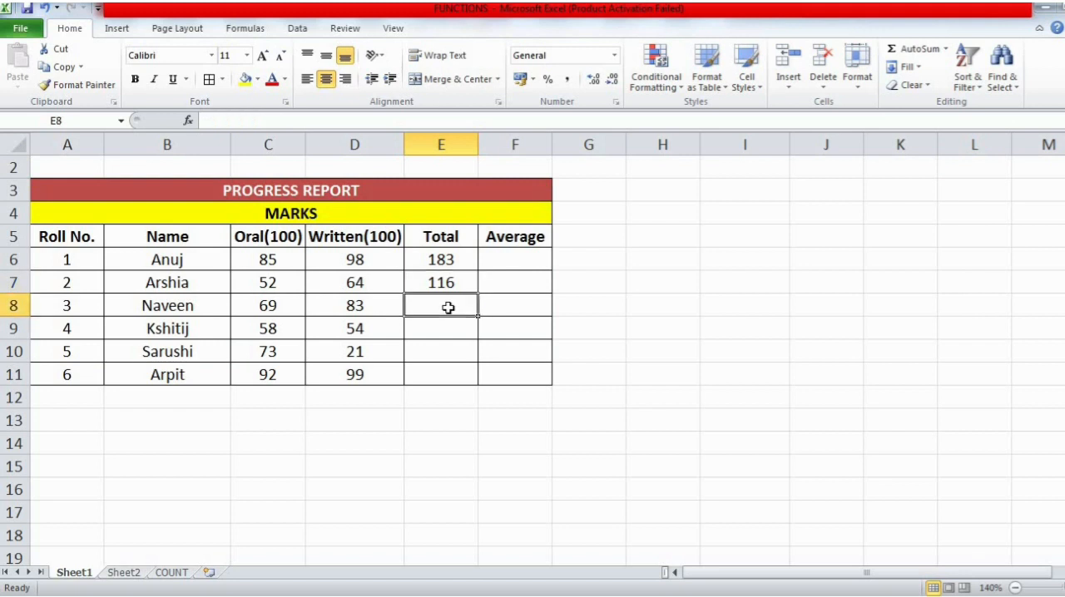
pyautogui.click(945, 49)
pyautogui.click(943, 73)
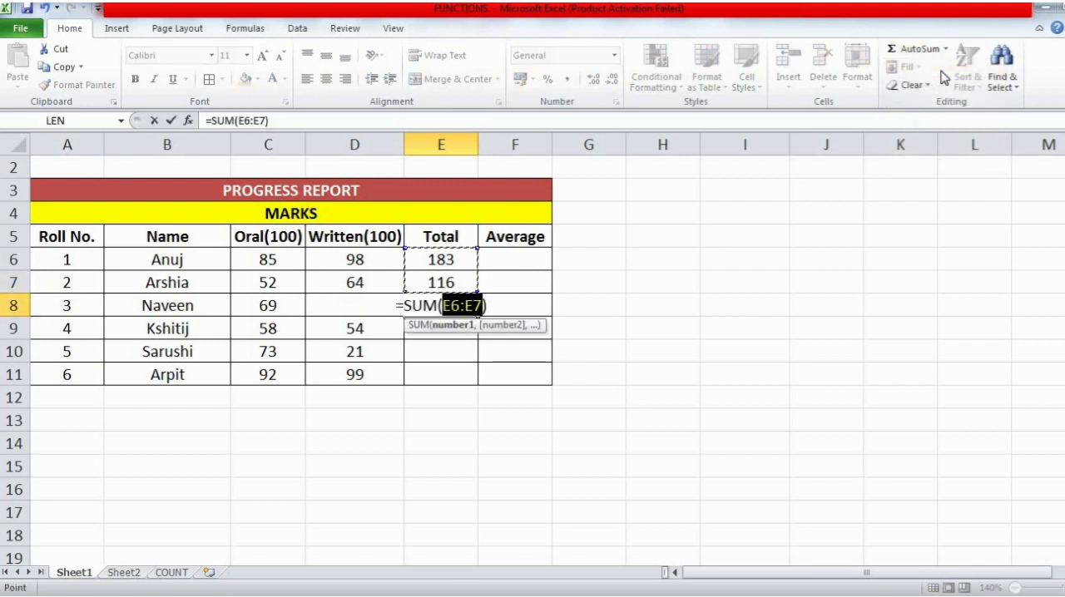
pyautogui.press('Return')
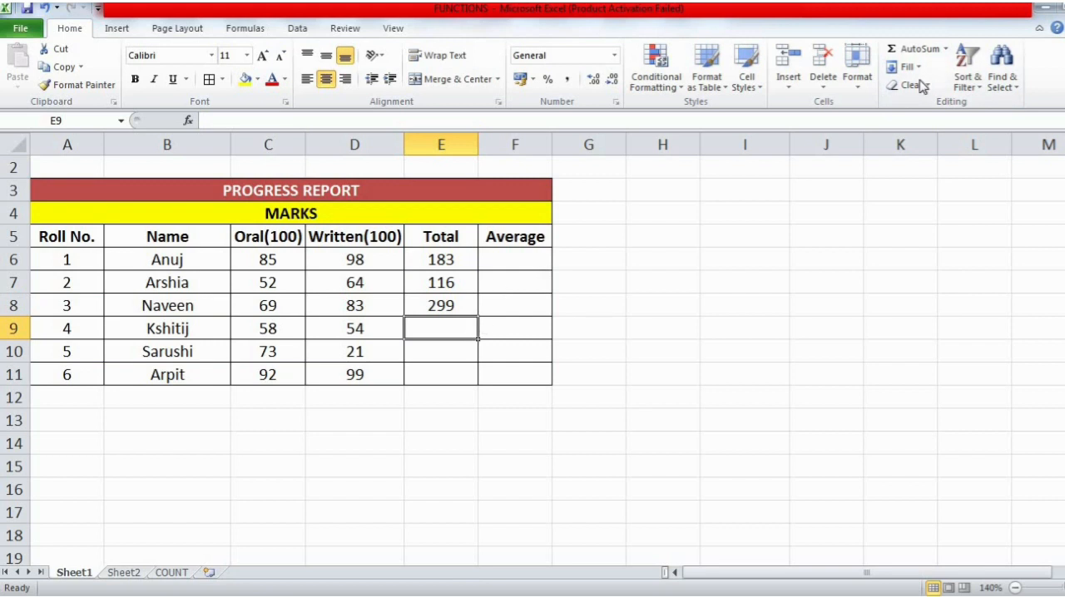
# - Total the marks in E9 and E10 with AutoSum's Sum, using C9:D9 and C10:D10
pyautogui.click(945, 49)
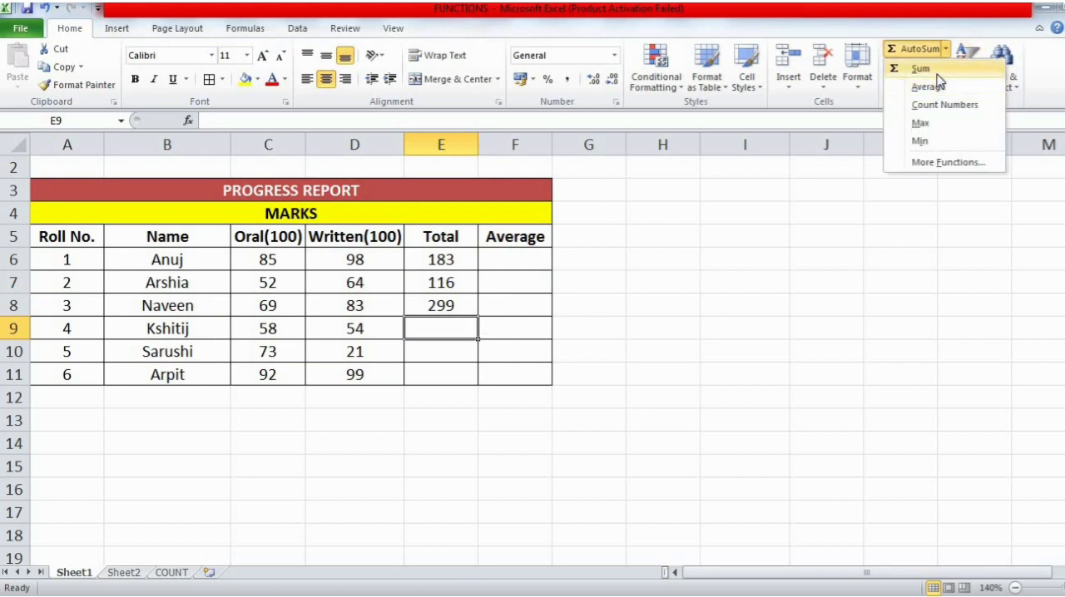
pyautogui.click(940, 73)
pyautogui.press('Return')
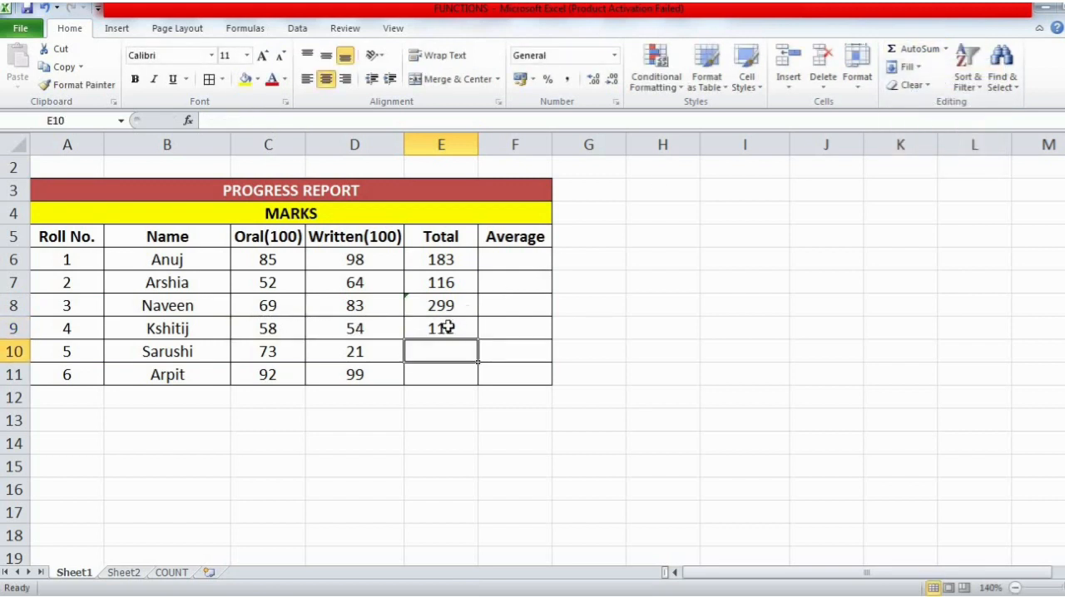
pyautogui.click(945, 49)
pyautogui.click(944, 71)
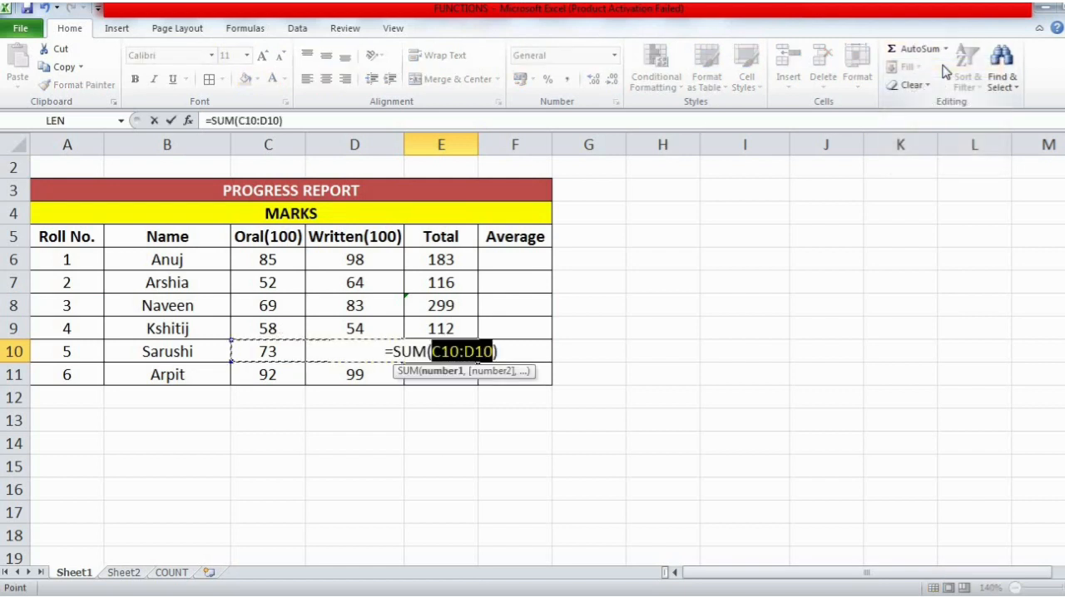
pyautogui.press('Return')
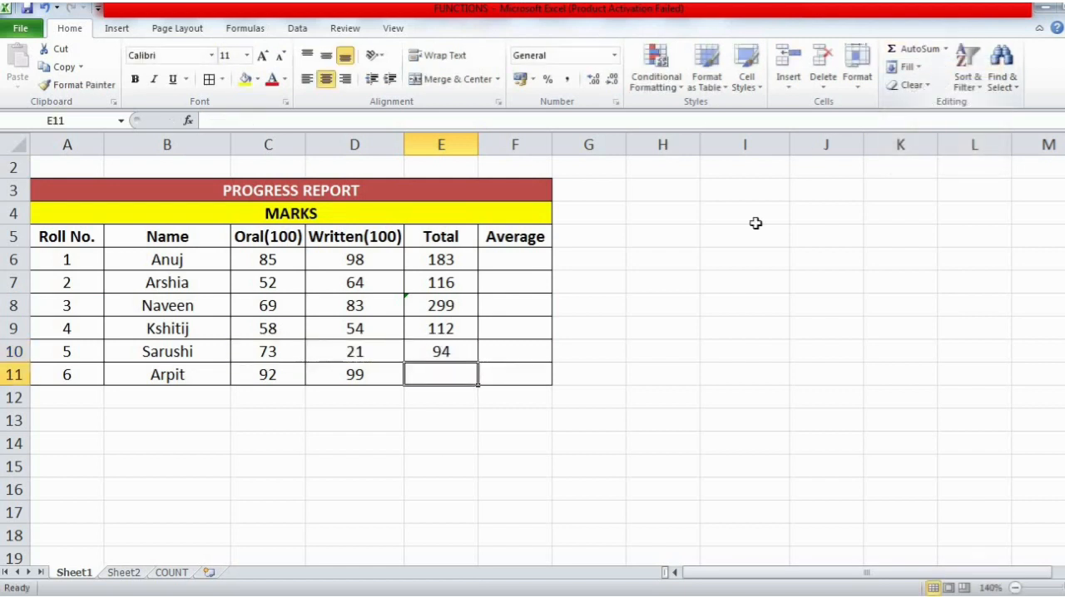
# - Fill the roll number 6 total in E11 with AutoSum's Sum, accepting the suggested range E9:E10
pyautogui.click(945, 48)
pyautogui.click(940, 71)
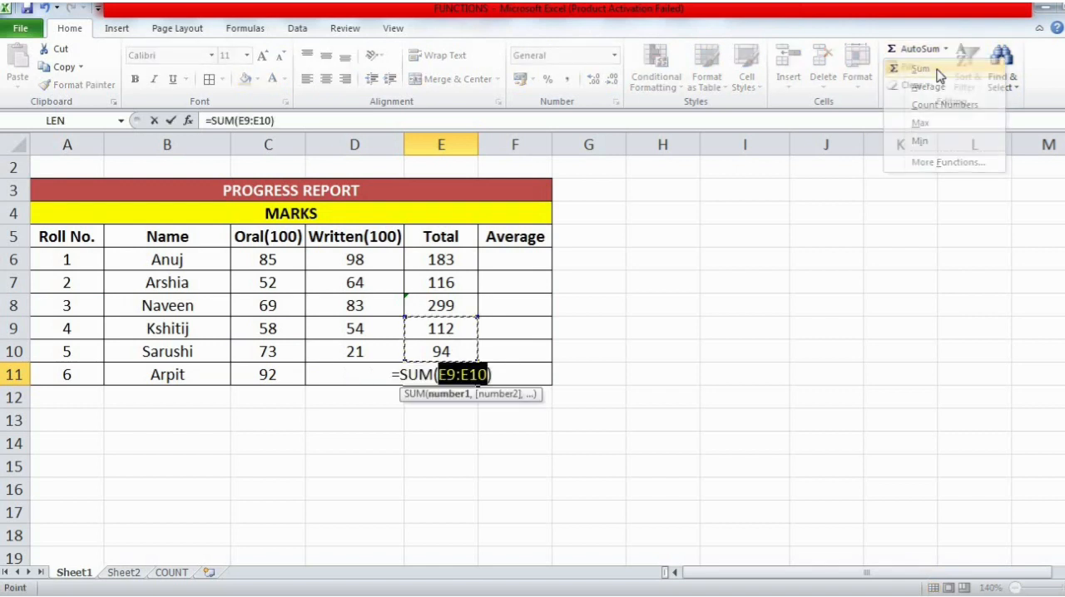
pyautogui.press('Return')
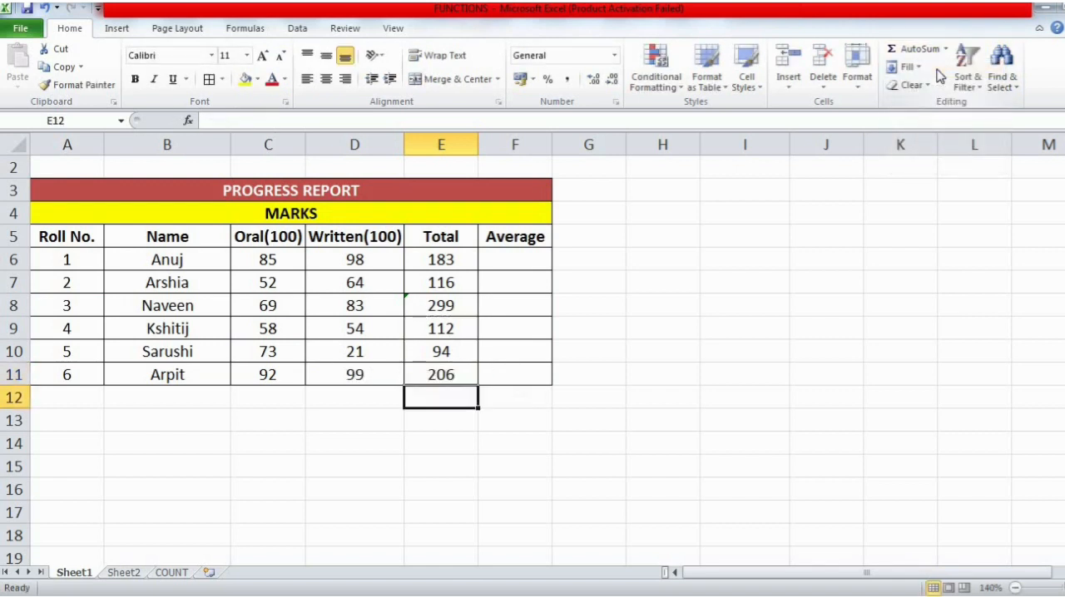
# - Check the total formulas one by one in E6 through E11 of the progress report
pyautogui.click(448, 263)
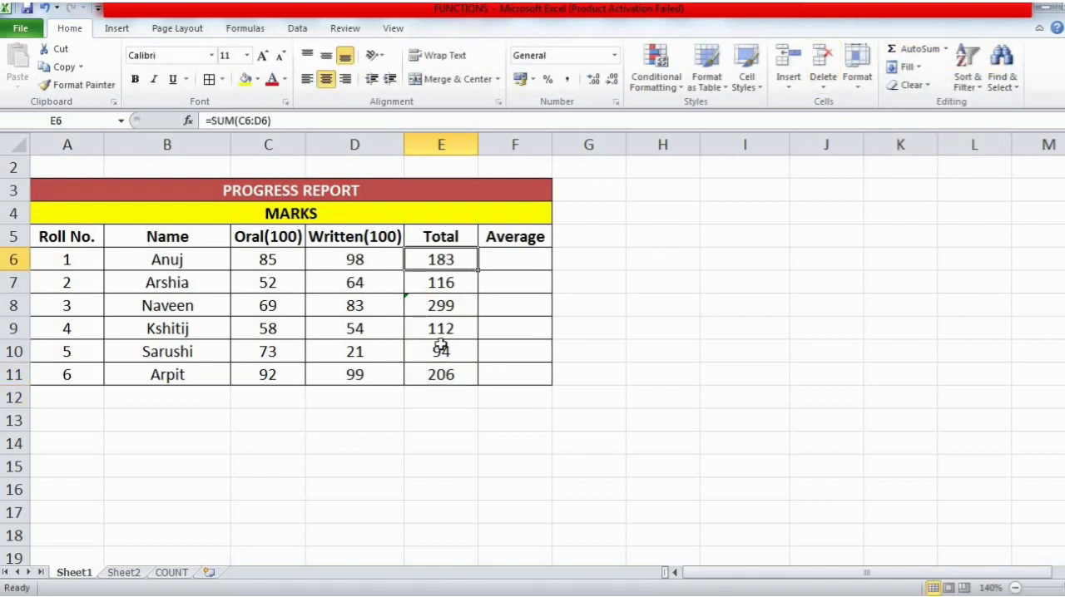
pyautogui.click(449, 283)
pyautogui.click(447, 306)
pyautogui.click(445, 328)
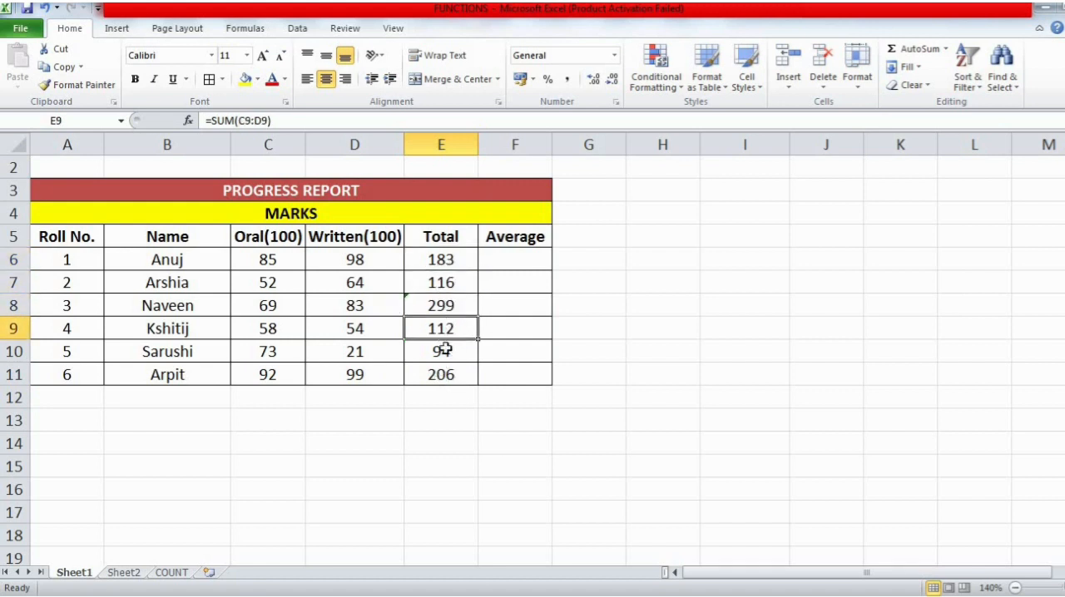
pyautogui.click(445, 351)
pyautogui.click(441, 376)
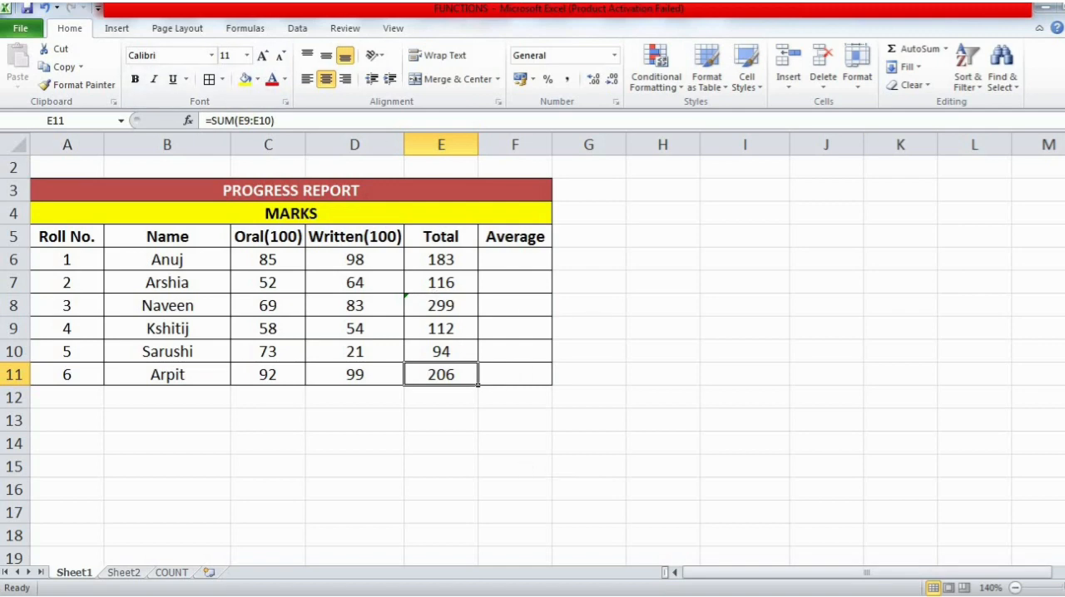
# - Switch to the Word notes, go to the AVERAGE() section and add a space between the parentheses in its heading
pyautogui.hotkey('alt', 'Tab')
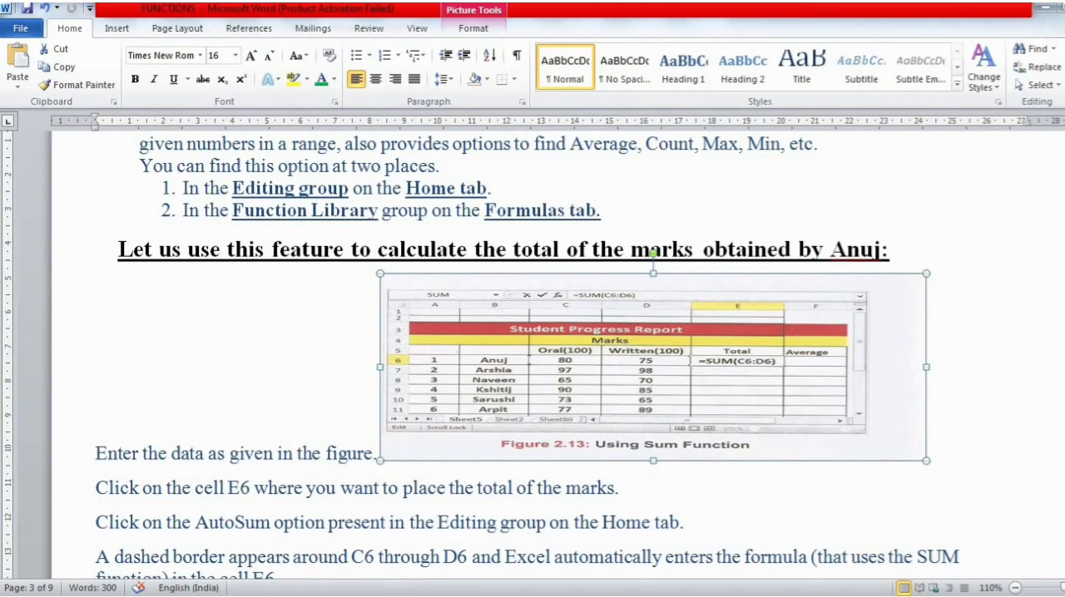
pyautogui.scroll(-10, 532, 349)
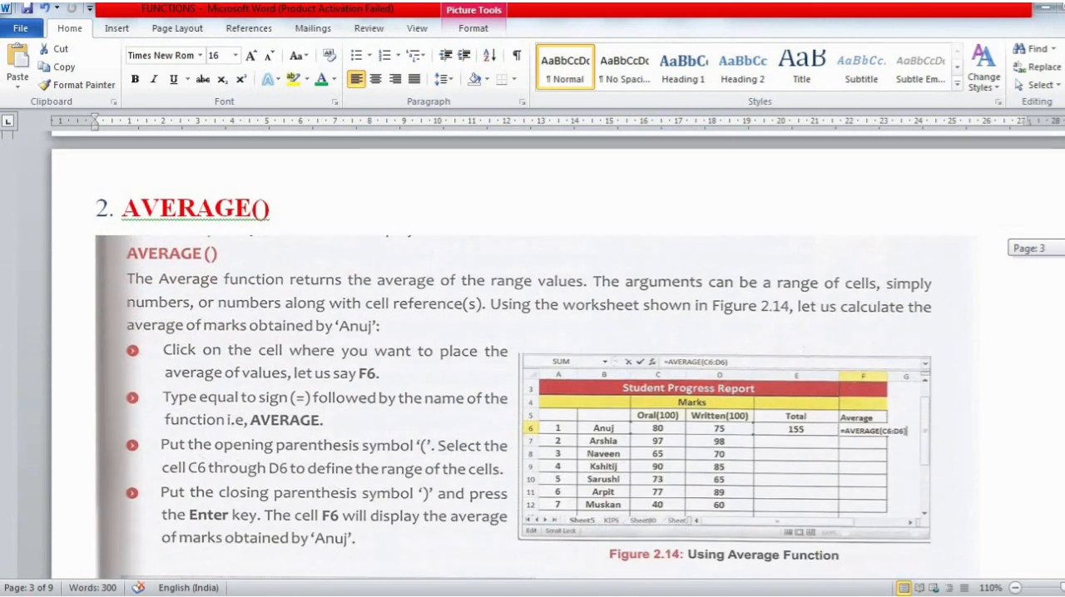
pyautogui.scroll(-1, 532, 350)
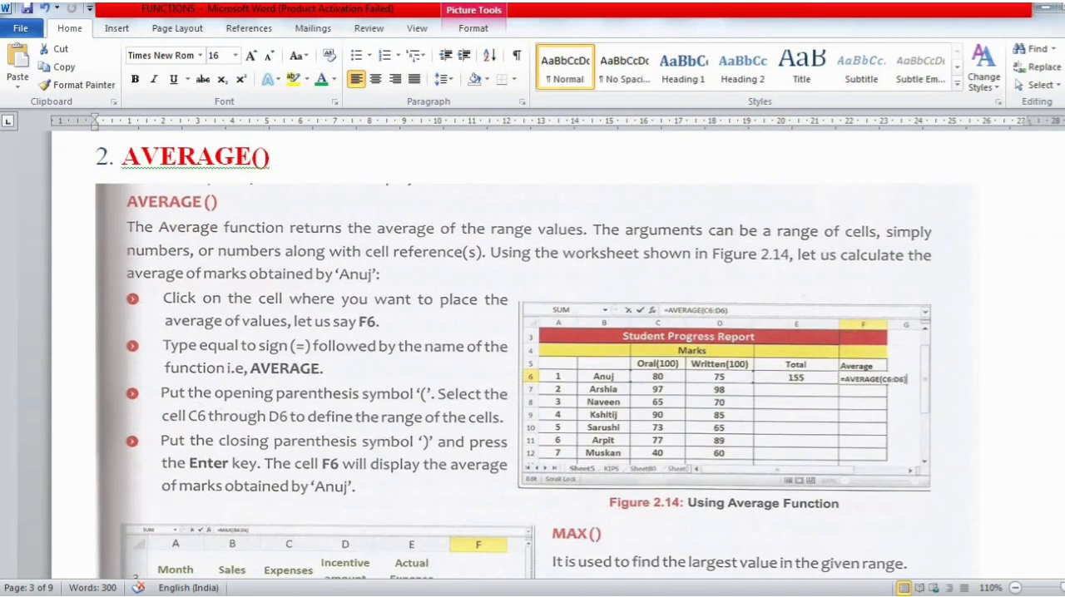
pyautogui.click(264, 158)
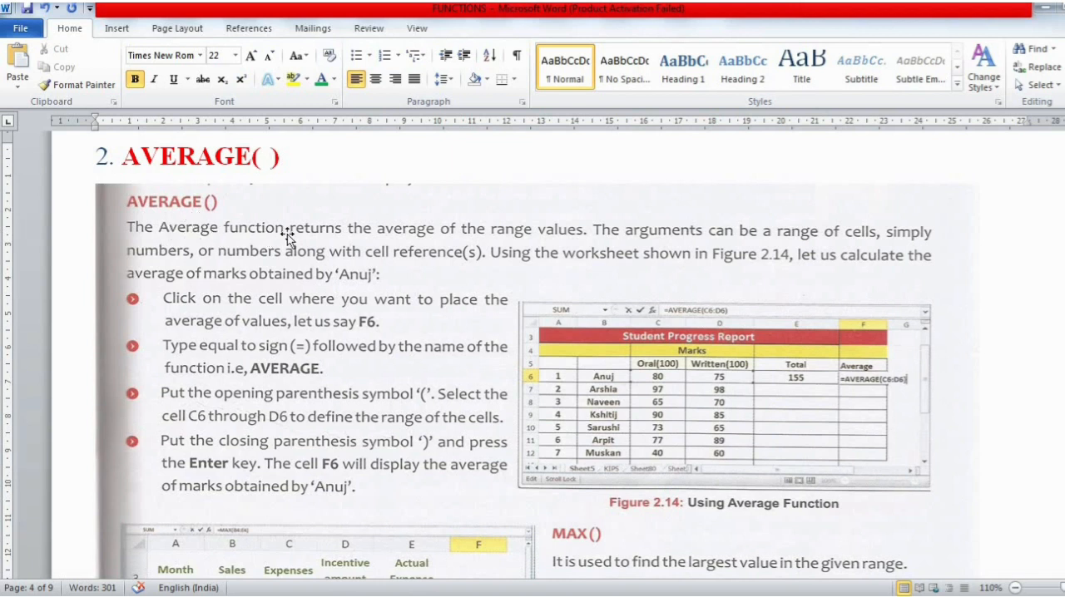
# - Switch to Excel, examine the functions table and the sample values around N6:P8 on Sheet2, and return to Sheet1
pyautogui.hotkey('alt', 'Tab')
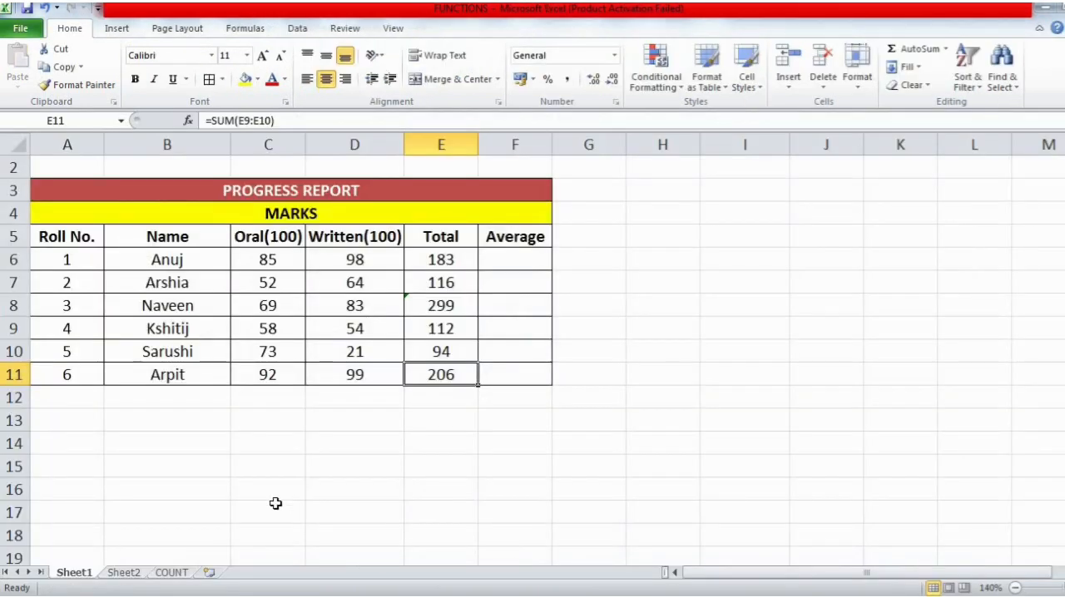
pyautogui.click(142, 574)
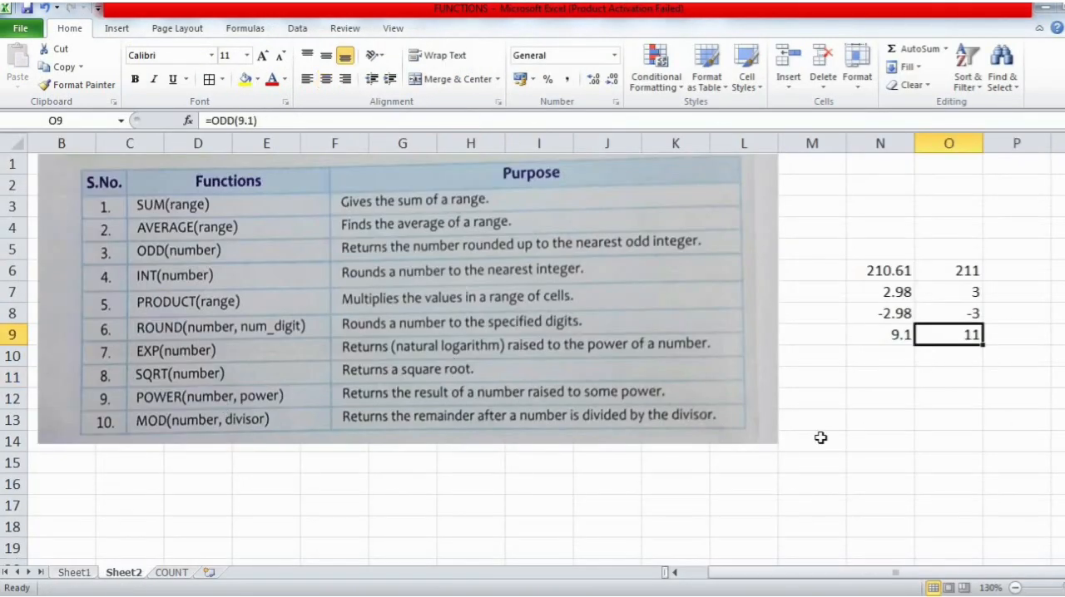
pyautogui.click(888, 272)
pyautogui.hotkey('shift', 'Right')
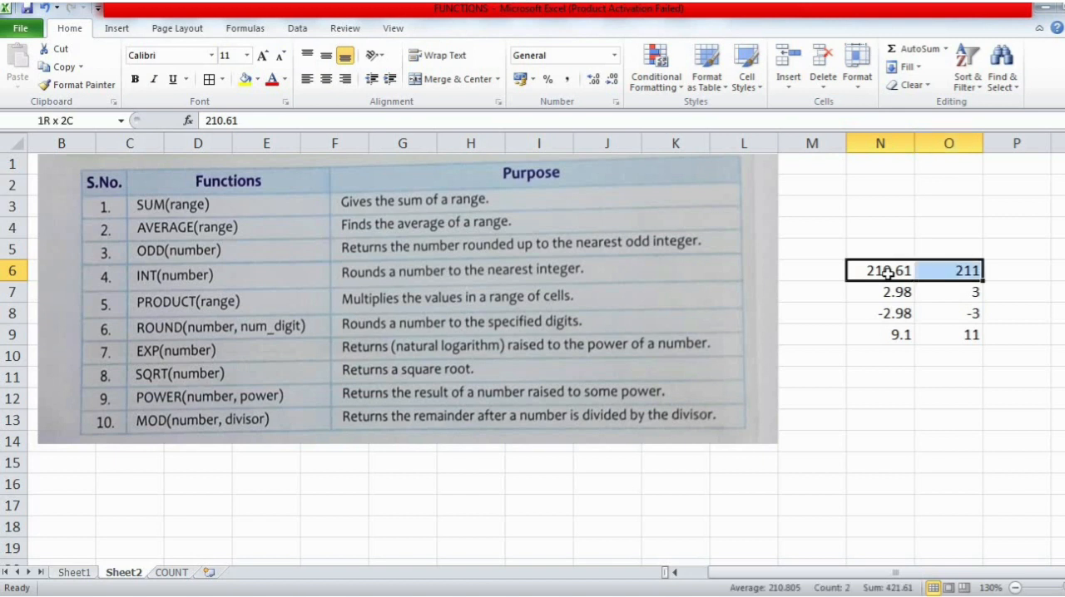
pyautogui.hotkey('shift', 'Right')
pyautogui.hotkey('shift', 'Down')
pyautogui.hotkey('shift', 'Down')
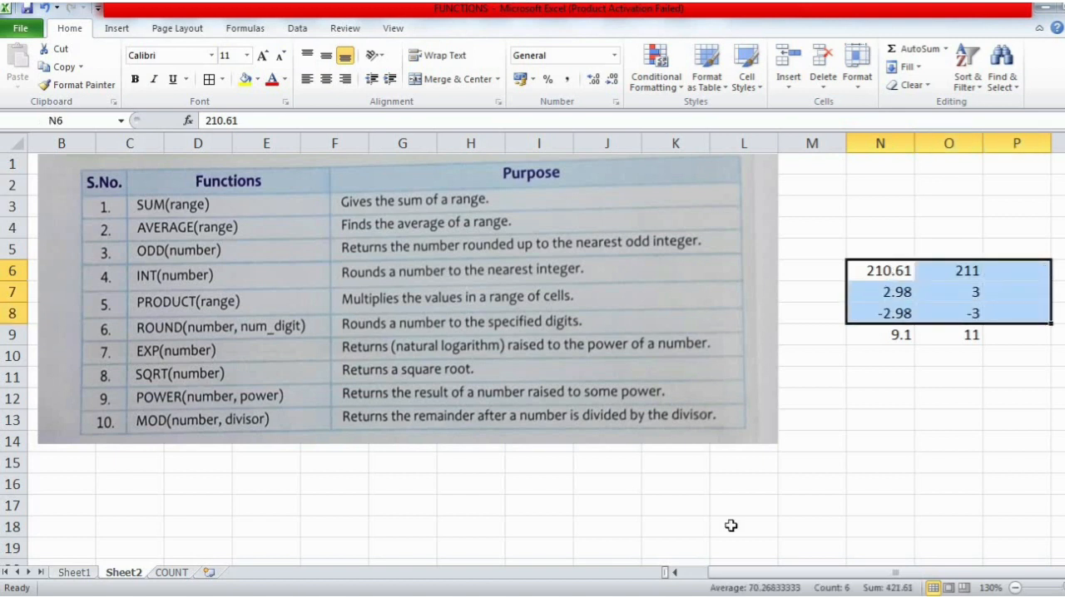
pyautogui.click(76, 572)
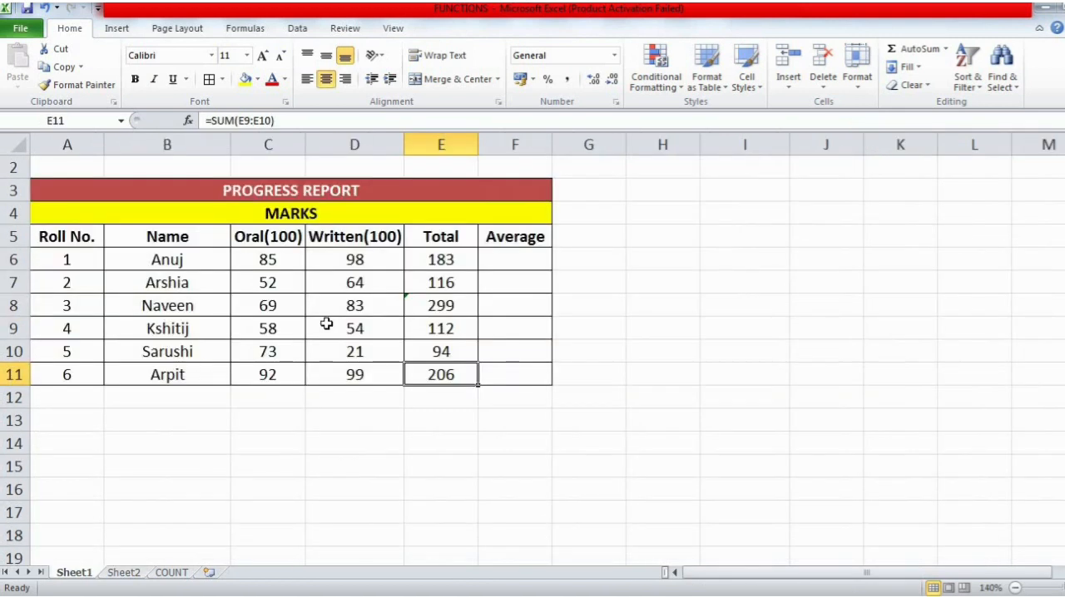
# - Examine the roll number 1 oral and written marks in C6 and D6 and the average cell F6
pyautogui.click(281, 260)
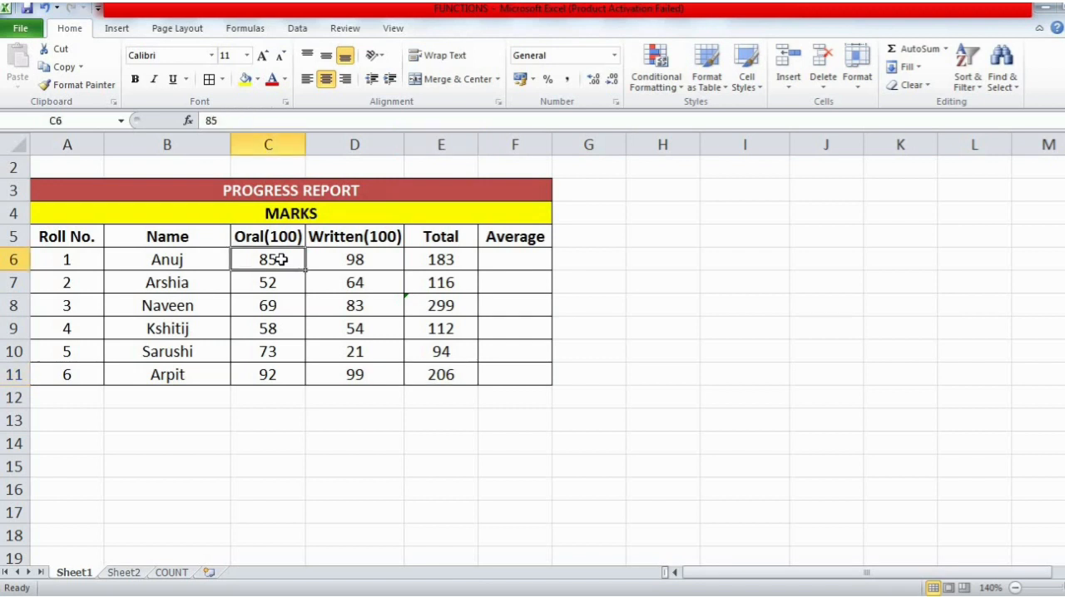
pyautogui.click(347, 261)
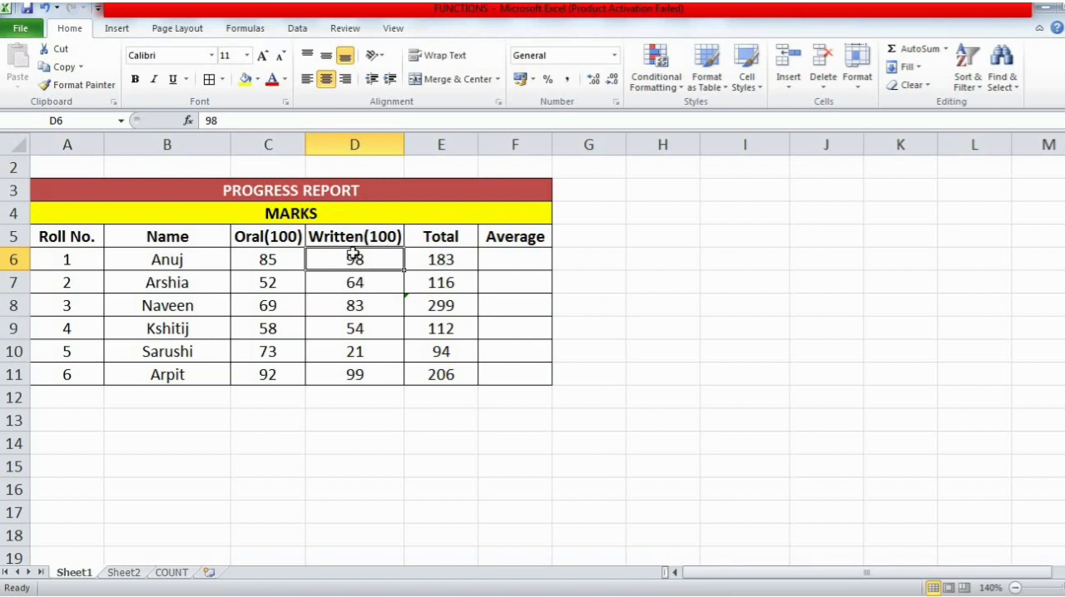
pyautogui.click(508, 260)
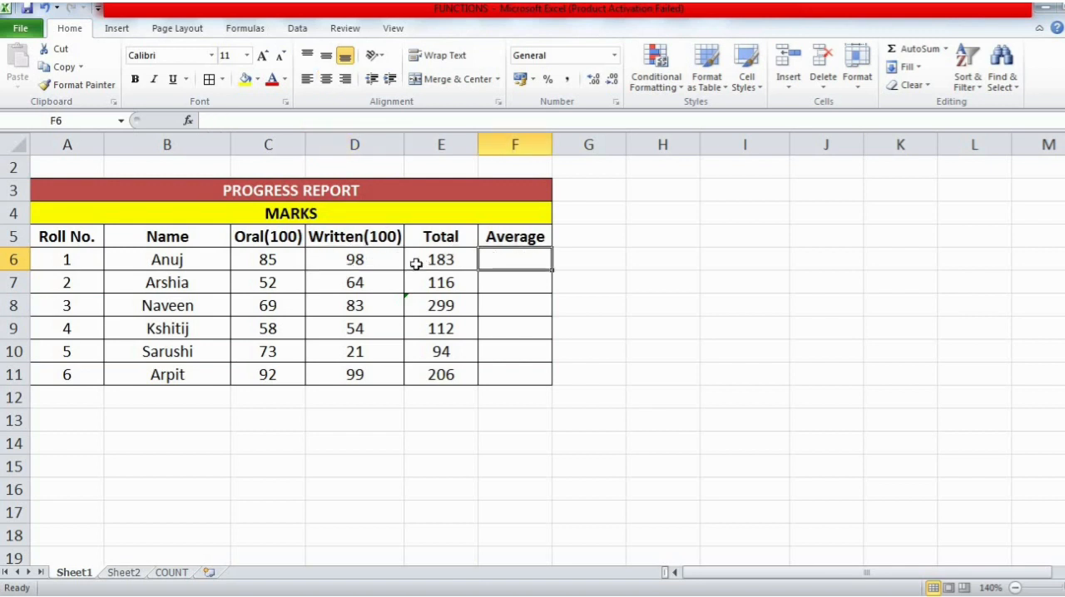
pyautogui.click(283, 260)
pyautogui.click(354, 260)
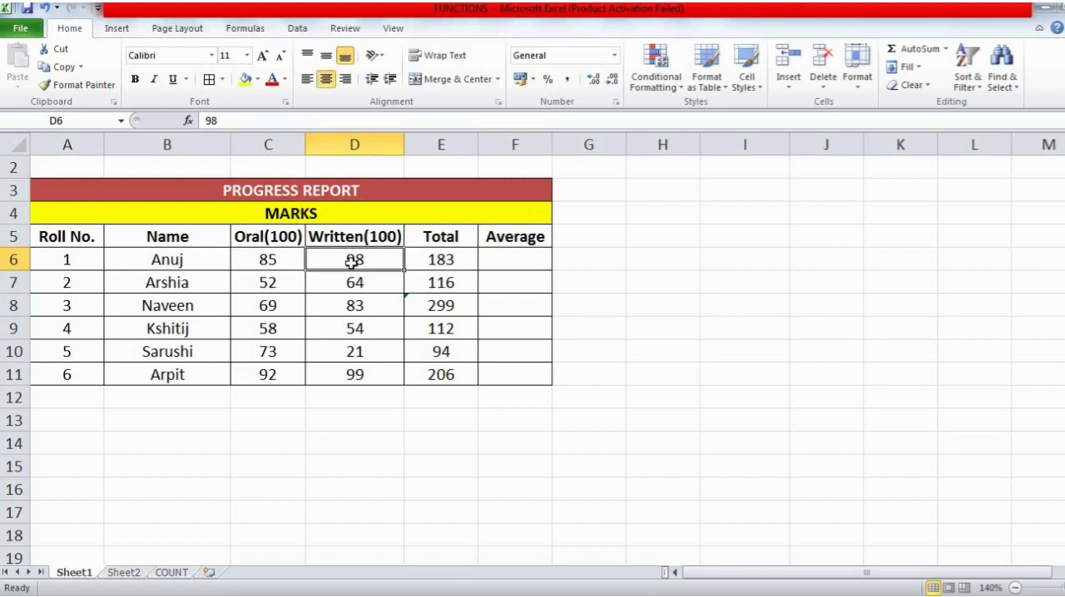
pyautogui.click(282, 262)
pyautogui.click(356, 276)
pyautogui.click(366, 260)
# - Average the roll number 1 marks in F6 with AutoSum's Average, correcting the range to C6:D6
pyautogui.click(494, 264)
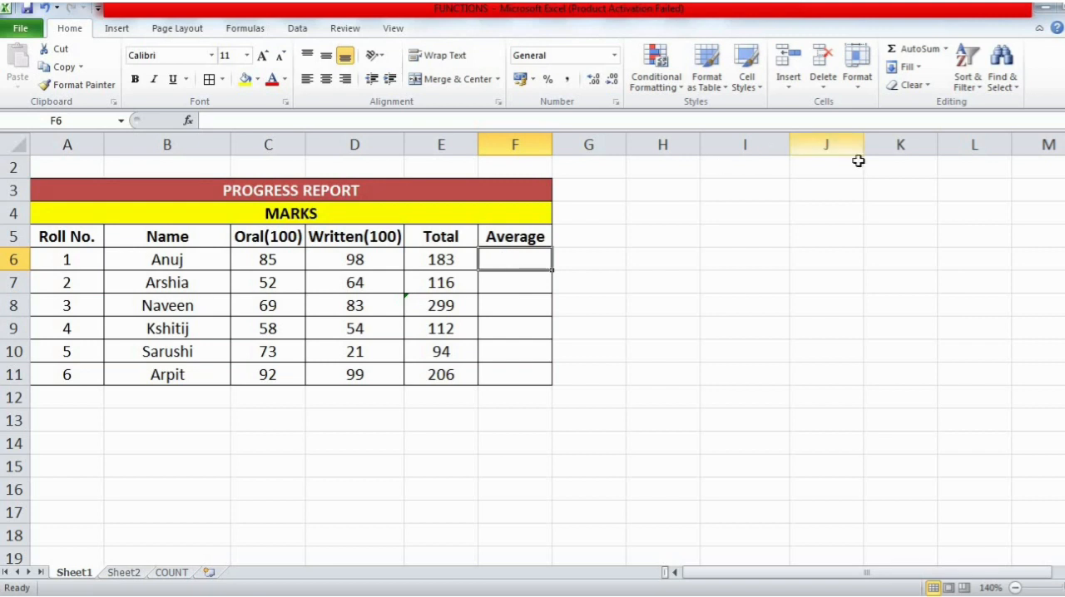
pyautogui.click(946, 49)
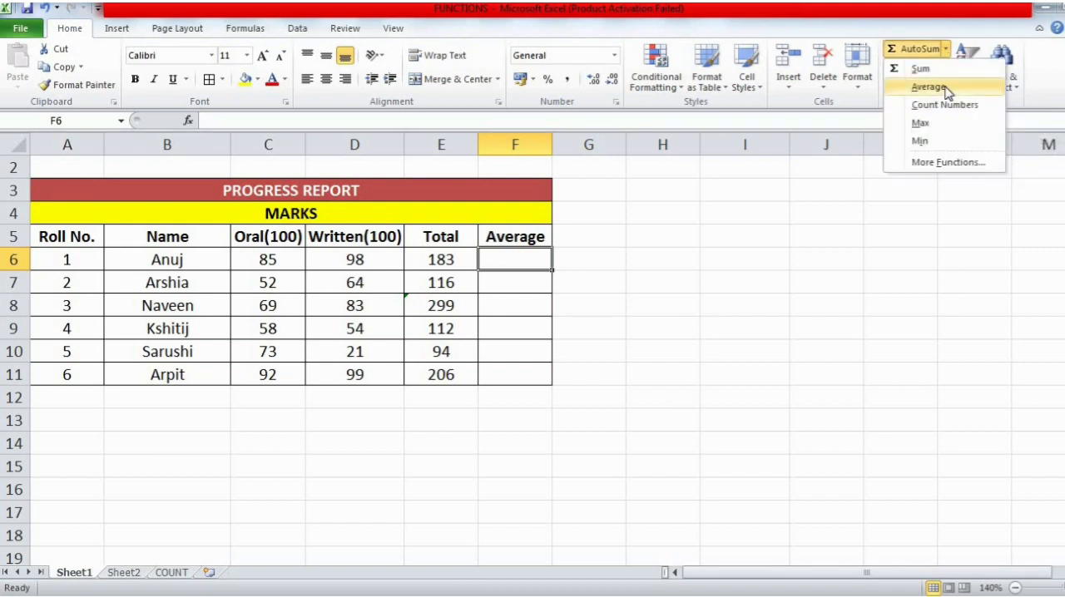
pyautogui.click(929, 87)
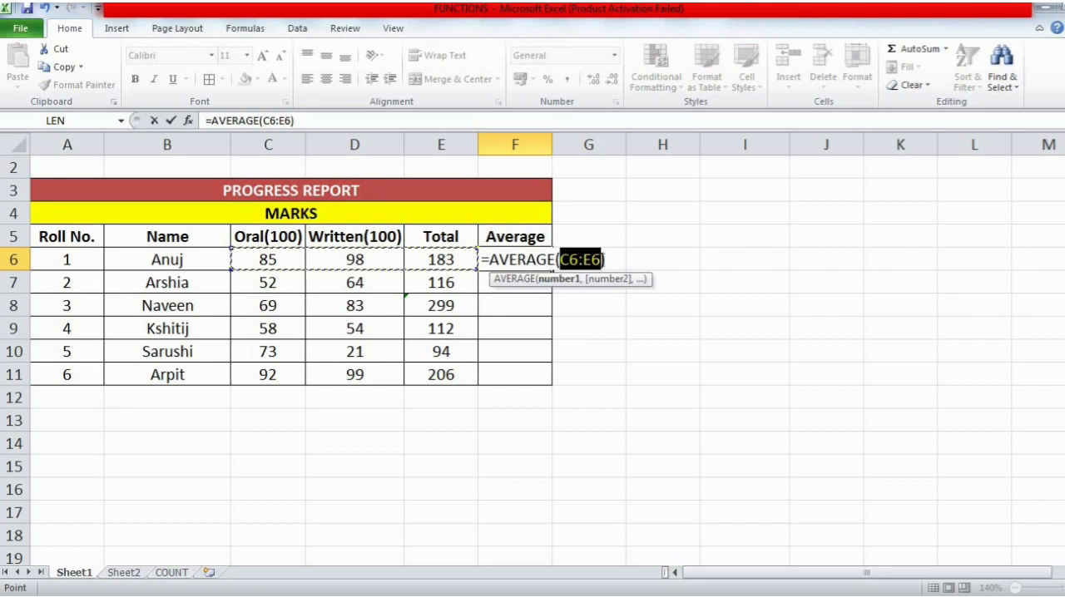
pyautogui.click(602, 259)
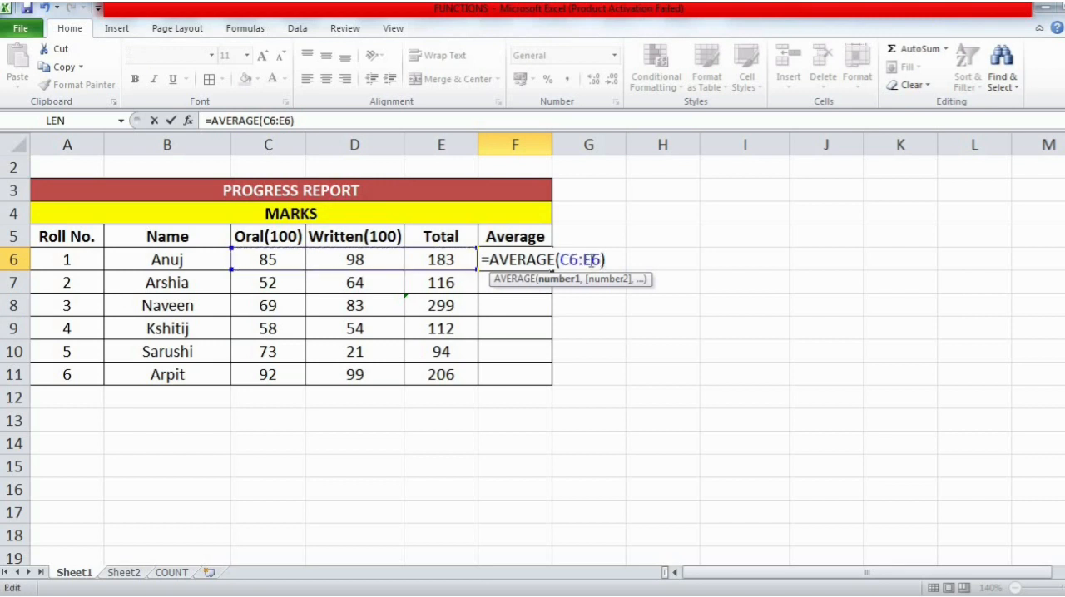
pyautogui.click(591, 260)
pyautogui.press('BackSpace')
pyautogui.write('D')
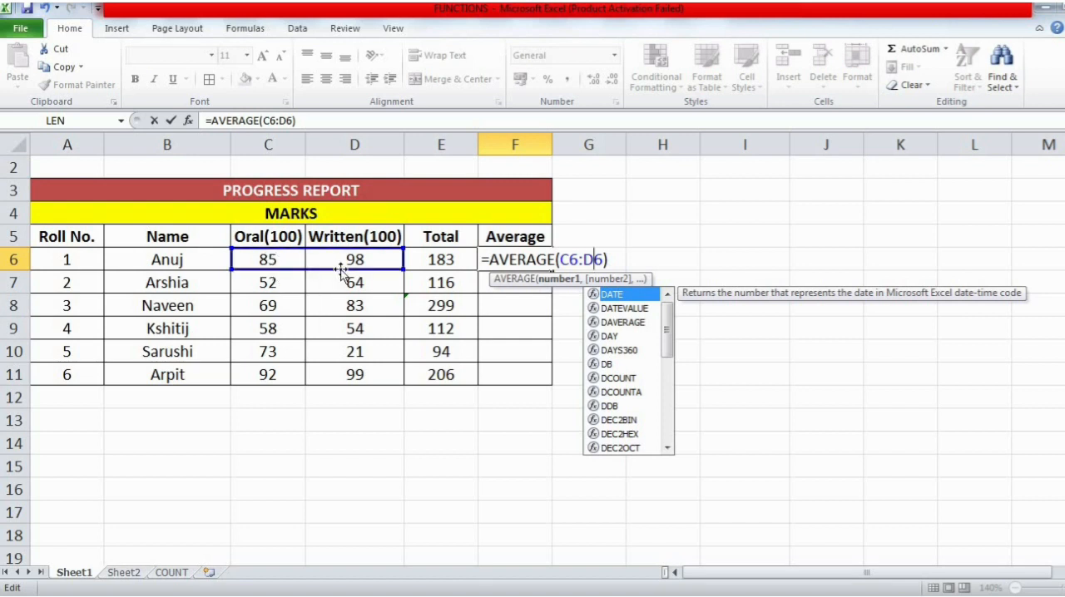
pyautogui.click(612, 261)
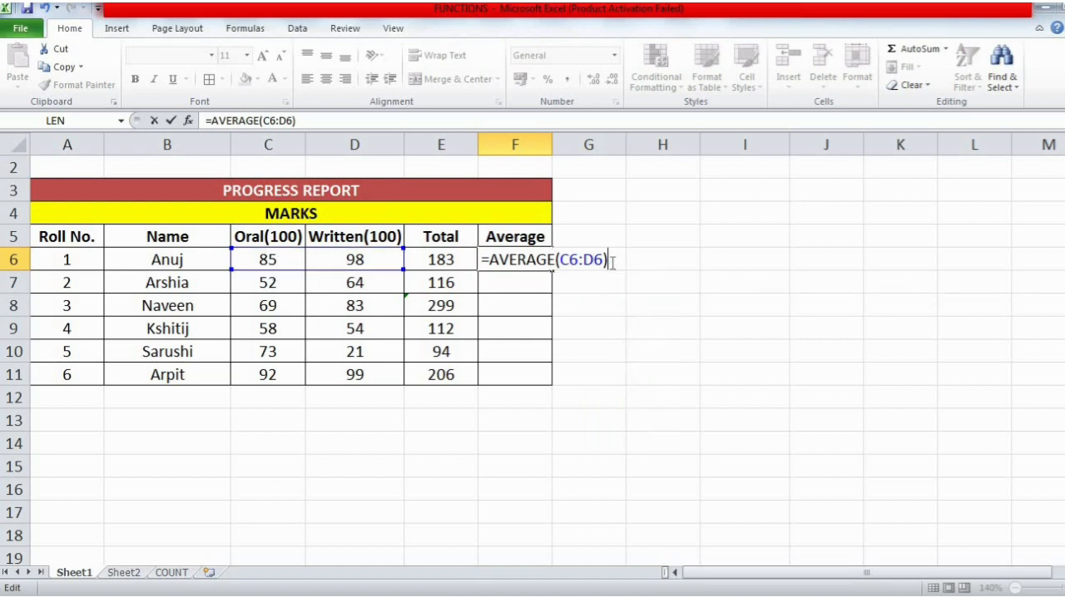
pyautogui.press('Return')
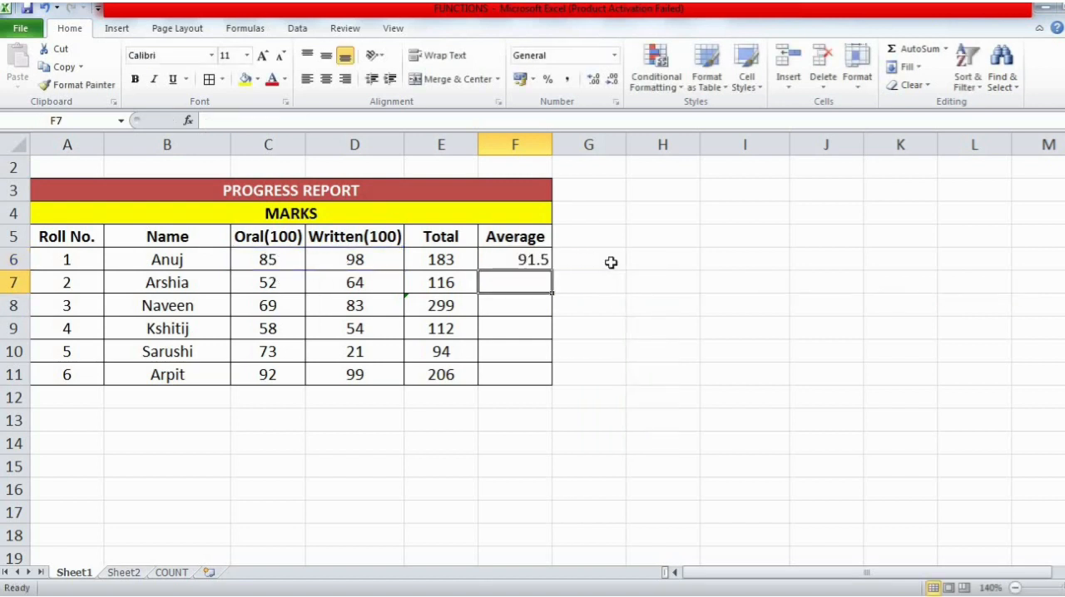
# - Check the average formula in F6 against the roll number 1 marks
pyautogui.click(511, 262)
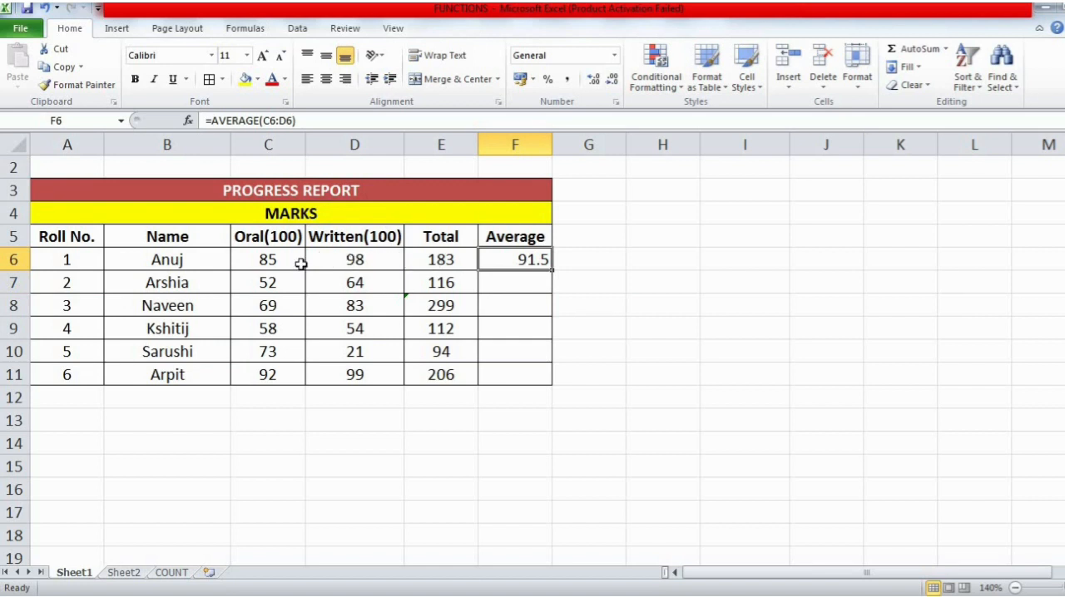
pyautogui.click(356, 260)
pyautogui.click(518, 261)
# - Average the roll number 2 marks in F7 with AutoSum's Average over C7:D7 and check the formula
pyautogui.click(533, 279)
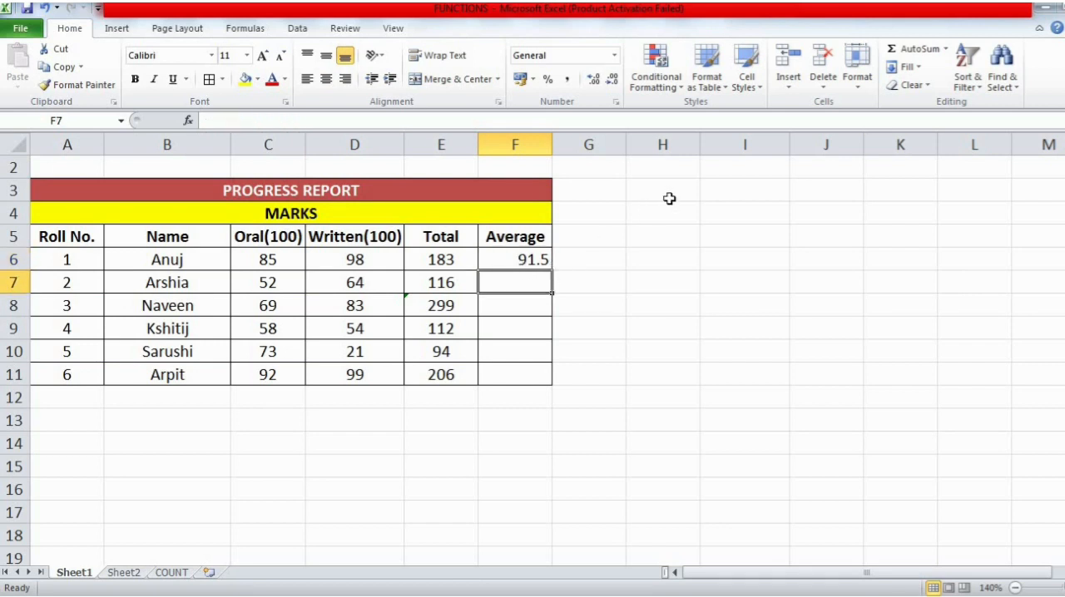
pyautogui.click(949, 49)
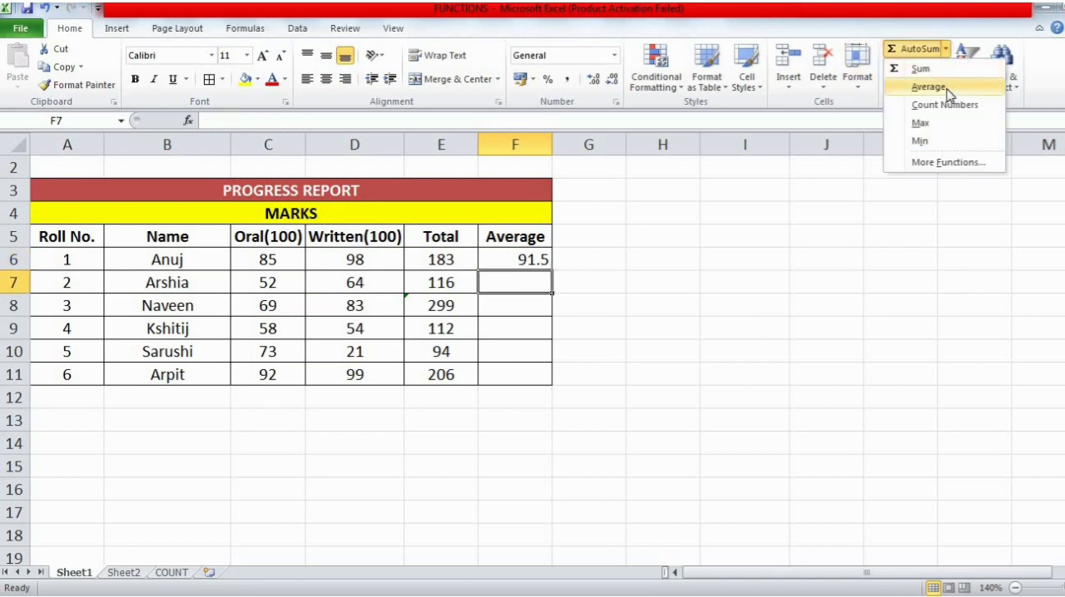
pyautogui.click(946, 88)
pyautogui.press('F2')
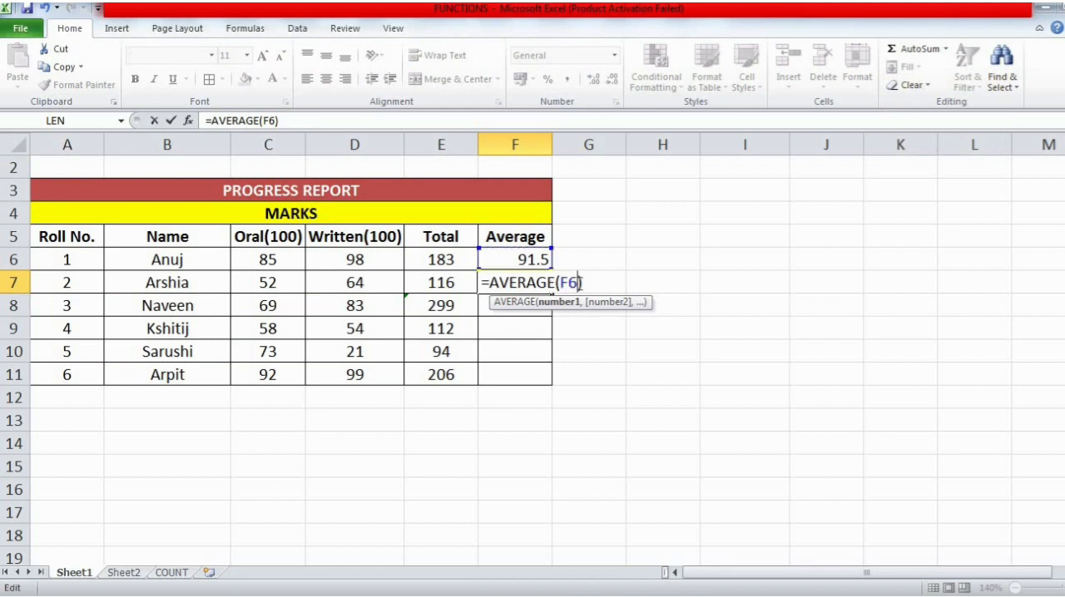
pyautogui.press('BackSpace')
pyautogui.press('BackSpace')
pyautogui.moveTo(282, 286); pyautogui.dragTo(349, 282)
pyautogui.press('Return')
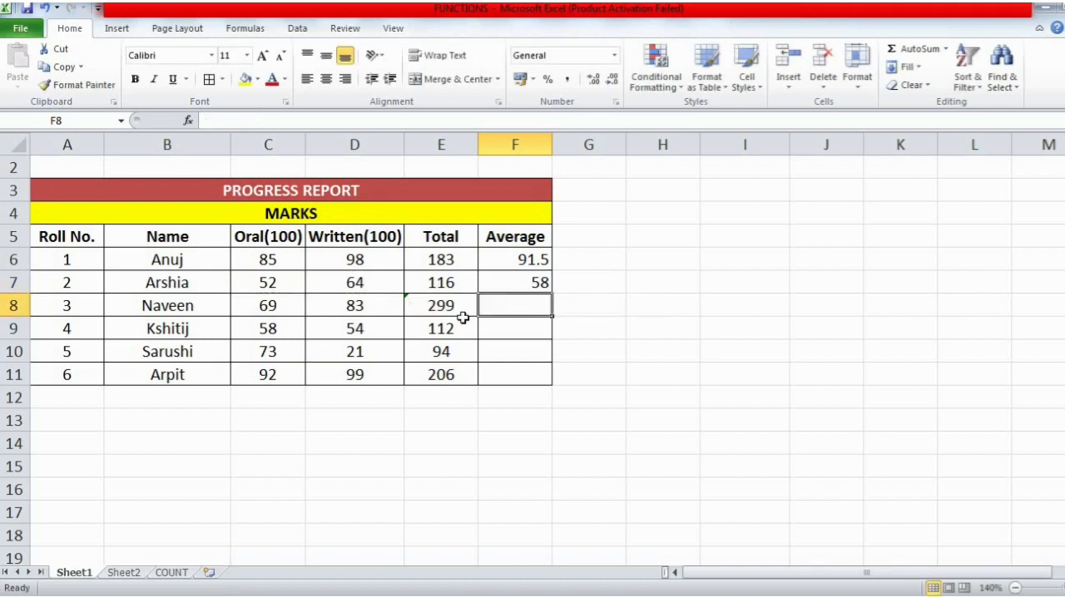
pyautogui.doubleClick(528, 285)
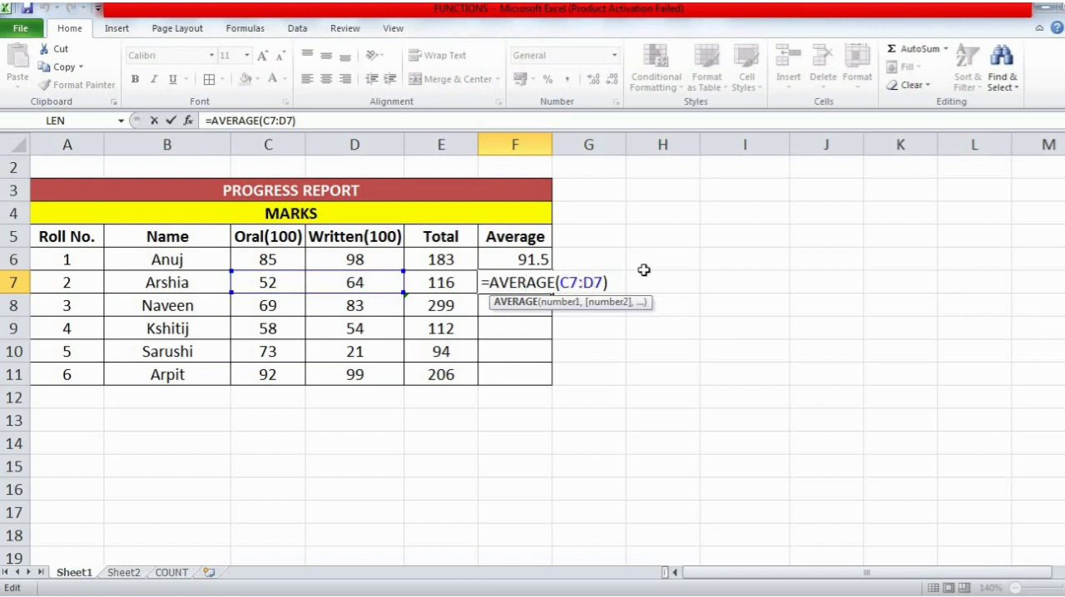
pyautogui.press('Return')
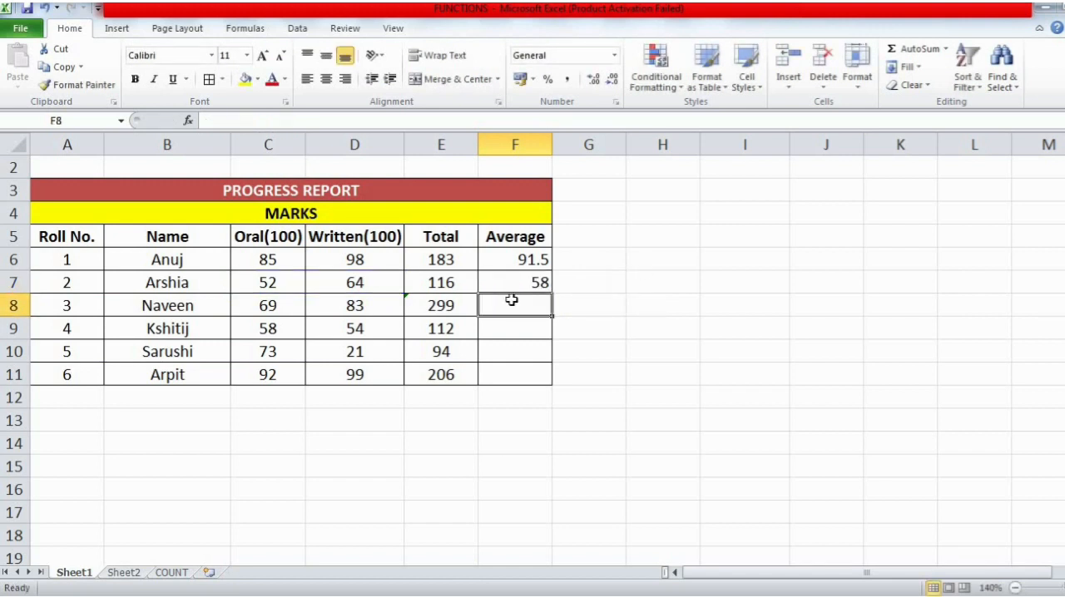
pyautogui.click(945, 48)
pyautogui.click(925, 87)
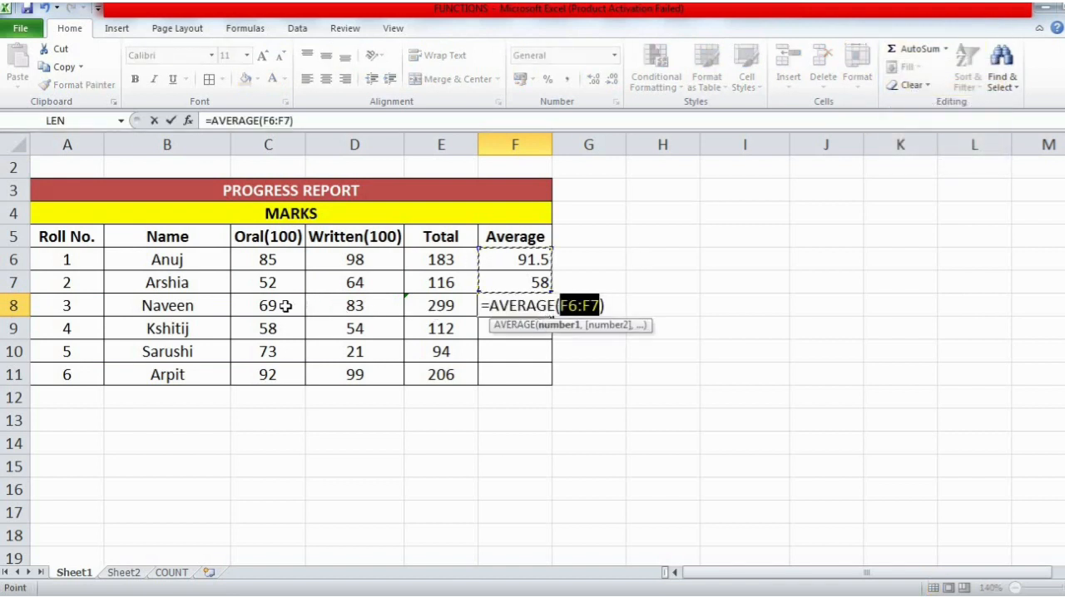
pyautogui.moveTo(285, 305); pyautogui.dragTo(356, 306)
pyautogui.press('Escape')
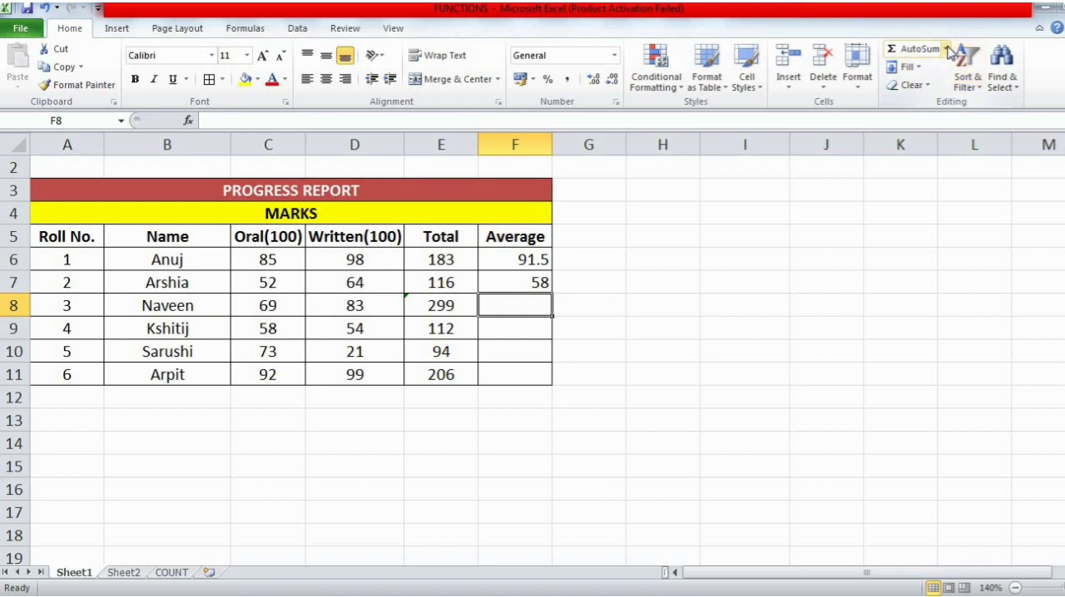
# - Average the roll number 3 marks in F8 with AutoSum's Average, correcting the range to C8:D8
pyautogui.click(945, 49)
pyautogui.click(940, 88)
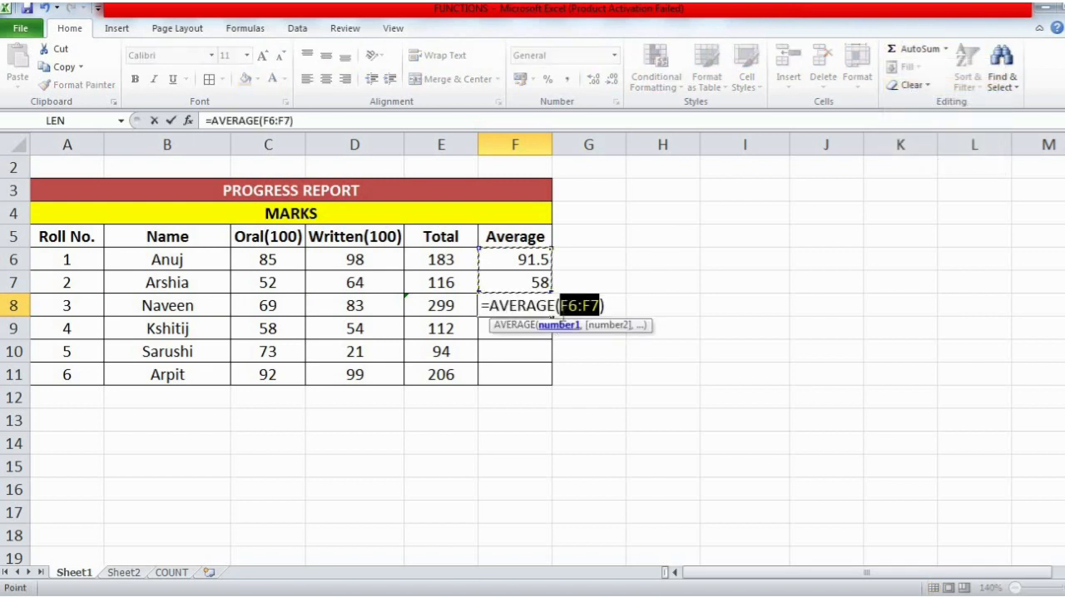
pyautogui.click(568, 305)
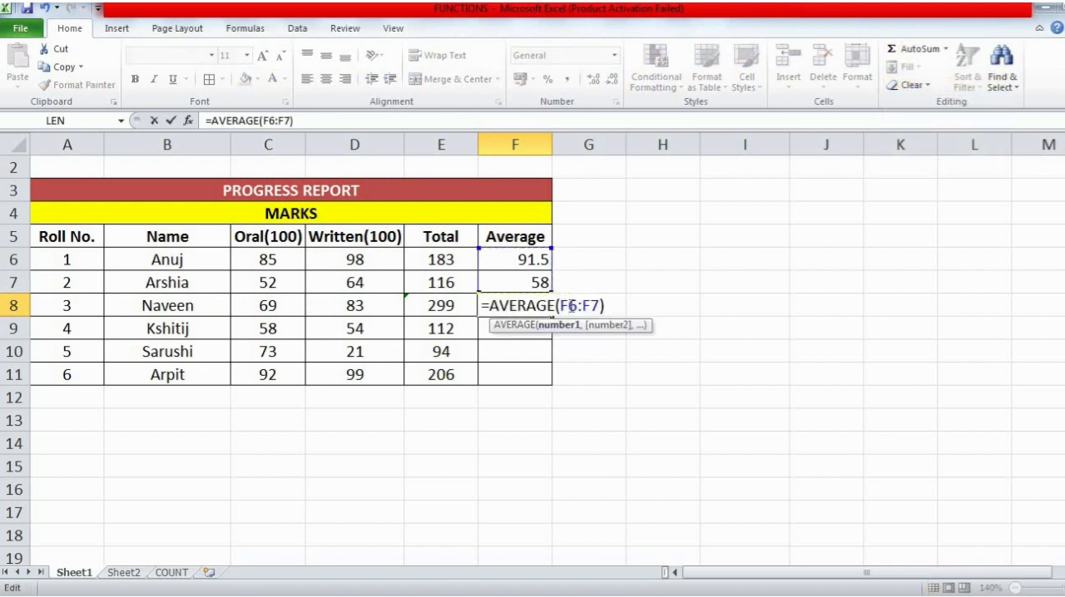
pyautogui.press('BackSpace')
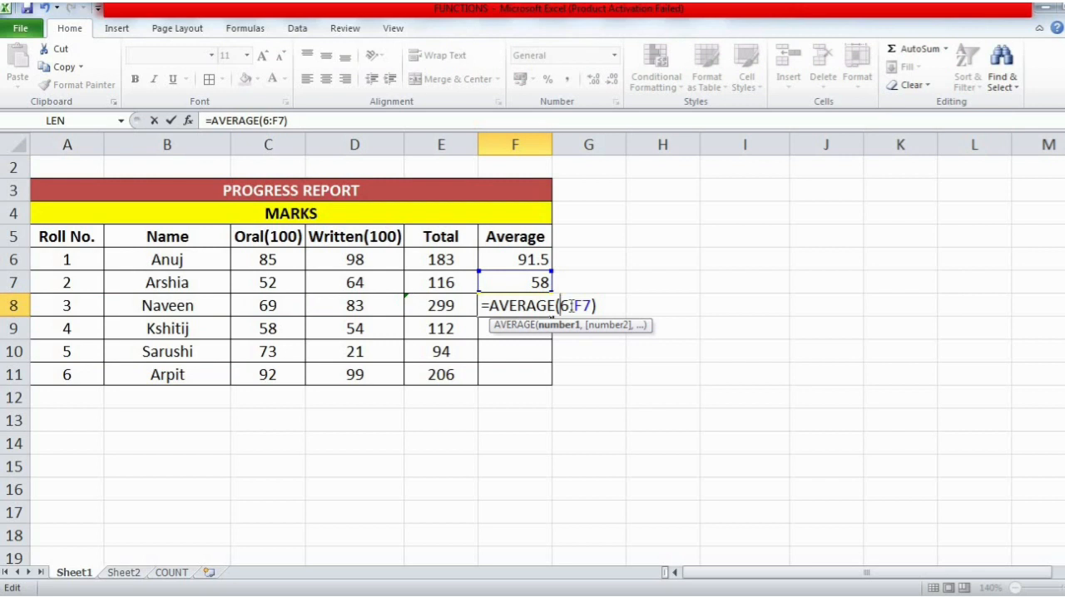
pyautogui.write('C')
pyautogui.press('Delete')
pyautogui.write('8')
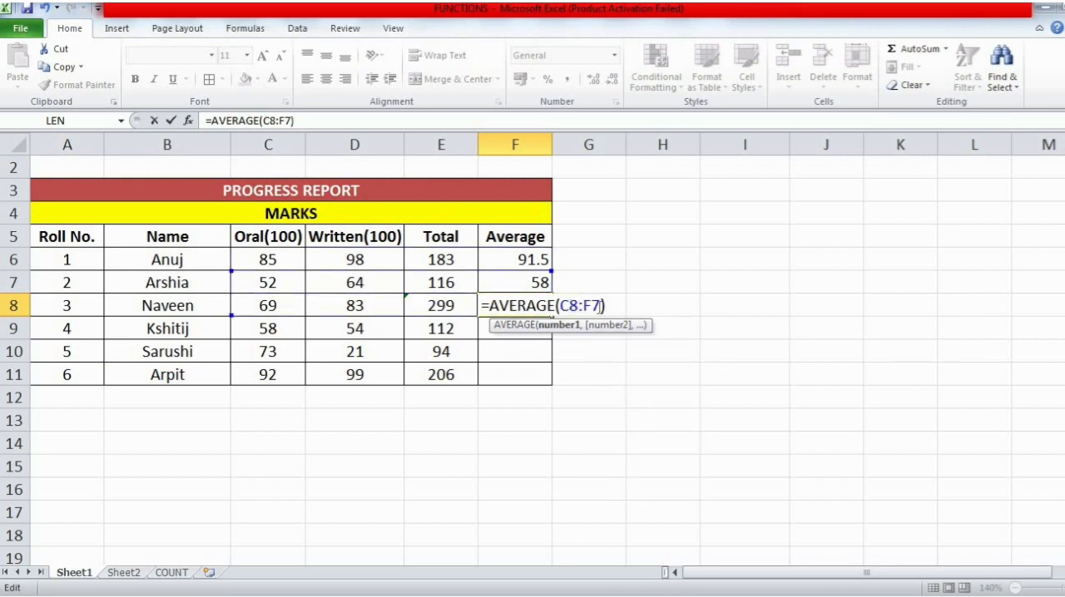
pyautogui.press('BackSpace')
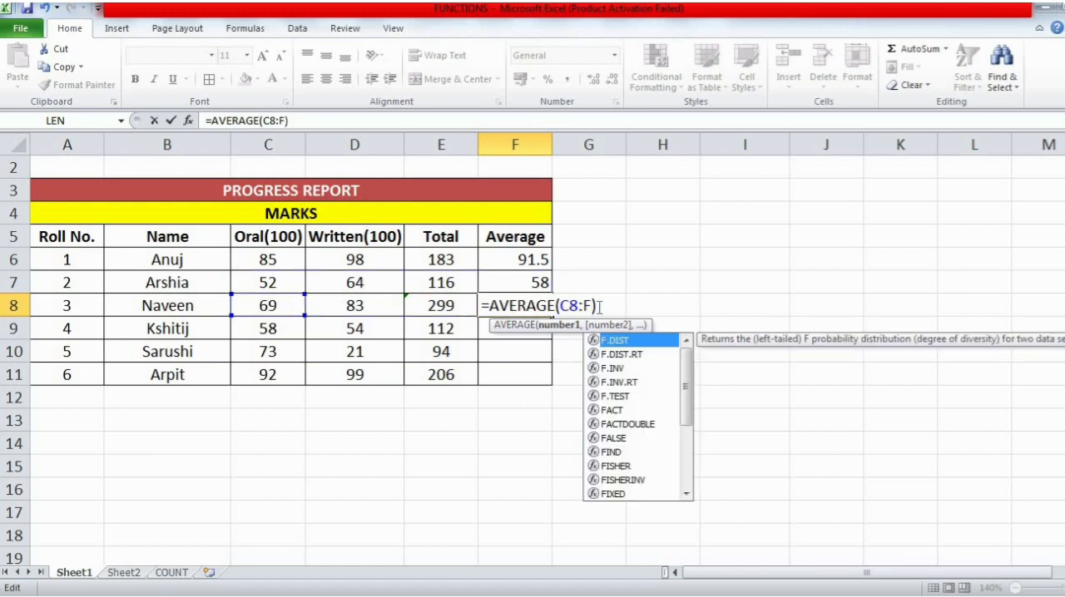
pyautogui.write('D')
pyautogui.press('BackSpace')
pyautogui.press('BackSpace')
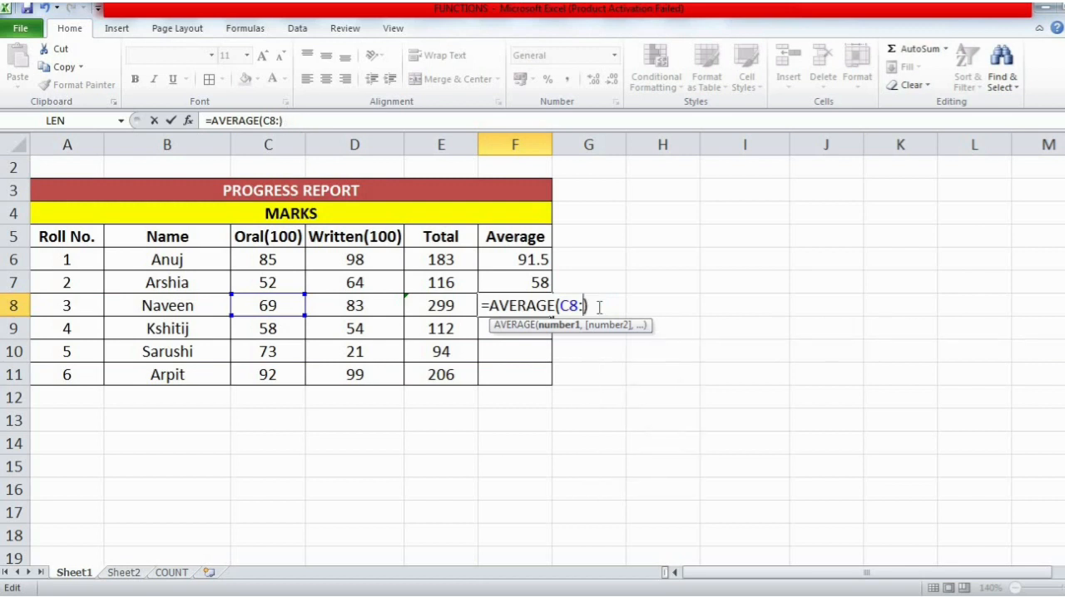
pyautogui.write('D8')
pyautogui.press('Return')
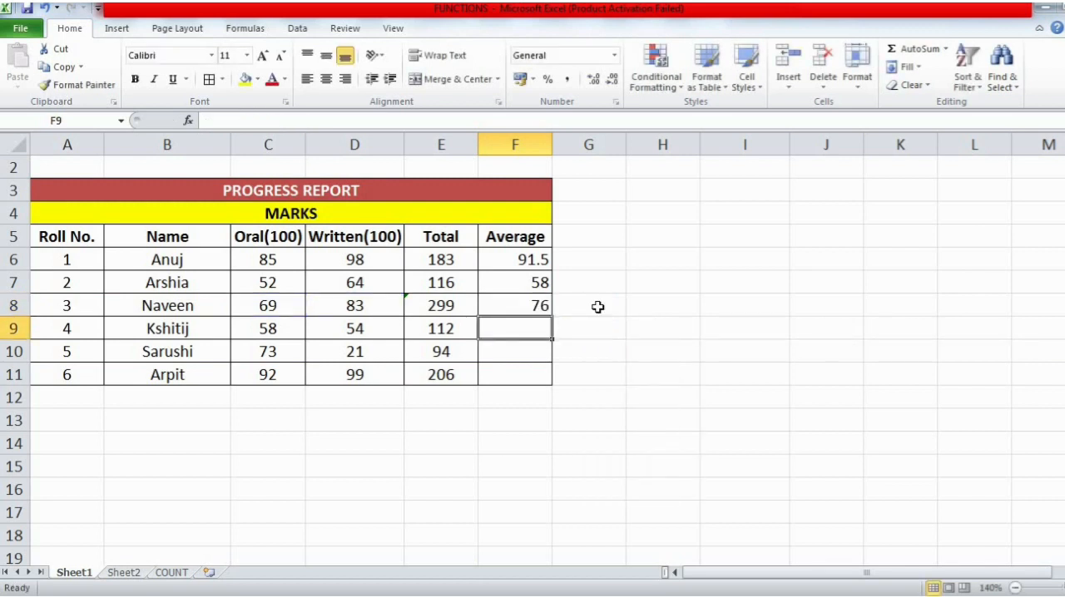
# - Fill the average formula from F6 down through F11 and check the formula in F11
pyautogui.click(533, 260)
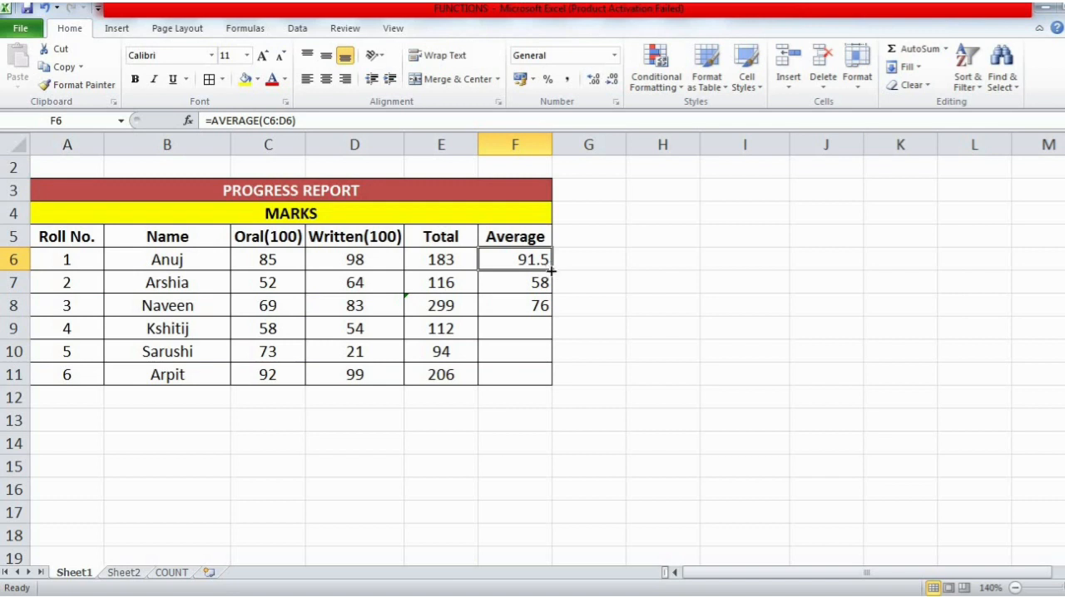
pyautogui.moveTo(552, 271); pyautogui.dragTo(548, 379)
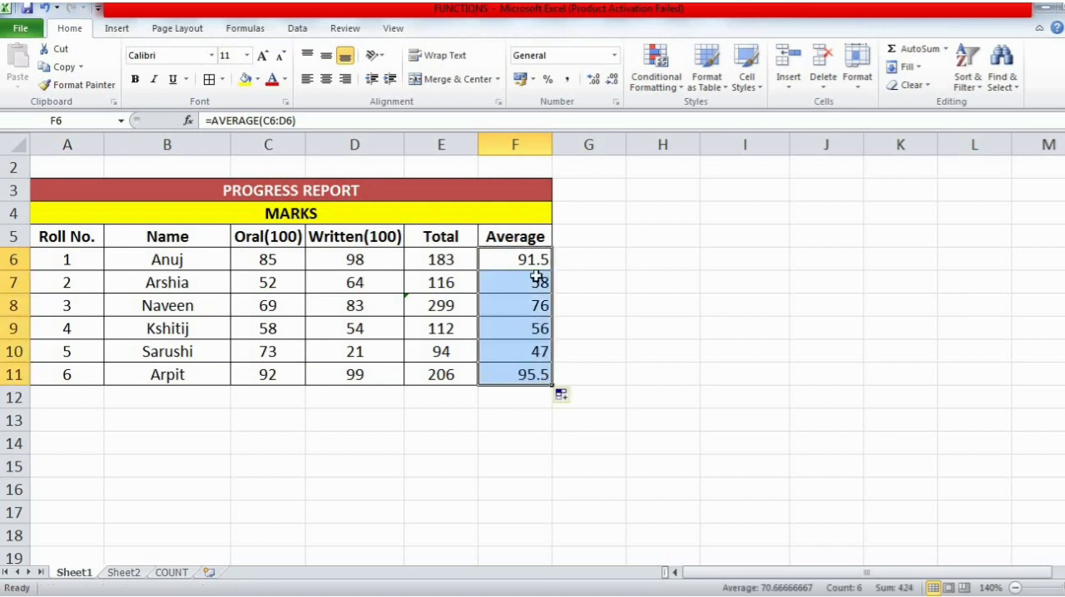
pyautogui.click(541, 375)
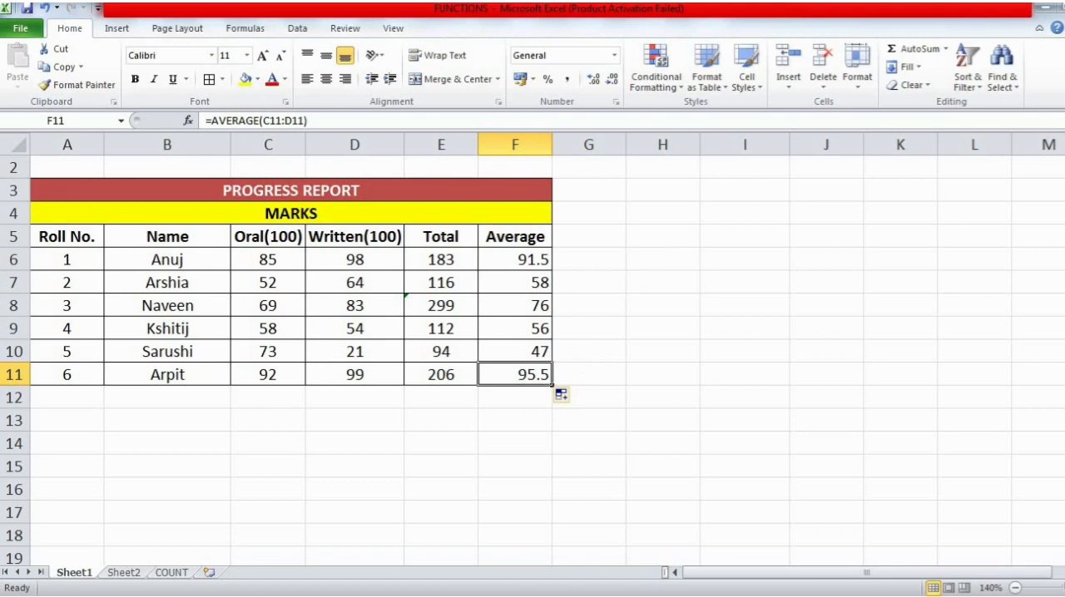
# - Switch to the Word notes and read the section on the MAX function below AVERAGE
pyautogui.hotkey('alt', 'Tab')
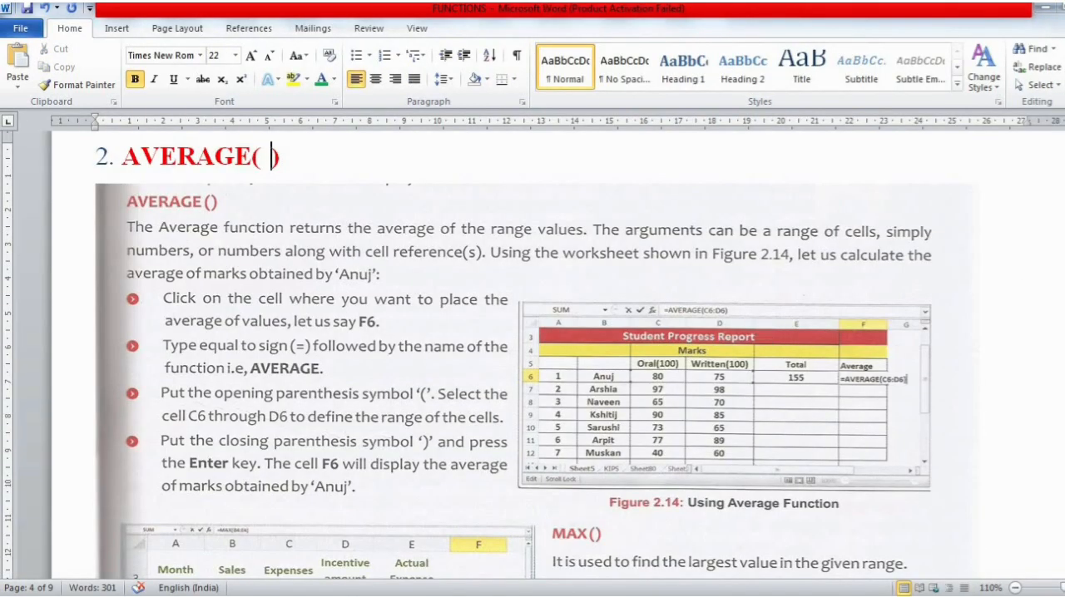
pyautogui.scroll(-4, 631, 454)
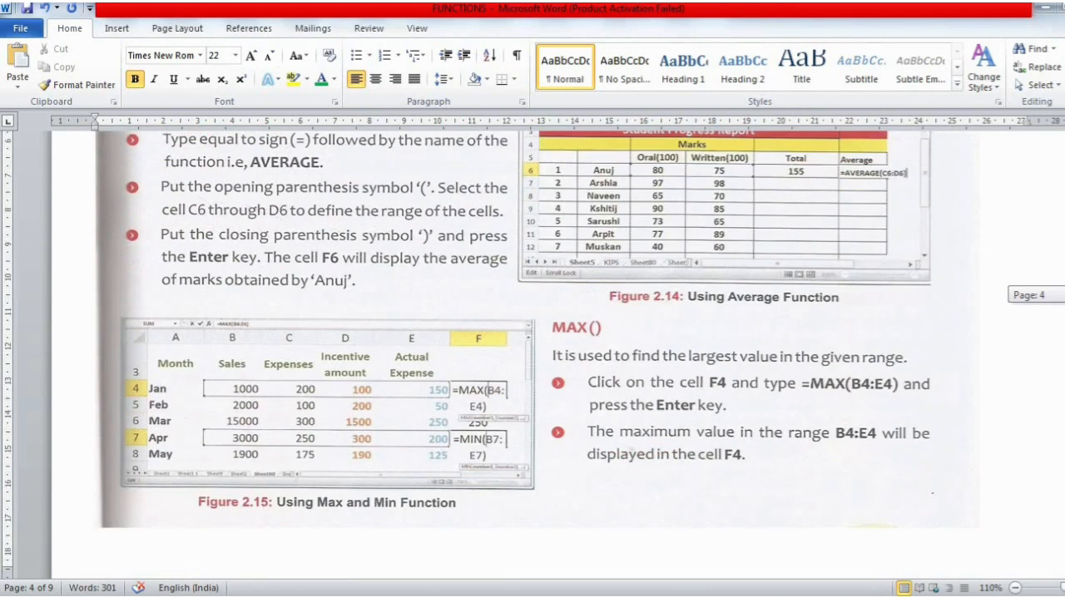
pyautogui.scroll(-2, 514, 329)
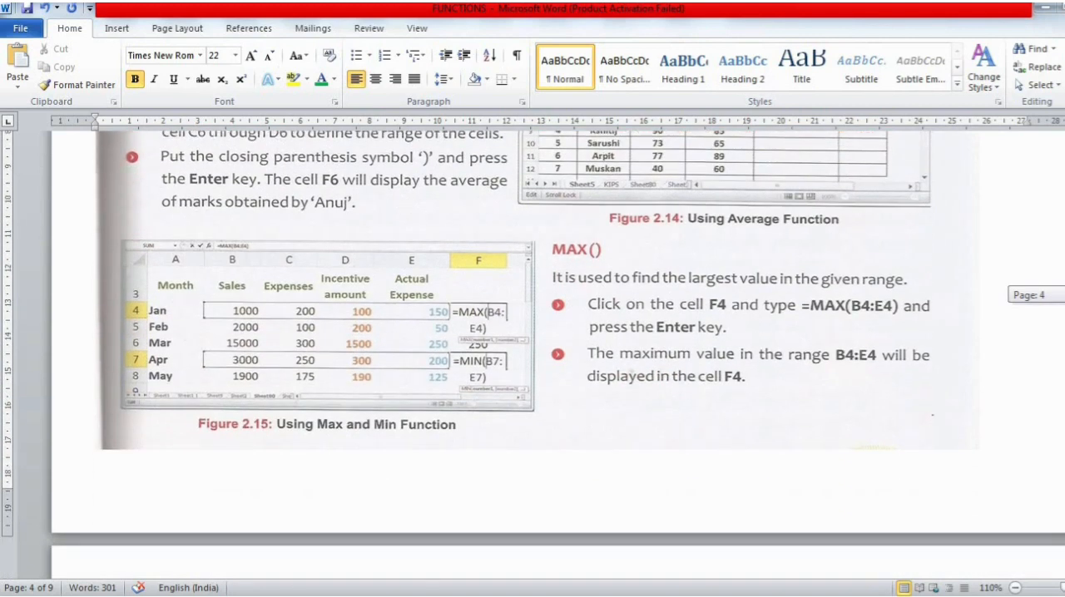
pyautogui.scroll(-1, 533, 333)
pyautogui.scroll(-1, 675, 233)
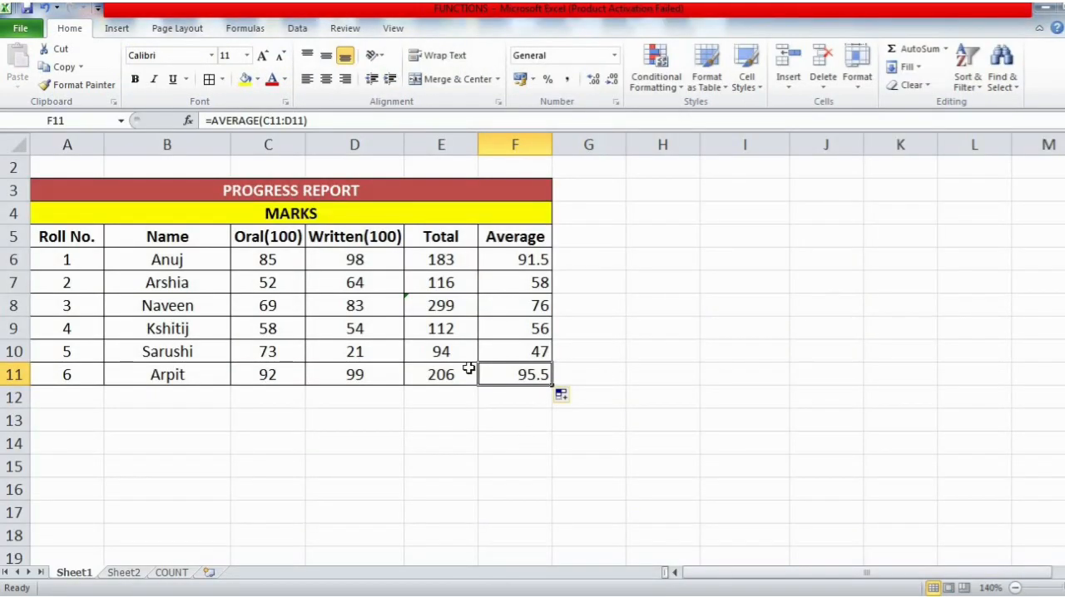
# - Return to the Excel progress report and examine the oral marks in C6:C11 as the range for finding the largest value
pyautogui.click(494, 260)
pyautogui.click(461, 259)
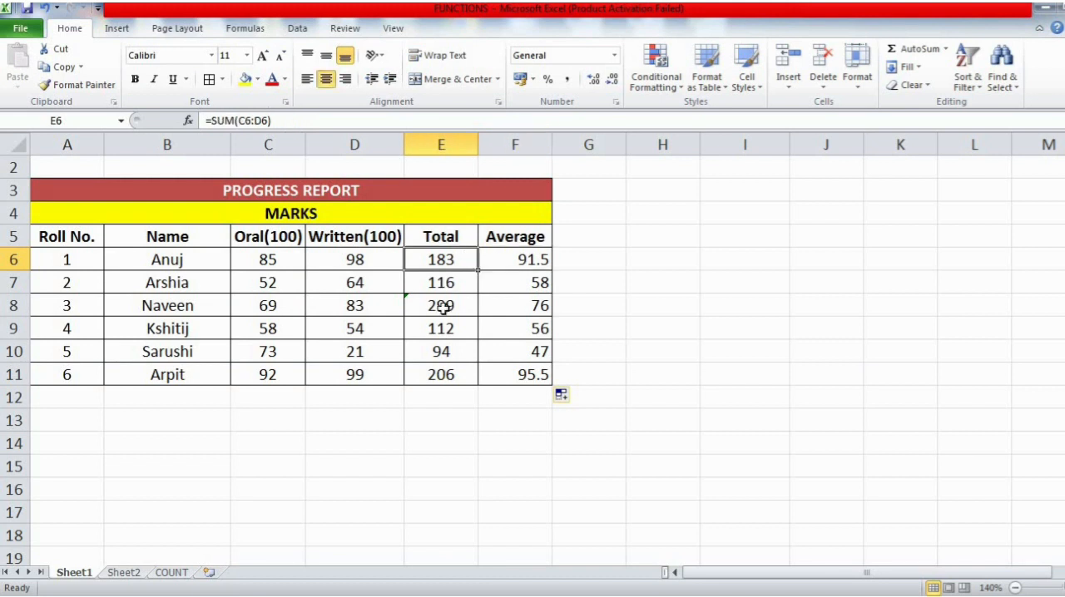
pyautogui.click(271, 259)
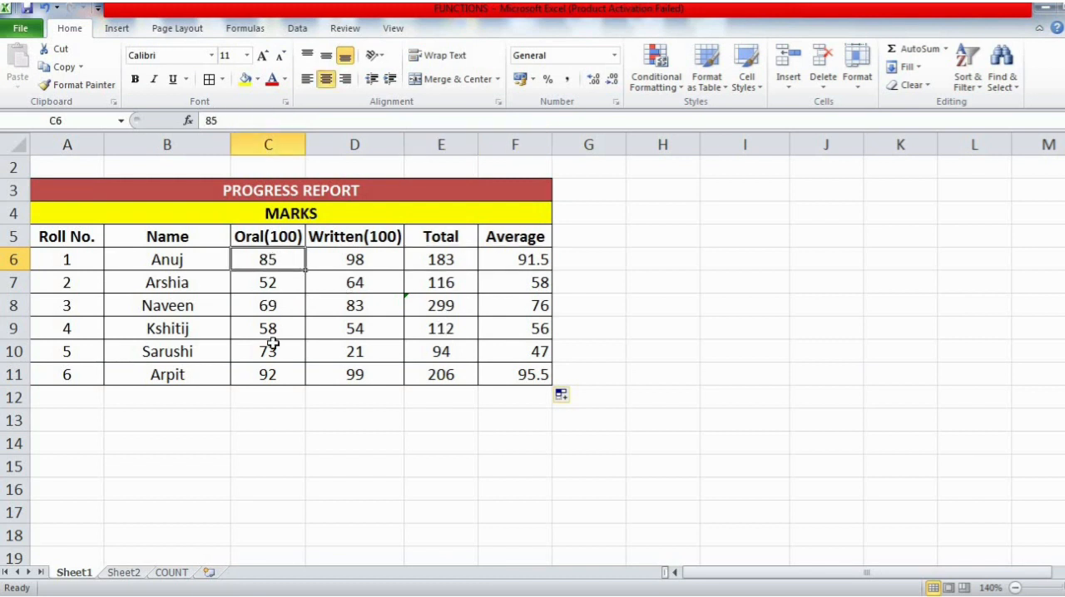
pyautogui.keyDown('shift'); pyautogui.click(268, 373); pyautogui.keyUp('shift')
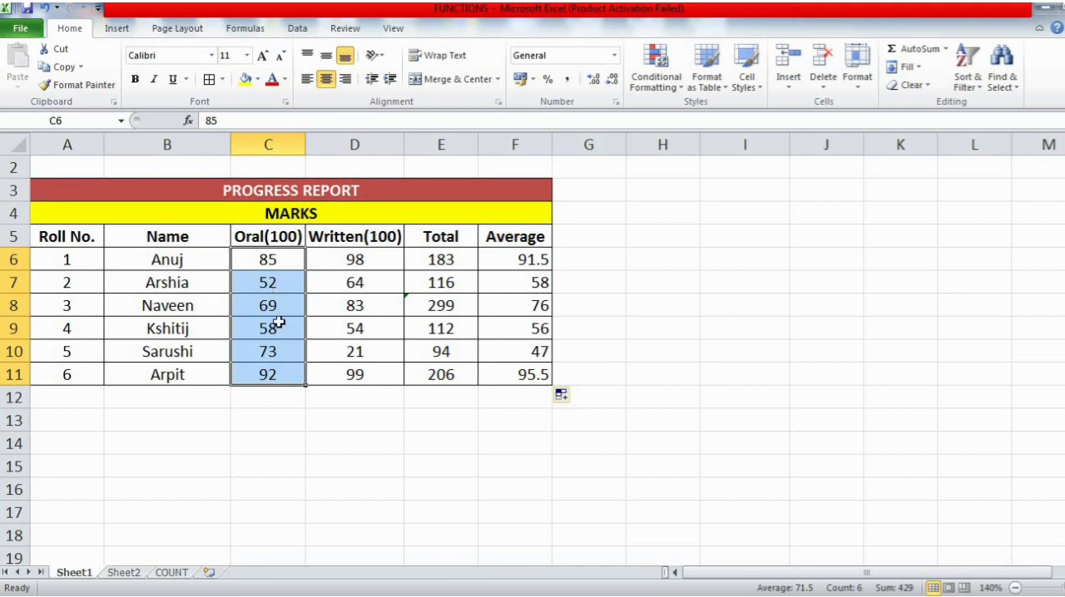
pyautogui.click(276, 264)
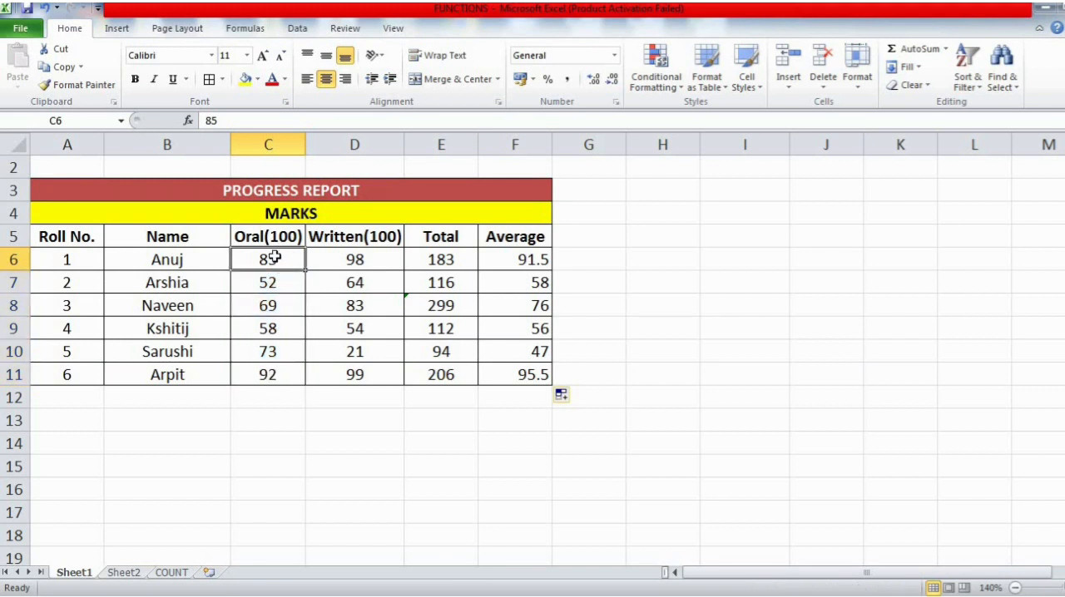
pyautogui.click(269, 282)
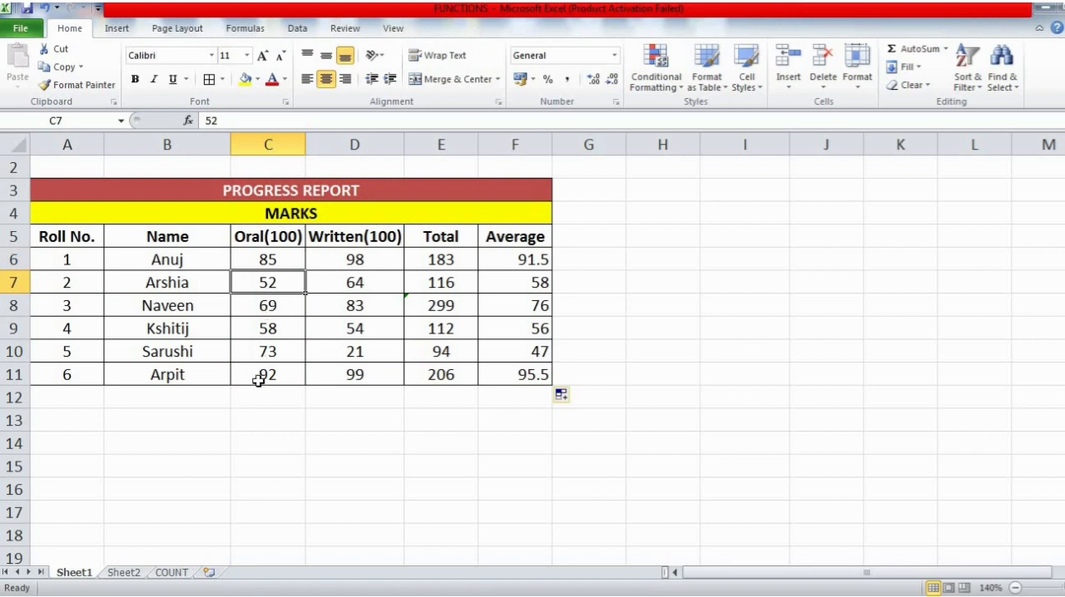
pyautogui.click(275, 263)
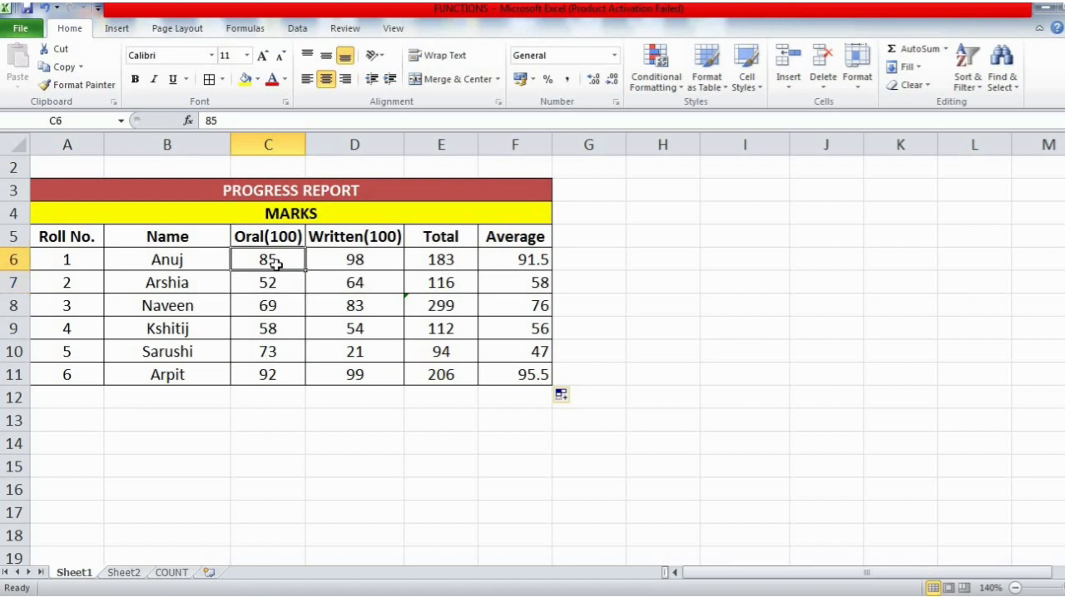
pyautogui.keyDown('shift'); pyautogui.click(278, 374); pyautogui.keyUp('shift')
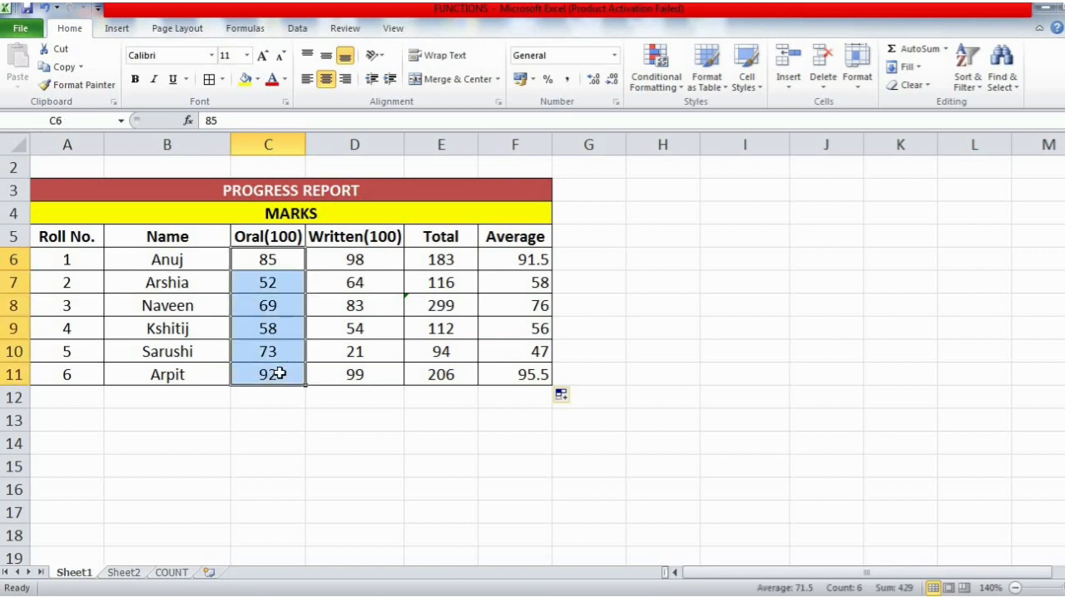
pyautogui.click(277, 374)
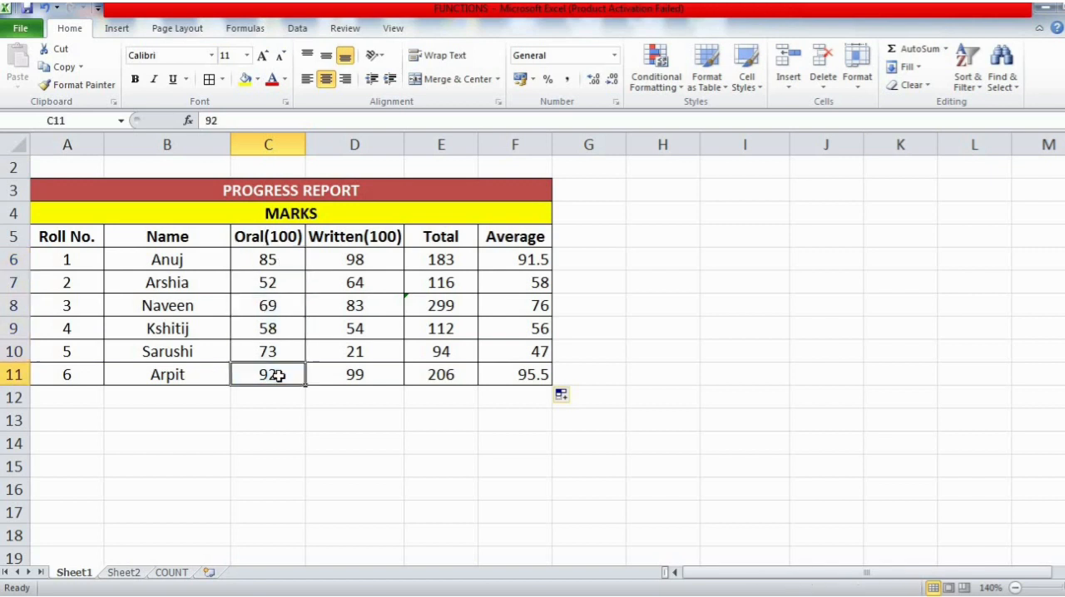
pyautogui.click(280, 254)
pyautogui.keyDown('shift'); pyautogui.click(276, 380); pyautogui.keyUp('shift')
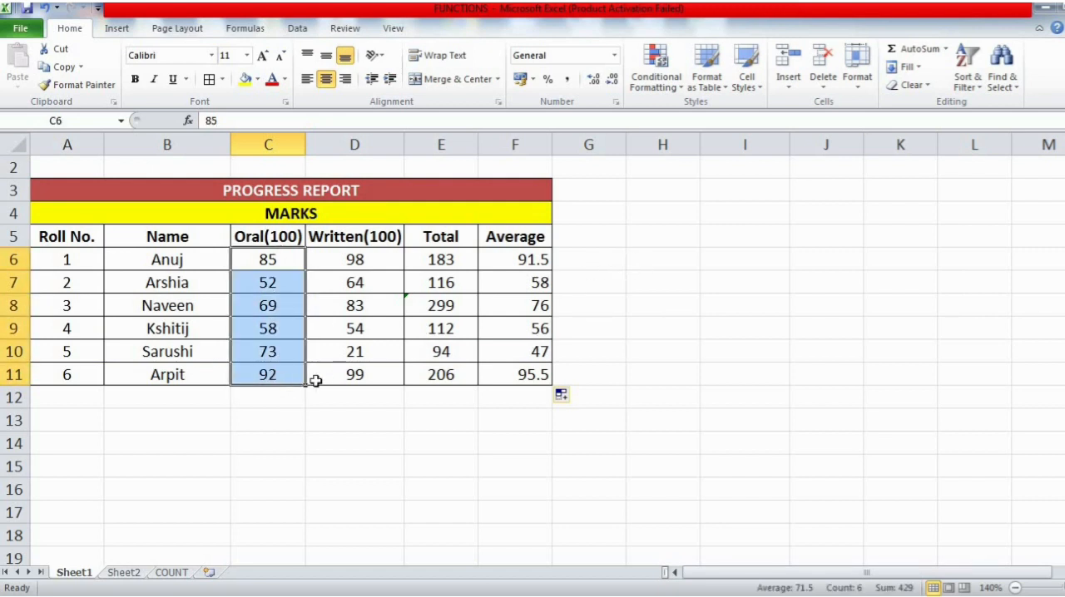
# - Enter the label "Highest Marks" in B13 below the progress report
pyautogui.click(279, 416)
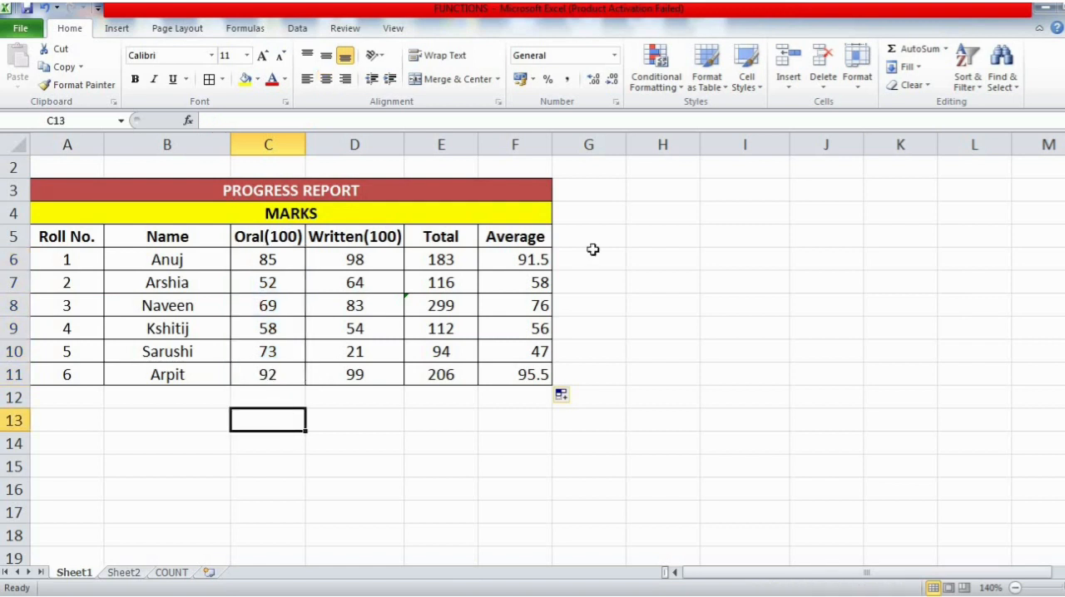
pyautogui.click(155, 421)
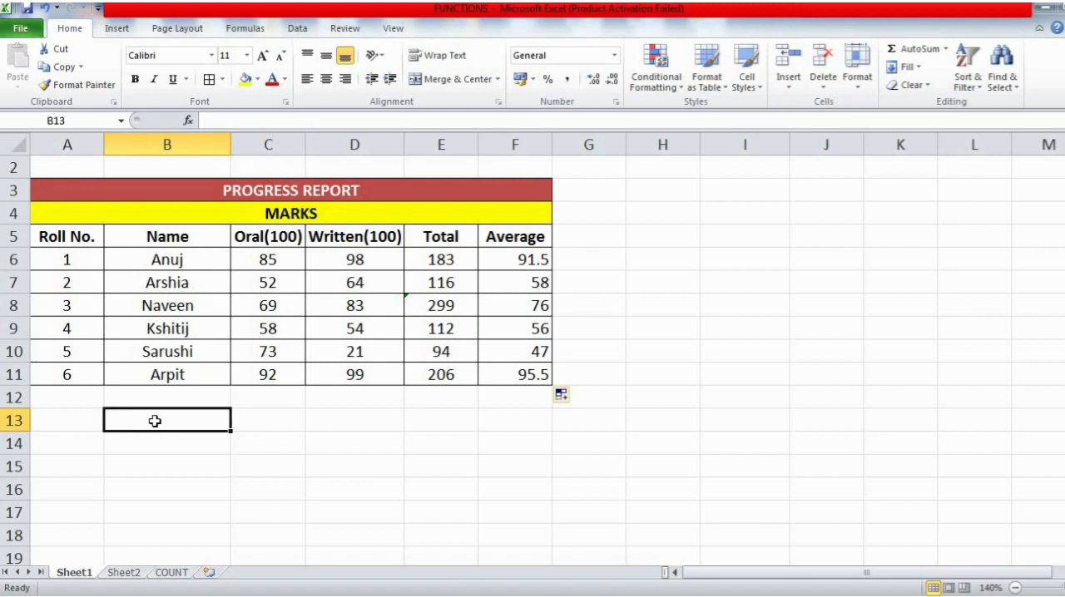
pyautogui.write('Higi')
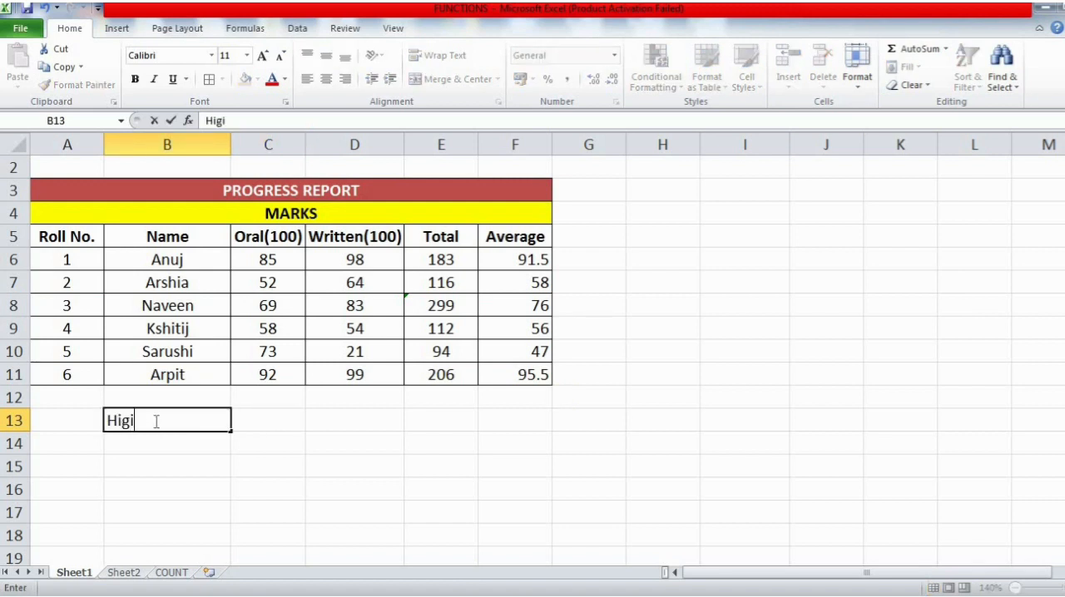
pyautogui.write('gest')
pyautogui.press('BackSpace')
pyautogui.press('BackSpace')
pyautogui.press('BackSpace')
pyautogui.press('BackSpace')
pyautogui.write('hest Mar')
pyautogui.write('ks')
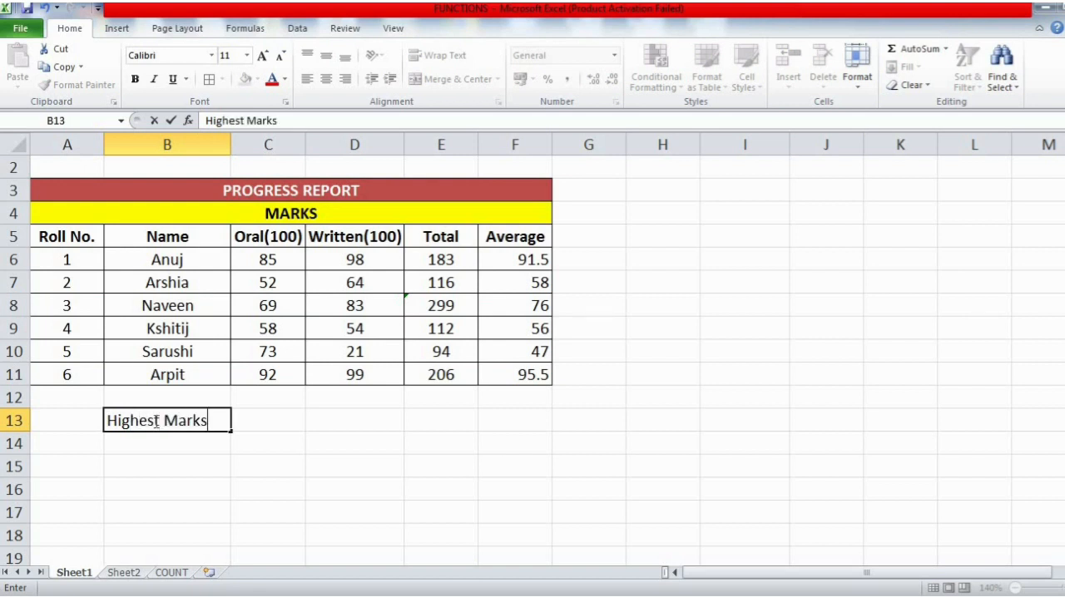
pyautogui.press('Return')
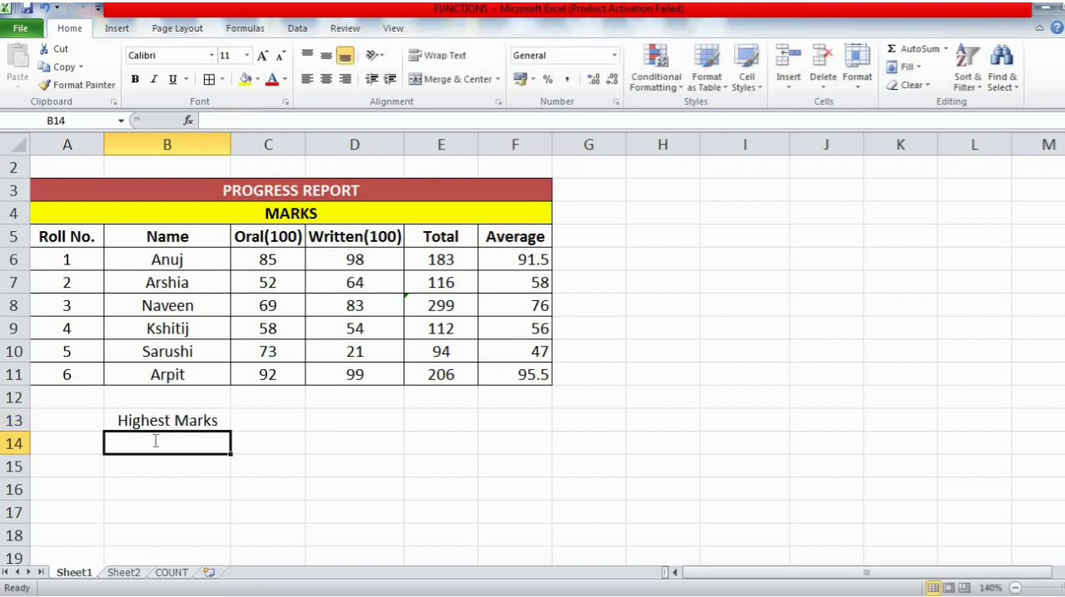
# - Enter the label "Lowest Marks" in B14
pyautogui.write('Lowest')
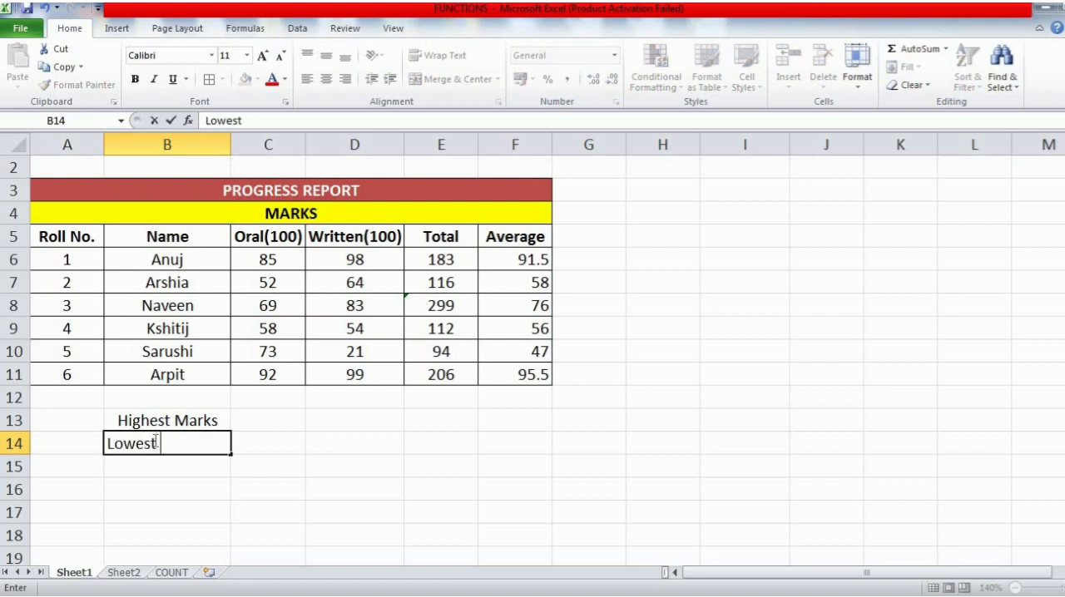
pyautogui.write(' Marks')
pyautogui.press('Return')
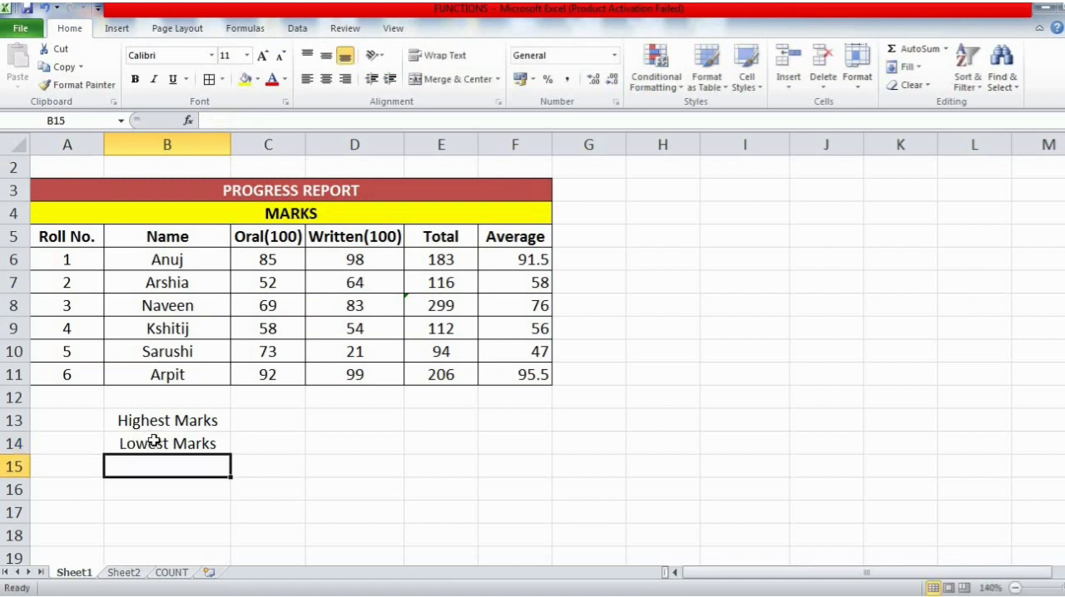
# - Find the highest oral mark in C13 with AutoSum's Max function, correcting the range to C6:C11
pyautogui.click(270, 420)
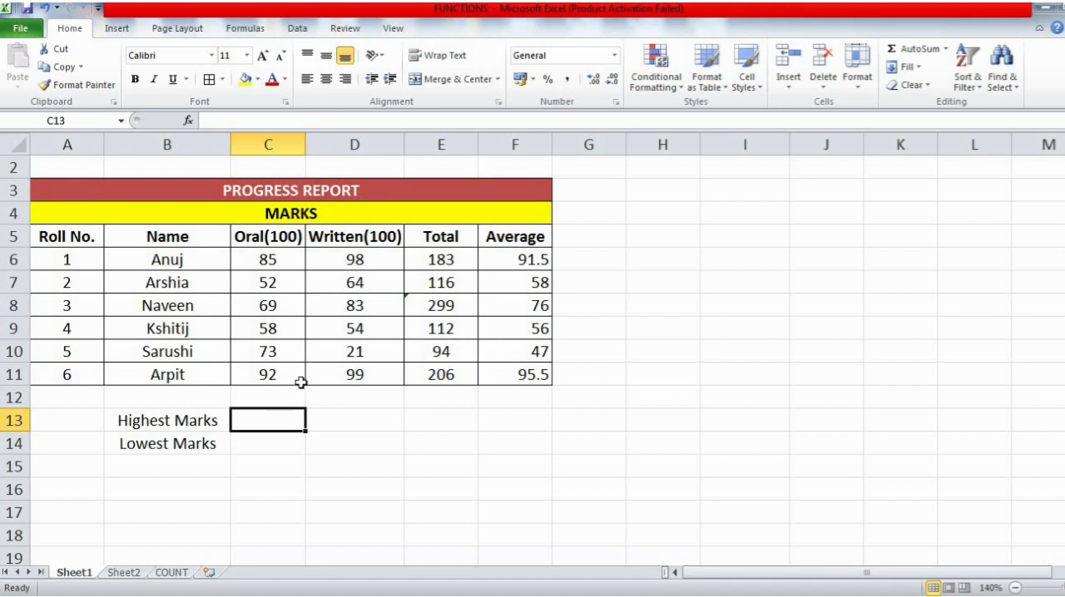
pyautogui.click(210, 420)
pyautogui.click(248, 419)
pyautogui.click(947, 50)
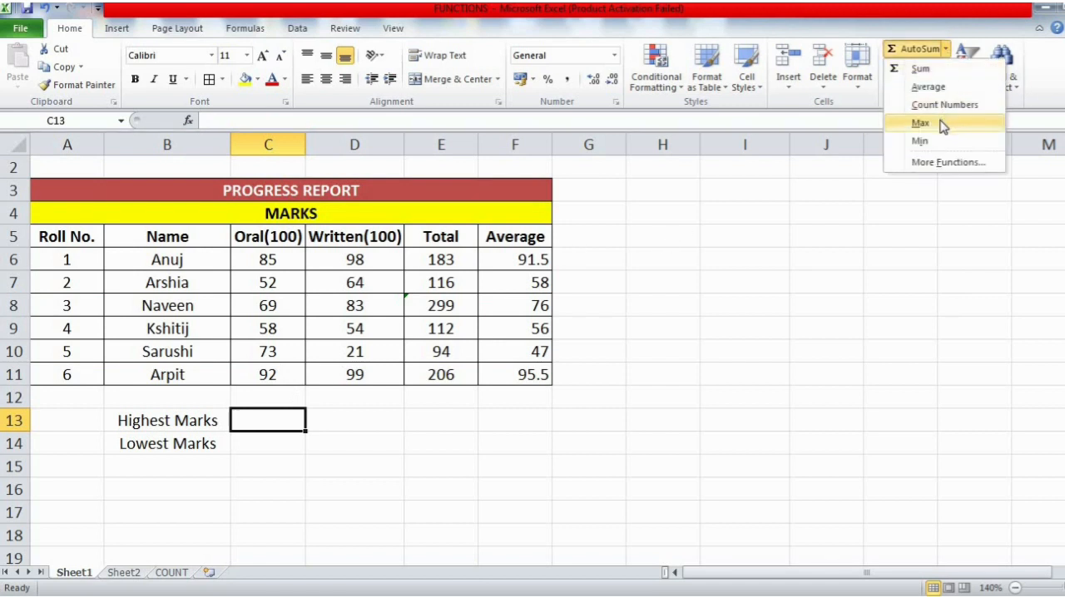
pyautogui.click(941, 123)
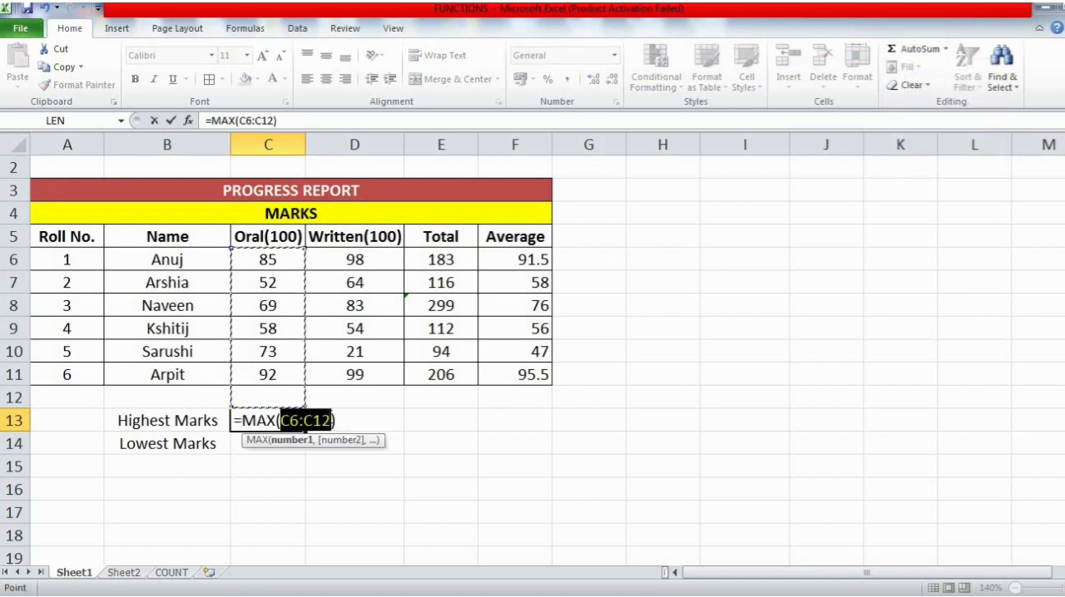
pyautogui.click(331, 419)
pyautogui.press('BackSpace')
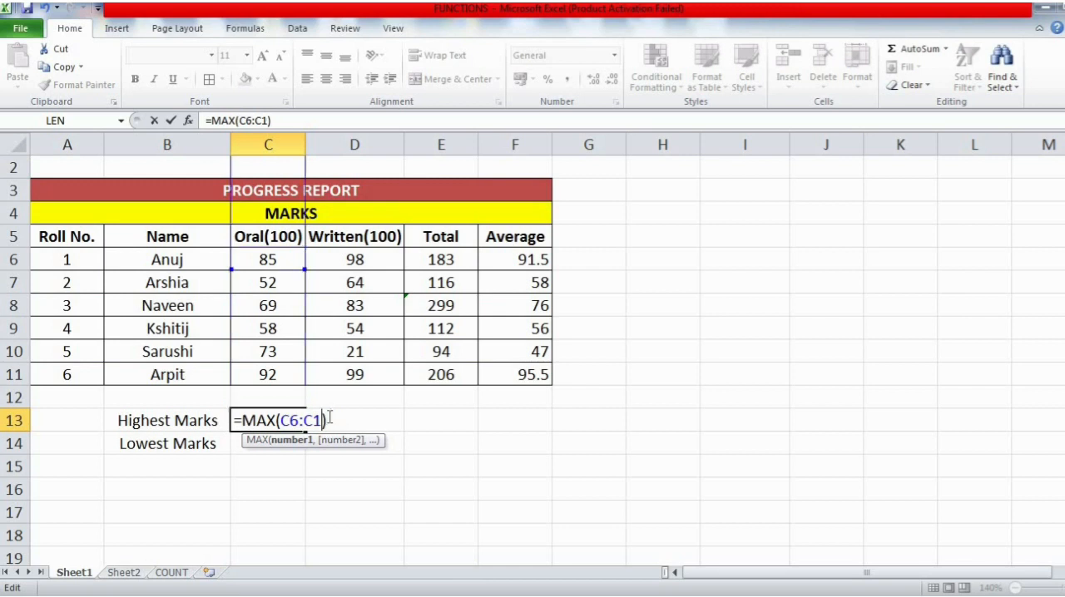
pyautogui.write('1')
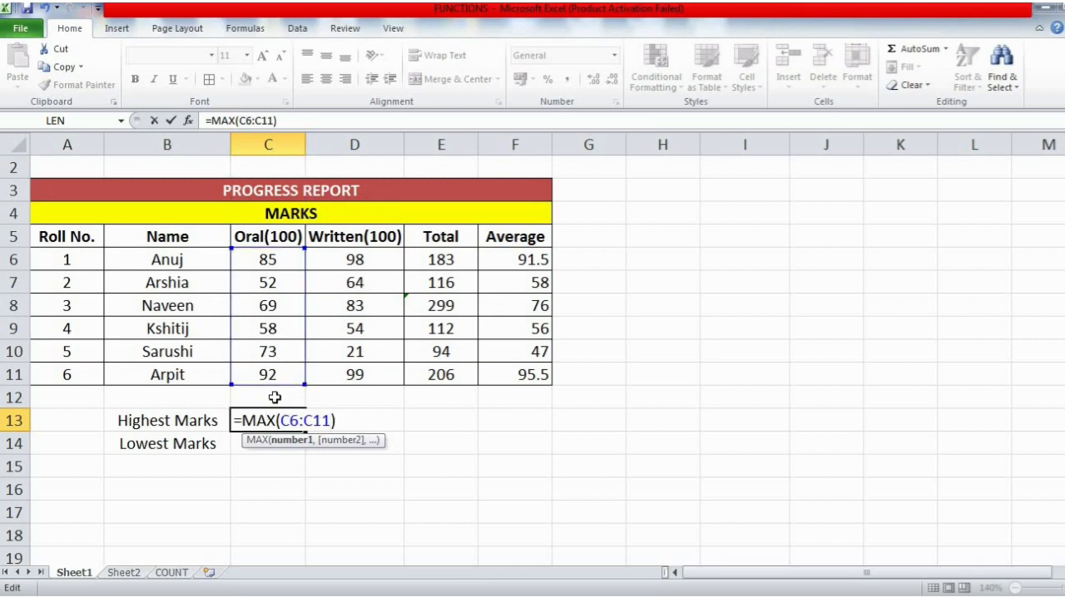
pyautogui.press('Return')
pyautogui.click(288, 416)
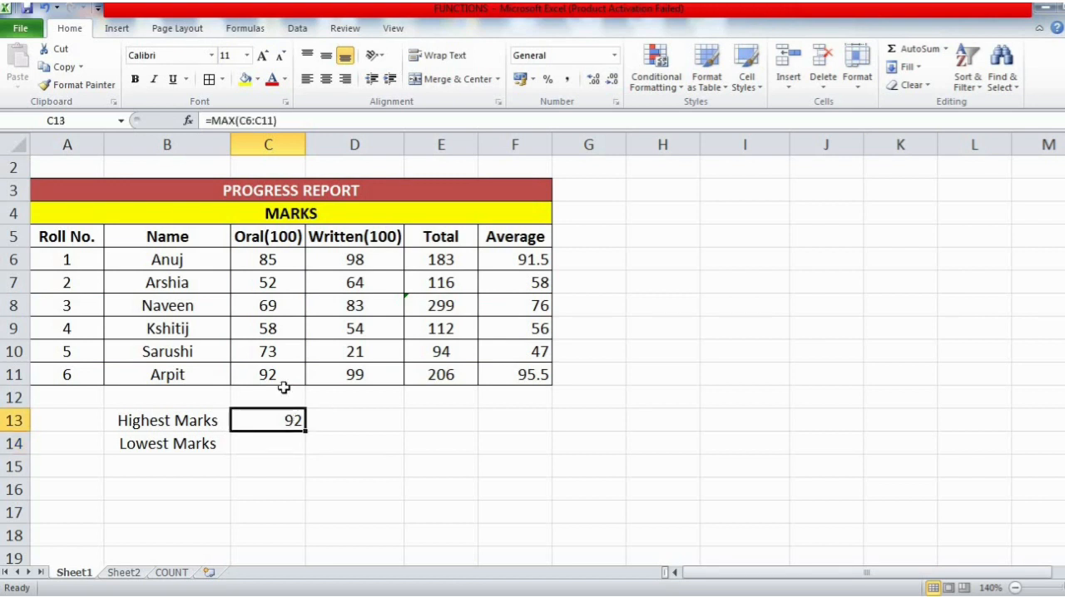
pyautogui.click(273, 374)
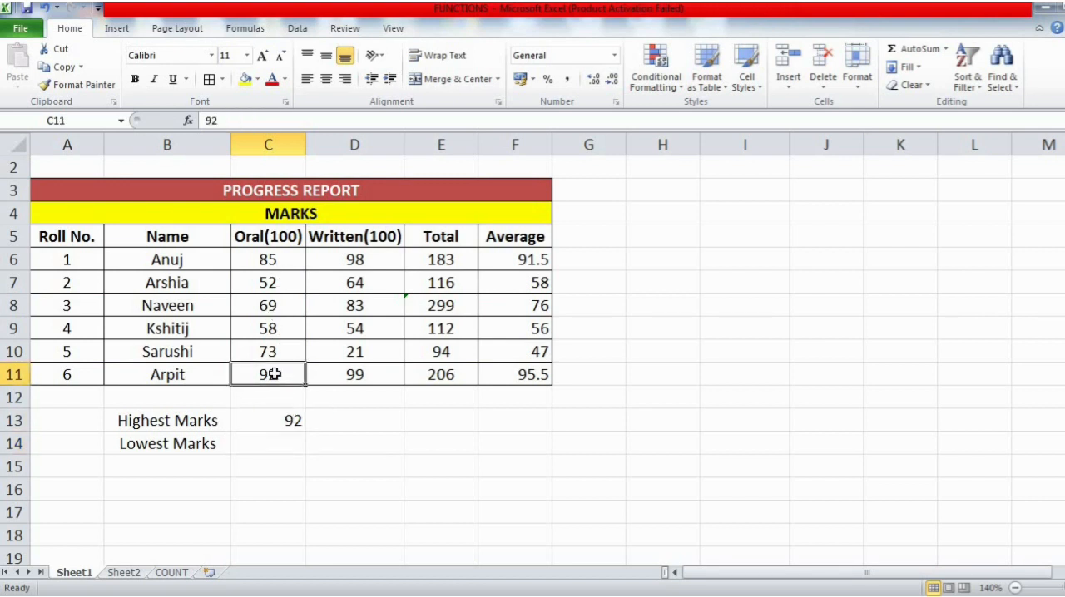
# - Switch to the Word notes and read the tip on the MIN function below the MAX section
pyautogui.click(275, 445)
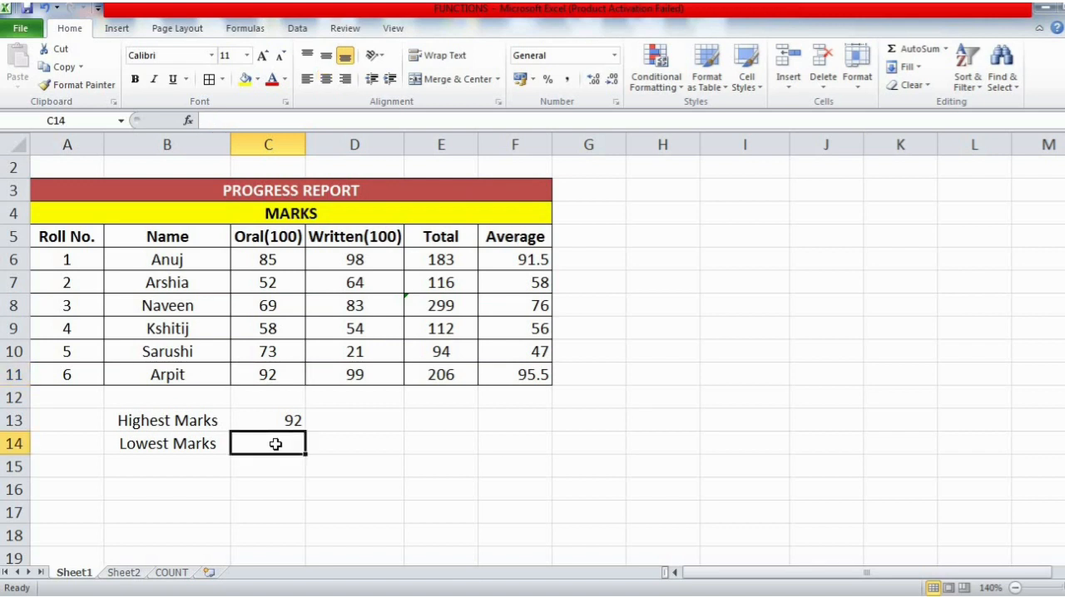
pyautogui.click(631, 594)
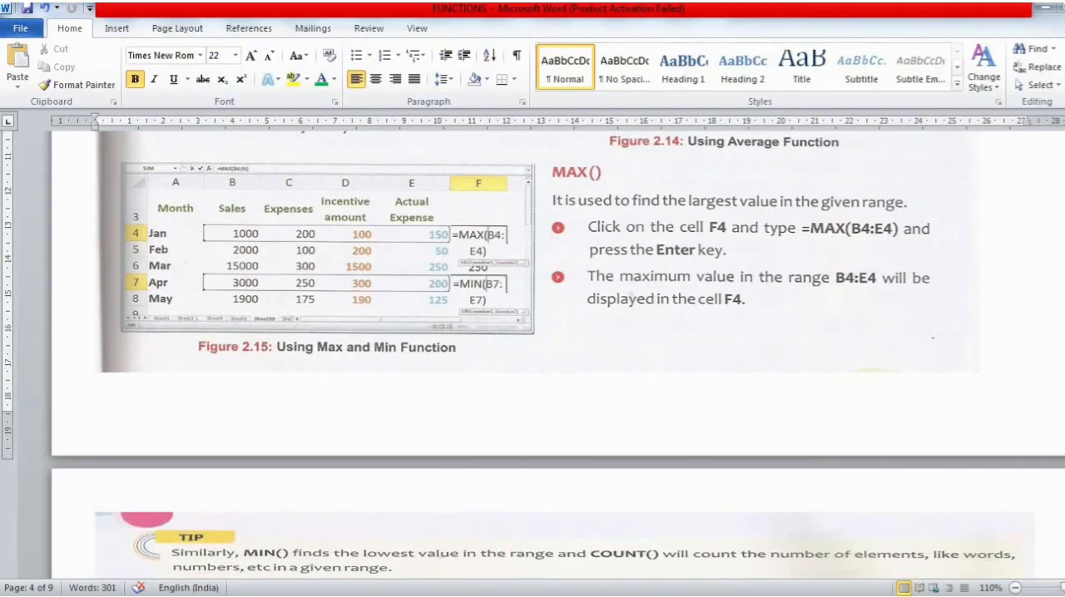
pyautogui.scroll(-6, 725, 268)
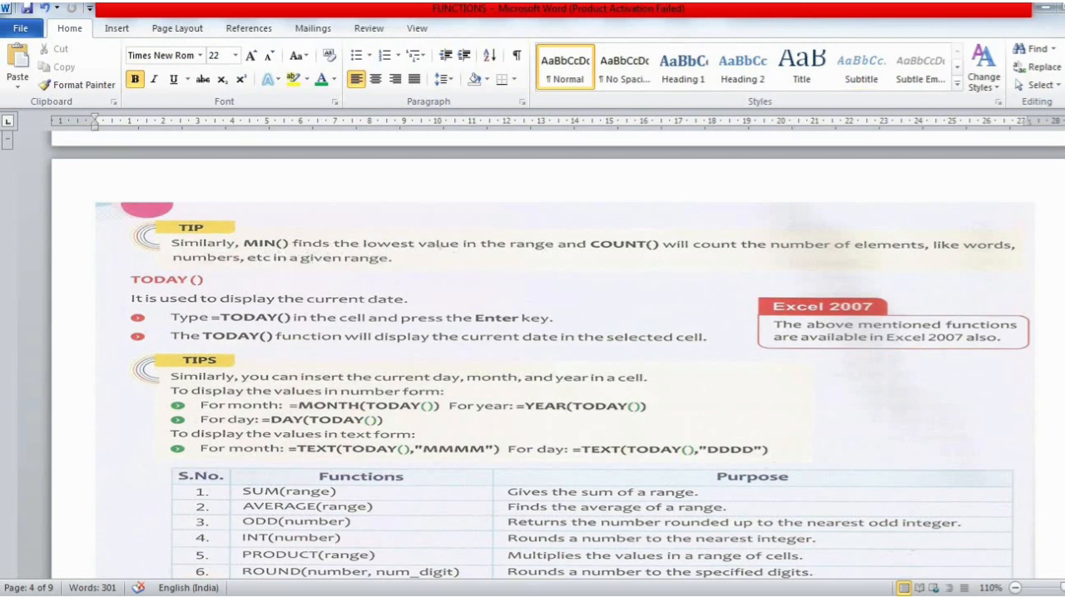
# - Return to the Excel progress report and find the lowest oral mark in C14 with AutoSum's Min function over C6:C11
pyautogui.hotkey('alt', 'Tab')
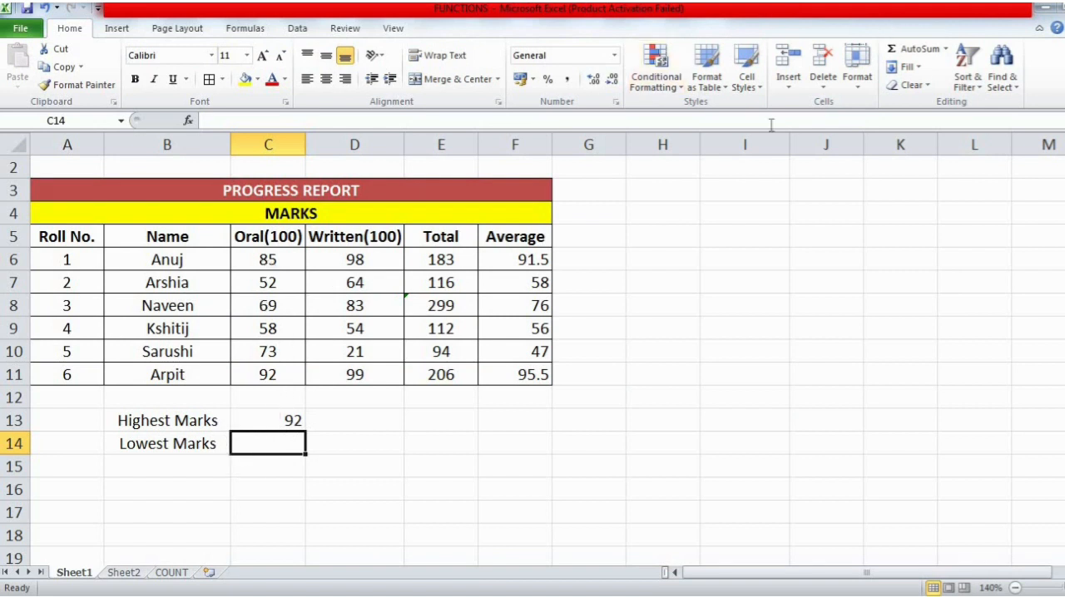
pyautogui.click(947, 52)
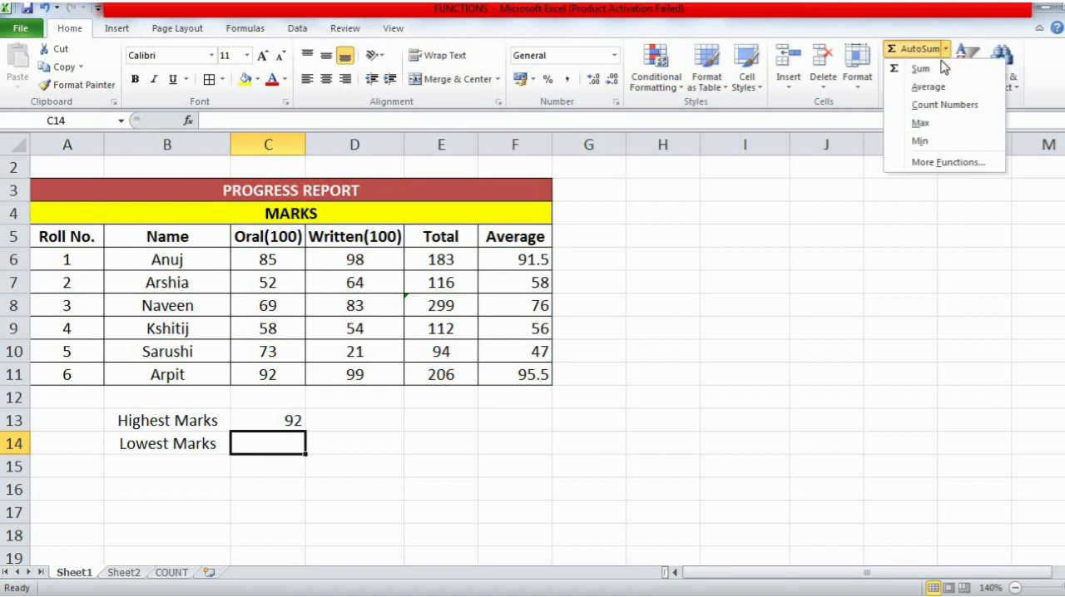
pyautogui.click(920, 141)
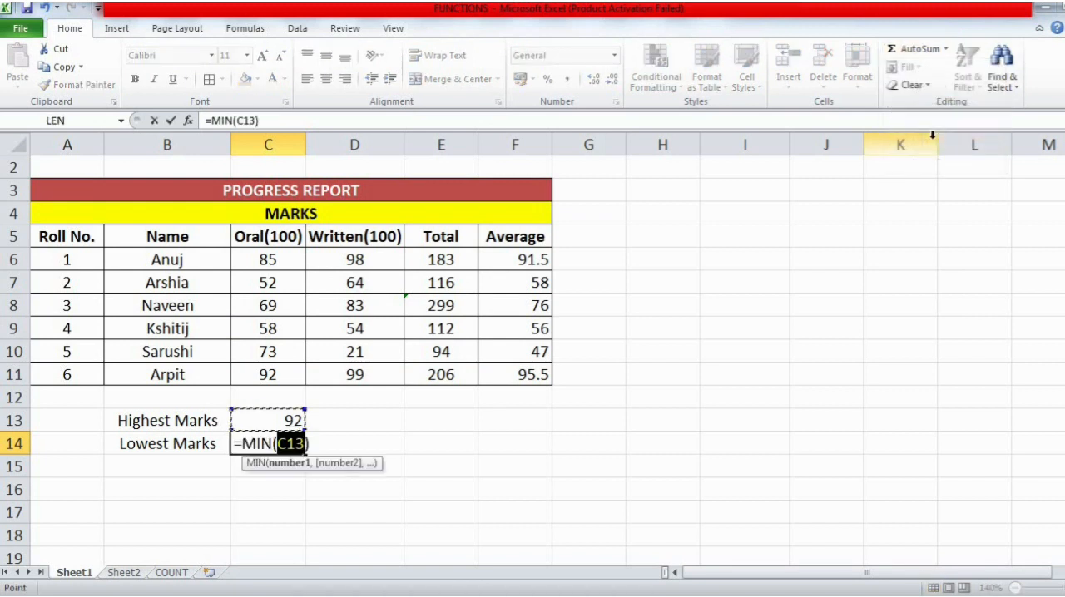
pyautogui.keyDown('shift'); pyautogui.click(266, 261); pyautogui.keyUp('shift')
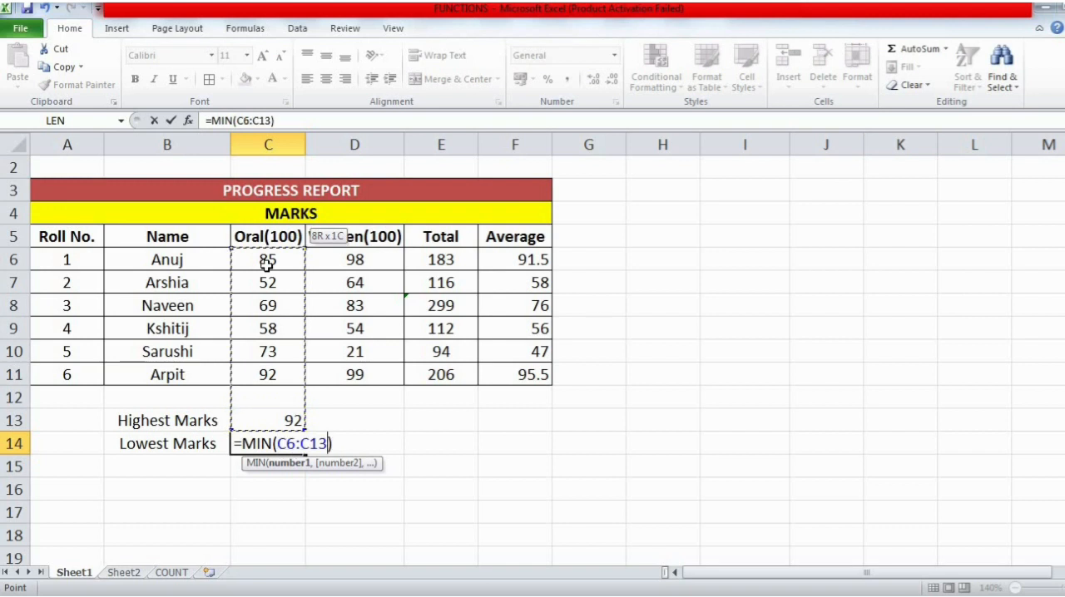
pyautogui.keyDown('shift'); pyautogui.click(268, 368); pyautogui.keyUp('shift')
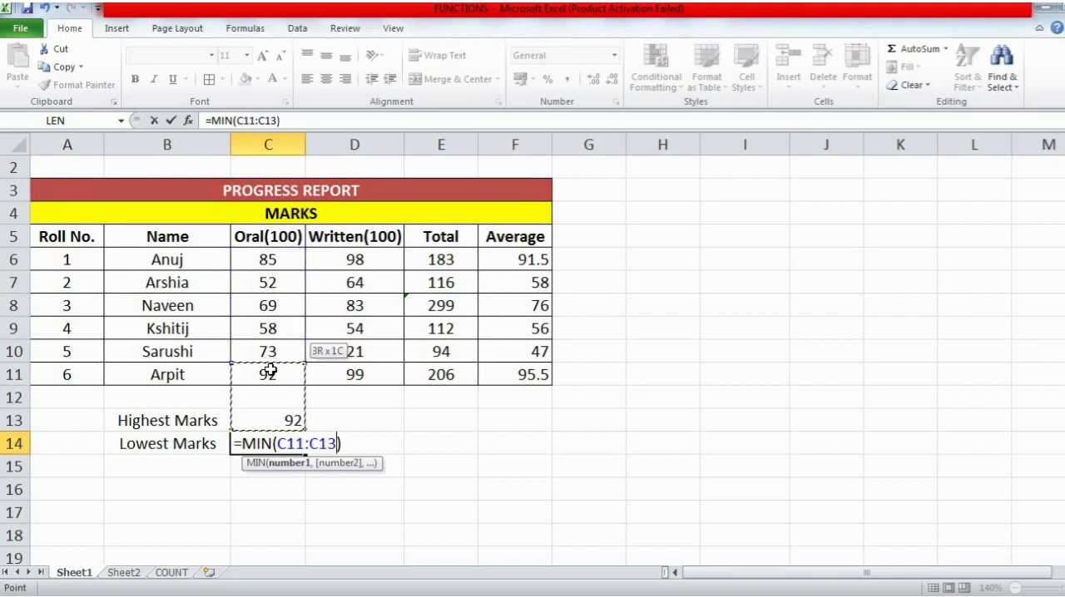
pyautogui.click(268, 252)
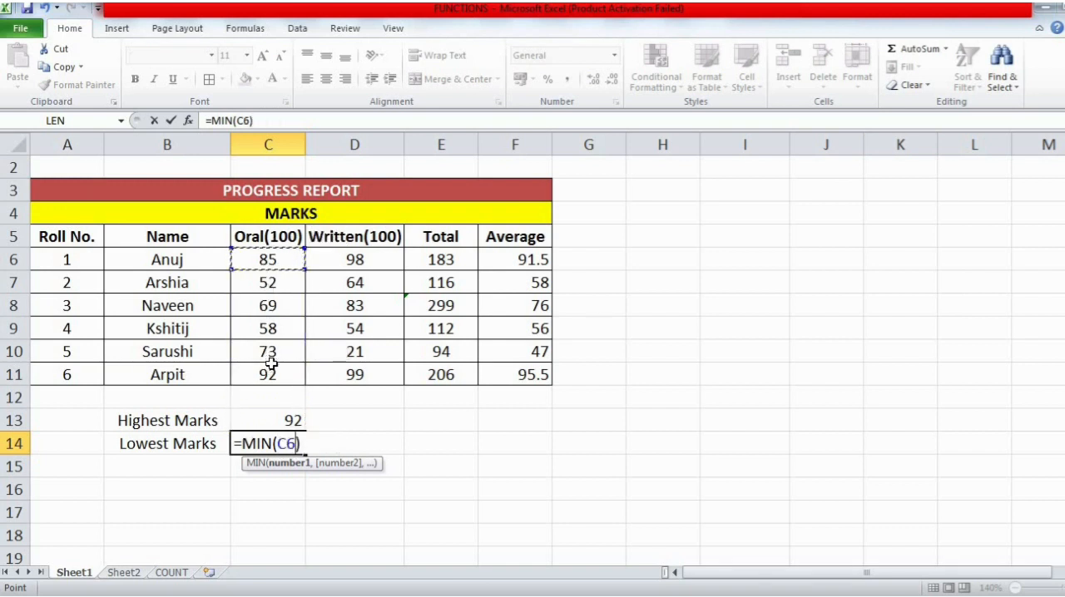
pyautogui.press('F8')
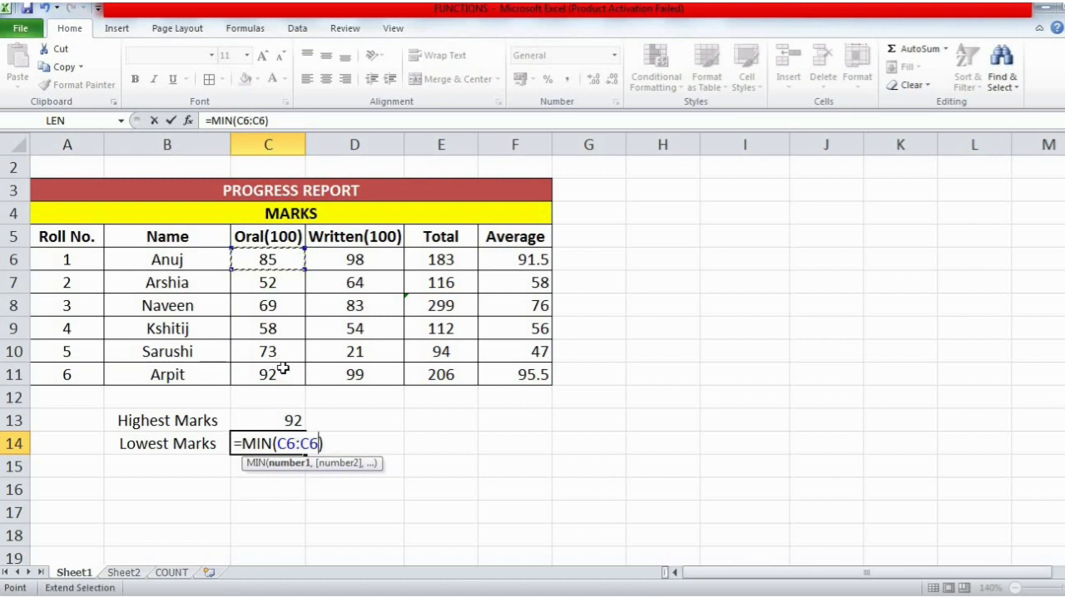
pyautogui.click(283, 371)
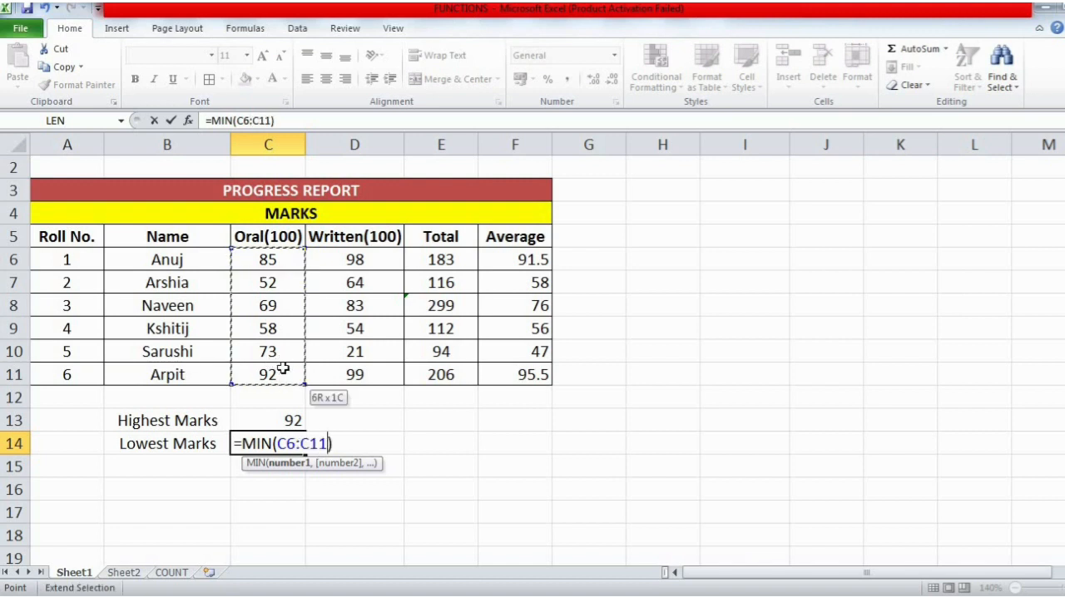
pyautogui.press('Return')
pyautogui.click(289, 449)
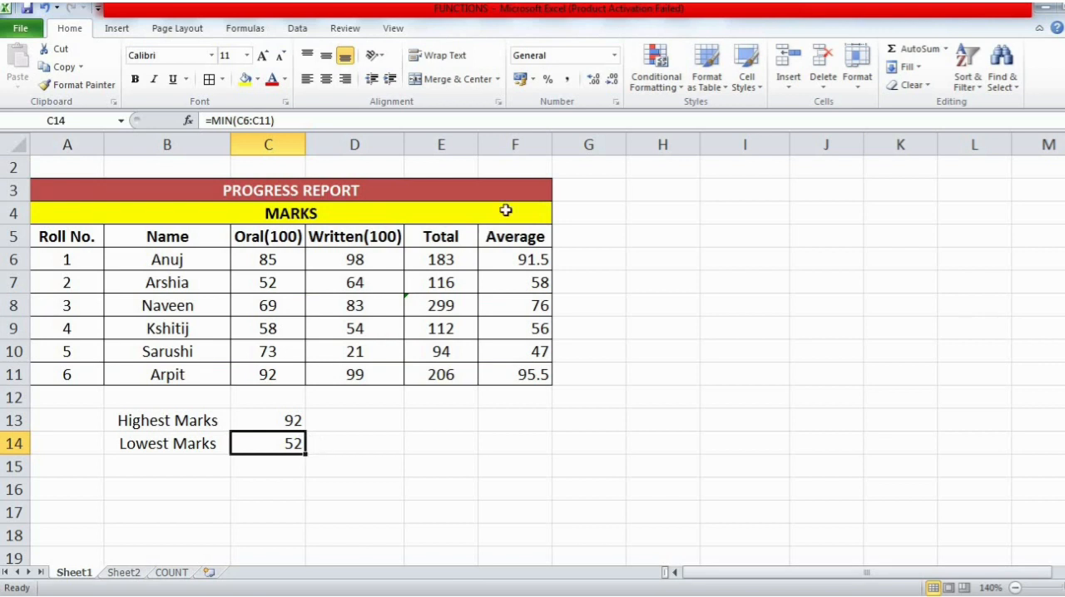
# - Find the highest total in E13 with AutoSum's Max function over E6:E11 and check it against the matching student's row
pyautogui.click(447, 262)
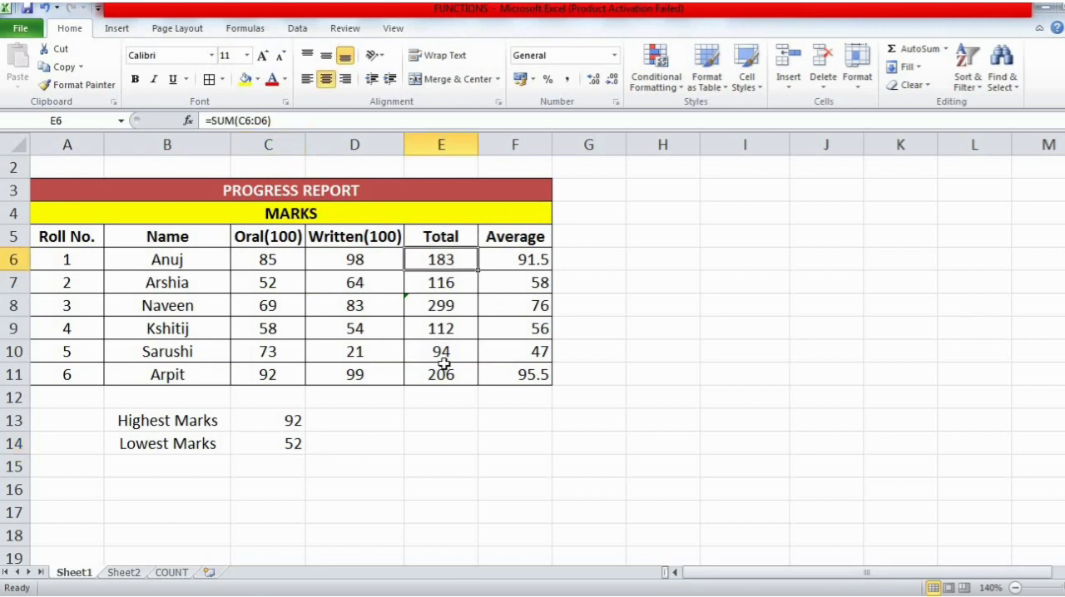
pyautogui.click(437, 420)
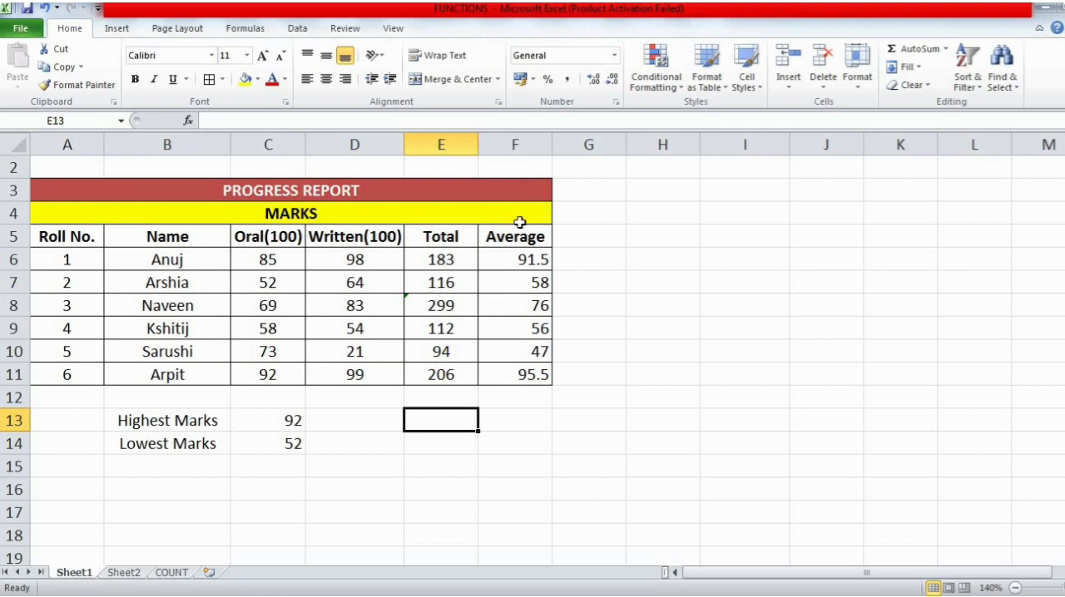
pyautogui.click(947, 52)
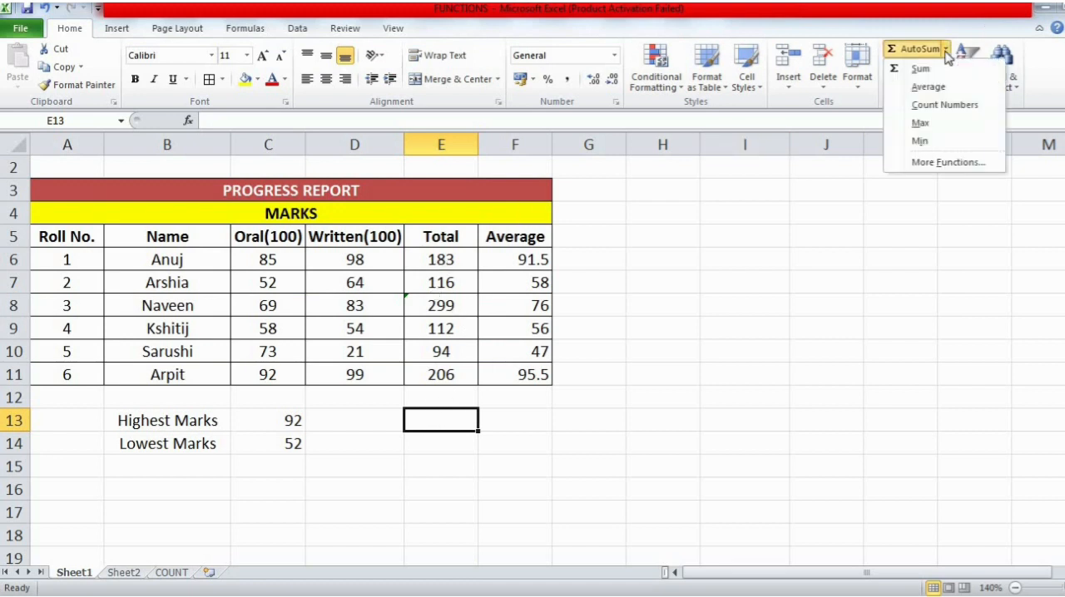
pyautogui.click(933, 123)
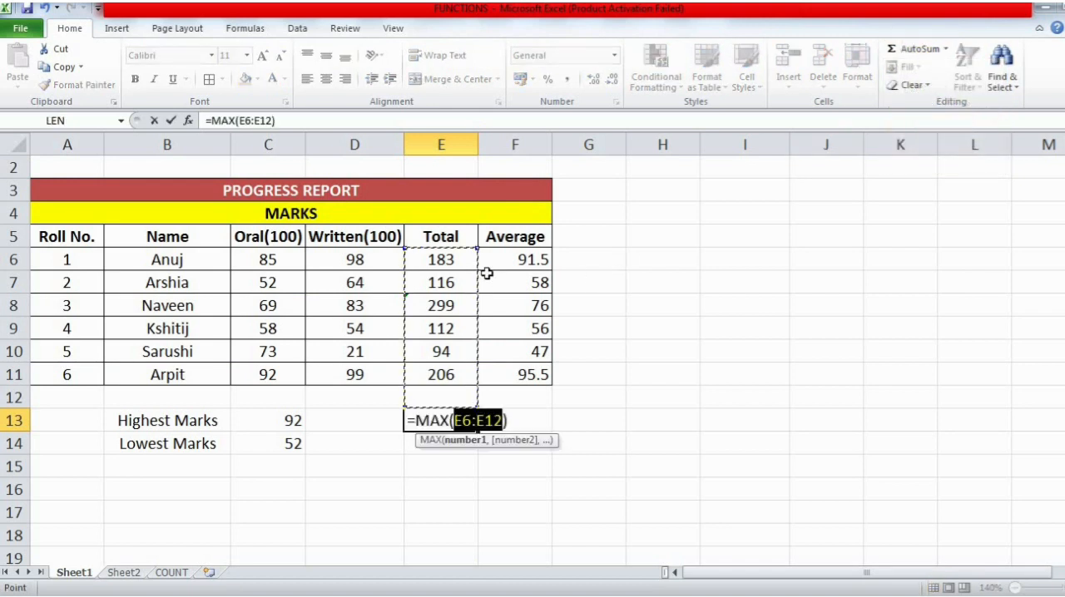
pyautogui.keyDown('shift'); pyautogui.click(440, 372); pyautogui.keyUp('shift')
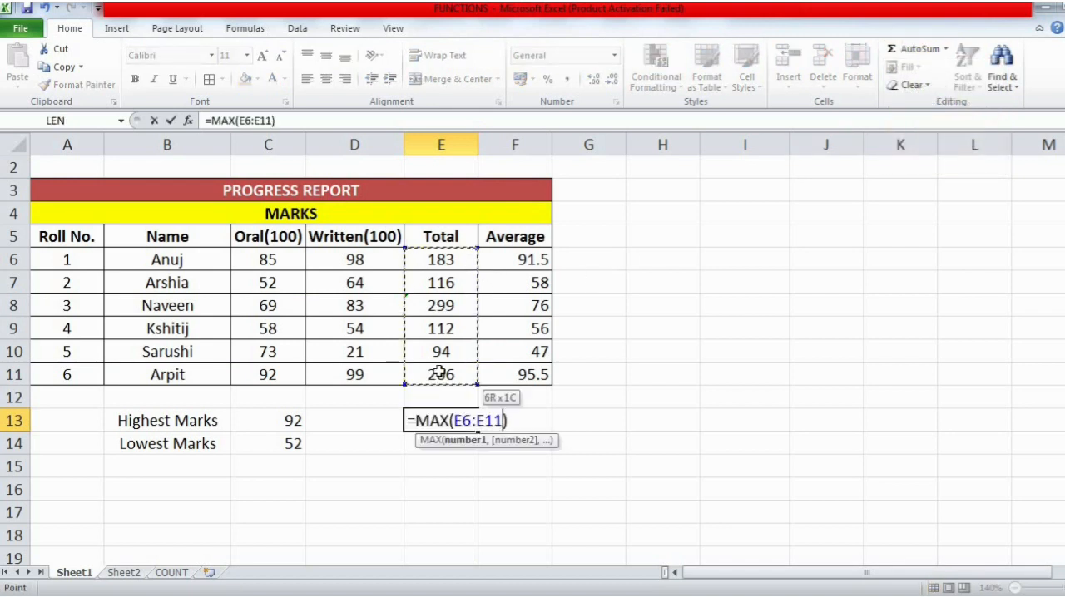
pyautogui.press('Return')
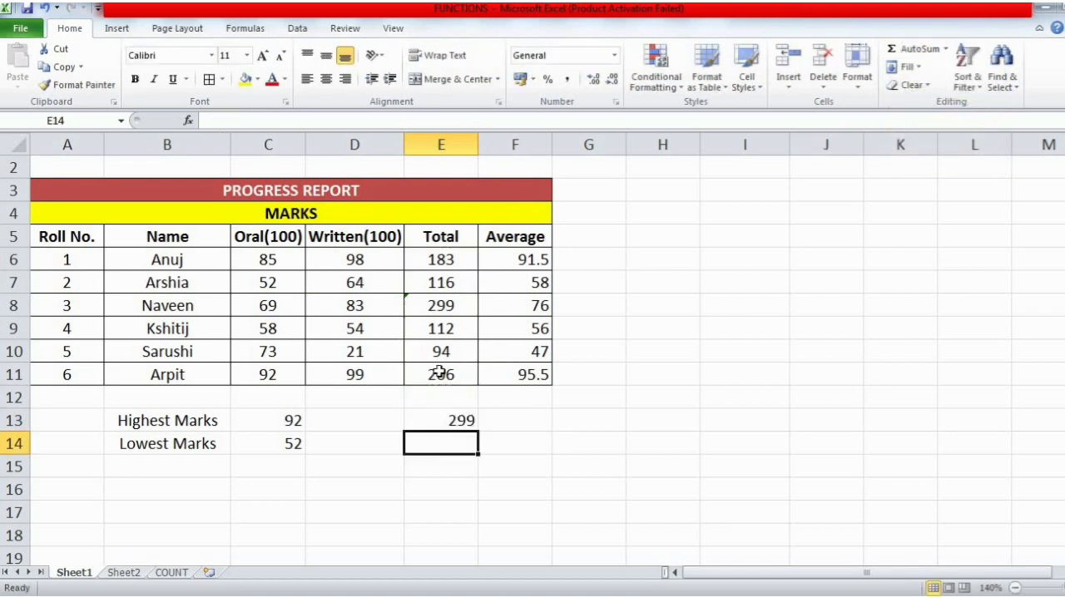
pyautogui.click(463, 424)
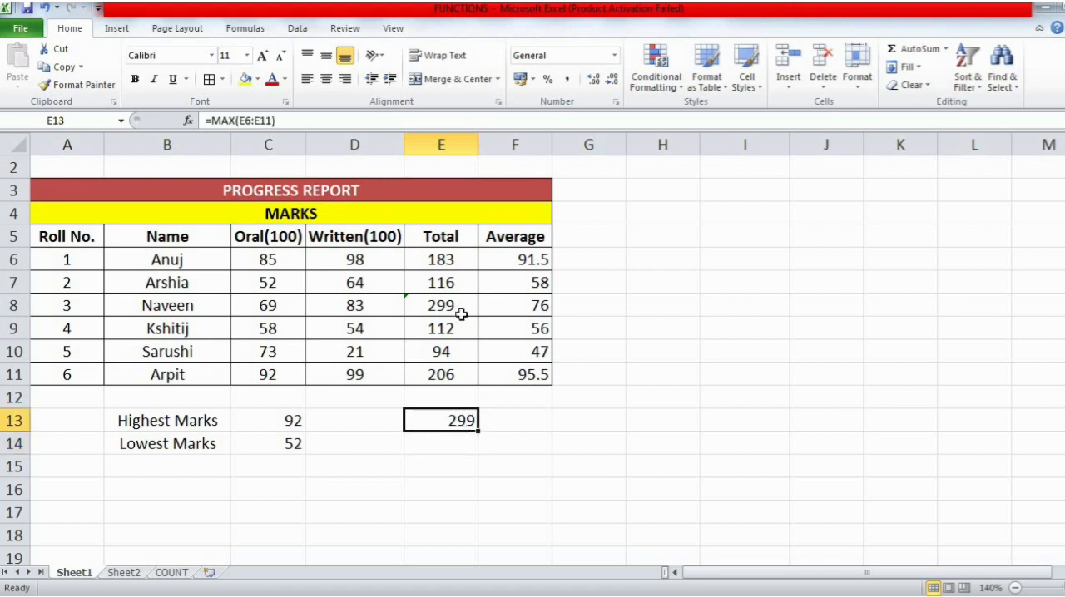
pyautogui.click(455, 312)
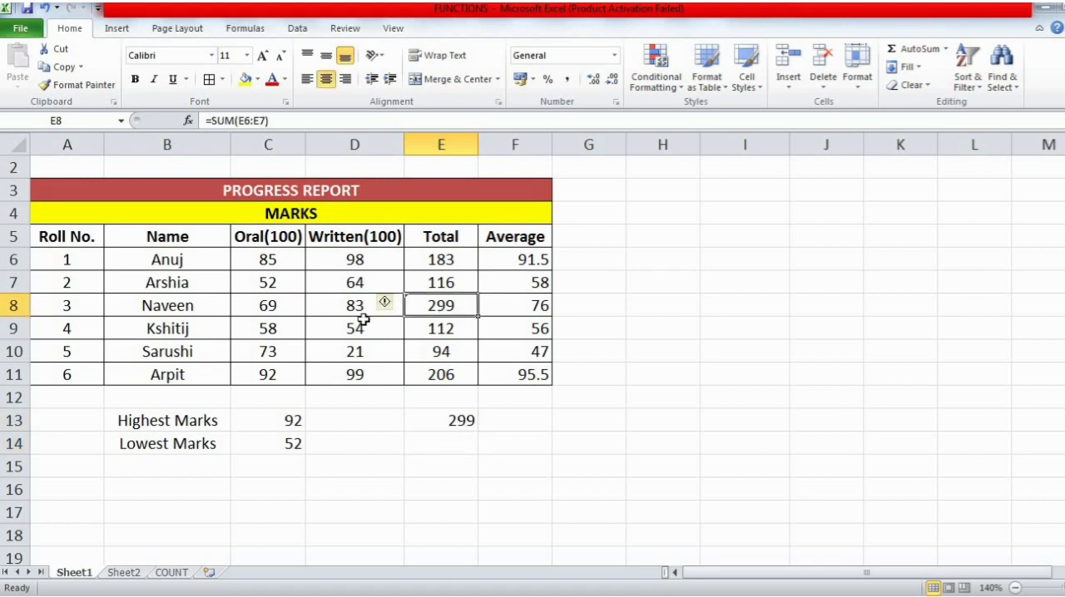
pyautogui.click(186, 314)
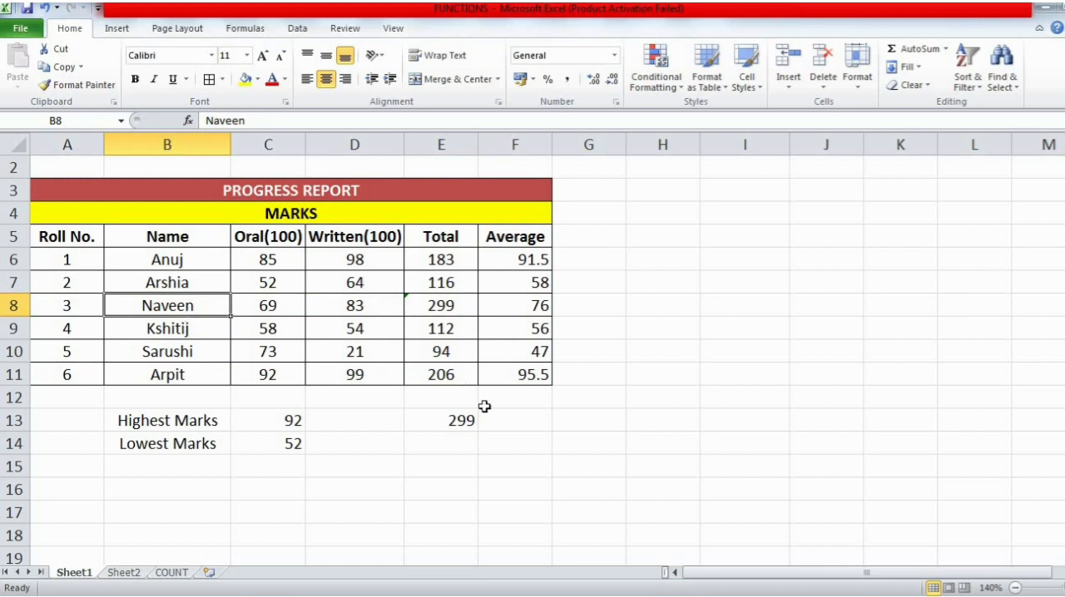
# - Find the lowest total in E14 with AutoSum's Min function over E6:E11
pyautogui.click(467, 444)
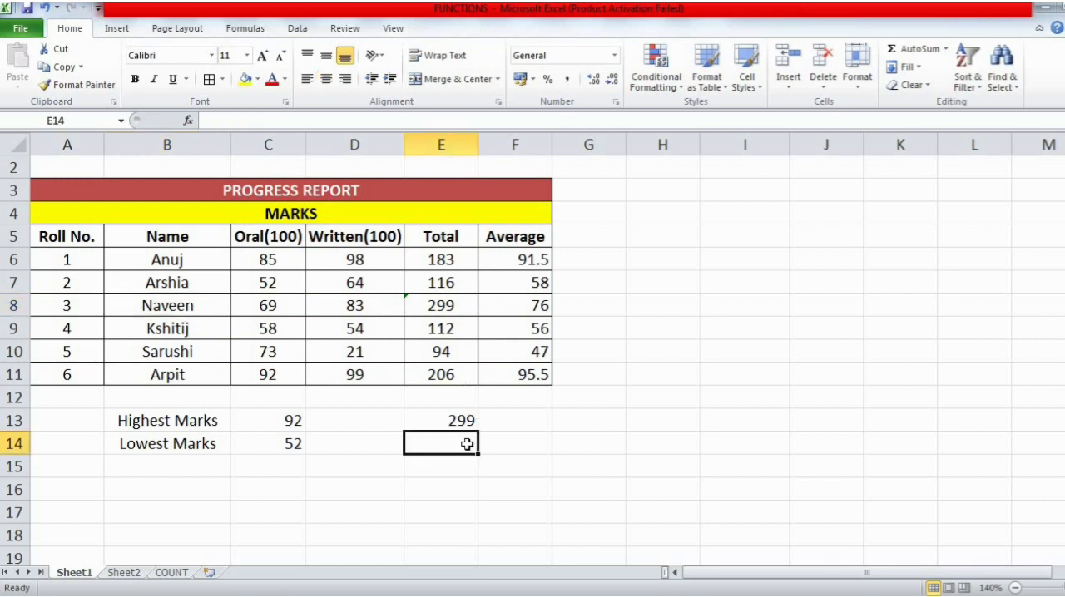
pyautogui.click(946, 49)
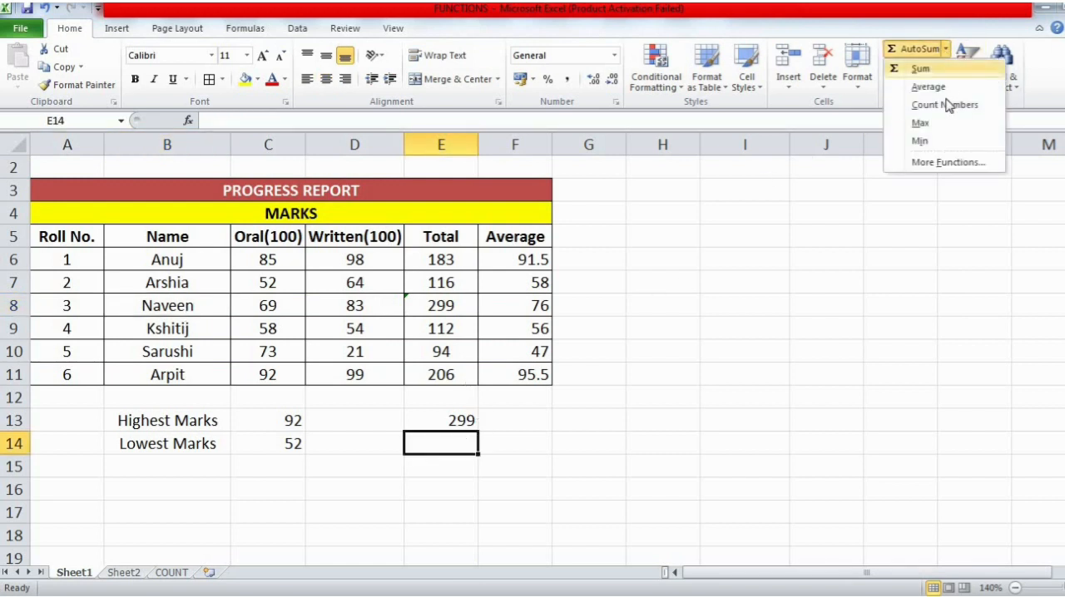
pyautogui.click(920, 141)
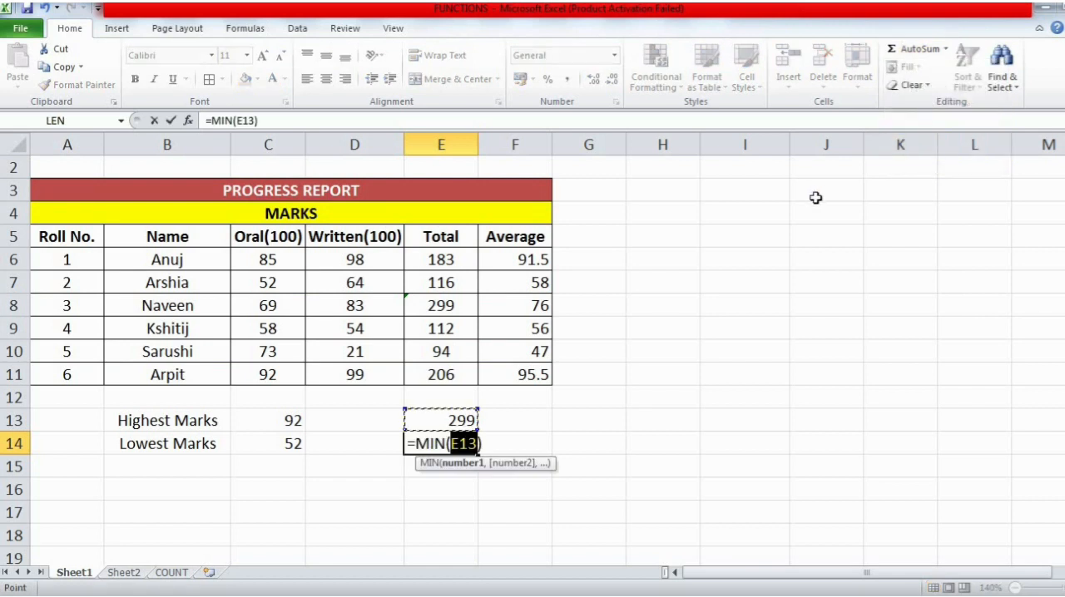
pyautogui.keyDown('shift'); pyautogui.click(439, 260); pyautogui.keyUp('shift')
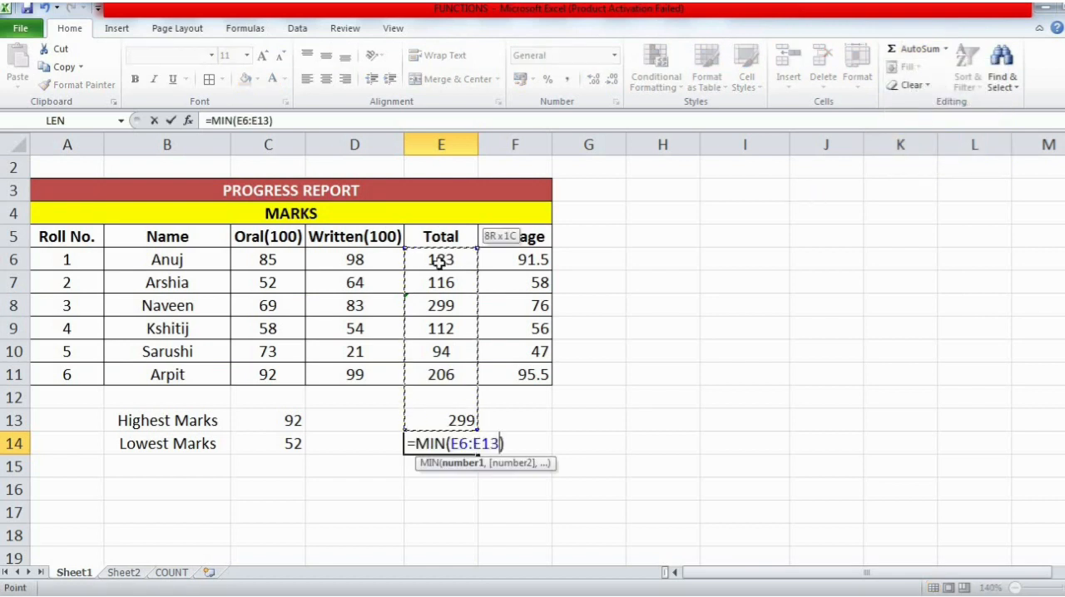
pyautogui.keyDown('shift'); pyautogui.click(445, 372); pyautogui.keyUp('shift')
pyautogui.click(442, 260)
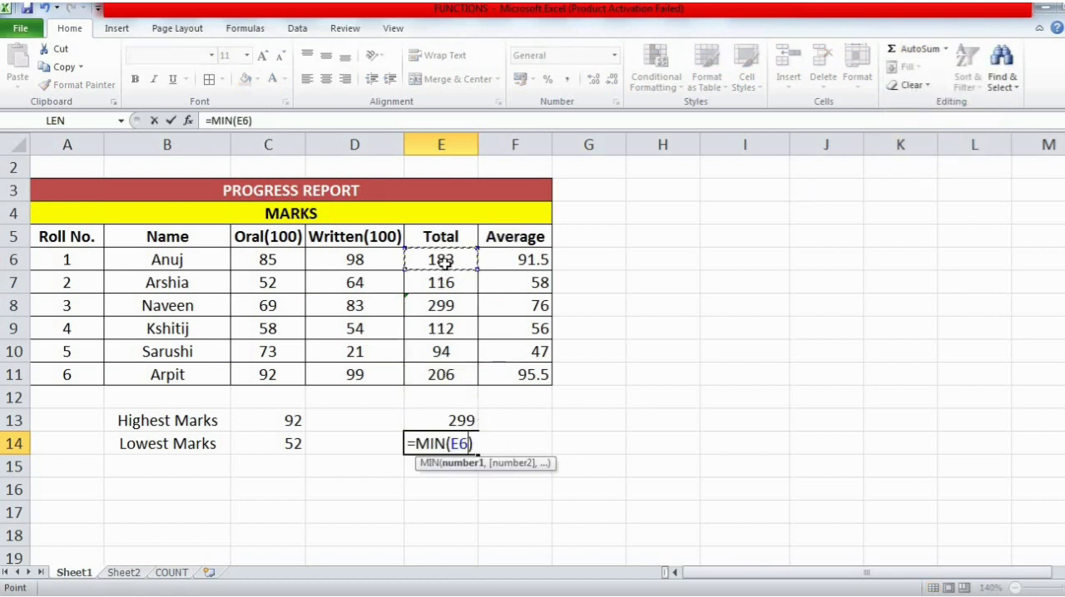
pyautogui.press('BackSpace')
pyautogui.click(445, 262)
pyautogui.keyDown('shift'); pyautogui.click(442, 373); pyautogui.keyUp('shift')
pyautogui.press('Return')
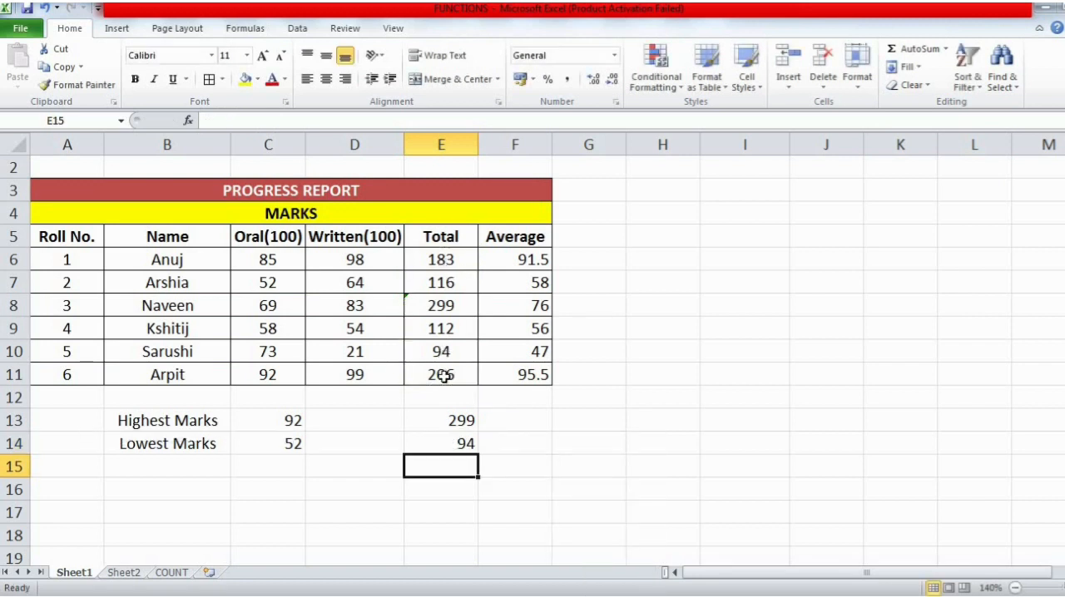
# - Check the lowest-total formula in E14 and select the averages in F6:F11 to examine the status bar summary of their numeric entries
pyautogui.click(449, 447)
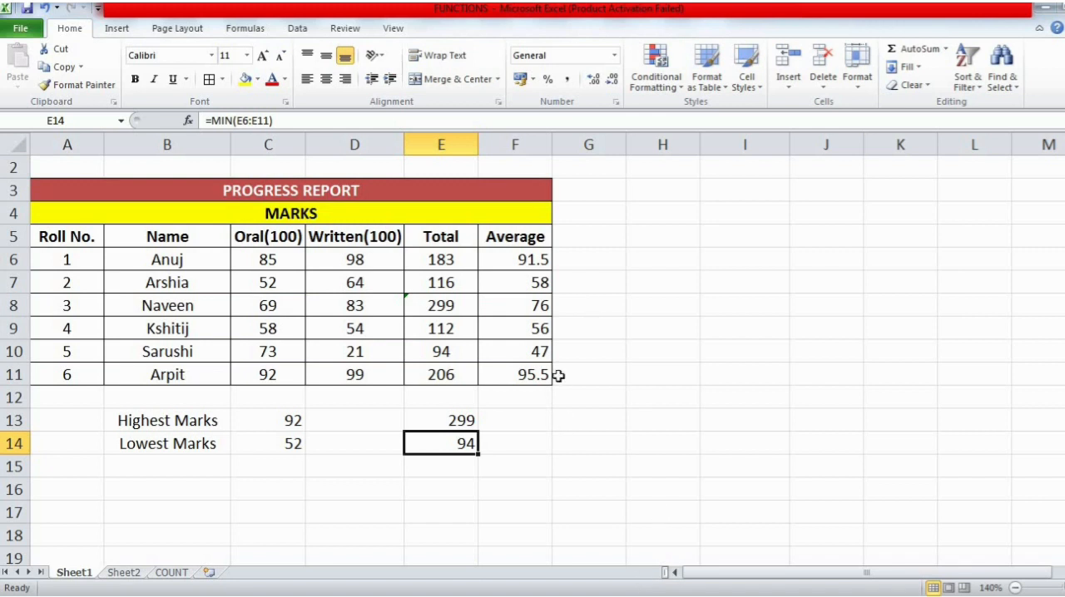
pyautogui.click(521, 257)
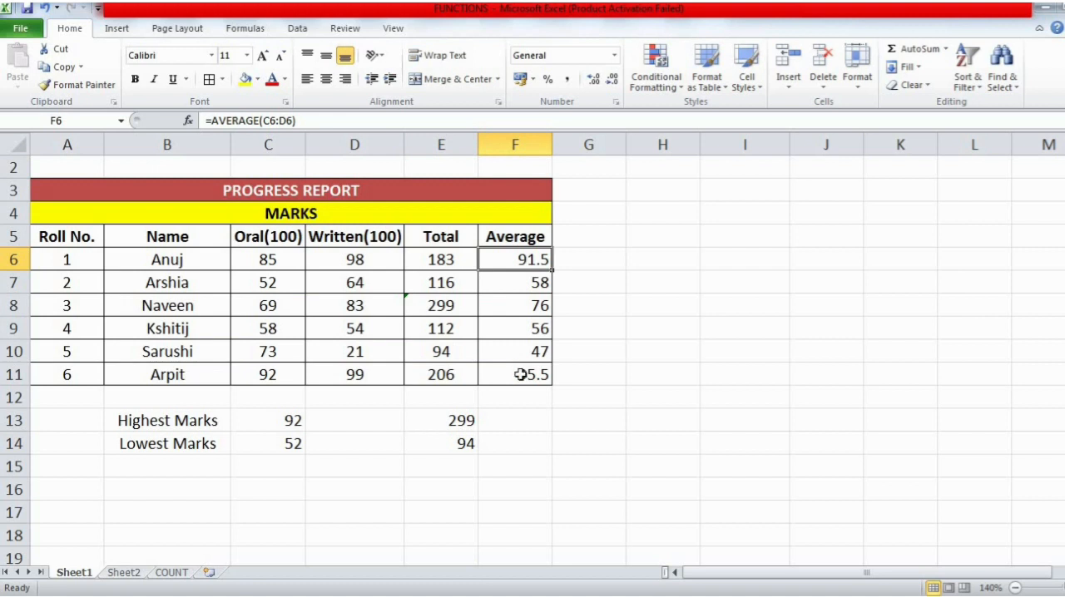
pyautogui.keyDown('shift'); pyautogui.click(520, 374); pyautogui.keyUp('shift')
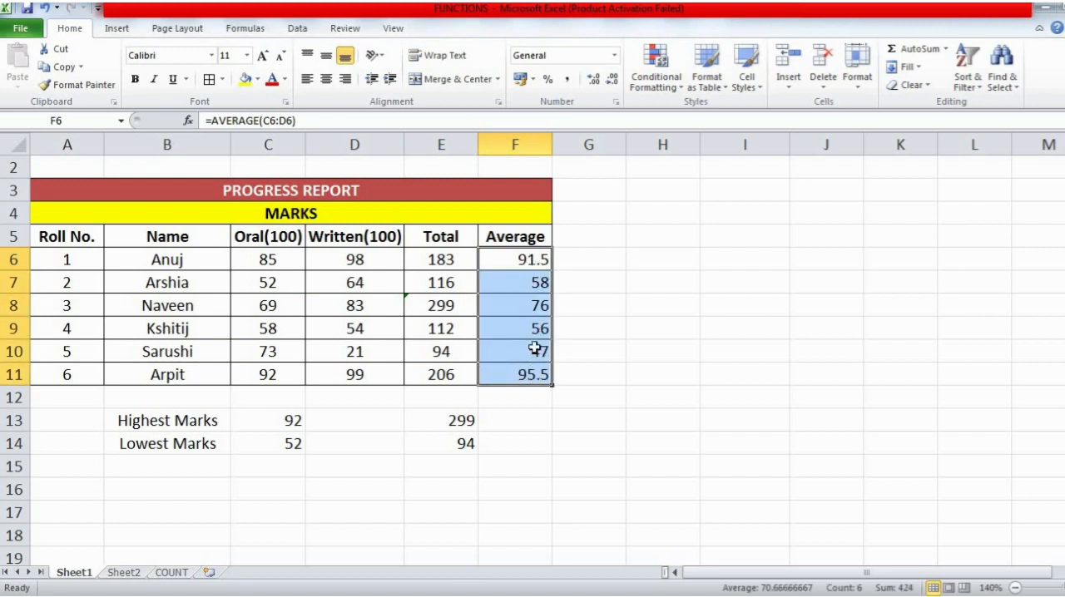
pyautogui.click(527, 262)
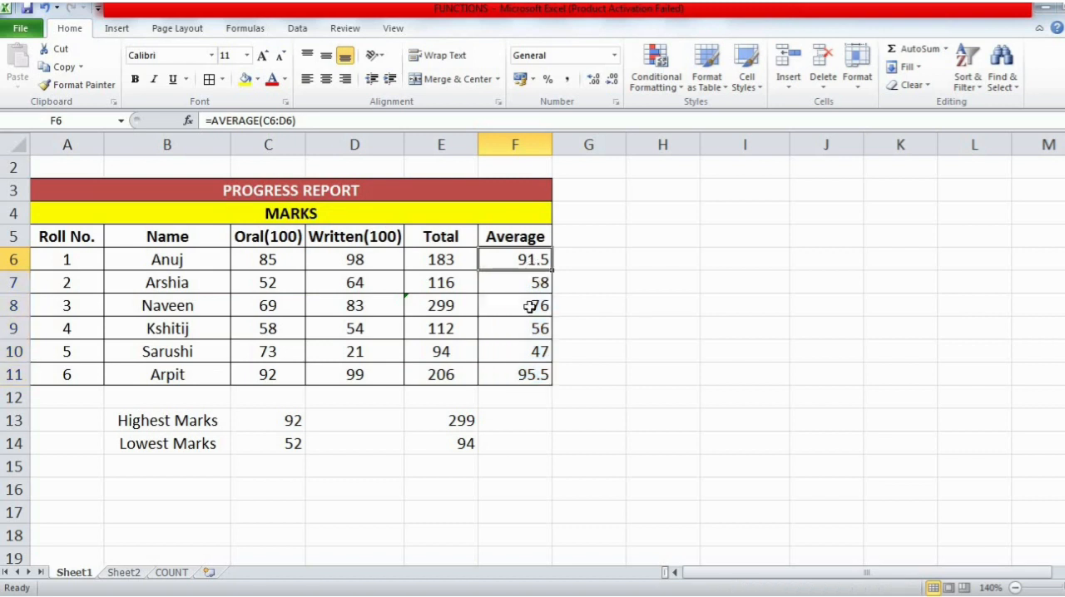
pyautogui.keyDown('shift'); pyautogui.click(527, 375); pyautogui.keyUp('shift')
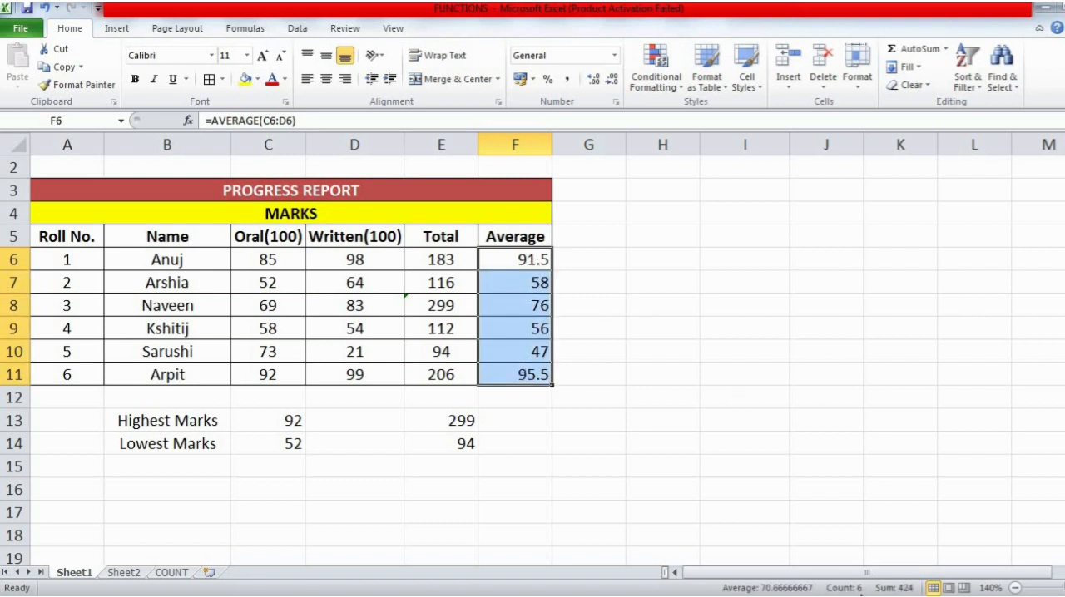
pyautogui.click(549, 408)
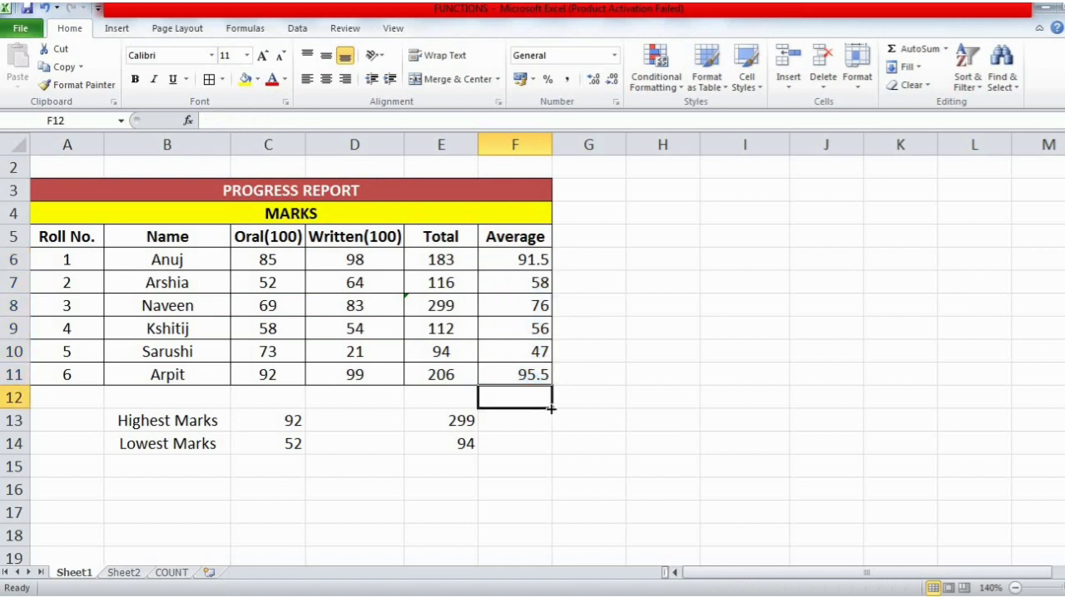
pyautogui.click(509, 259)
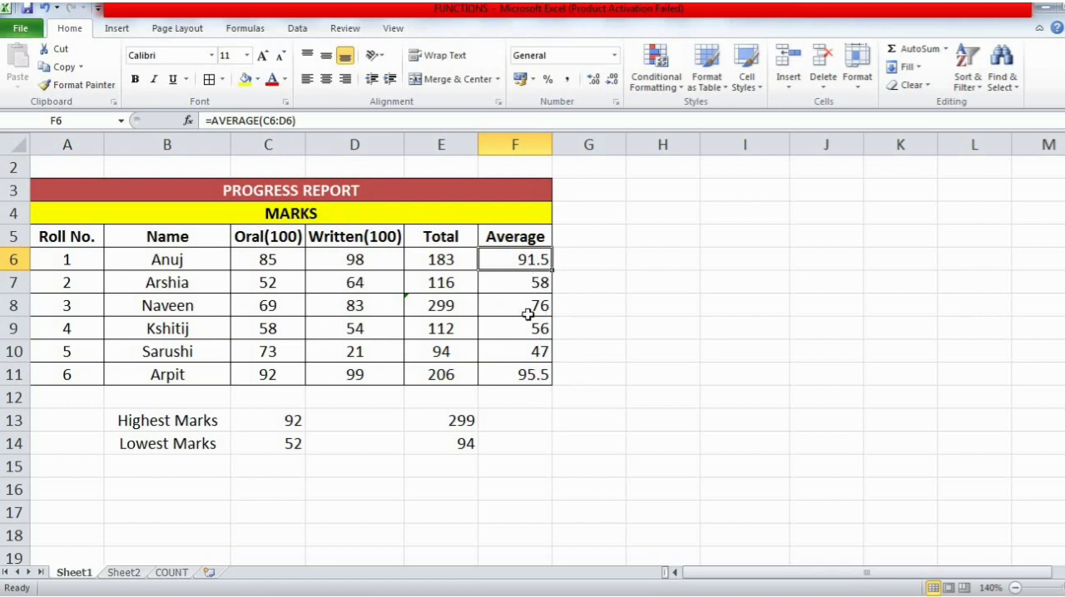
pyautogui.keyDown('shift'); pyautogui.click(528, 371); pyautogui.keyUp('shift')
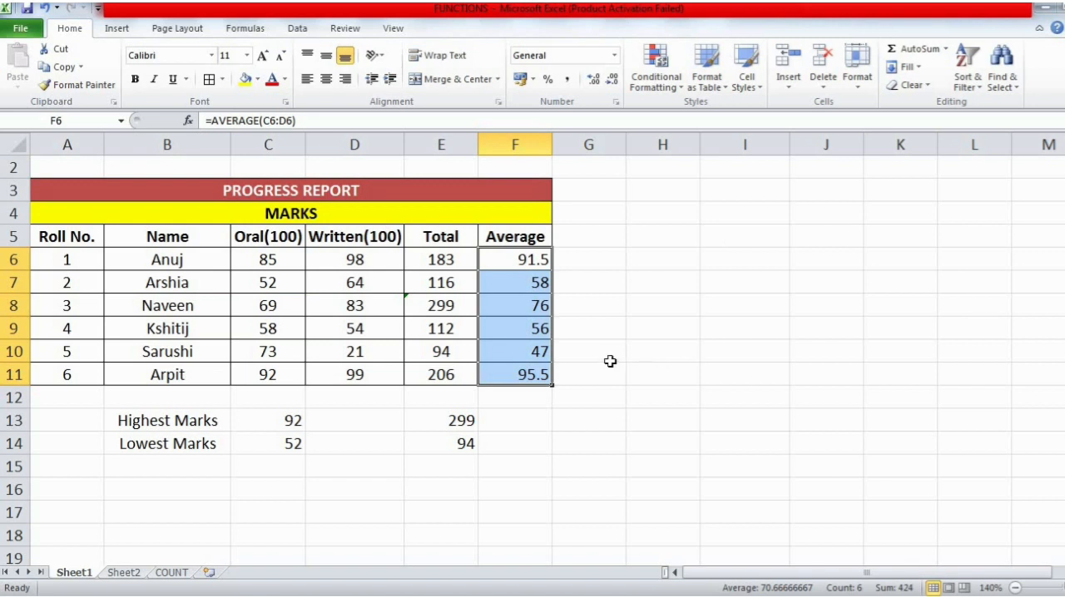
# - Count the numeric entries in the Average column in H6 with AutoSum's Count Numbers over F6:F11
pyautogui.click(669, 260)
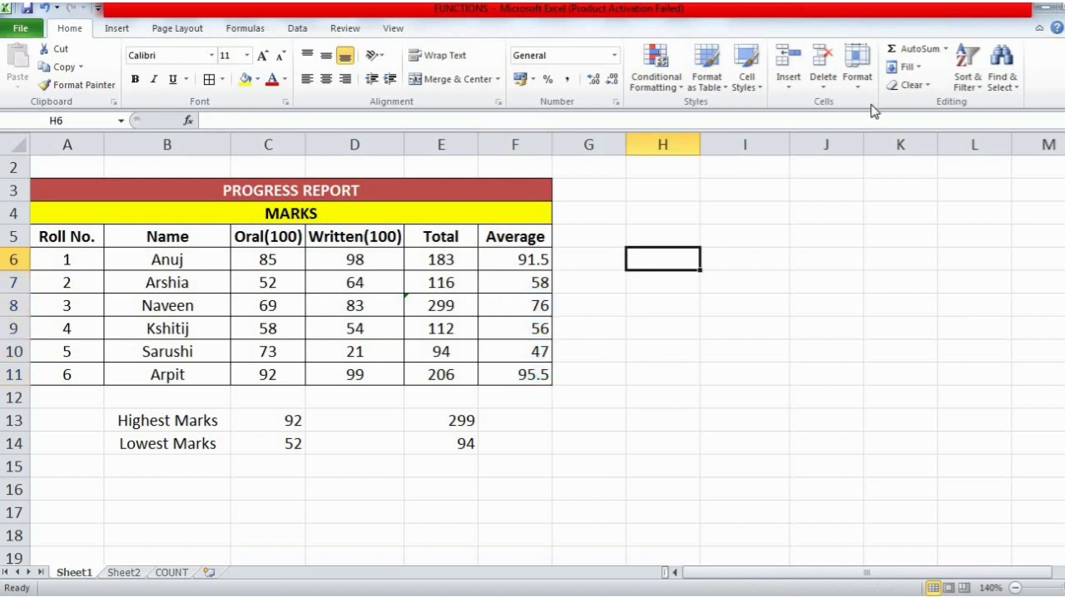
pyautogui.click(946, 48)
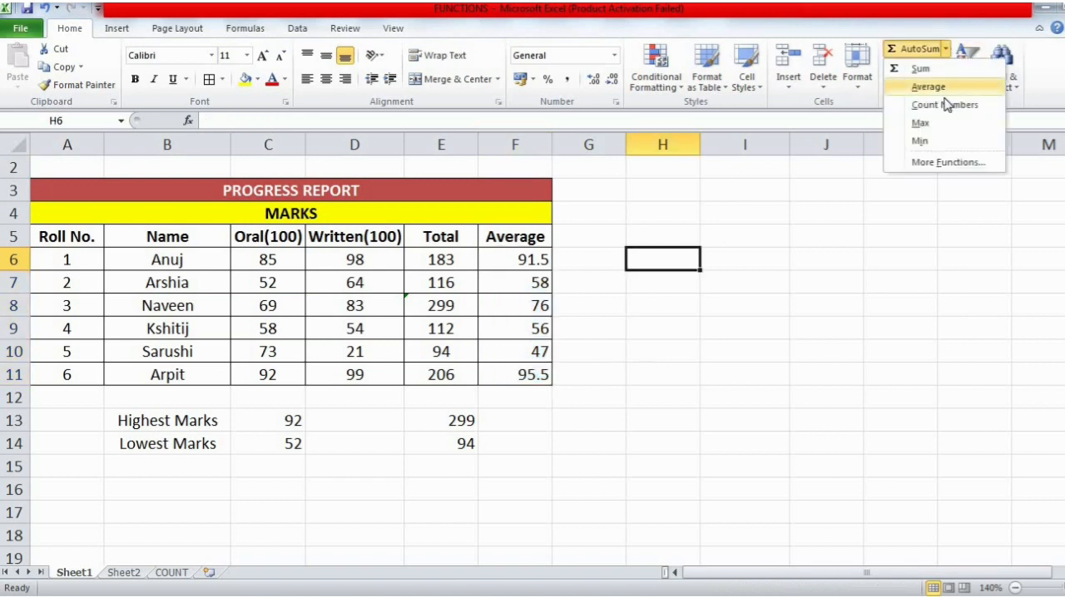
pyautogui.click(944, 105)
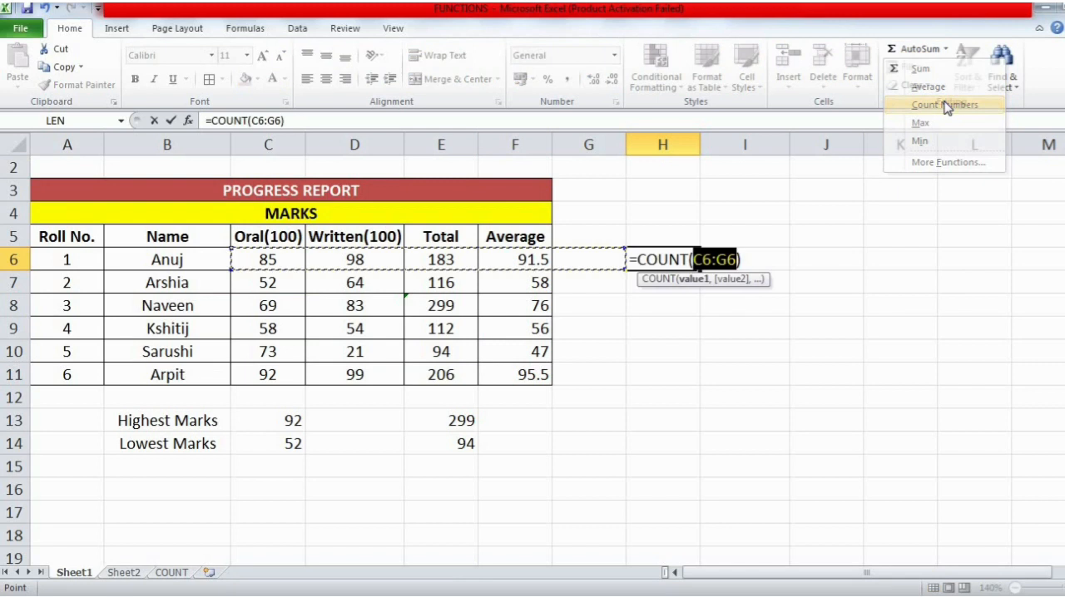
pyautogui.click(547, 260)
pyautogui.moveTo(547, 260); pyautogui.dragTo(534, 378)
pyautogui.press('Return')
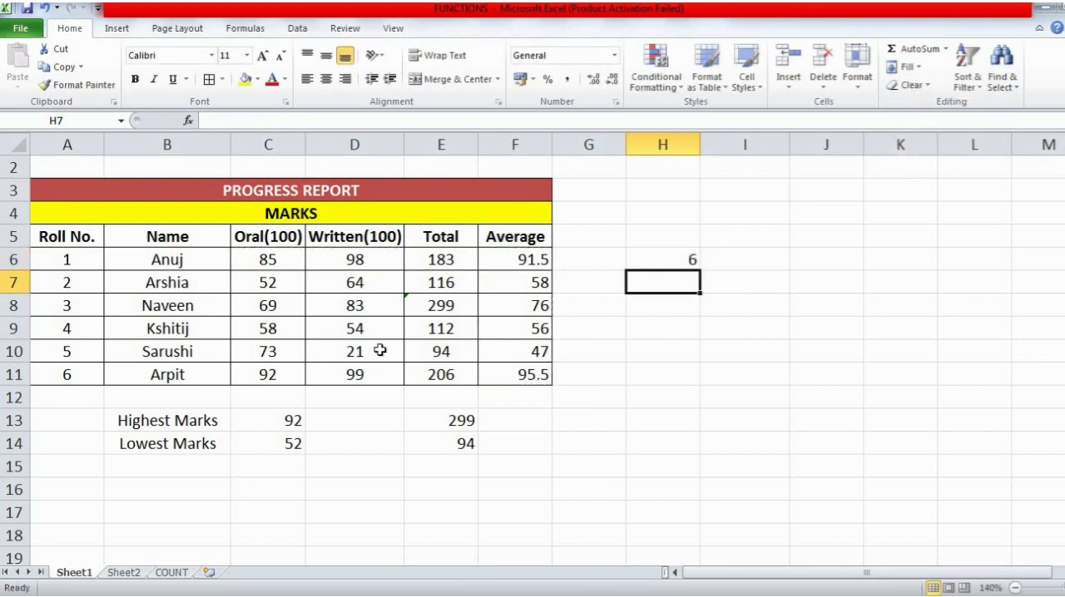
# - Check the COUNT formula in H6 and go through the Average column cell by cell to verify the count
pyautogui.click(671, 263)
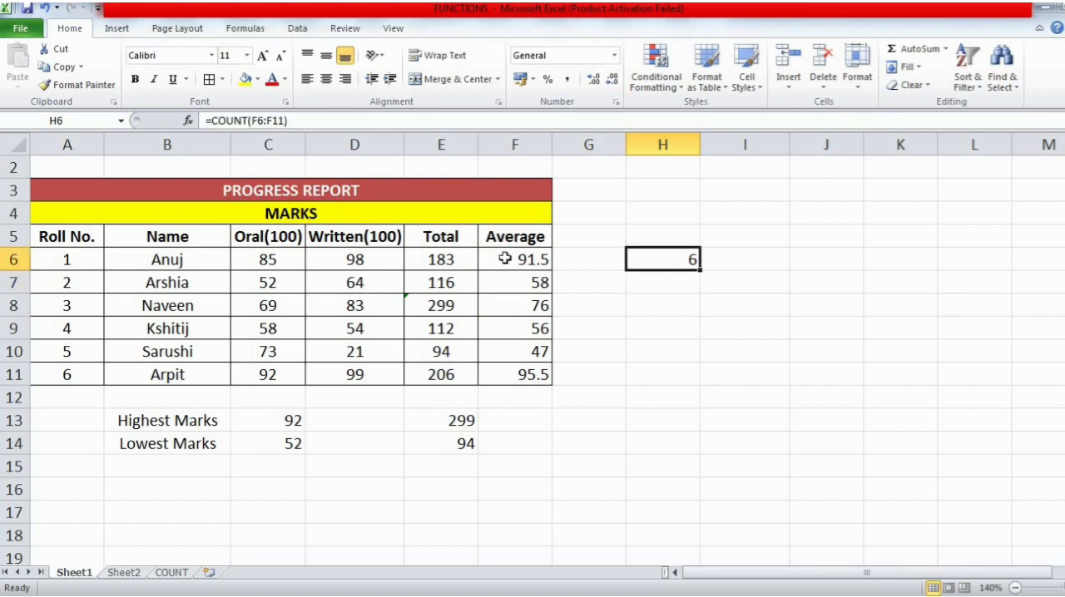
pyautogui.click(507, 259)
pyautogui.click(509, 287)
pyautogui.click(510, 306)
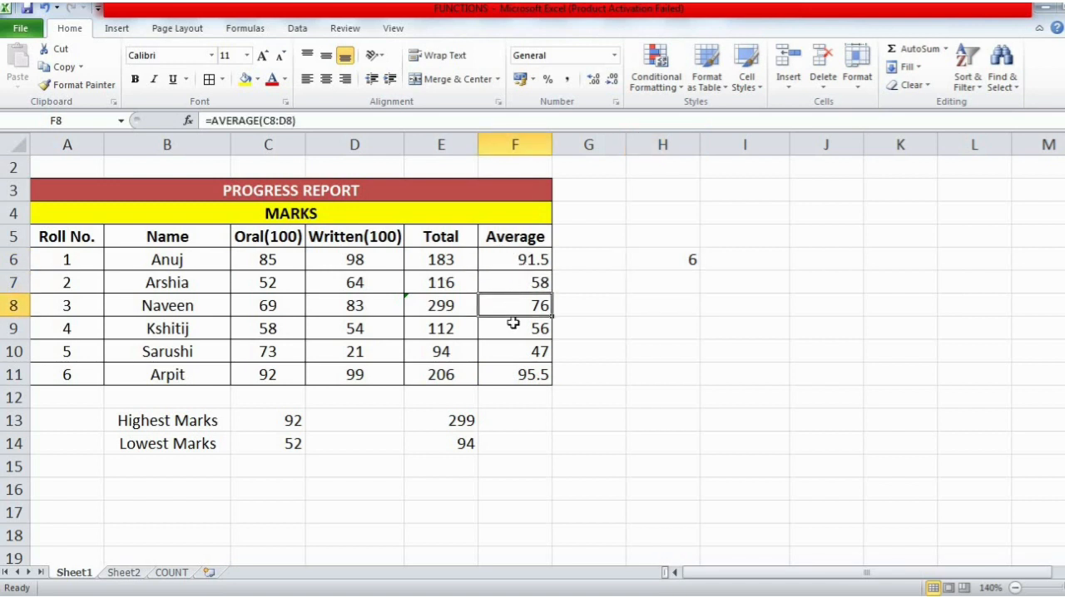
pyautogui.click(511, 328)
pyautogui.click(514, 352)
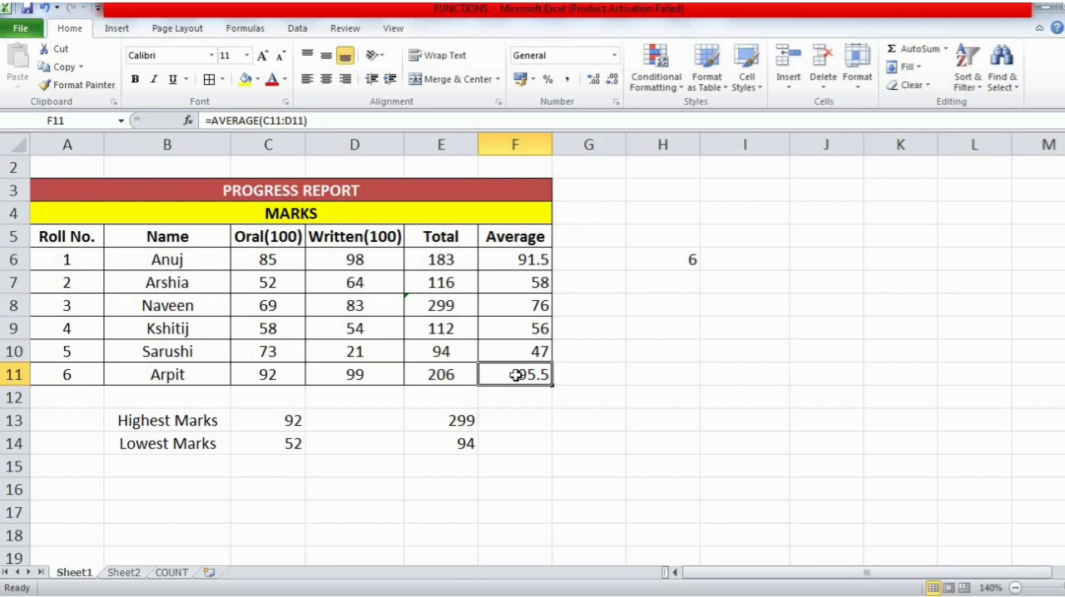
# - Open the COUNT sheet and examine the DATE column's heading and its first January dates
pyautogui.click(171, 573)
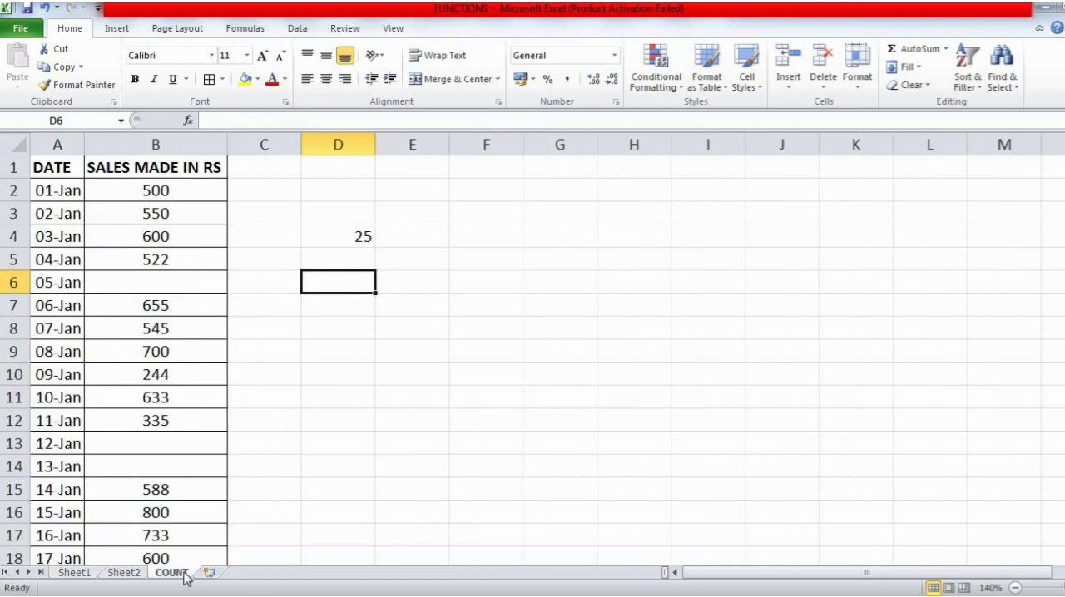
pyautogui.click(69, 168)
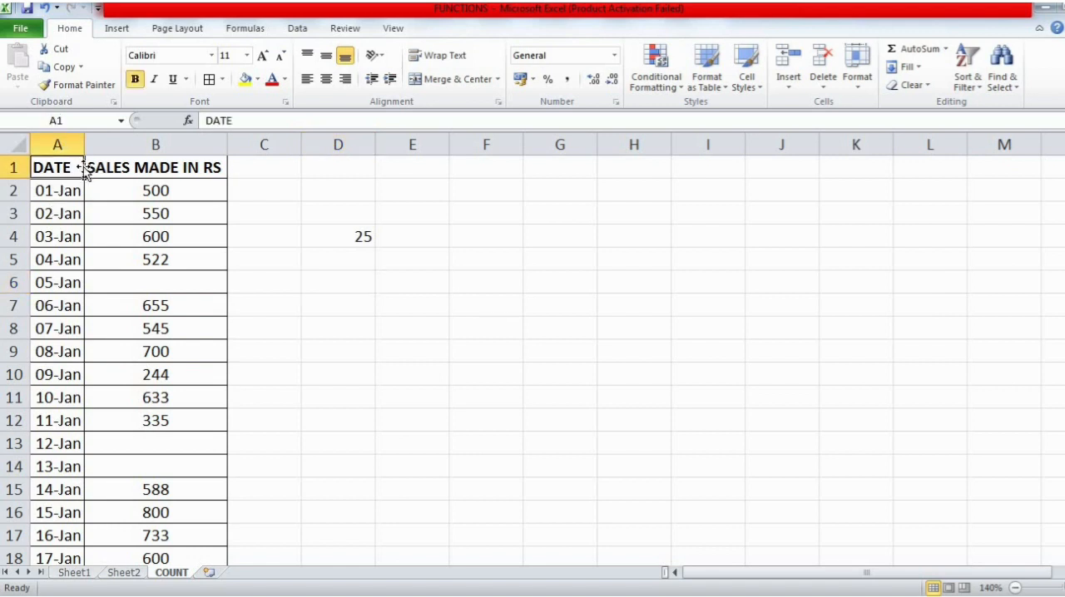
pyautogui.click(77, 191)
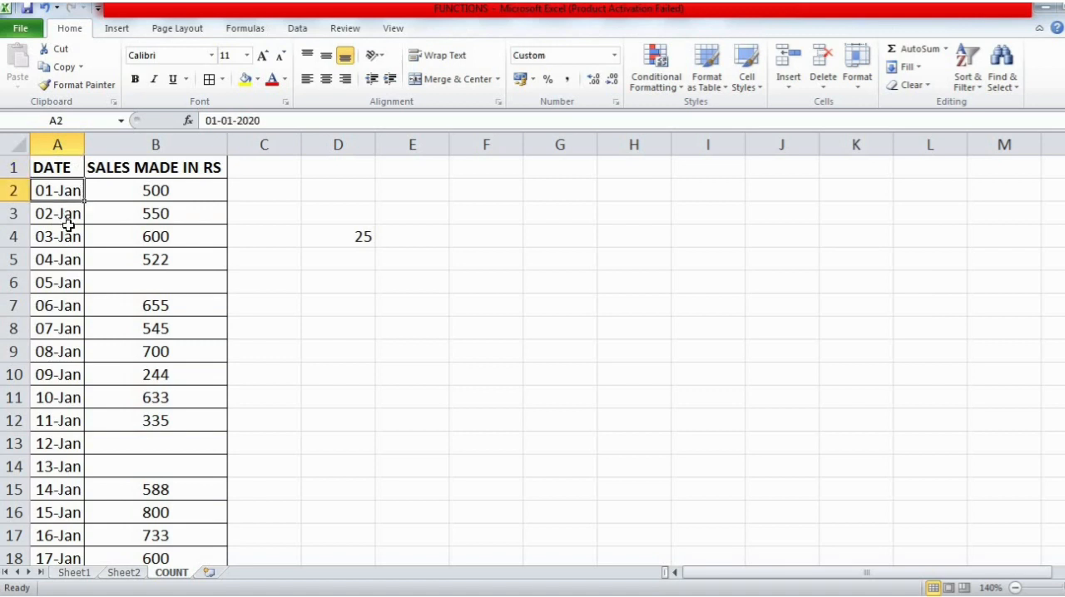
pyautogui.click(69, 235)
pyautogui.click(64, 194)
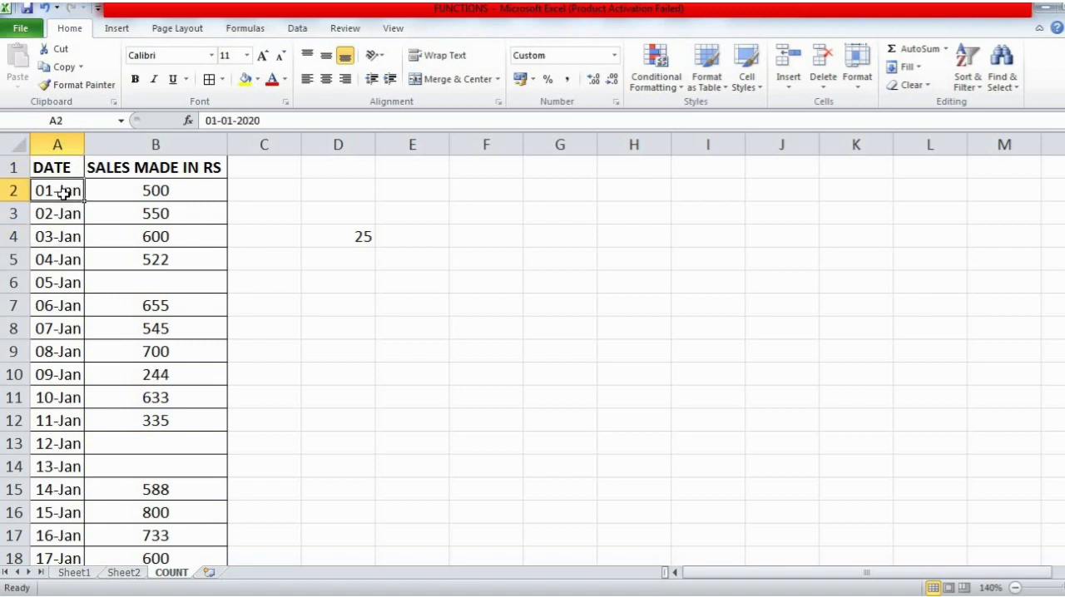
# - Compare each date from 01-Jan to 05-Jan with its entry in the SALES MADE IN RS column
pyautogui.click(177, 191)
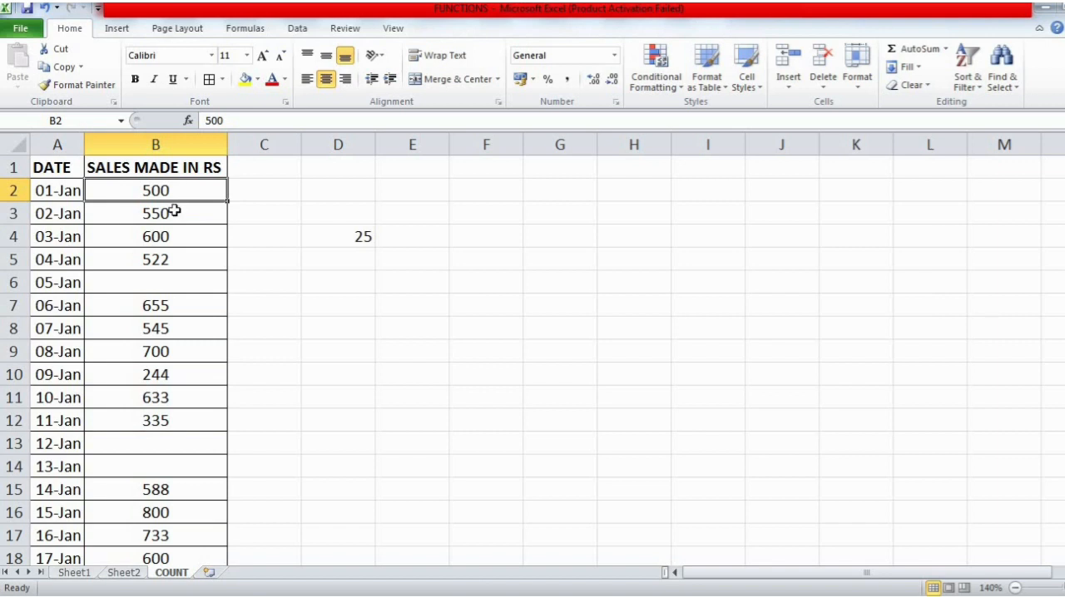
pyautogui.click(81, 213)
pyautogui.click(119, 215)
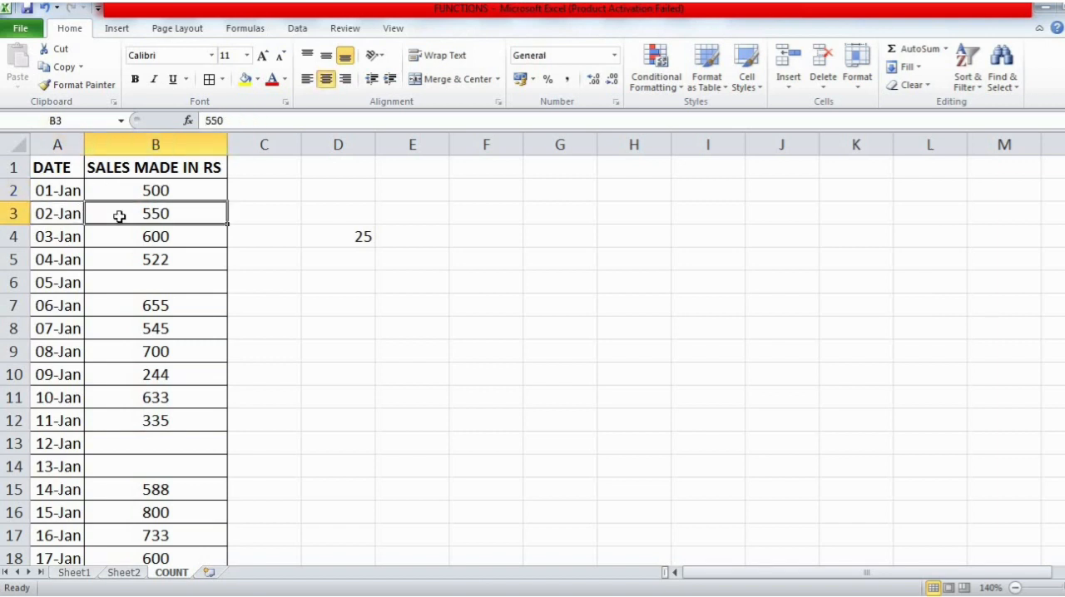
pyautogui.click(77, 239)
pyautogui.click(152, 236)
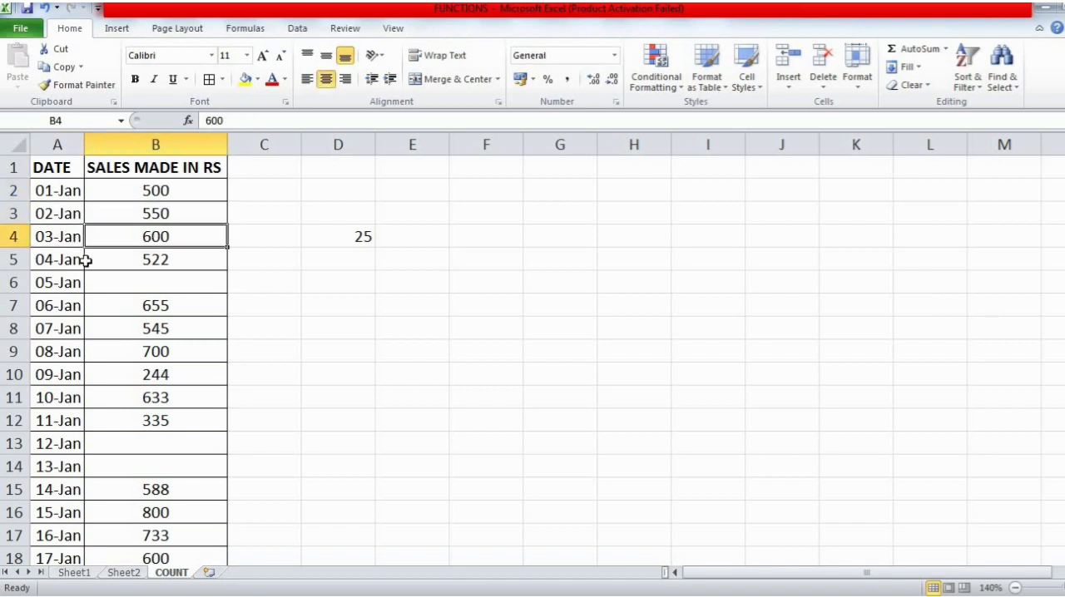
pyautogui.click(82, 265)
pyautogui.click(141, 258)
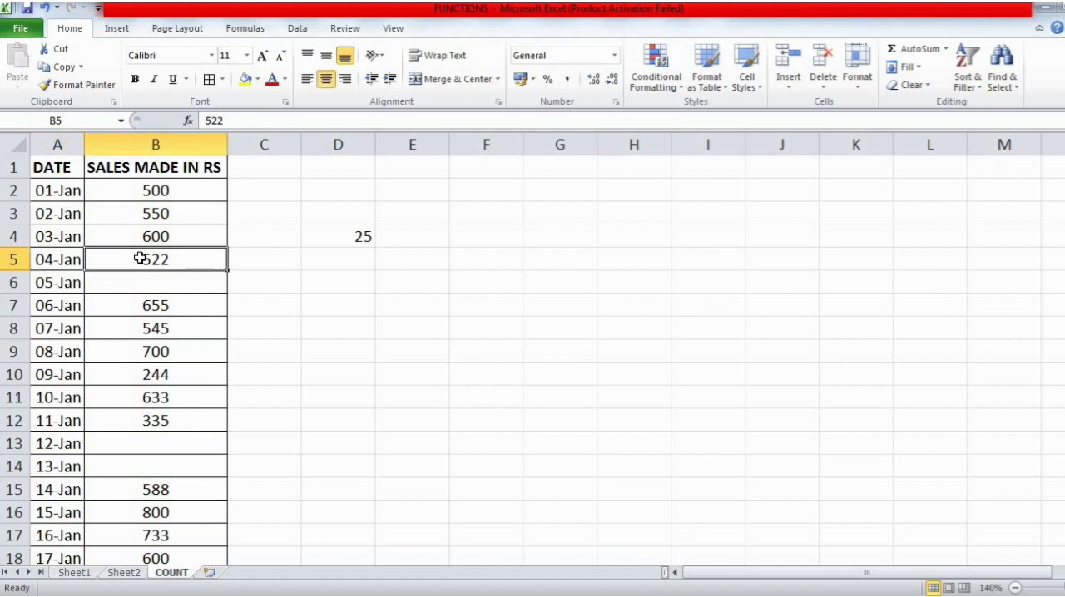
pyautogui.click(78, 283)
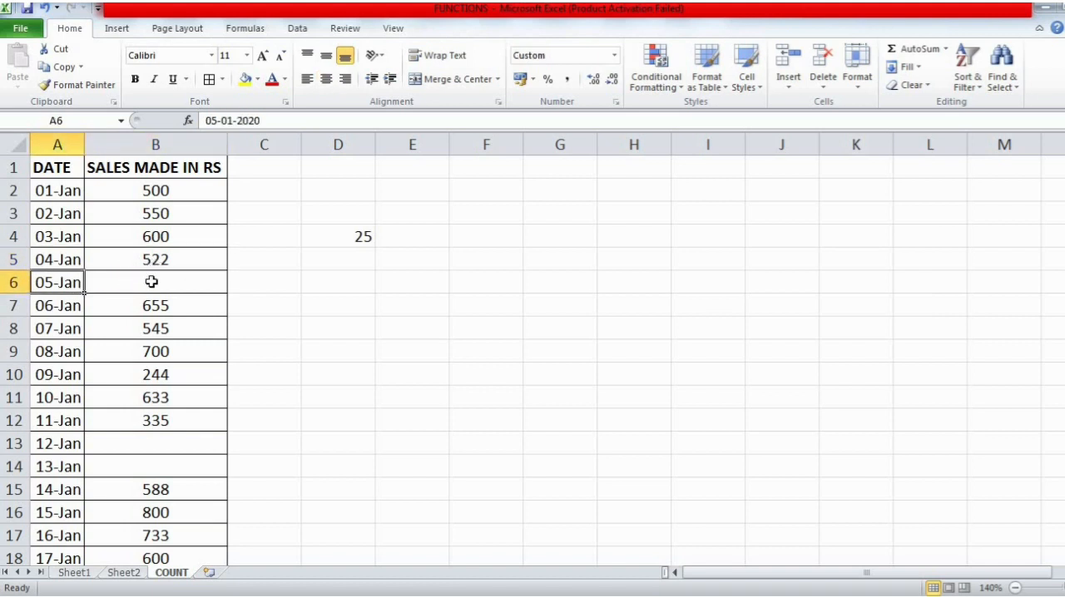
pyautogui.click(152, 282)
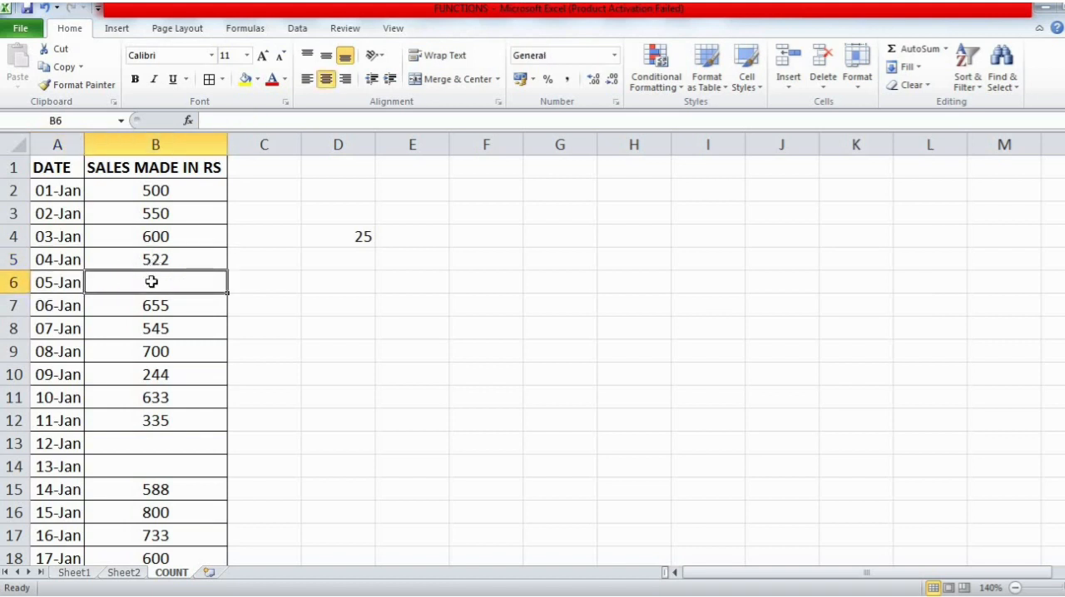
# - Clear D4 and count the days with sales there with AutoSum's Count Numbers over B2:B32
pyautogui.click(352, 229)
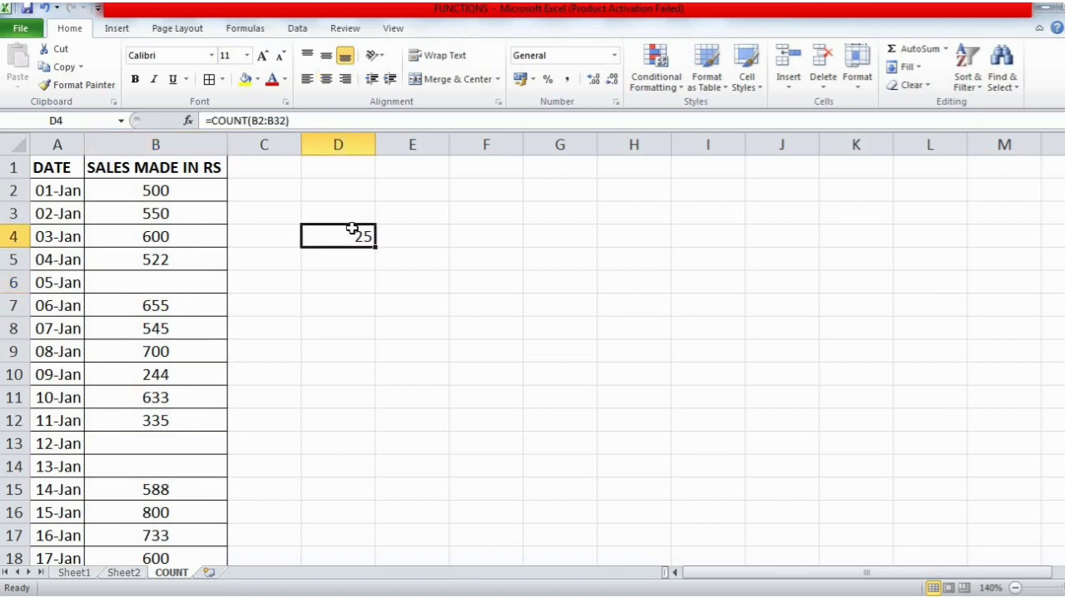
pyautogui.press('Delete')
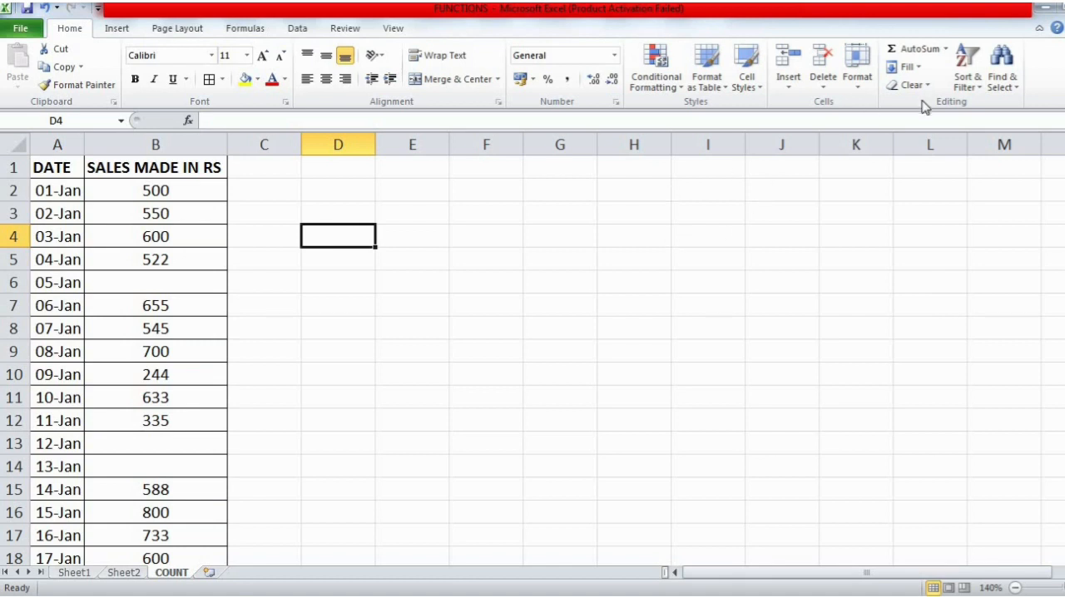
pyautogui.click(946, 48)
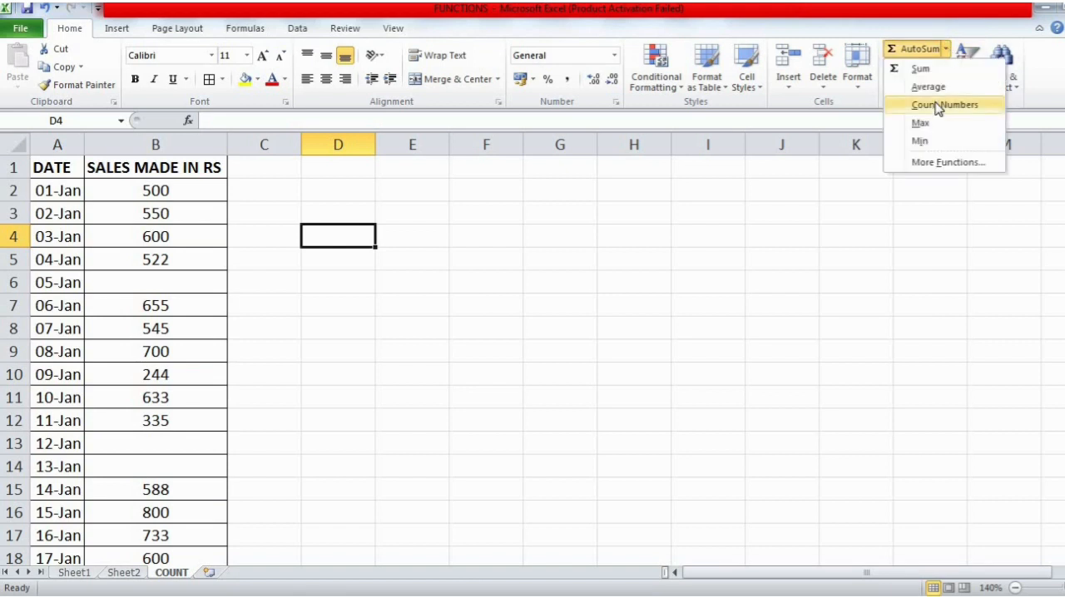
pyautogui.click(938, 105)
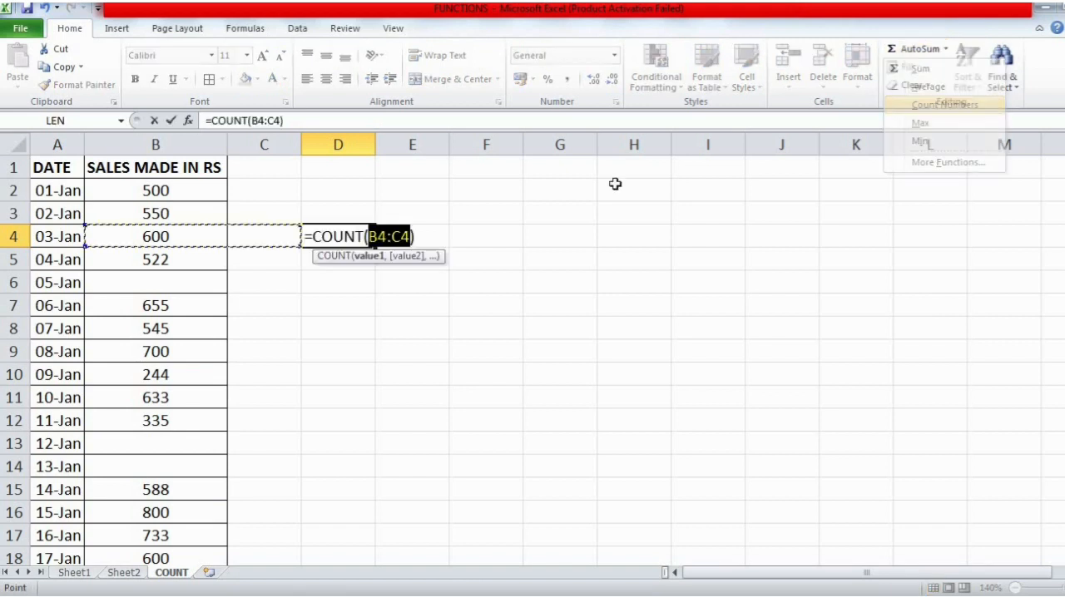
pyautogui.click(174, 191)
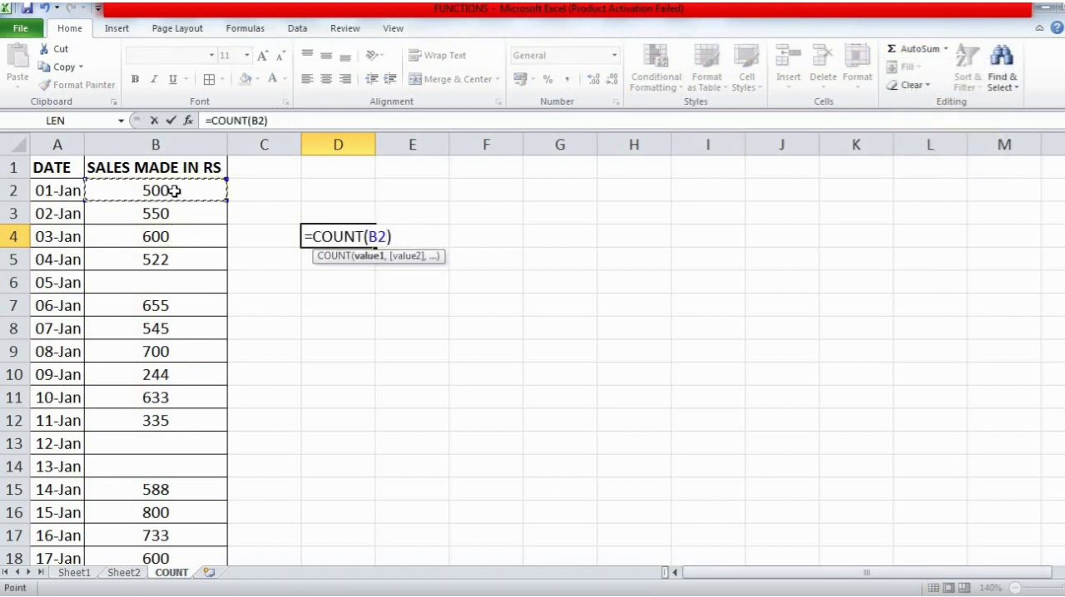
pyautogui.hotkey('shift', 'Down')
pyautogui.hotkey('shift', 'Down')
pyautogui.hotkey('shift', 'Down')
pyautogui.hotkey('shift', 'Down')
pyautogui.hotkey('shift', 'Down')
pyautogui.hotkey('shift', 'Down')
pyautogui.hotkey('shift', 'Down')
pyautogui.hotkey('shift', 'Down')
pyautogui.hotkey('shift', 'Down')
pyautogui.hotkey('shift', 'Down')
pyautogui.hotkey('shift', 'Down')
pyautogui.hotkey('shift', 'Down')
pyautogui.hotkey('shift', 'Down')
pyautogui.hotkey('shift', 'Down')
pyautogui.hotkey('shift', 'Down')
pyautogui.hotkey('shift', 'Down')
pyautogui.hotkey('shift', 'Down')
pyautogui.hotkey('shift', 'Down')
pyautogui.hotkey('shift', 'Down')
pyautogui.hotkey('shift', 'Down')
pyautogui.hotkey('shift', 'Down')
pyautogui.hotkey('shift', 'Down')
pyautogui.hotkey('shift', 'Down')
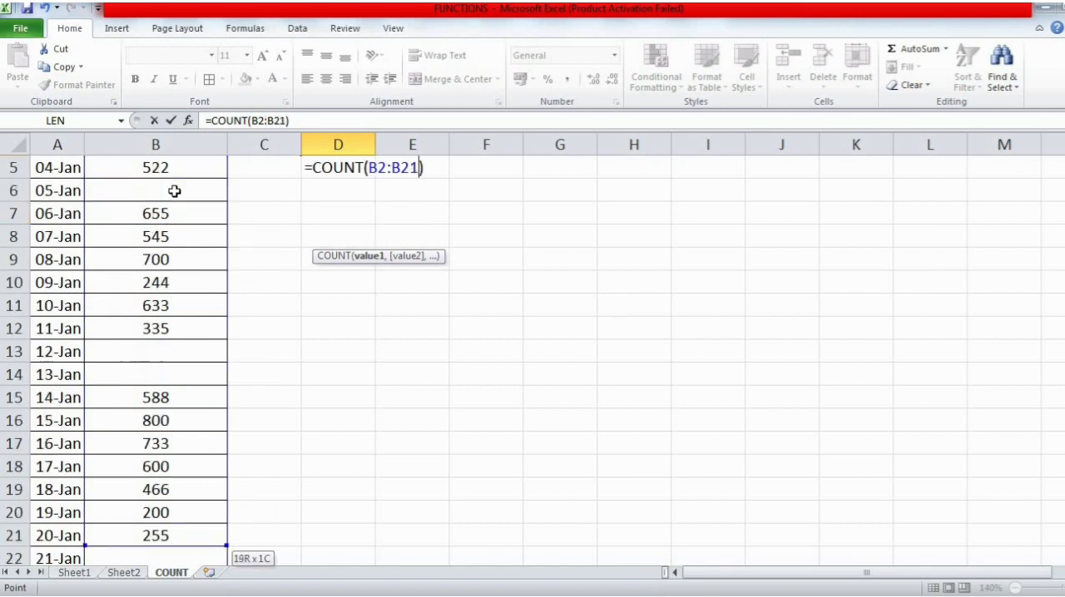
pyautogui.hotkey('shift', 'Up')
pyautogui.hotkey('shift', 'Up')
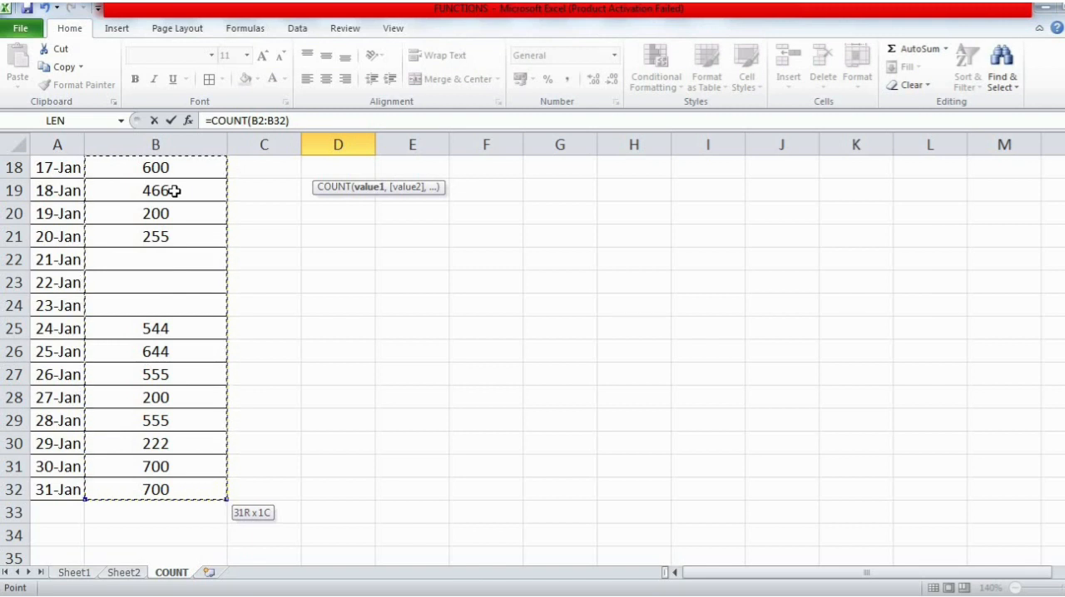
pyautogui.press('Escape')
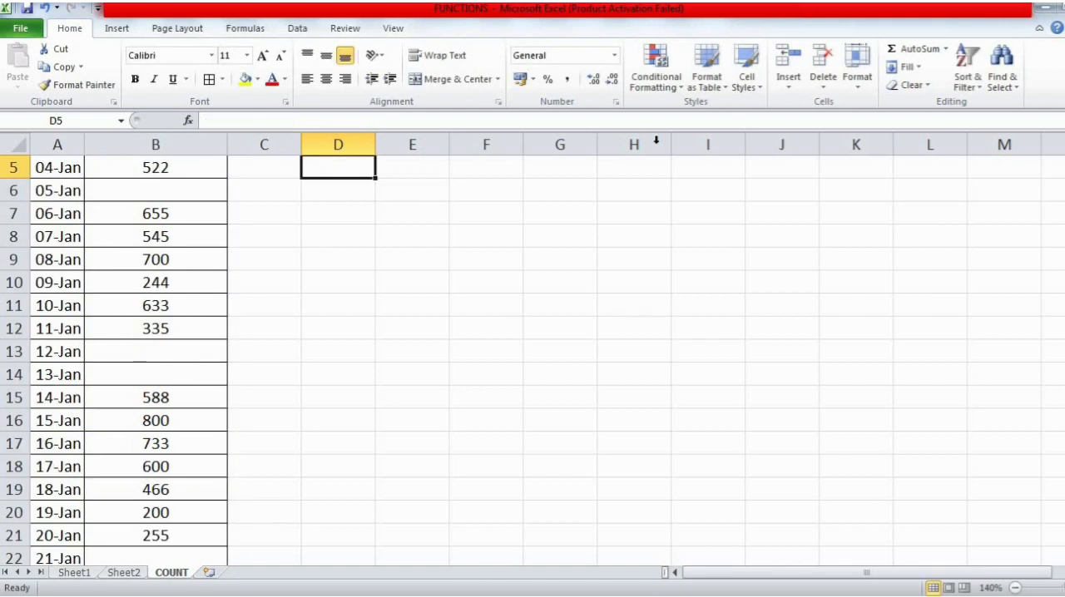
pyautogui.scroll(2, 1047, 268)
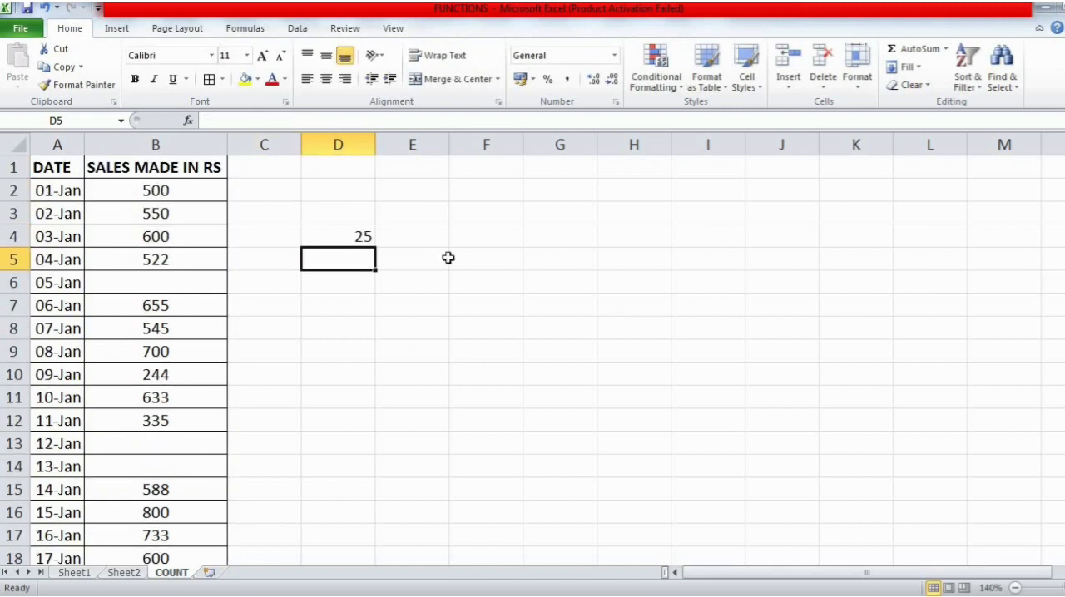
# - Check the COUNT formula in D4 and go down the SALES MADE IN RS column from 05-Jan through 31-Jan, looking for blank days
pyautogui.click(339, 237)
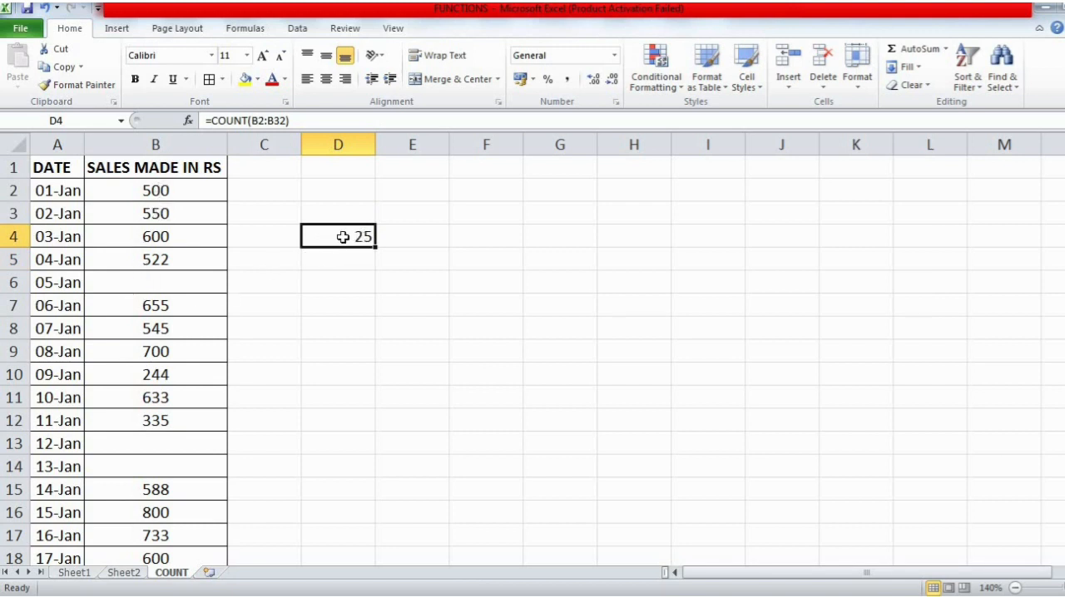
pyautogui.click(205, 287)
pyautogui.press('Down')
pyautogui.press('Down')
pyautogui.press('Down')
pyautogui.press('Down')
pyautogui.press('Down')
pyautogui.press('Down')
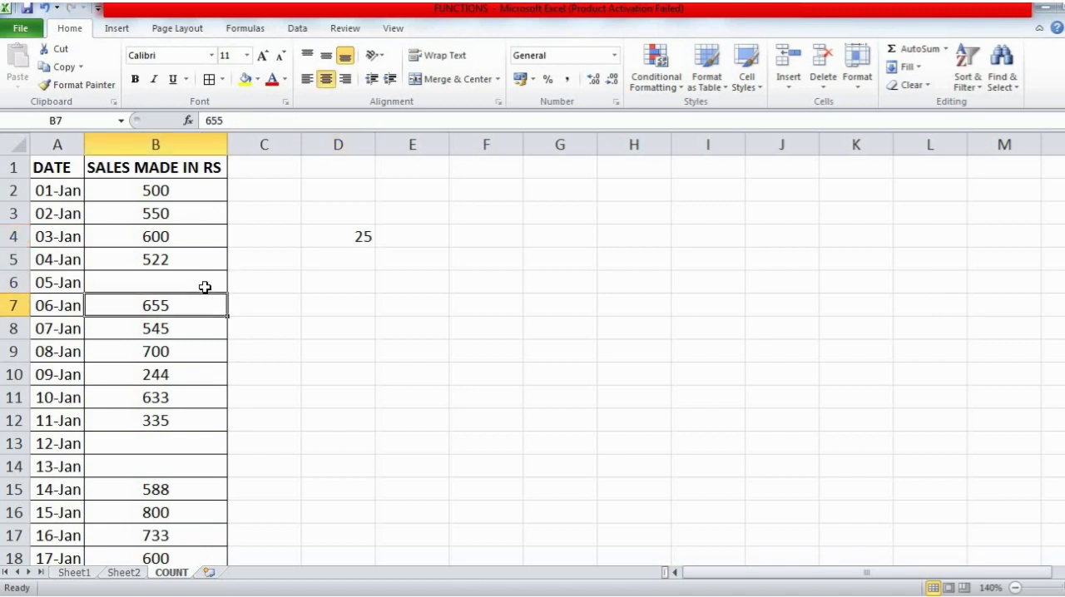
pyautogui.press('Down')
pyautogui.press('Down')
pyautogui.press('Down')
pyautogui.press('Down')
pyautogui.press('Down')
pyautogui.press('Down')
pyautogui.press('Down')
pyautogui.press('Down')
pyautogui.press('Down')
pyautogui.press('Down')
pyautogui.press('Down')
pyautogui.press('Down')
pyautogui.press('Down')
pyautogui.press('Down')
pyautogui.press('Down')
pyautogui.press('Down')
pyautogui.press('Down')
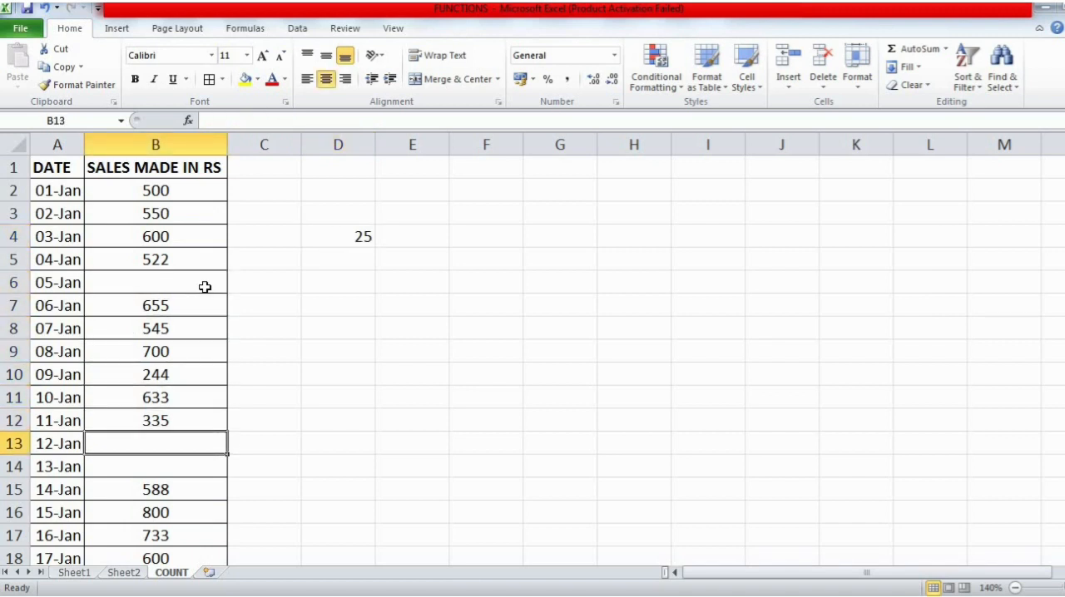
pyautogui.press('Down')
pyautogui.press('Down')
pyautogui.press('Down')
pyautogui.press('Down')
pyautogui.press('Down')
pyautogui.press('Down')
pyautogui.press('Down')
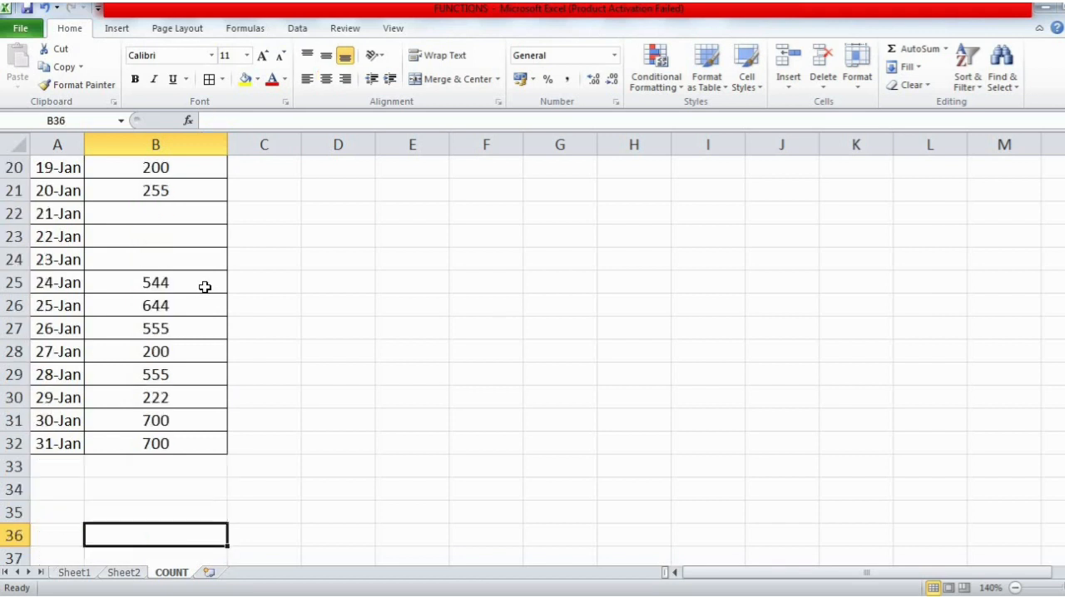
# - Go back up the SALES MADE IN RS column to the 05-Jan entry, rechecking which dates have no sales
pyautogui.press('Up')
pyautogui.press('Up')
pyautogui.press('Up')
pyautogui.press('Up')
pyautogui.press('Up')
pyautogui.press('Up')
pyautogui.press('Up')
pyautogui.press('Up')
pyautogui.press('Up')
pyautogui.press('Up')
pyautogui.press('Up')
pyautogui.press('Up')
pyautogui.press('Up')
pyautogui.press('Up')
pyautogui.press('Up')
pyautogui.press('Up')
pyautogui.press('Up')
pyautogui.press('Up')
pyautogui.press('Up')
pyautogui.press('Up')
pyautogui.press('Up')
pyautogui.press('Up')
pyautogui.press('Up')
pyautogui.press('Up')
pyautogui.press('Up')
pyautogui.press('Up')
pyautogui.press('Up')
pyautogui.press('Up')
pyautogui.press('Up')
pyautogui.press('Up')
pyautogui.press('Up')
pyautogui.press('Up')
pyautogui.press('Up')
pyautogui.press('Up')
pyautogui.press('Up')
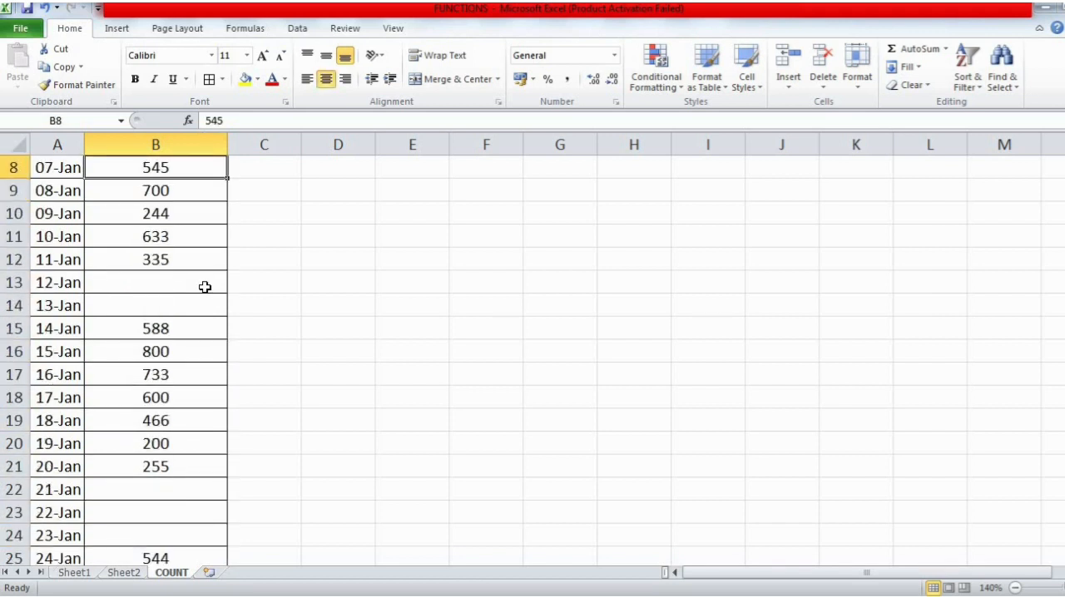
pyautogui.press('Down')
pyautogui.press('Down')
pyautogui.press('Down')
pyautogui.press('Down')
pyautogui.press('Down')
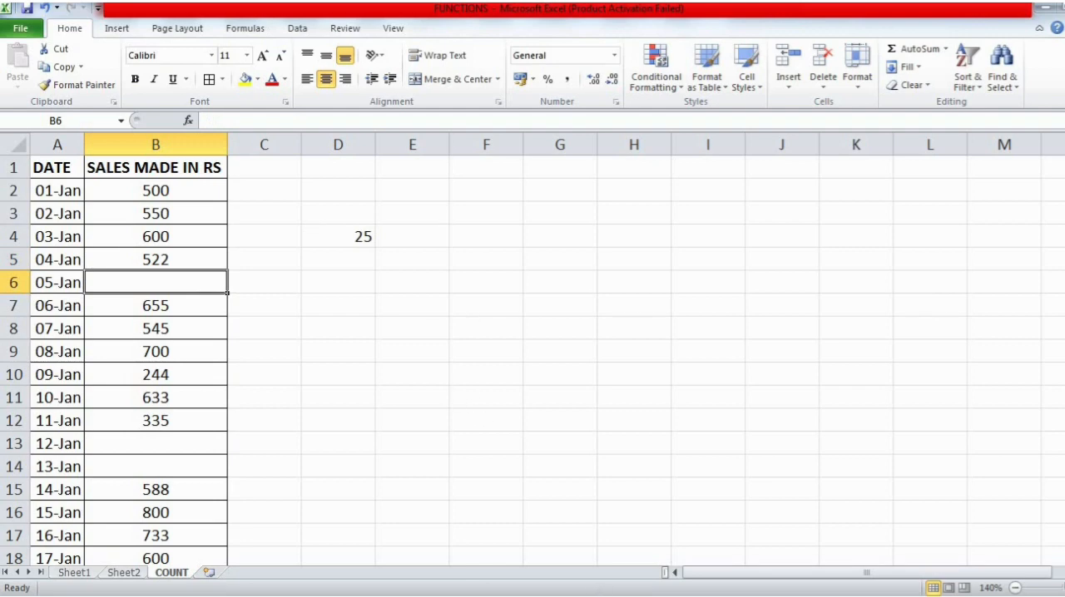
# - Switch to the Word notes and examine the table of functions and the FUNCTION LIBRARY section below the TODAY() tips
pyautogui.hotkey('alt', 'Tab')
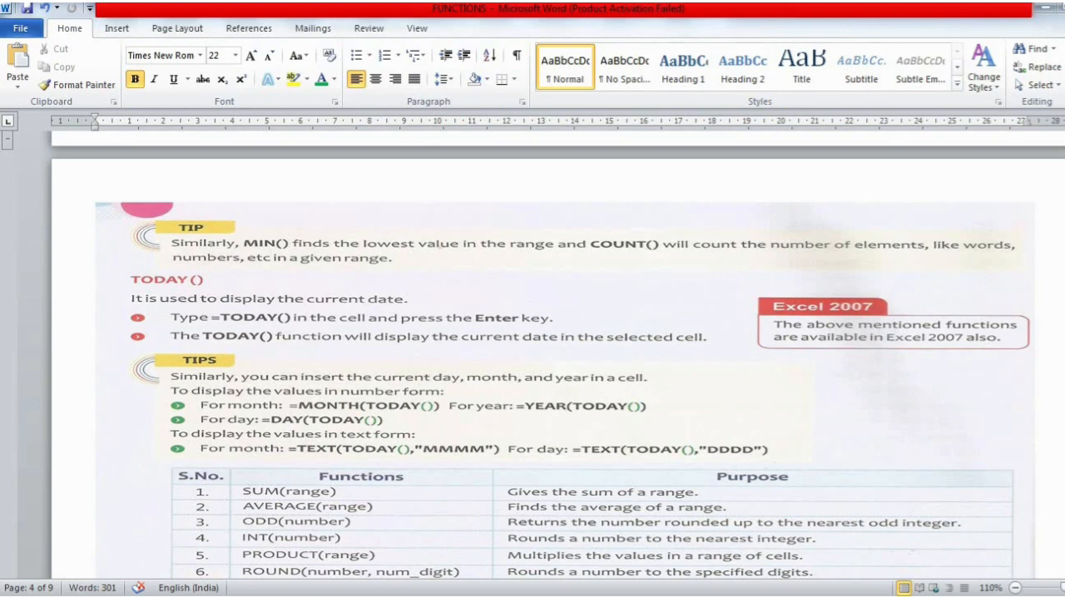
pyautogui.scroll(-5, 532, 350)
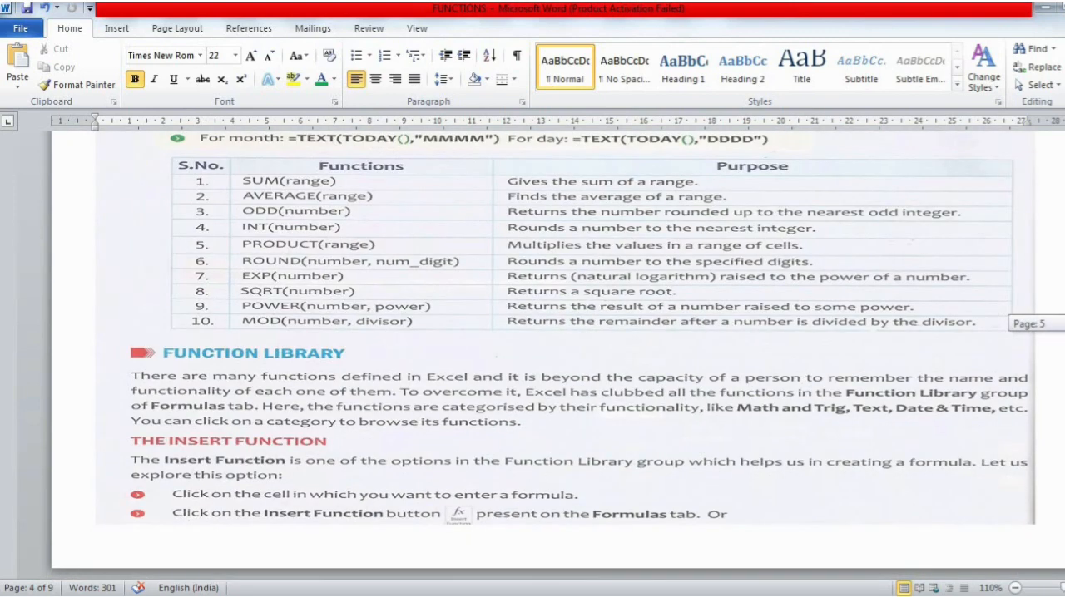
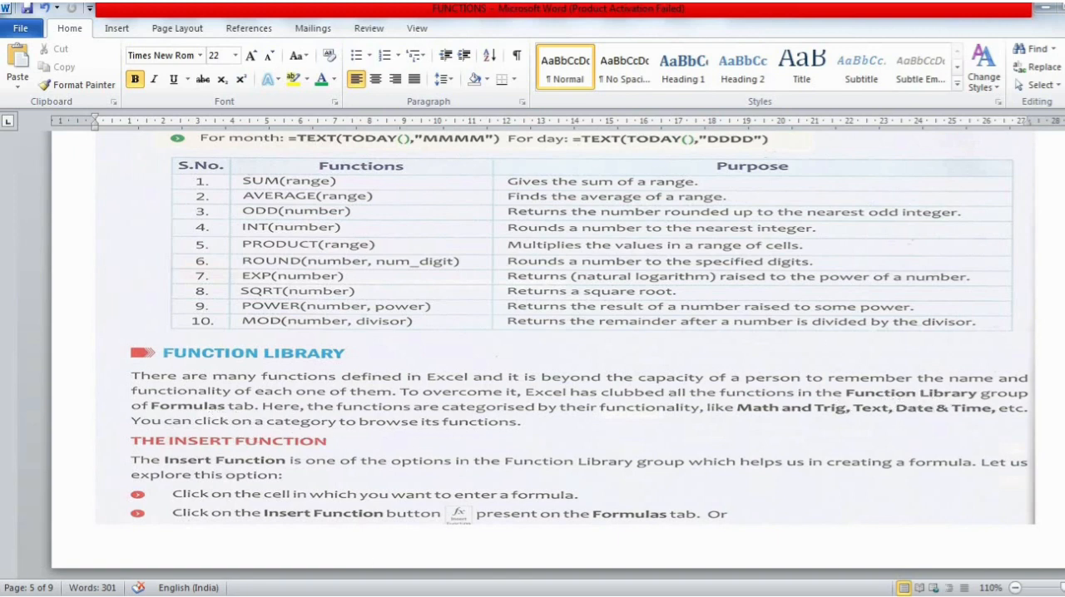
# - Switch to the Excel COUNT sheet, select E5 and browse the Function Library's Financial, Logical and Math & Trig function lists
pyautogui.hotkey('alt', 'Tab')
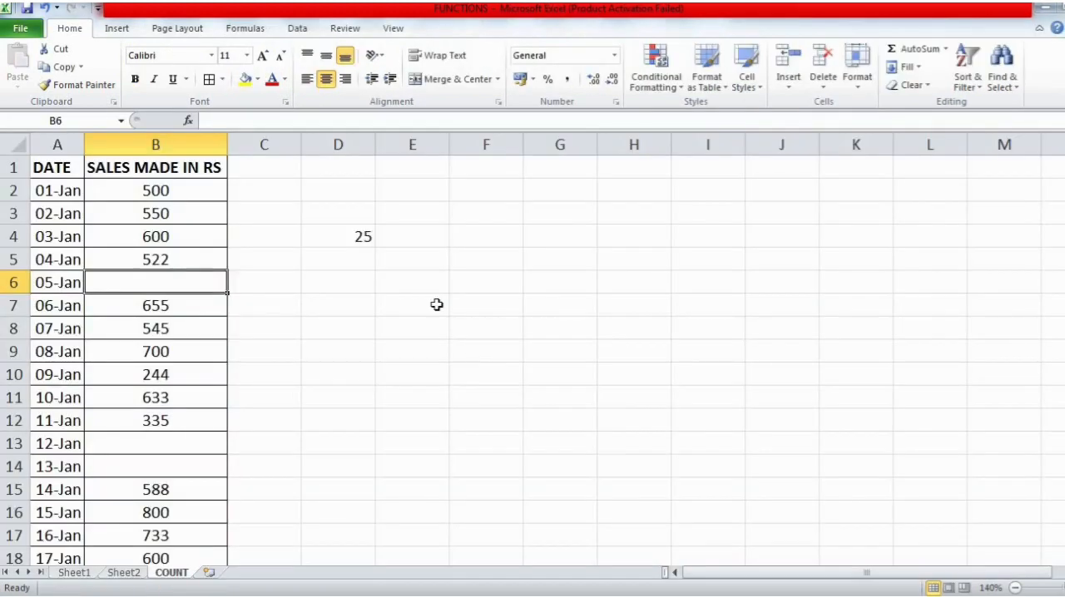
pyautogui.click(414, 253)
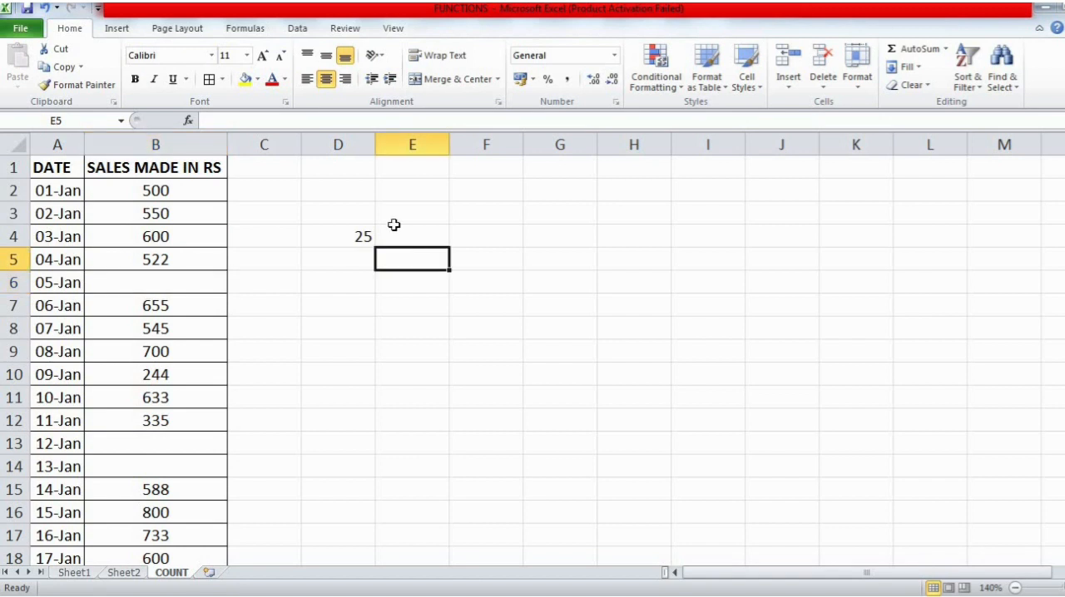
pyautogui.click(249, 30)
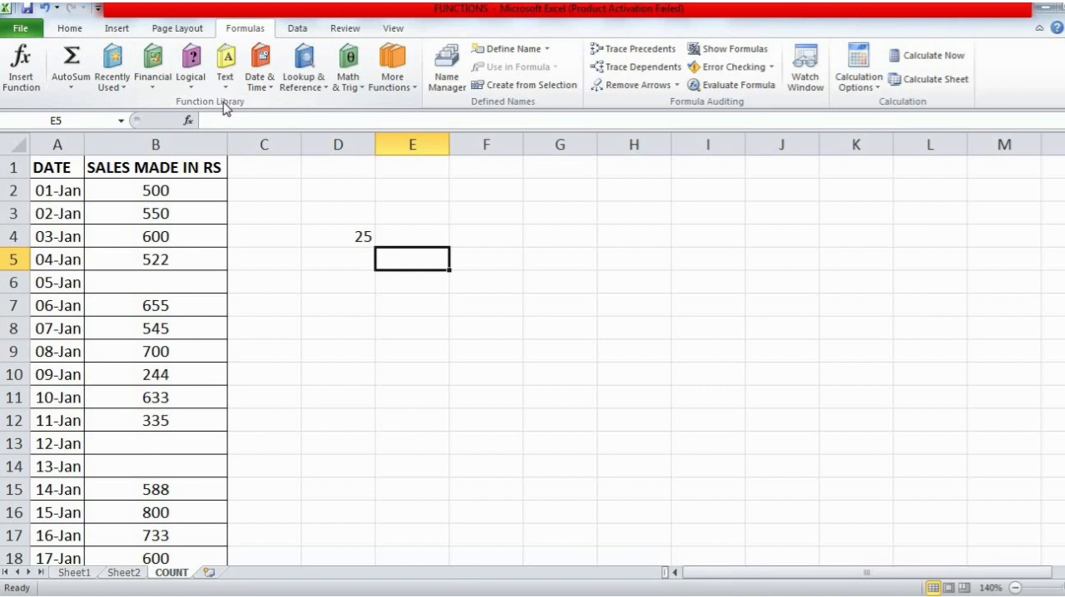
pyautogui.click(163, 90)
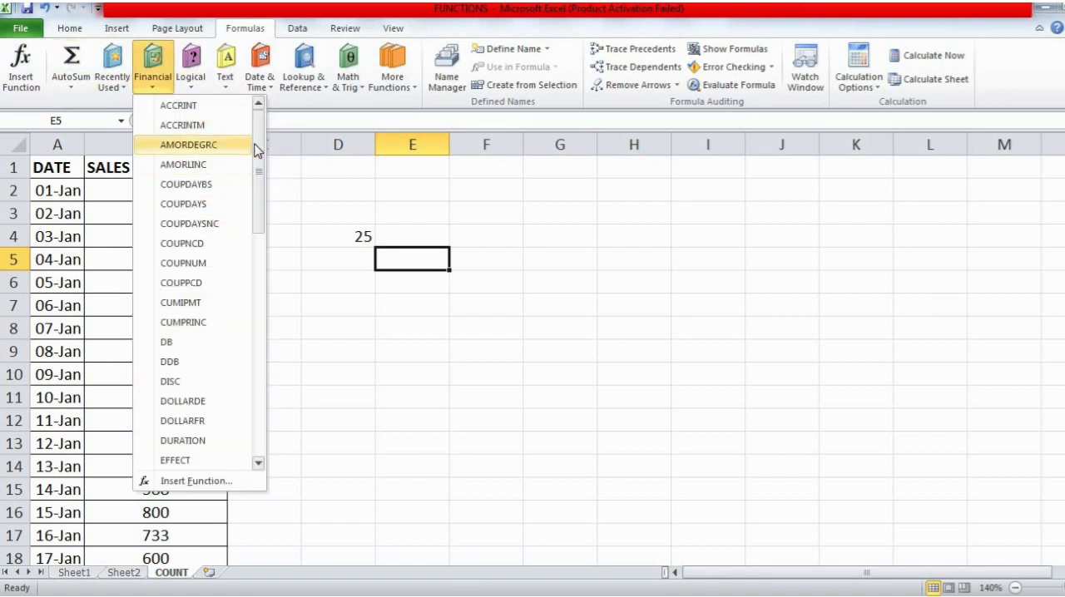
pyautogui.moveTo(262, 222); pyautogui.dragTo(265, 132)
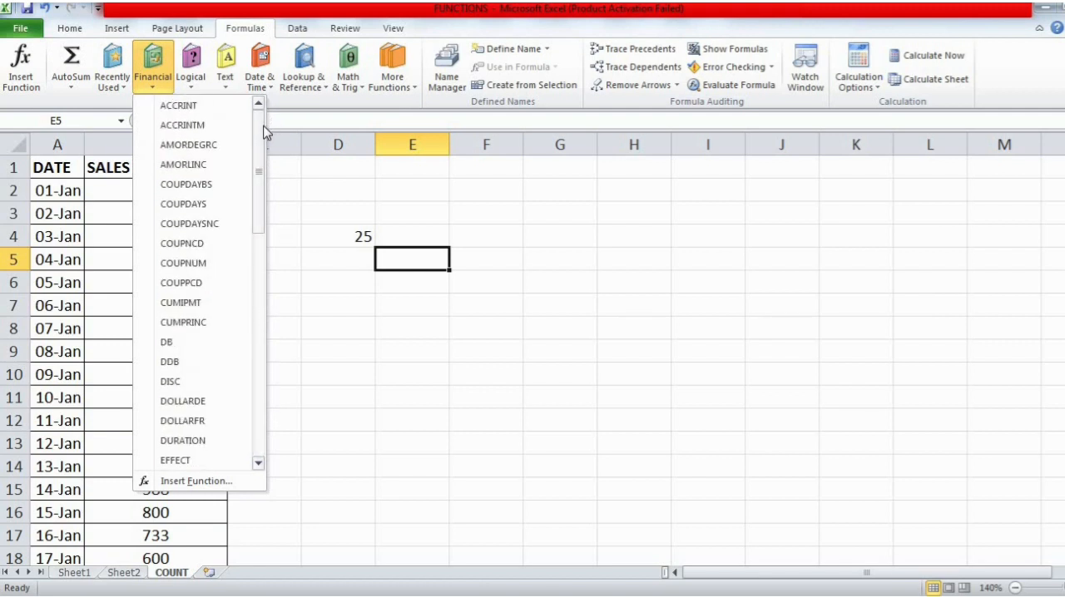
pyautogui.moveTo(264, 132); pyautogui.dragTo(261, 383)
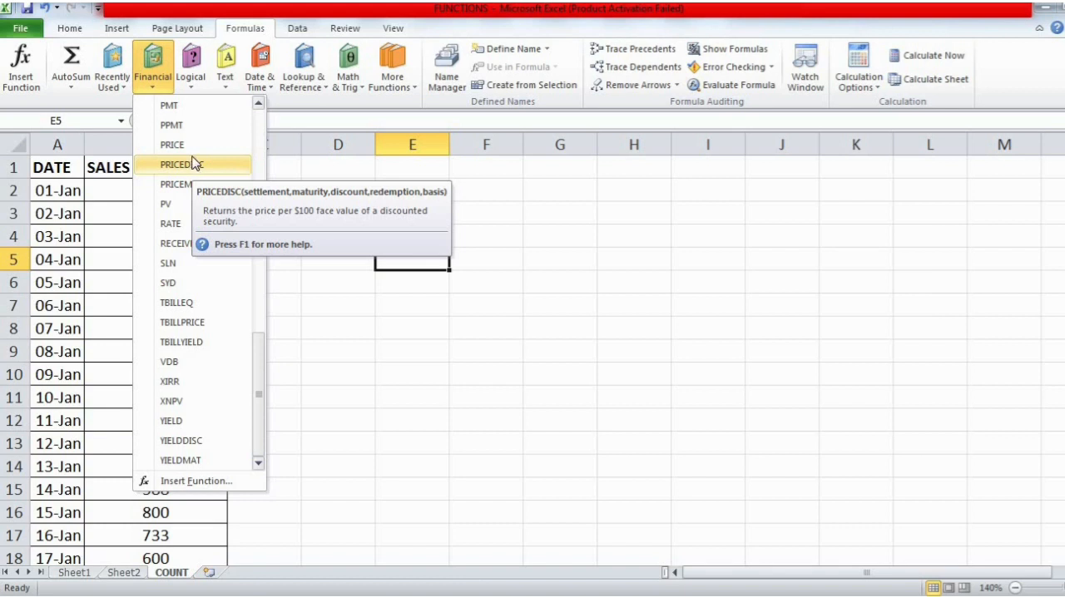
pyautogui.click(192, 83)
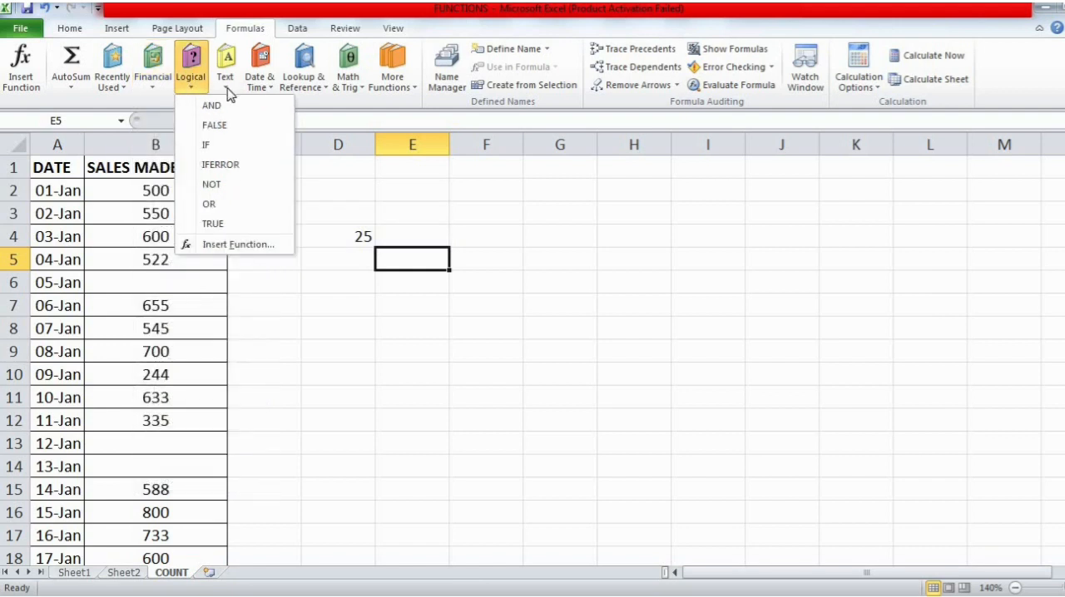
pyautogui.click(360, 90)
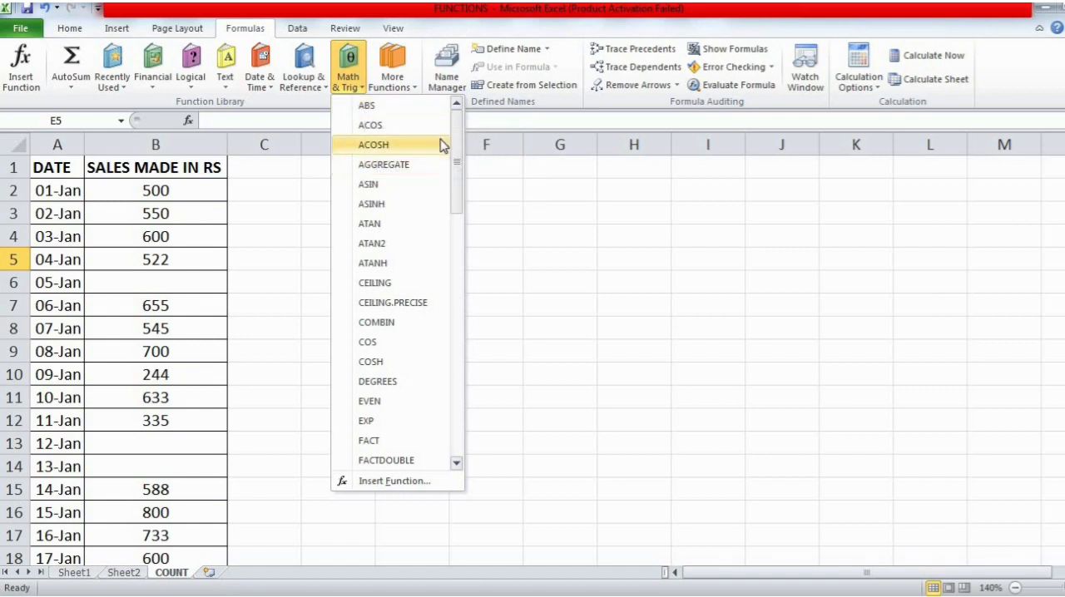
pyautogui.moveTo(454, 161); pyautogui.dragTo(462, 256)
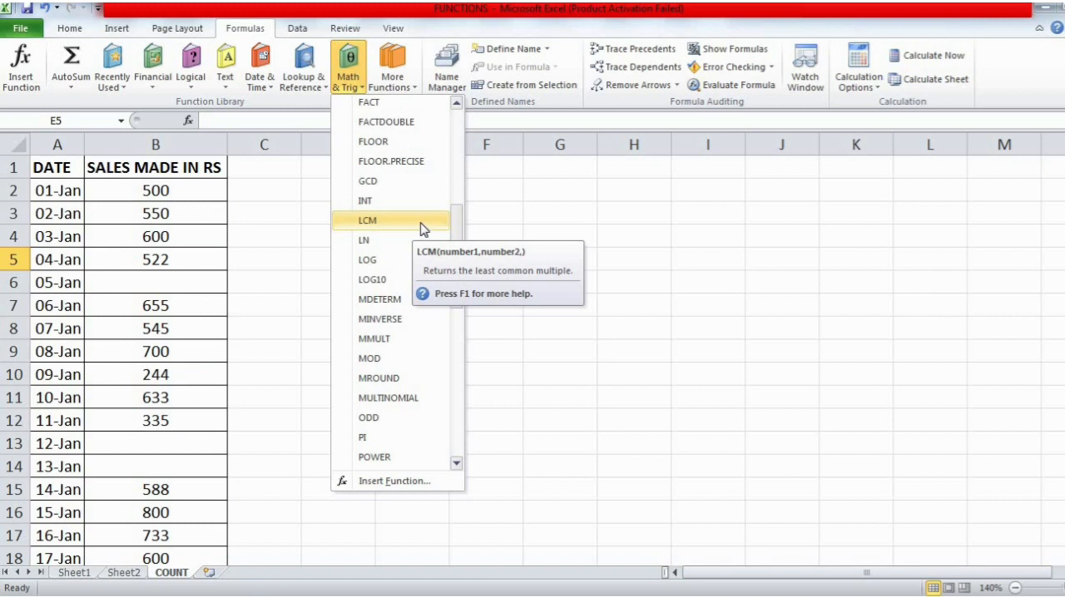
pyautogui.moveTo(458, 231); pyautogui.dragTo(464, 407)
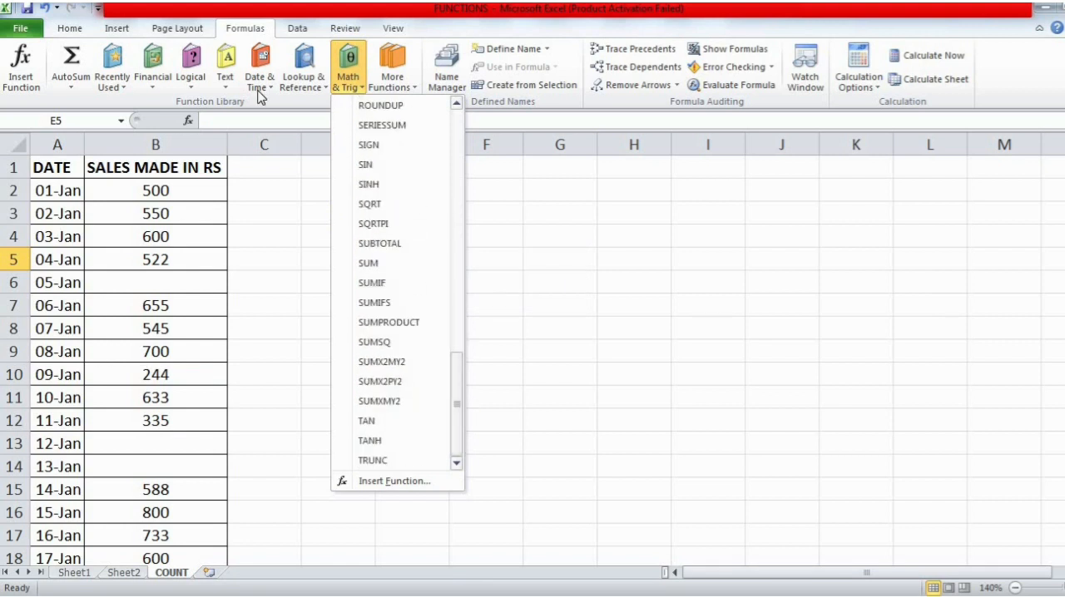
# - Bring up Insert Function for E5, look over its function categories and close it without inserting anything
pyautogui.click(25, 77)
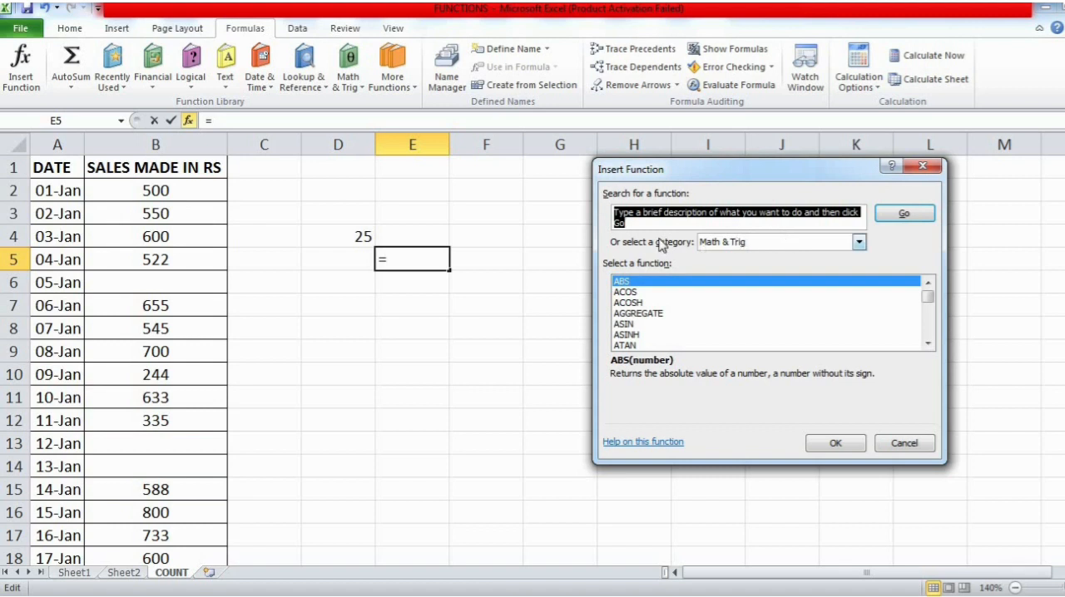
pyautogui.click(759, 243)
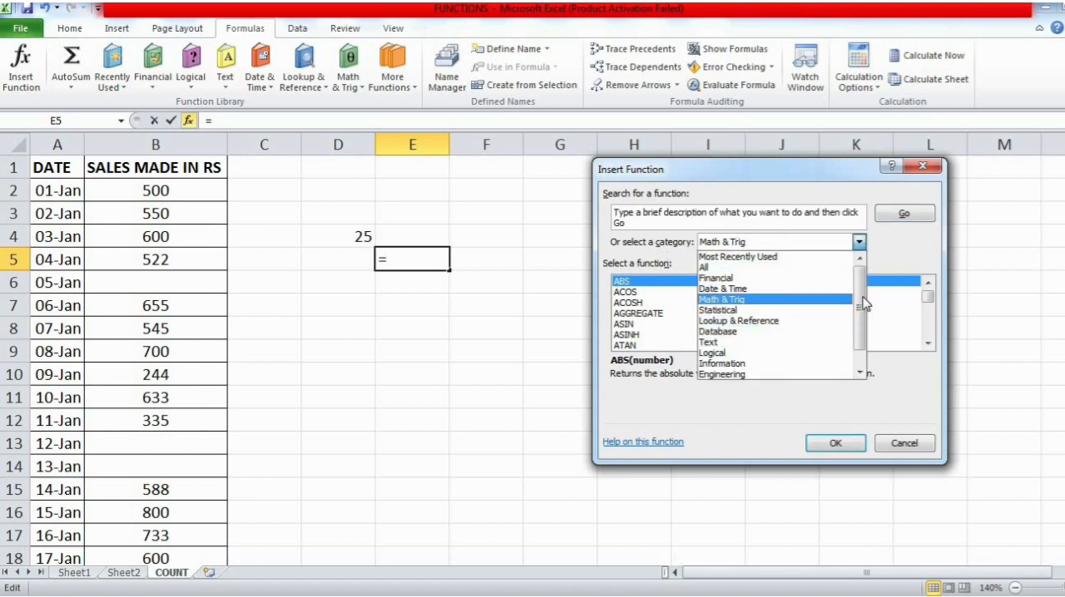
pyautogui.moveTo(862, 300); pyautogui.dragTo(770, 292)
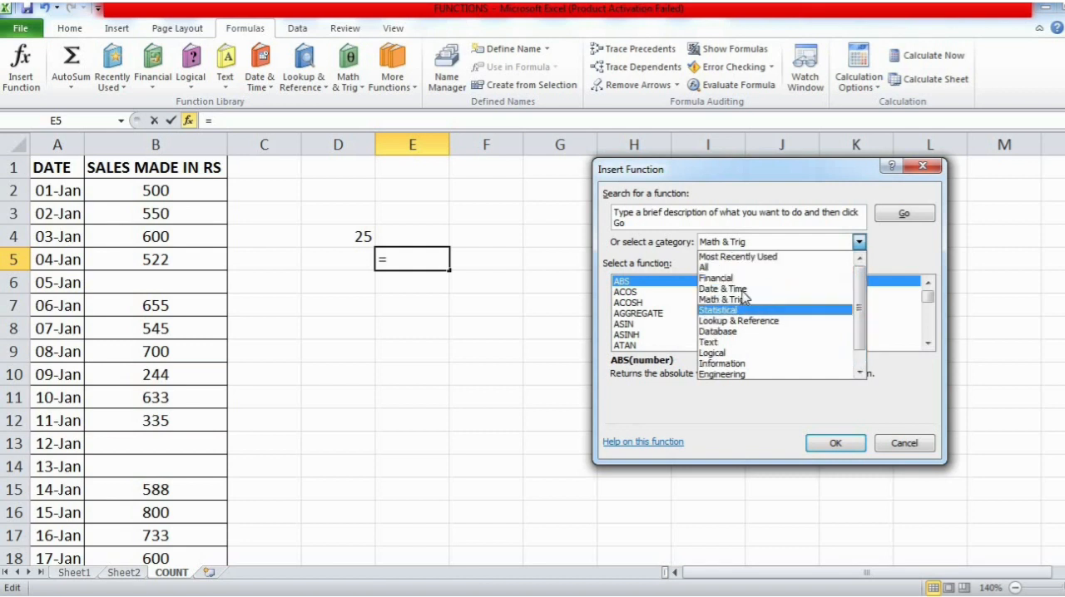
pyautogui.click(920, 168)
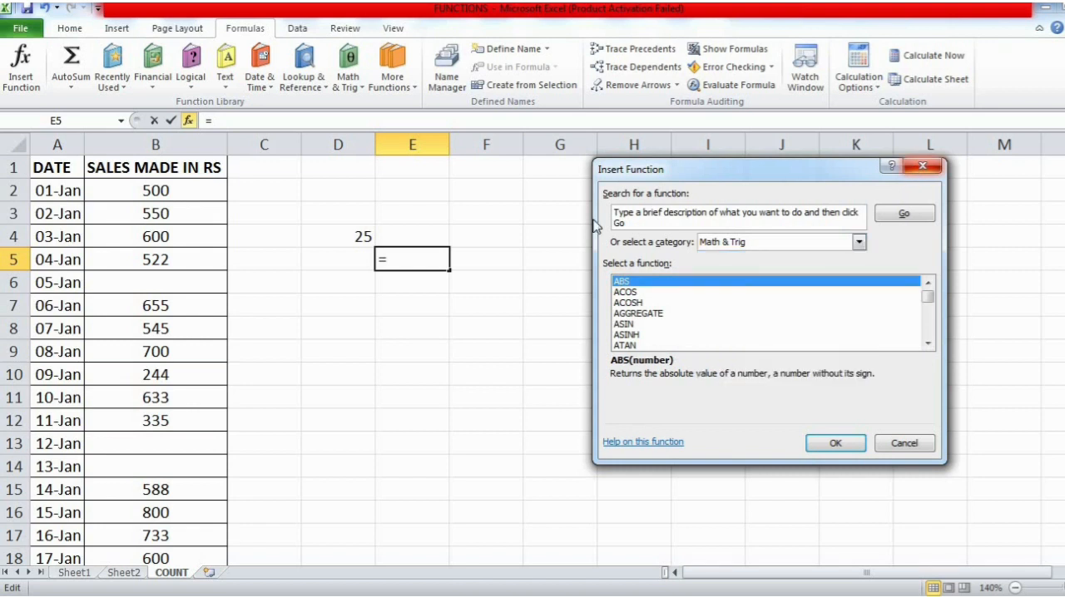
pyautogui.click(922, 166)
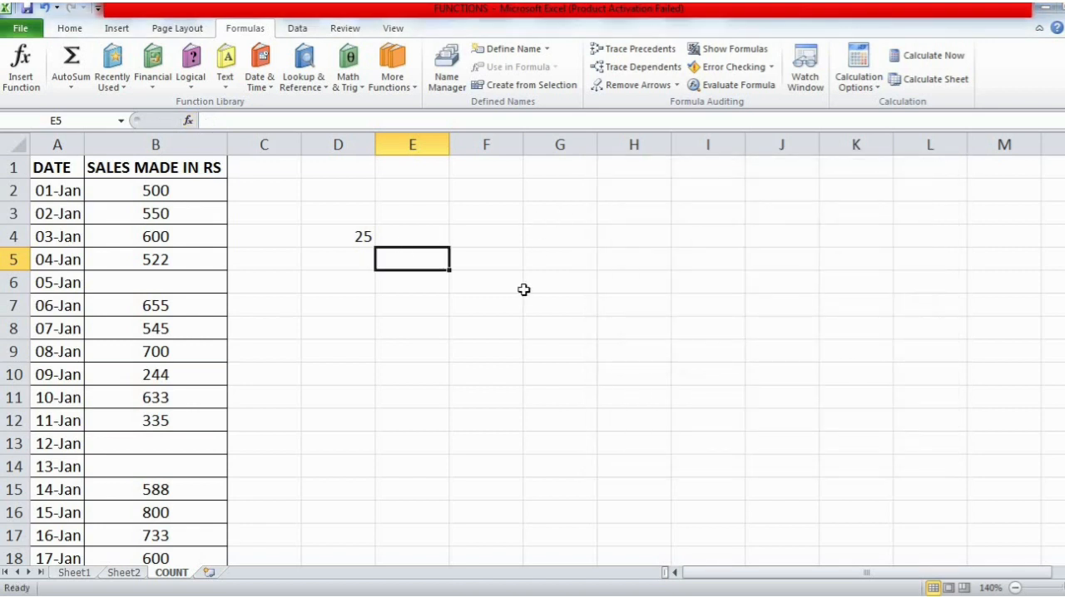
# - Try to insert the DATE function from the Date & Time category into E5, cancelling at its Year, Month and Day arguments
pyautogui.click(21, 71)
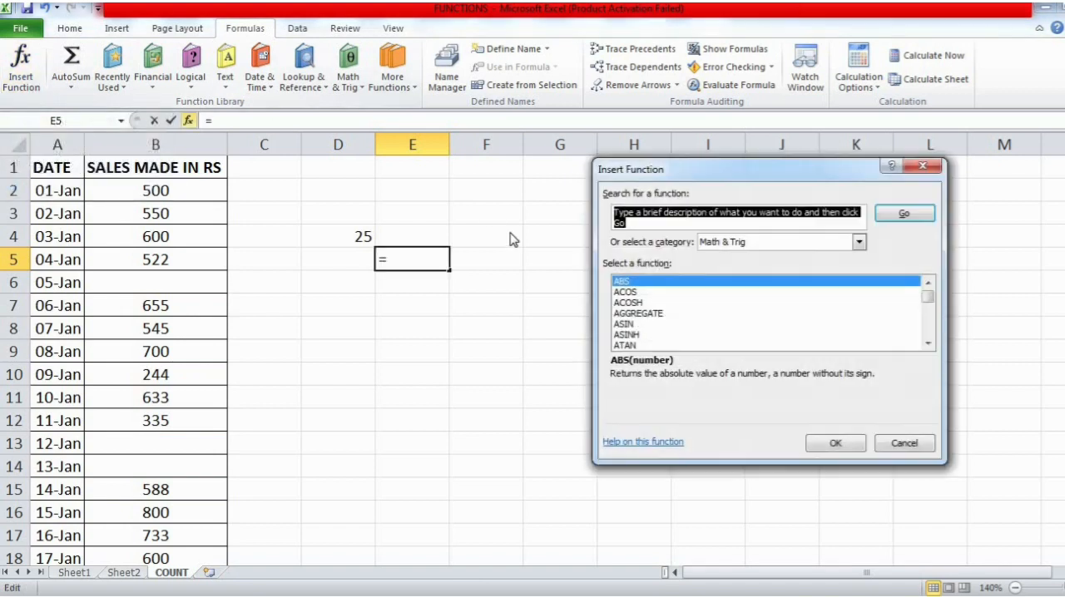
pyautogui.click(859, 242)
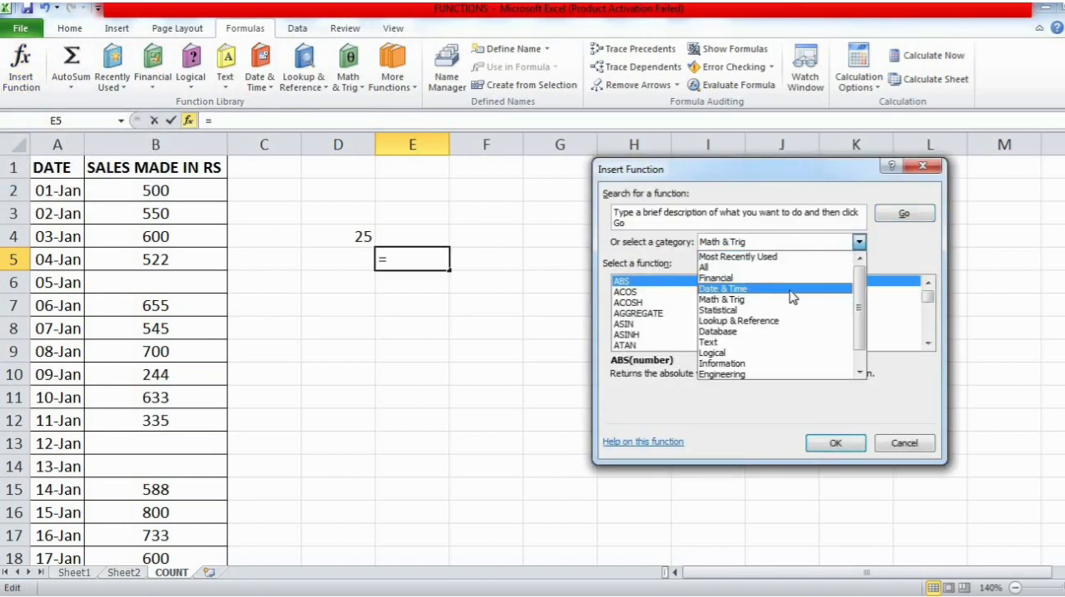
pyautogui.click(803, 287)
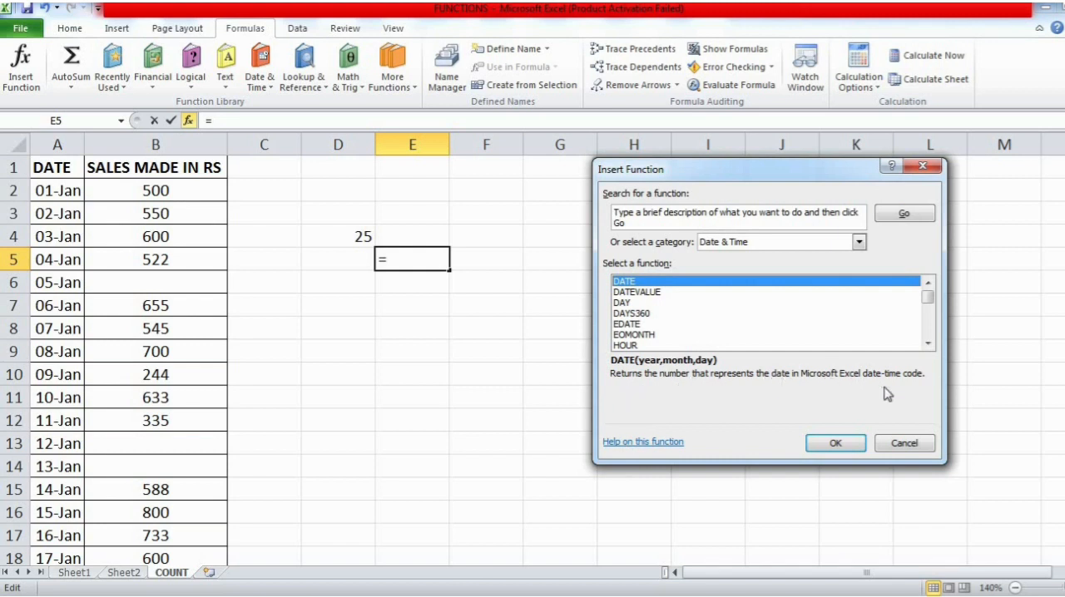
pyautogui.click(835, 445)
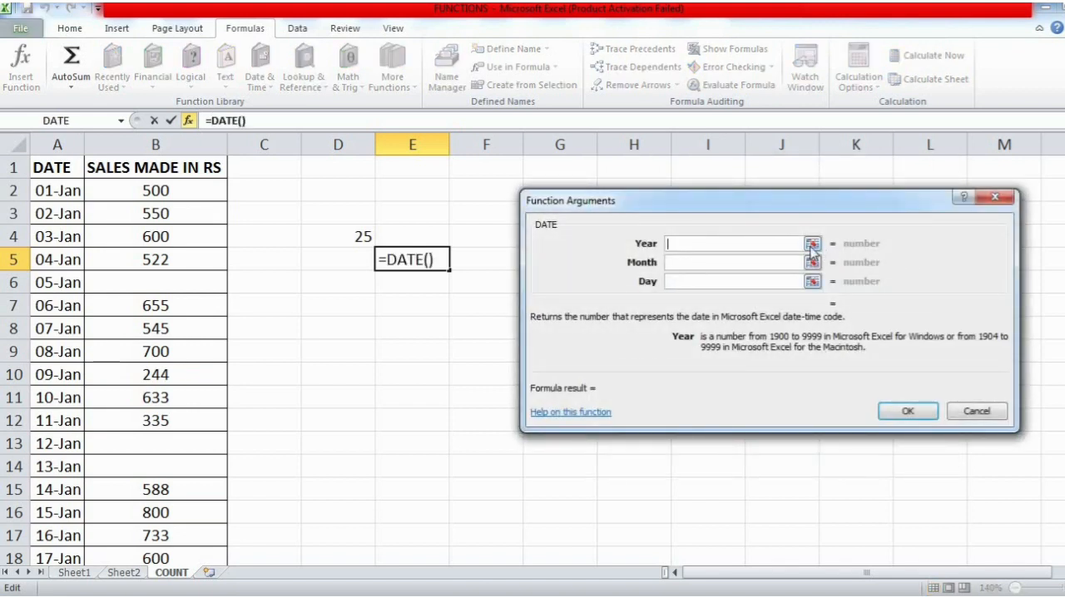
pyautogui.click(812, 246)
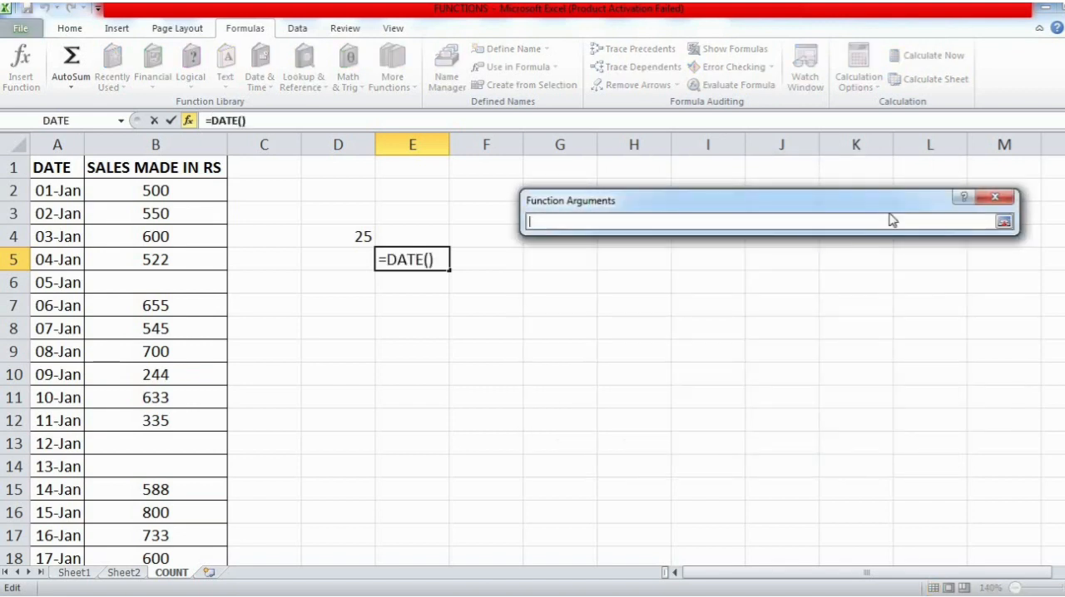
pyautogui.click(973, 199)
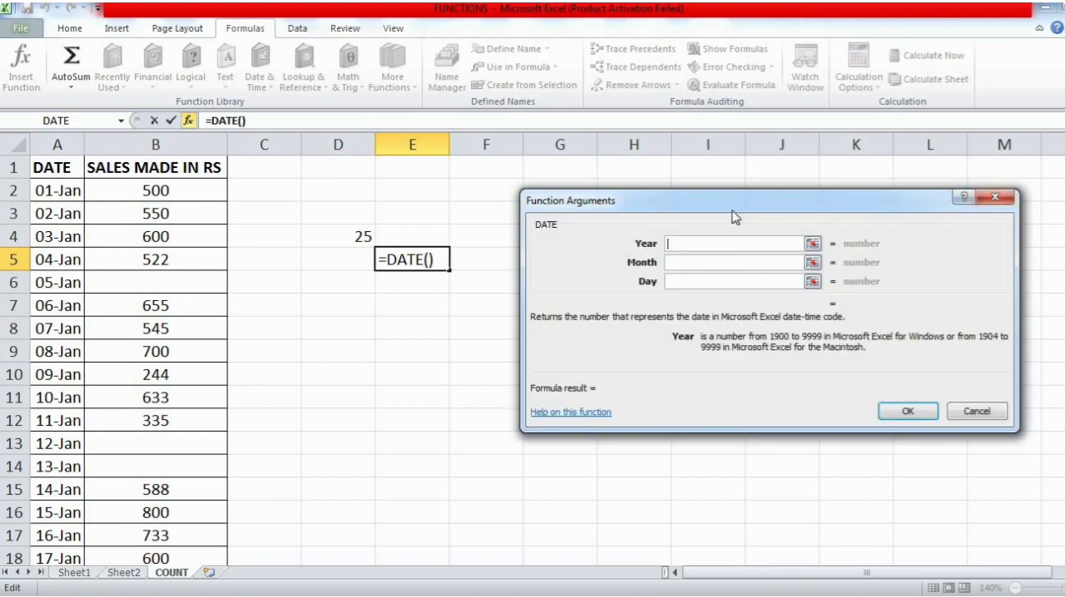
pyautogui.click(990, 200)
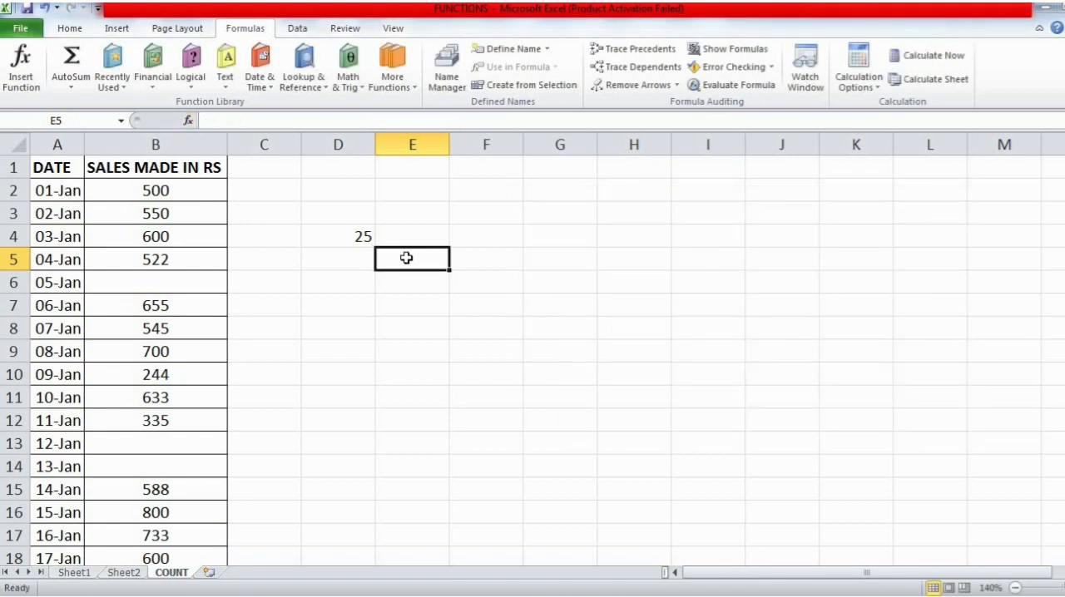
# - Enter the formula =TODAY() in E5 and reselect the cell to check it
pyautogui.write('=')
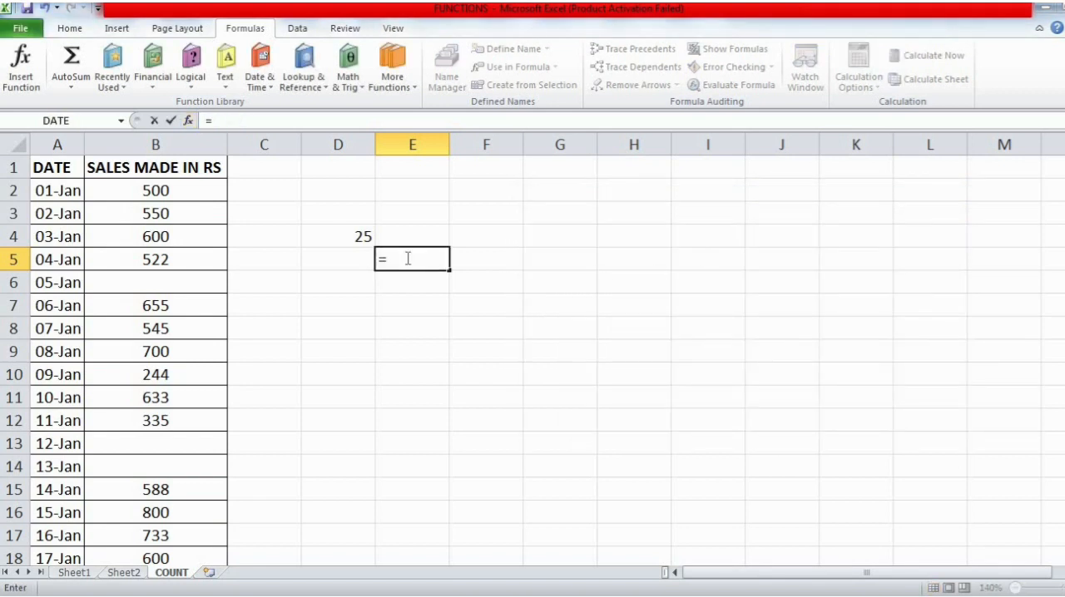
pyautogui.write('TODA')
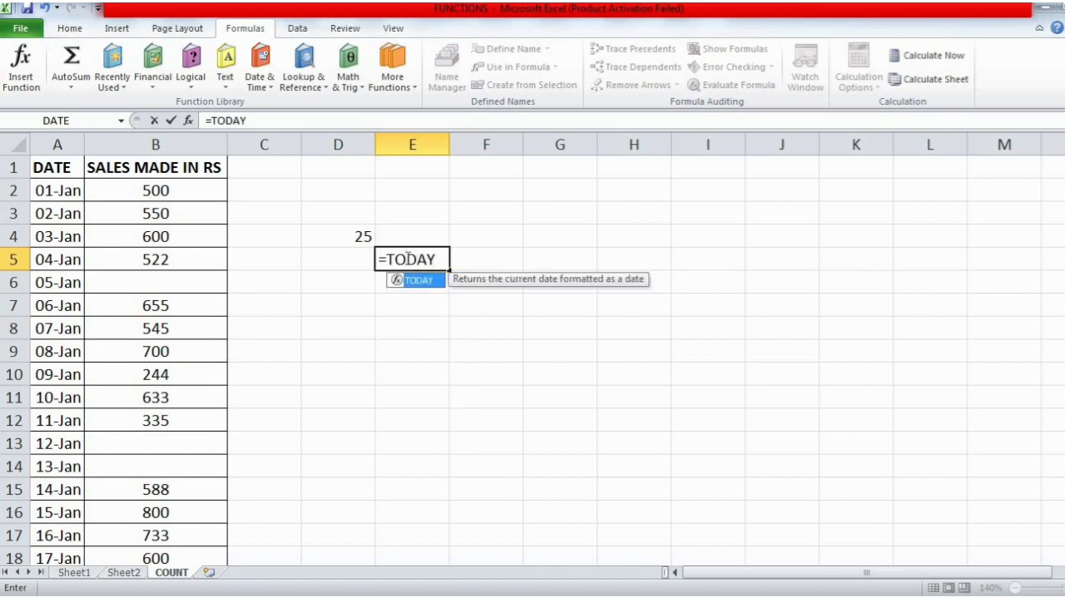
pyautogui.write('Y(')
pyautogui.press('Return')
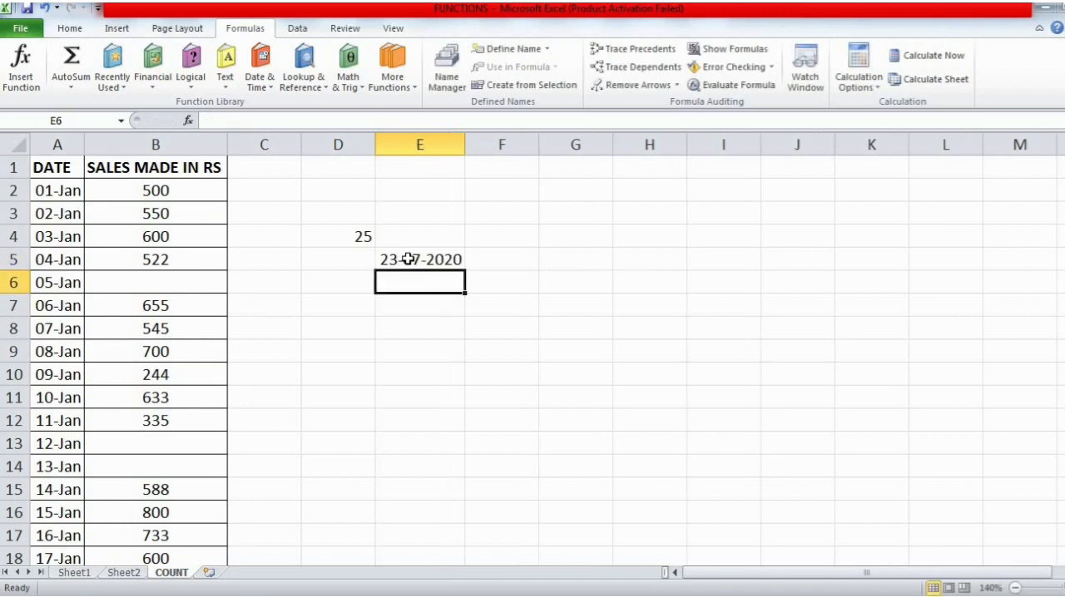
pyautogui.click(407, 258)
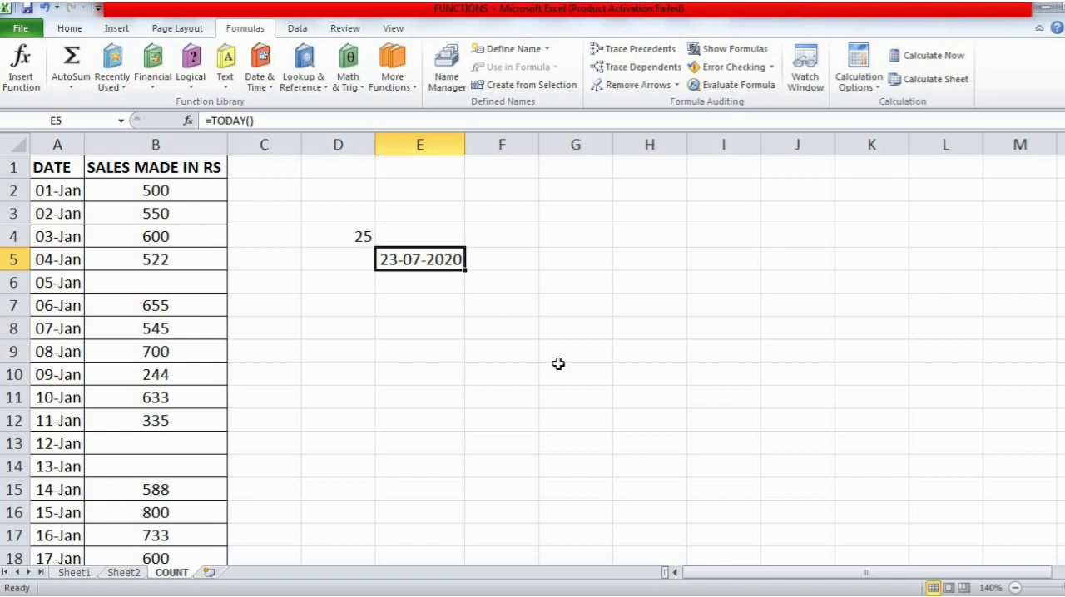
# - Change the computer's system date to 24 July 2020 in the Windows date and time settings
pyautogui.click(1034, 596)
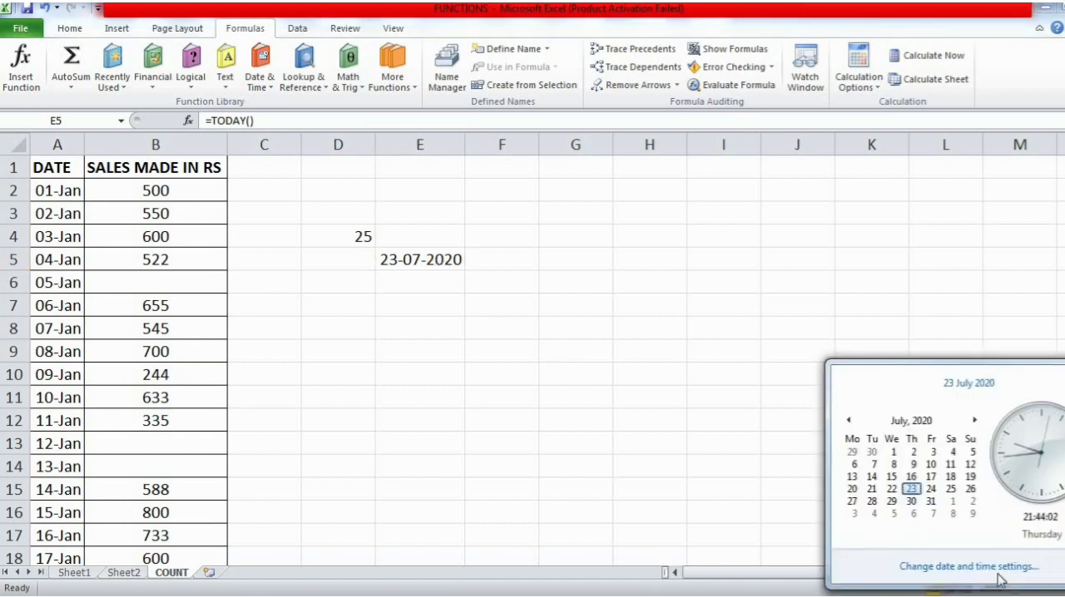
pyautogui.click(993, 567)
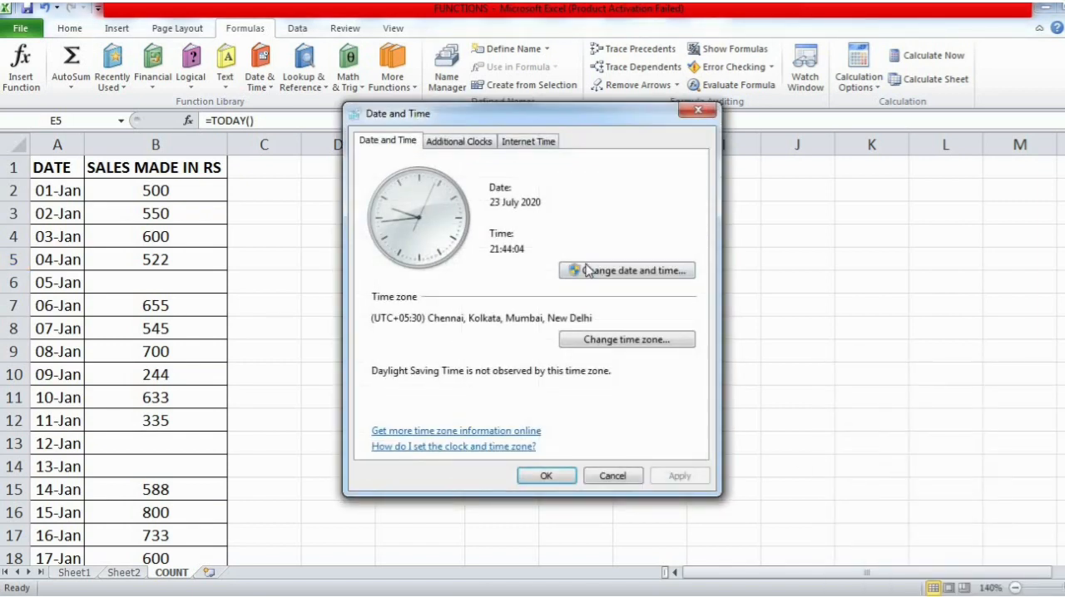
pyautogui.click(673, 276)
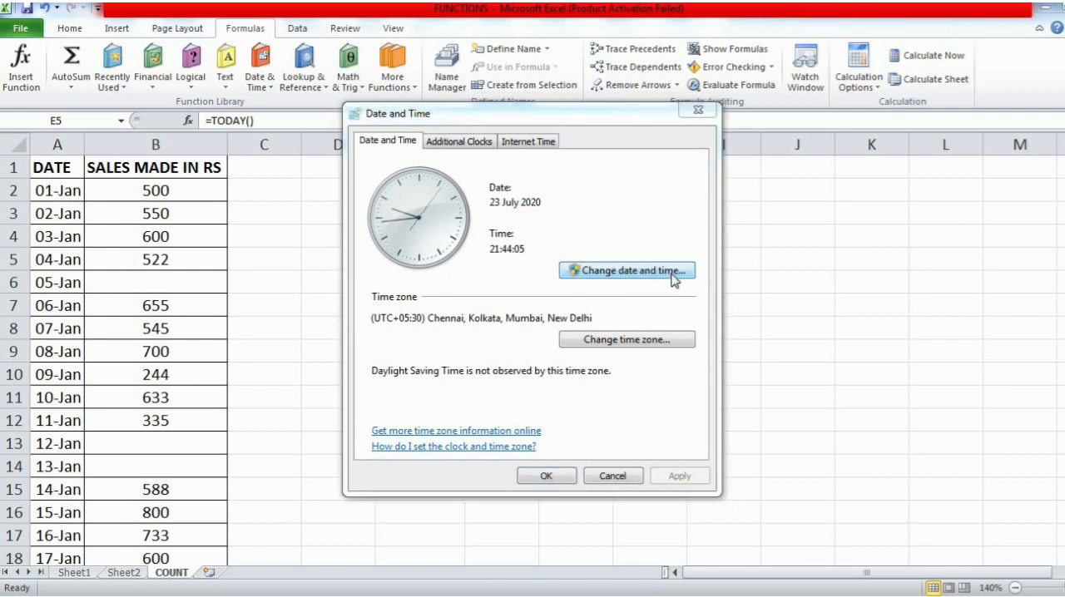
pyautogui.click(460, 289)
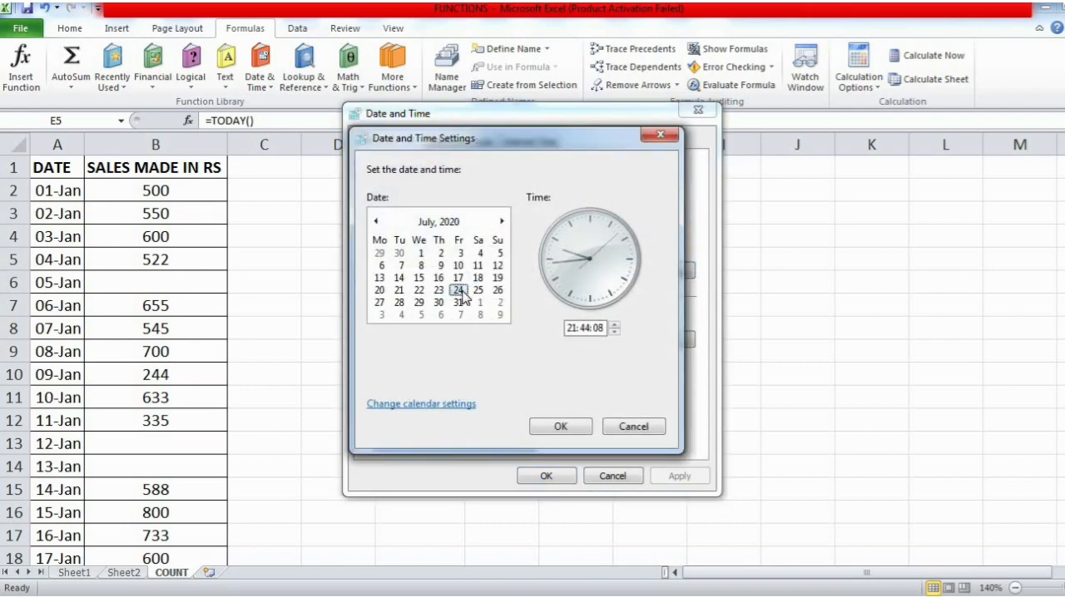
pyautogui.click(561, 427)
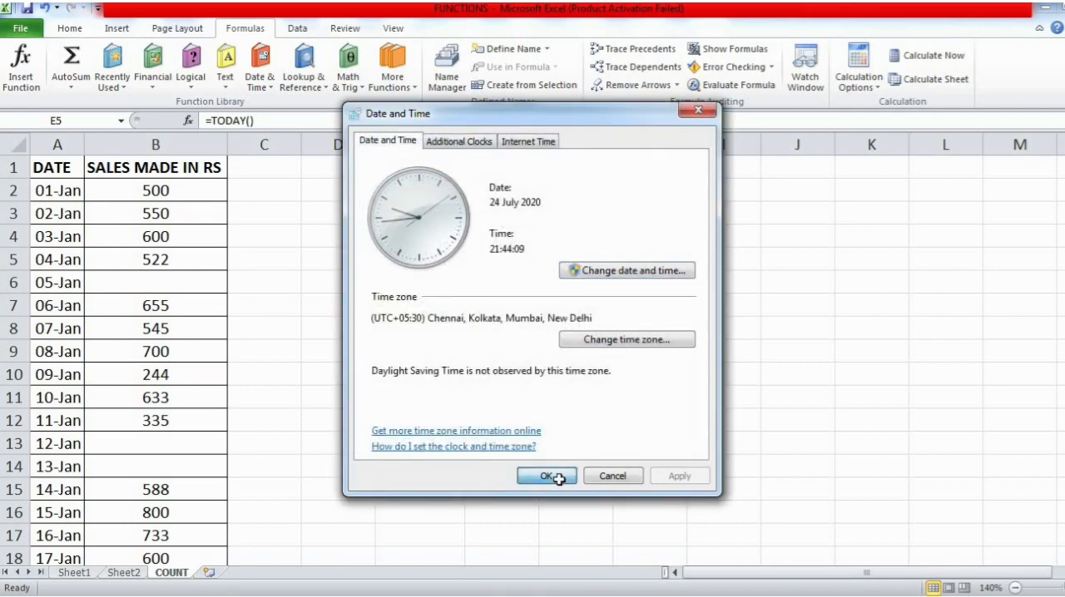
pyautogui.click(549, 475)
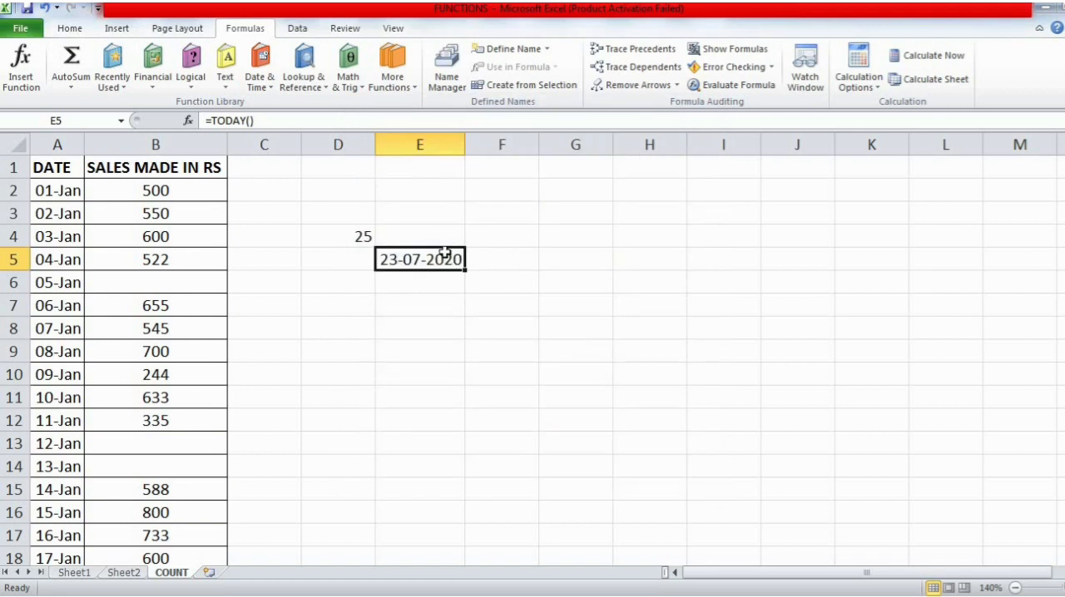
# - Clear E5, enter =TODAY() there again and reselect the cell to check the formula
pyautogui.press('Delete')
pyautogui.write('=TODAY')
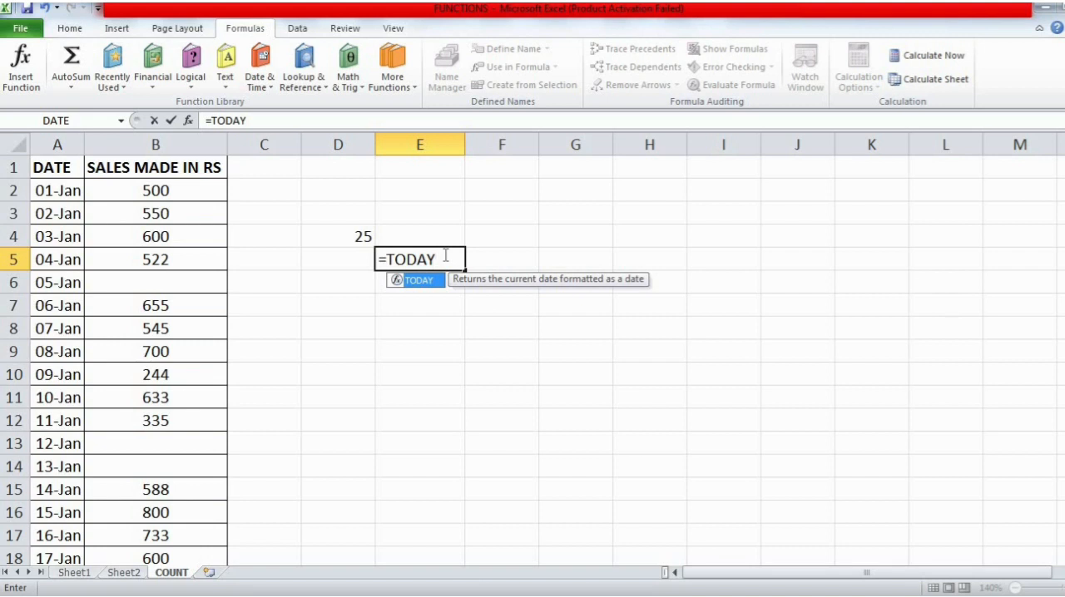
pyautogui.write('()')
pyautogui.press('Return')
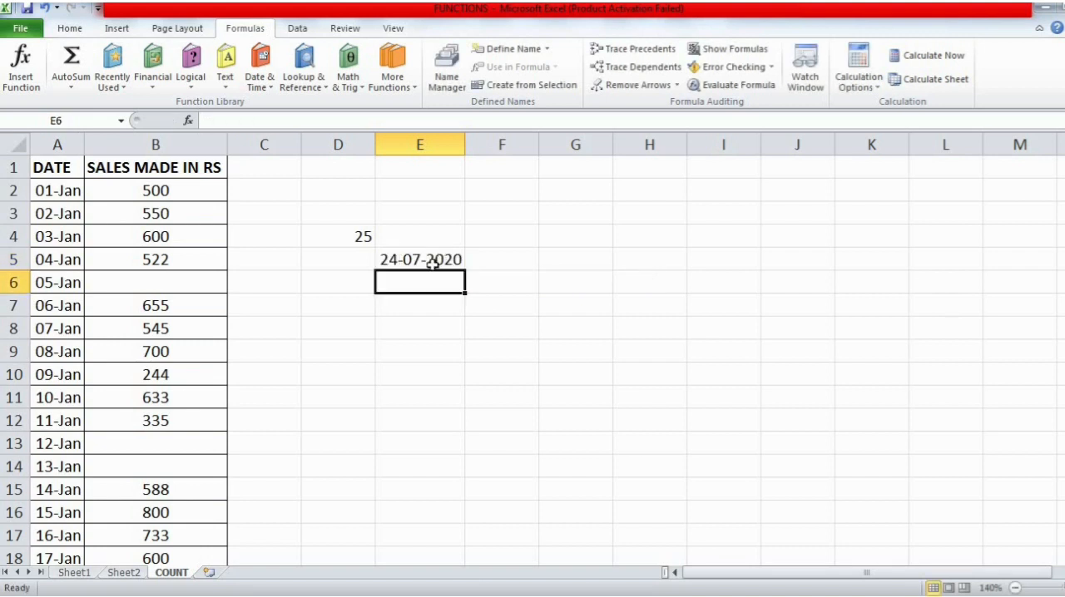
pyautogui.click(398, 265)
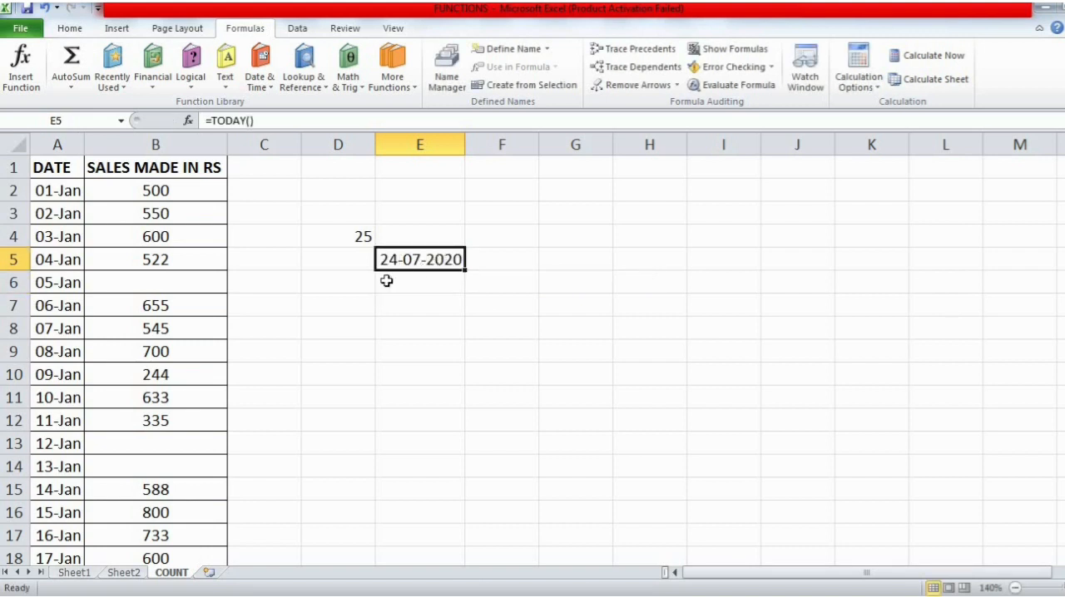
# - Clear the value from cell D4 and select the date cell E5
pyautogui.click(363, 236)
pyautogui.press('Delete')
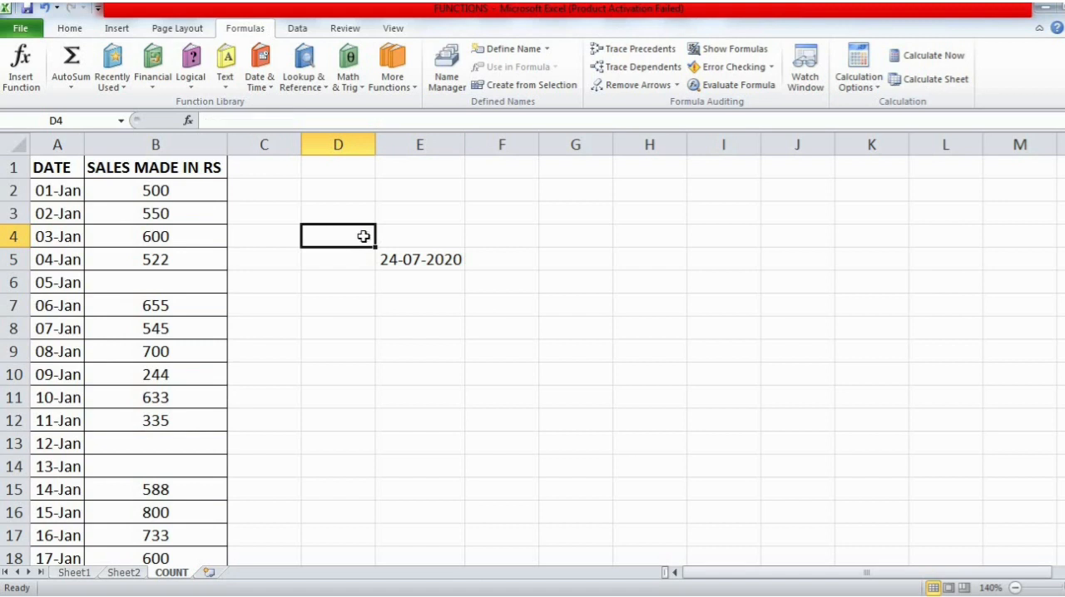
pyautogui.click(422, 260)
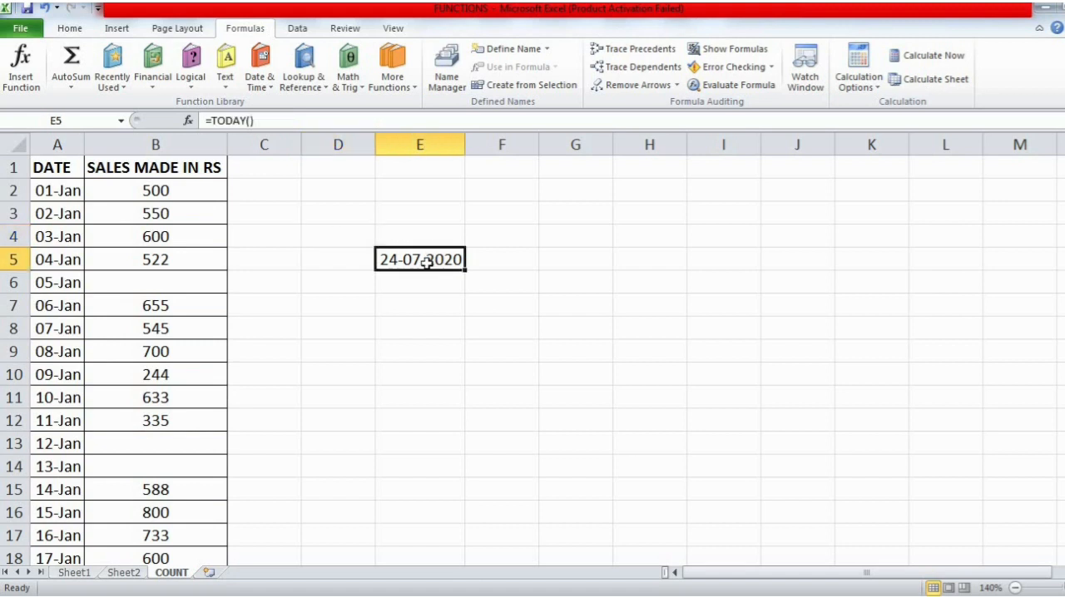
# - Browse the function categories and view the Function Arguments for the TODAY formula in E5, closing them without changes
pyautogui.click(389, 87)
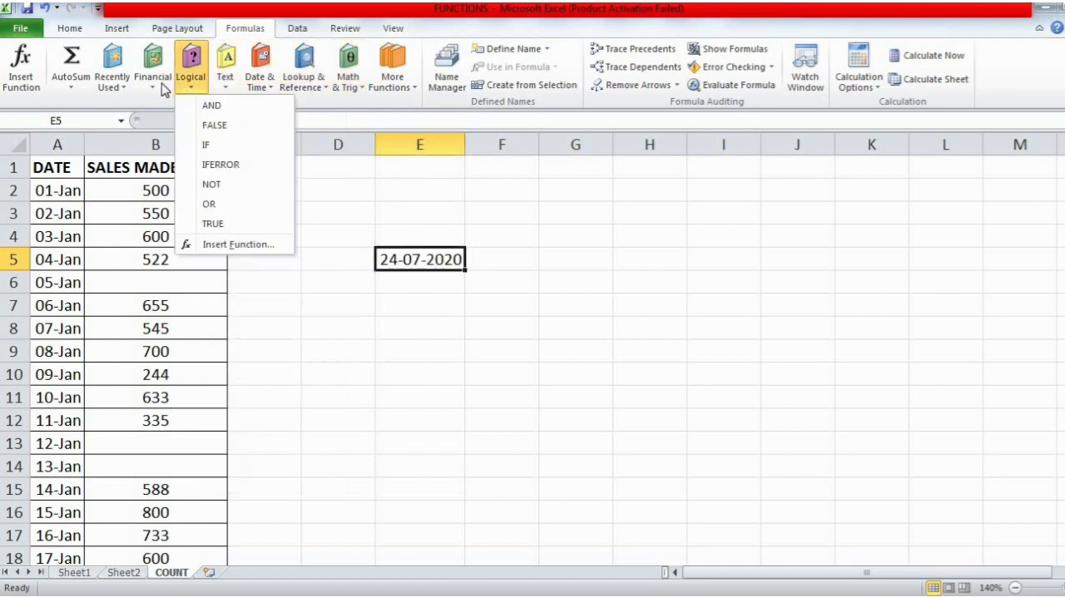
pyautogui.click(20, 68)
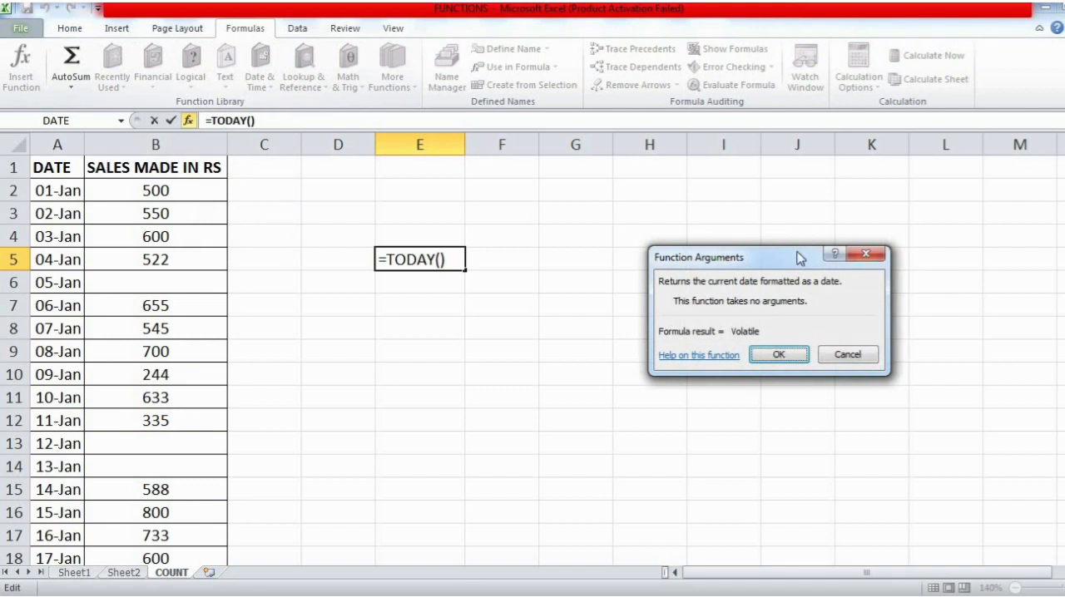
pyautogui.click(866, 254)
# - View the Math & Trig category in Insert Function for the empty cell H5, cancelling without inserting anything
pyautogui.click(625, 254)
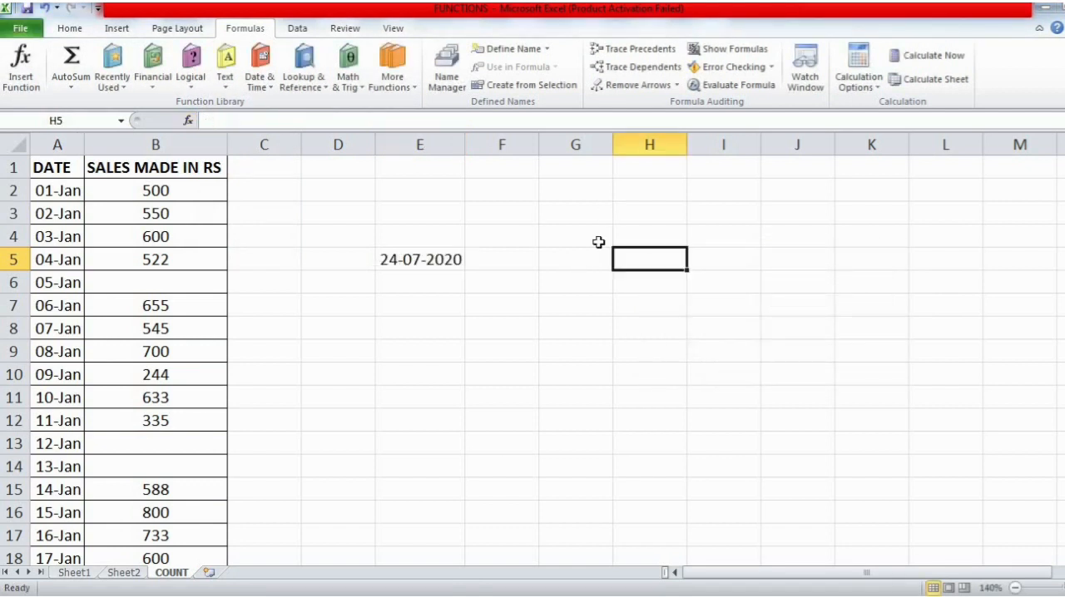
pyautogui.click(21, 68)
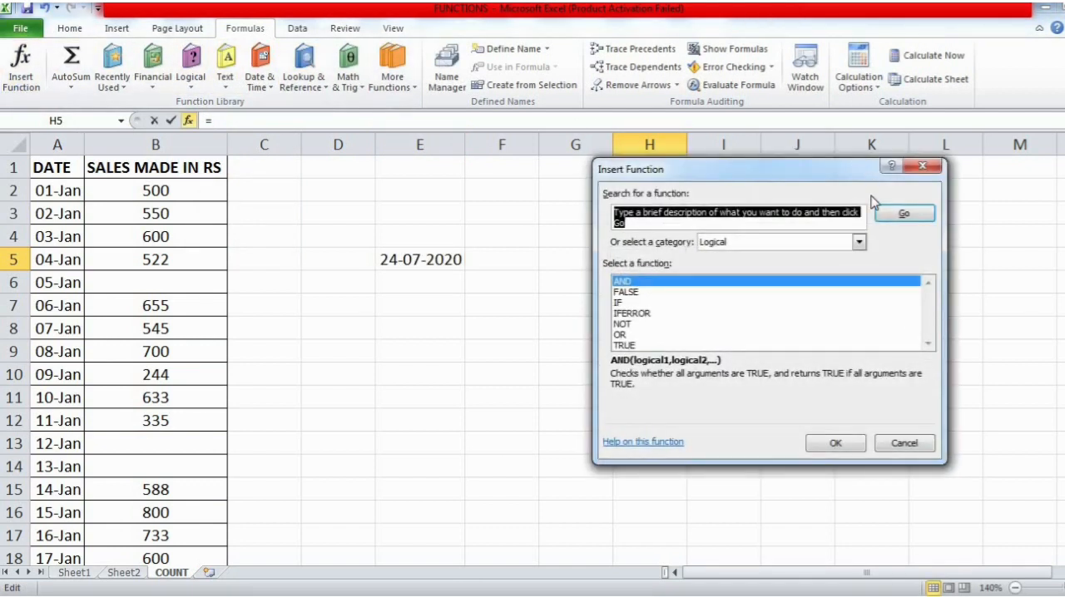
pyautogui.click(858, 241)
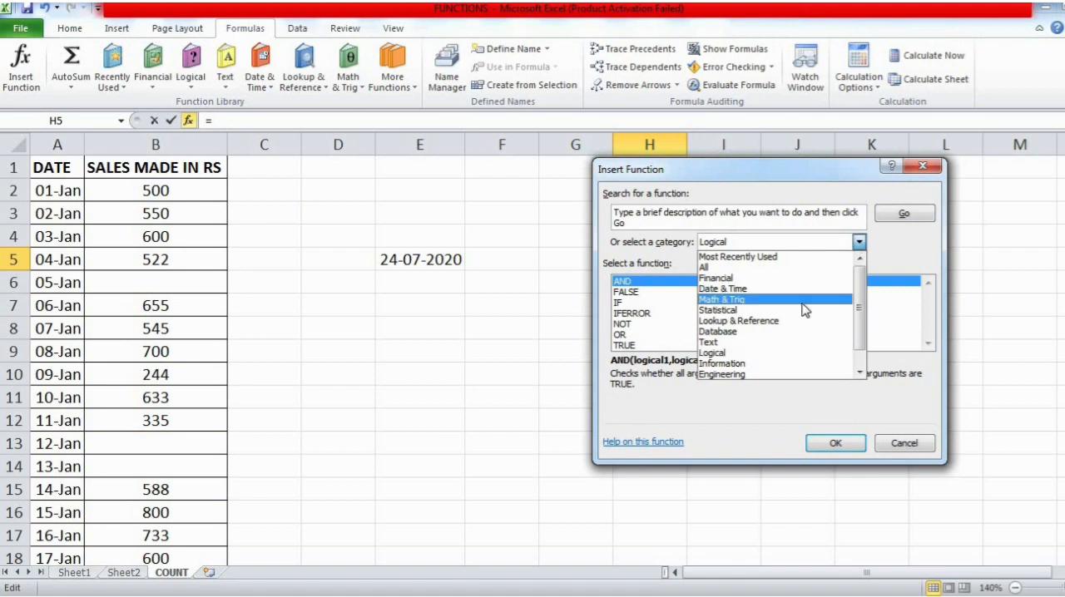
pyautogui.click(803, 300)
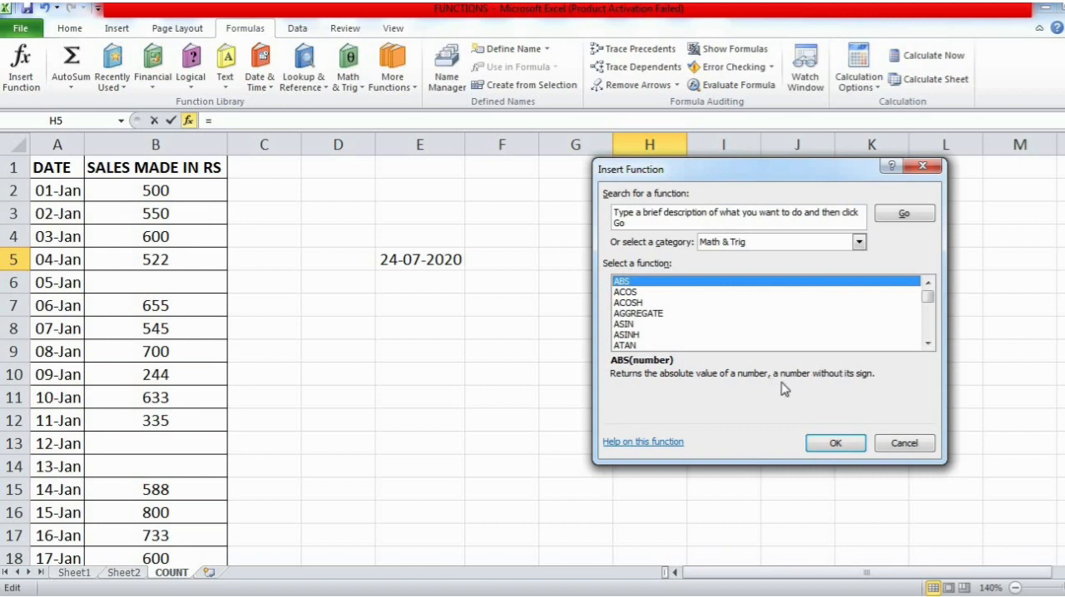
pyautogui.click(906, 444)
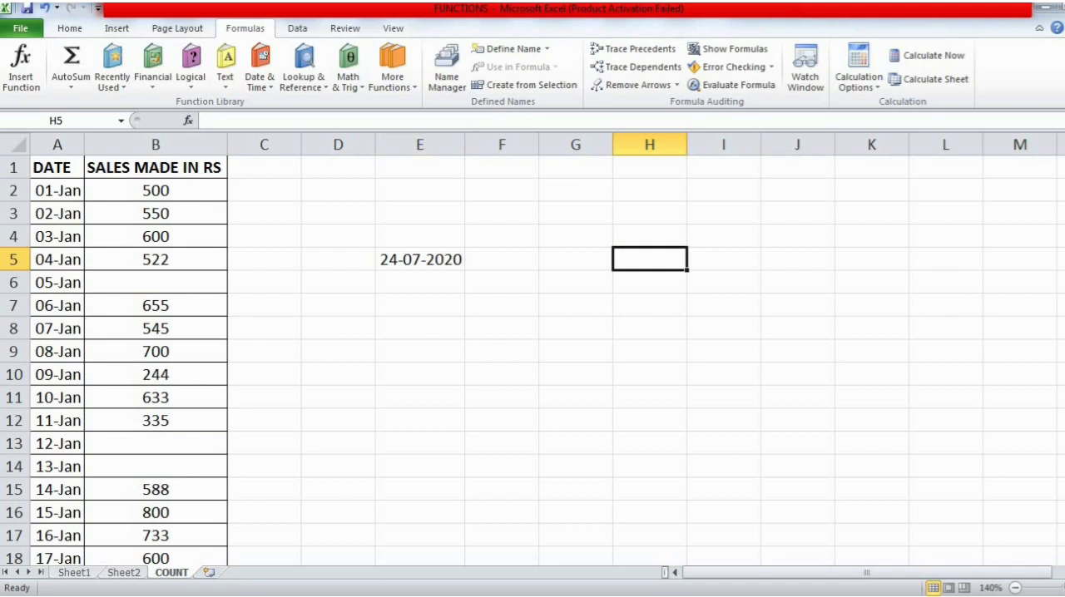
# - Switch to the Word notes and go to the Managing Worksheet section on page 6
pyautogui.hotkey('alt', 'Tab')
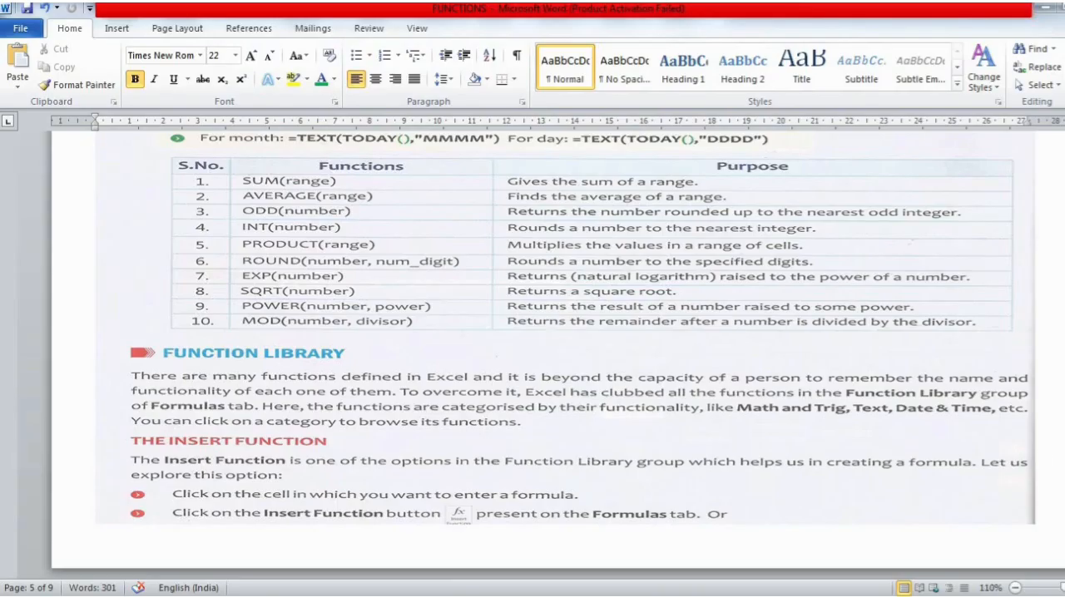
pyautogui.scroll(-10, 541, 355)
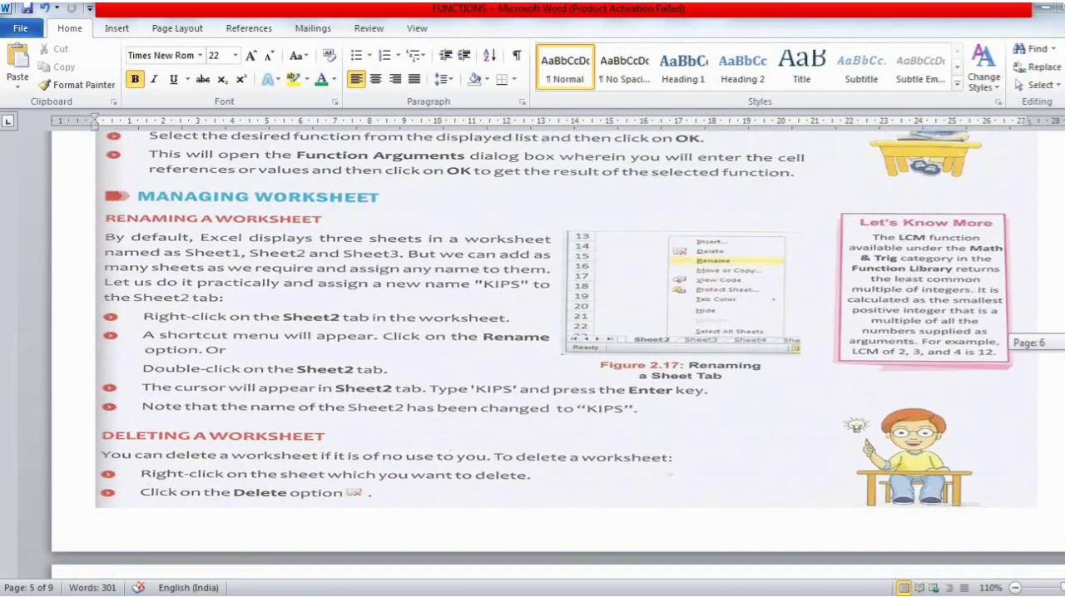
pyautogui.moveTo(1064, 343); pyautogui.dragTo(1064, 345)
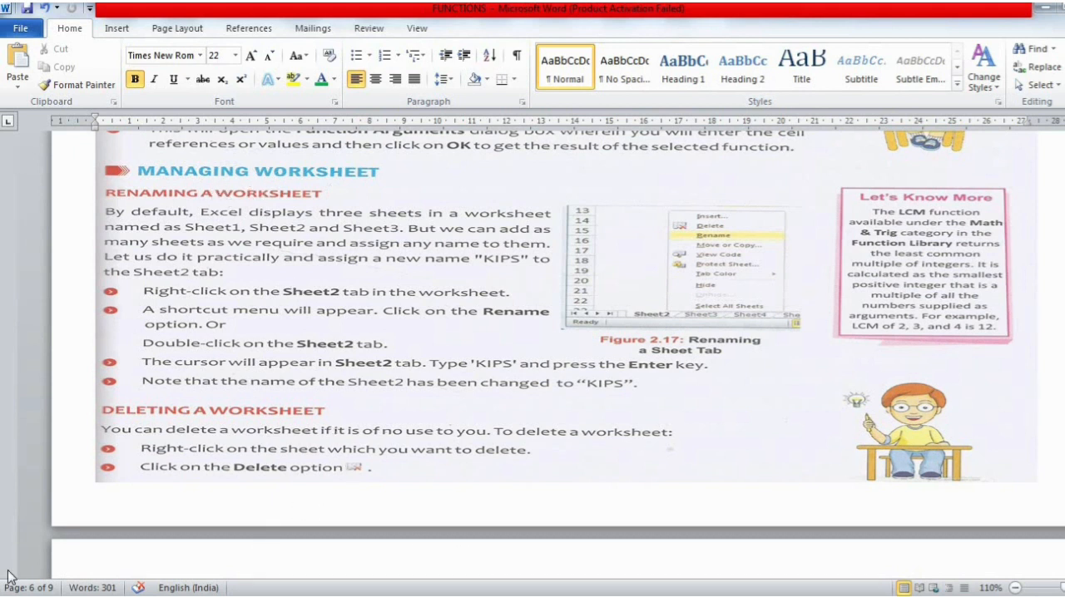
# - Launch Microsoft Excel 2010 with a new blank workbook and dismiss the Office Activation Wizard
pyautogui.press('super')
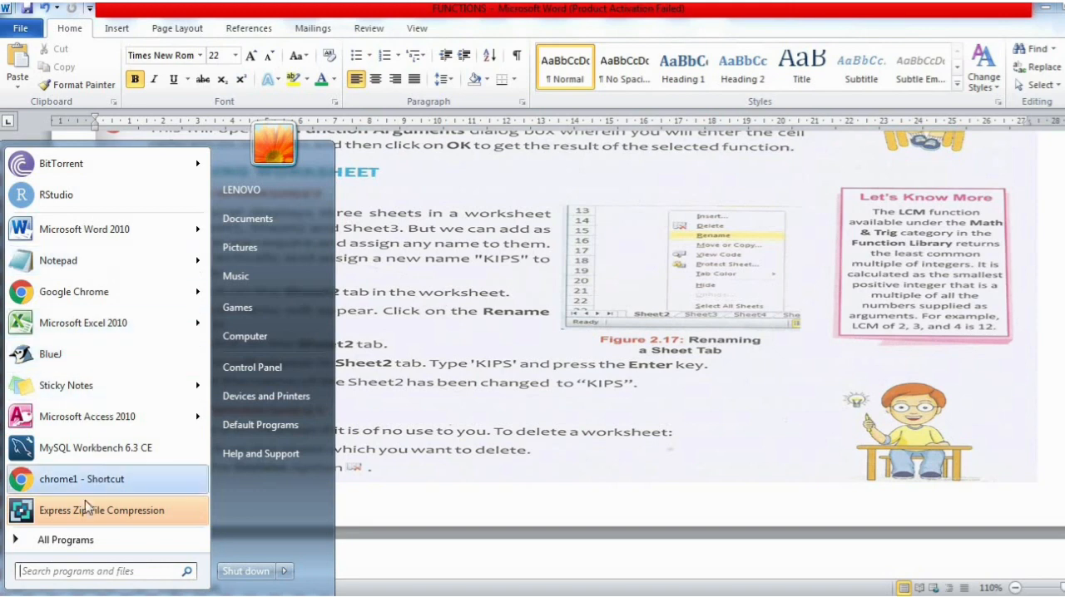
pyautogui.click(83, 541)
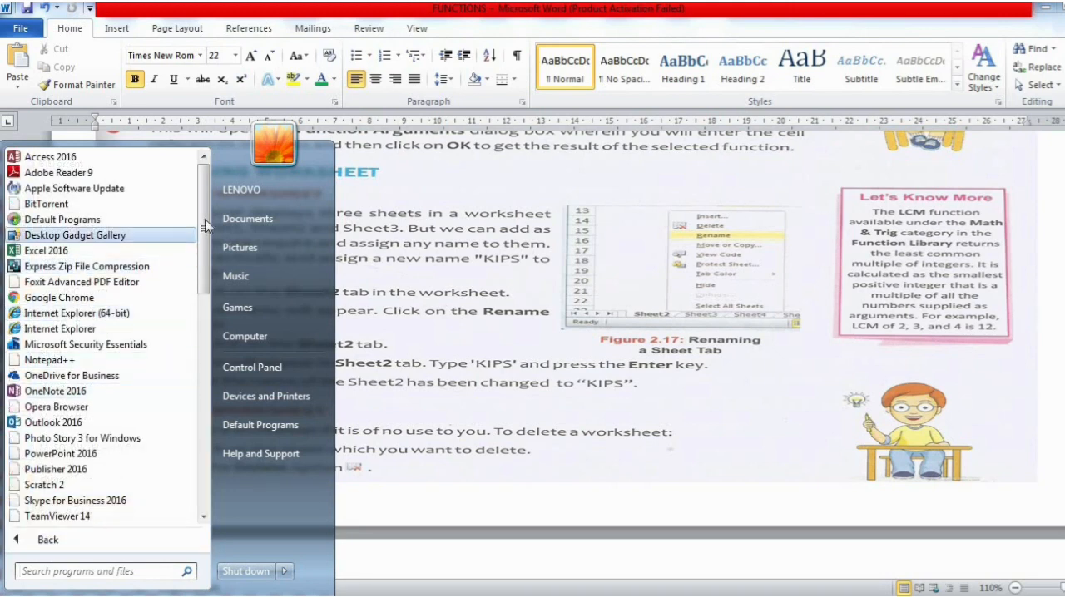
pyautogui.moveTo(204, 254); pyautogui.dragTo(206, 372)
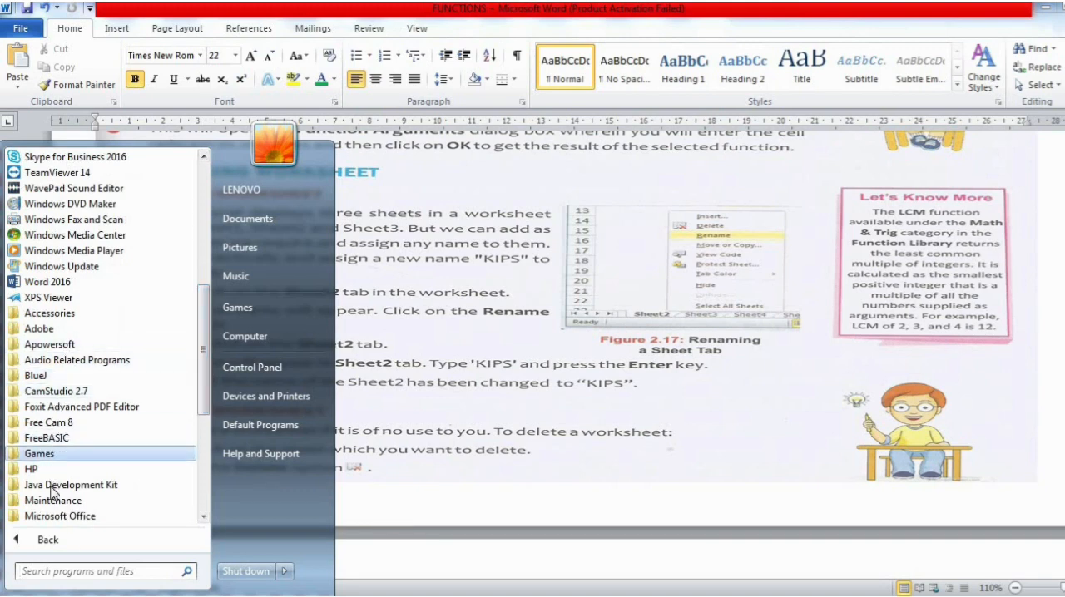
pyautogui.click(57, 517)
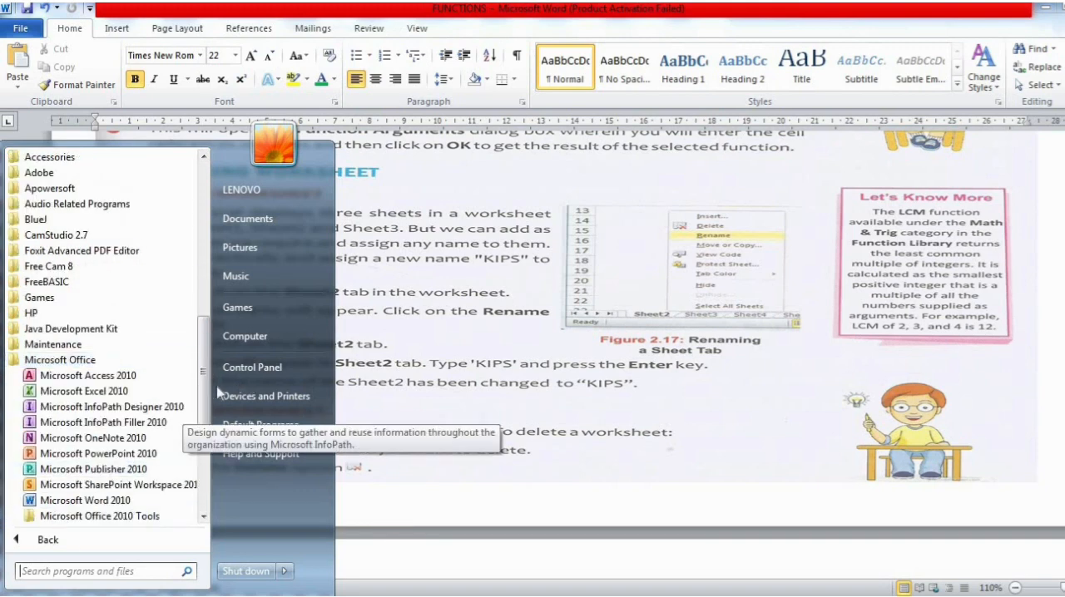
pyautogui.click(126, 396)
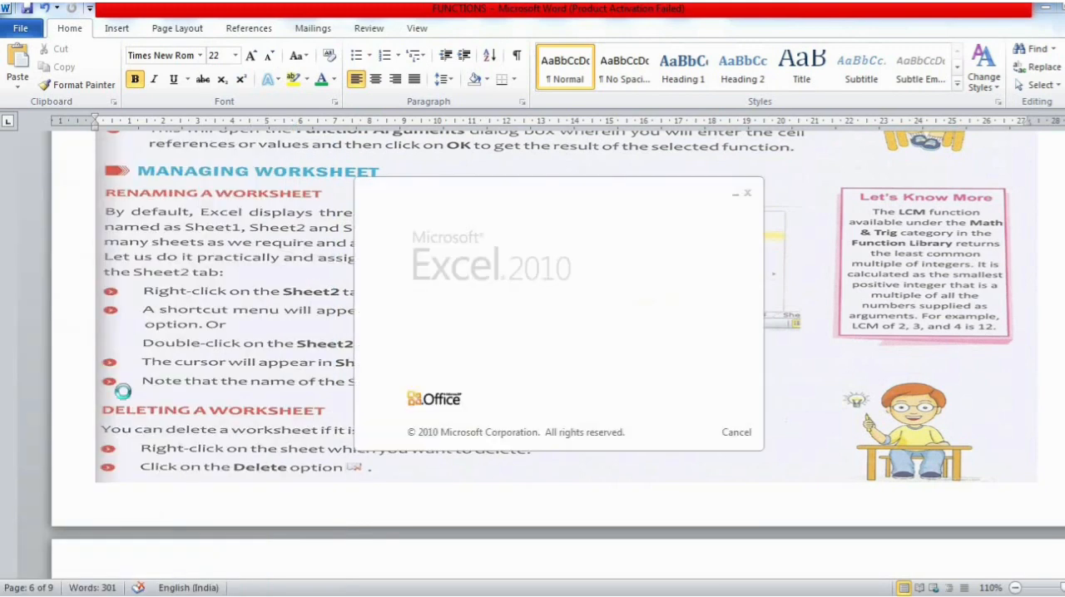
pyautogui.click(886, 31)
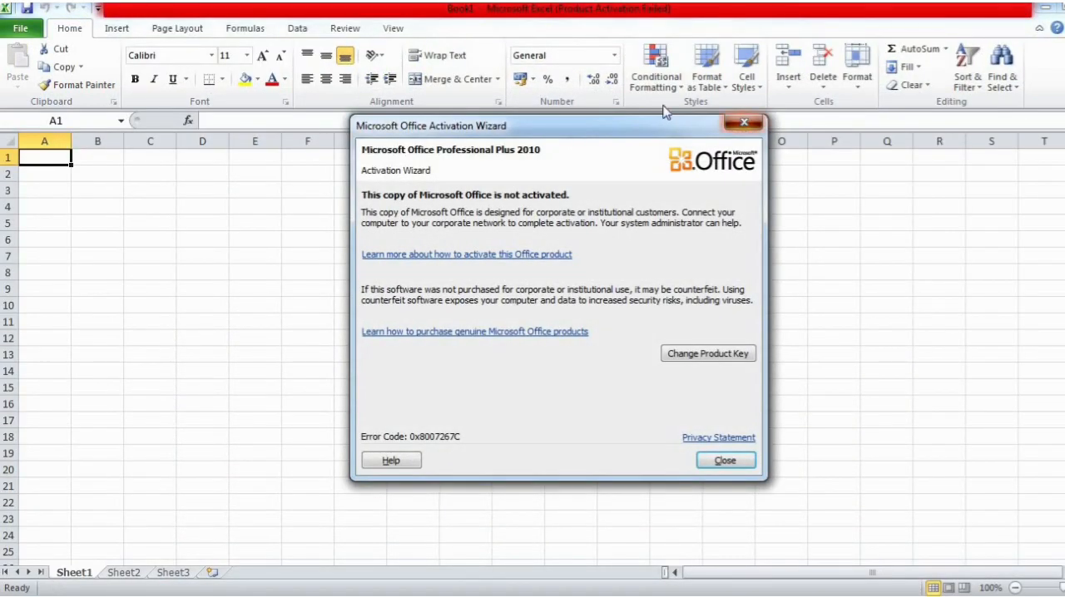
pyautogui.click(743, 125)
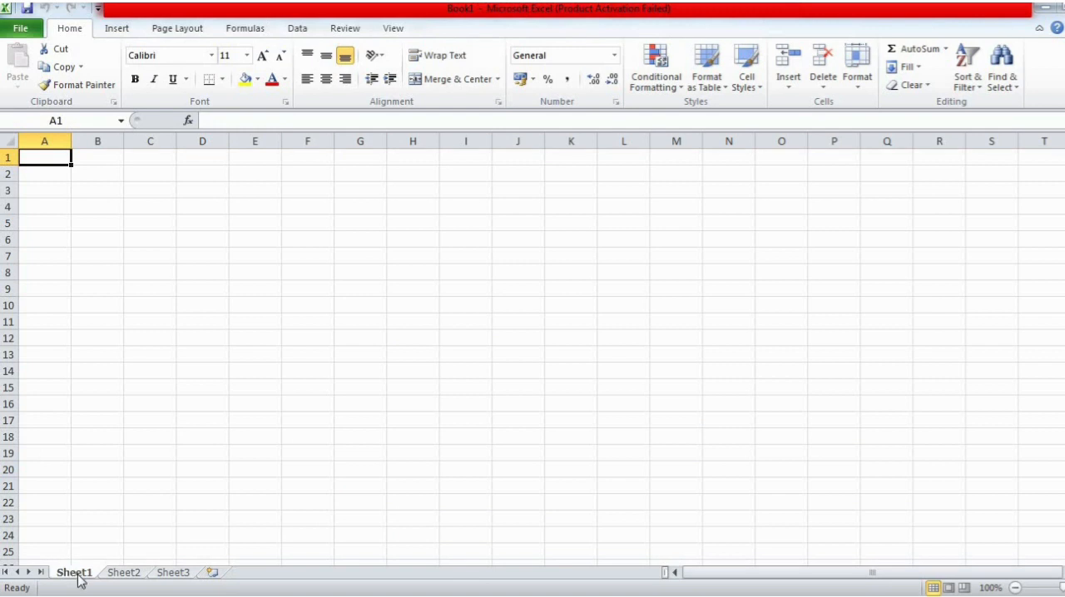
# - Look through Sheet1, Sheet2 and Sheet3 of the new workbook and check the worksheet renaming notes in Word before returning to Excel
pyautogui.click(117, 574)
pyautogui.click(167, 574)
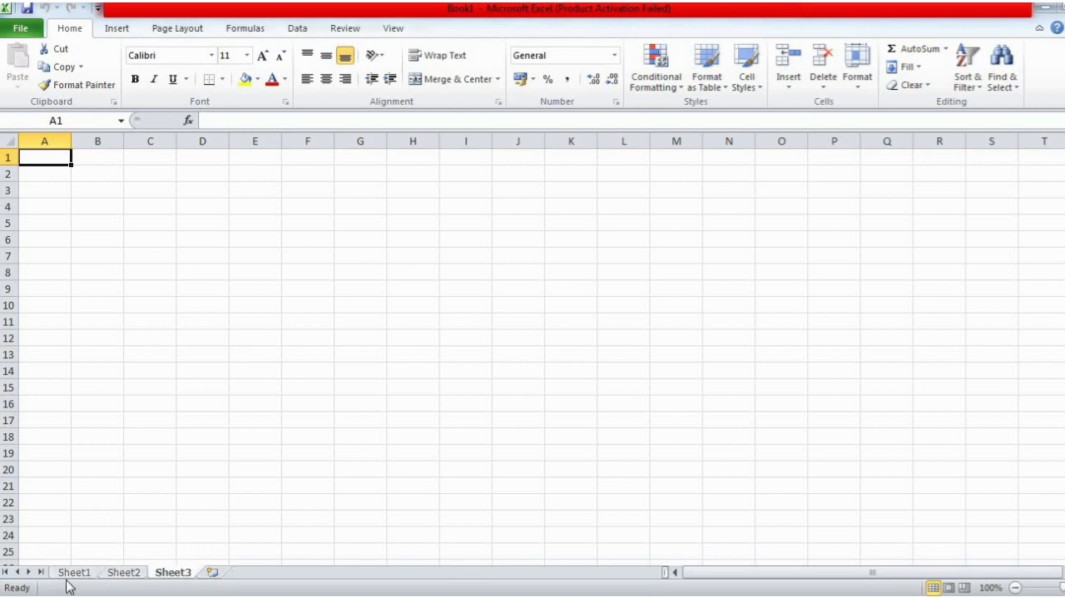
pyautogui.click(76, 573)
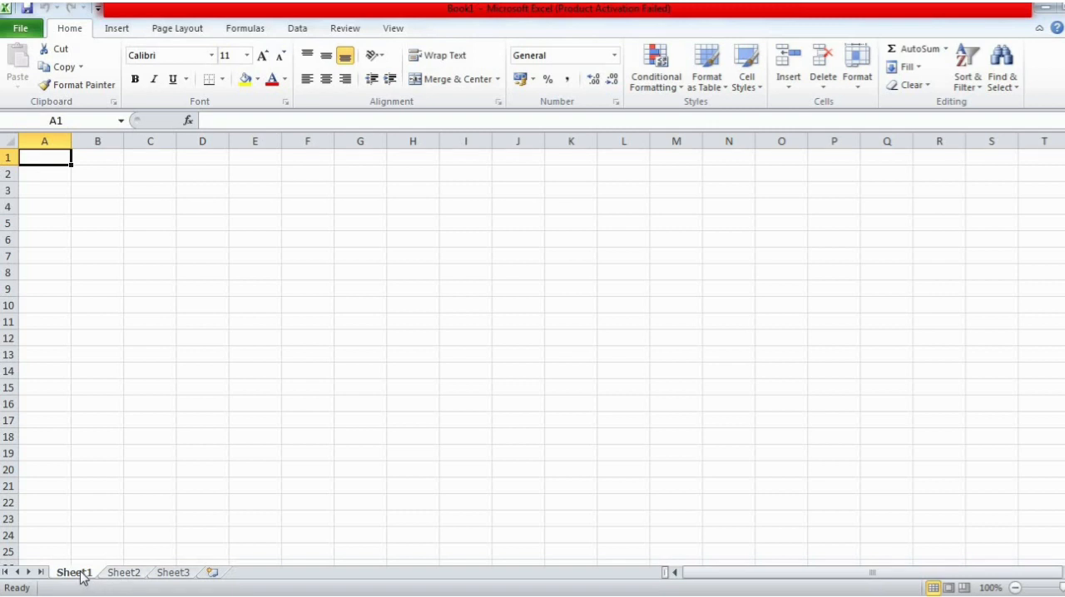
pyautogui.click(124, 574)
pyautogui.click(175, 573)
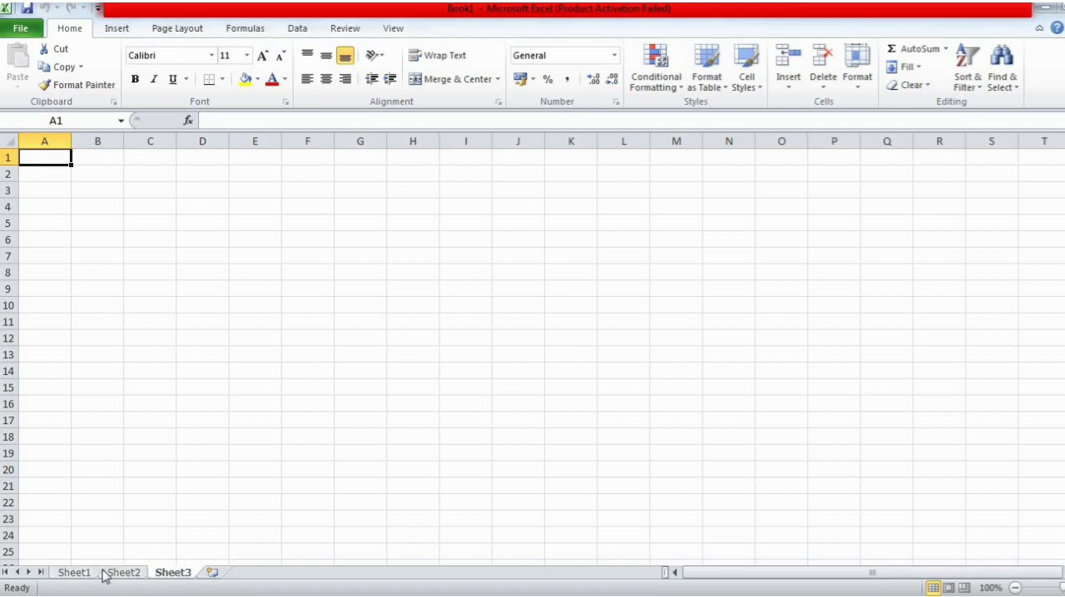
pyautogui.click(74, 574)
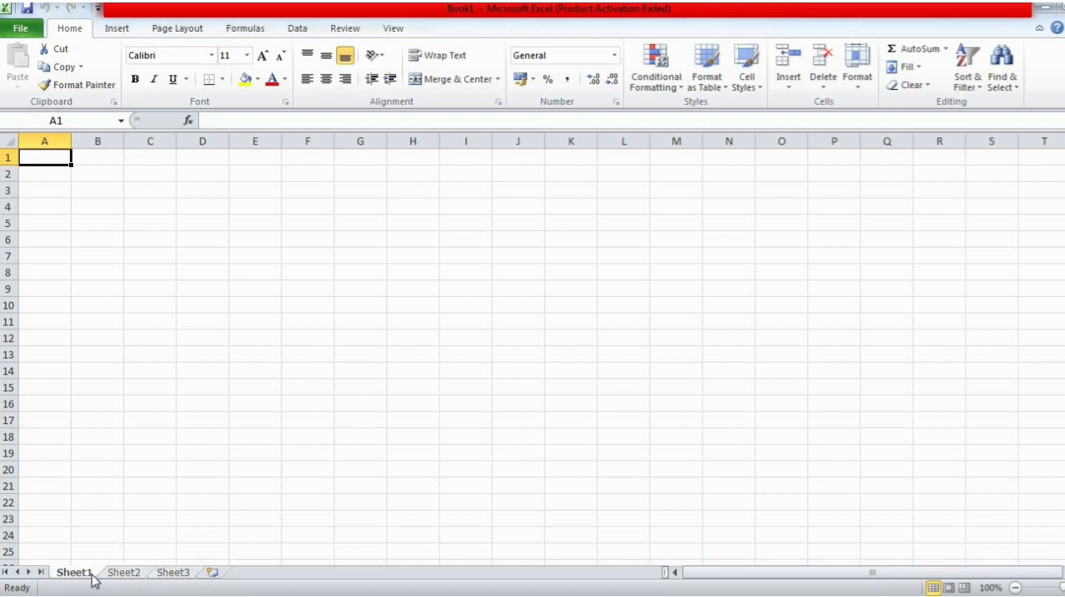
pyautogui.click(125, 574)
pyautogui.click(175, 574)
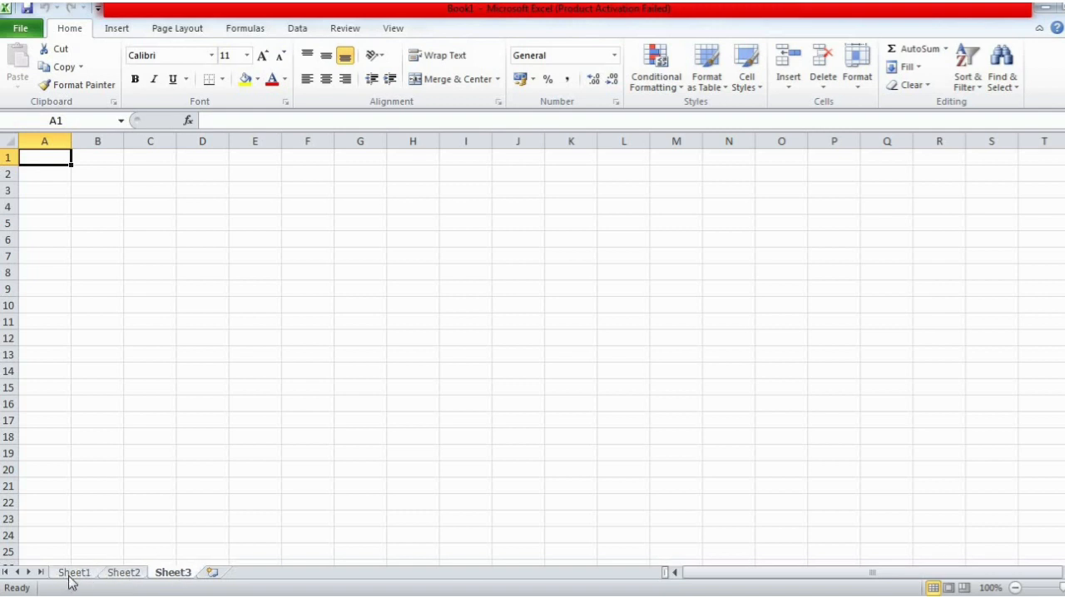
pyautogui.click(72, 575)
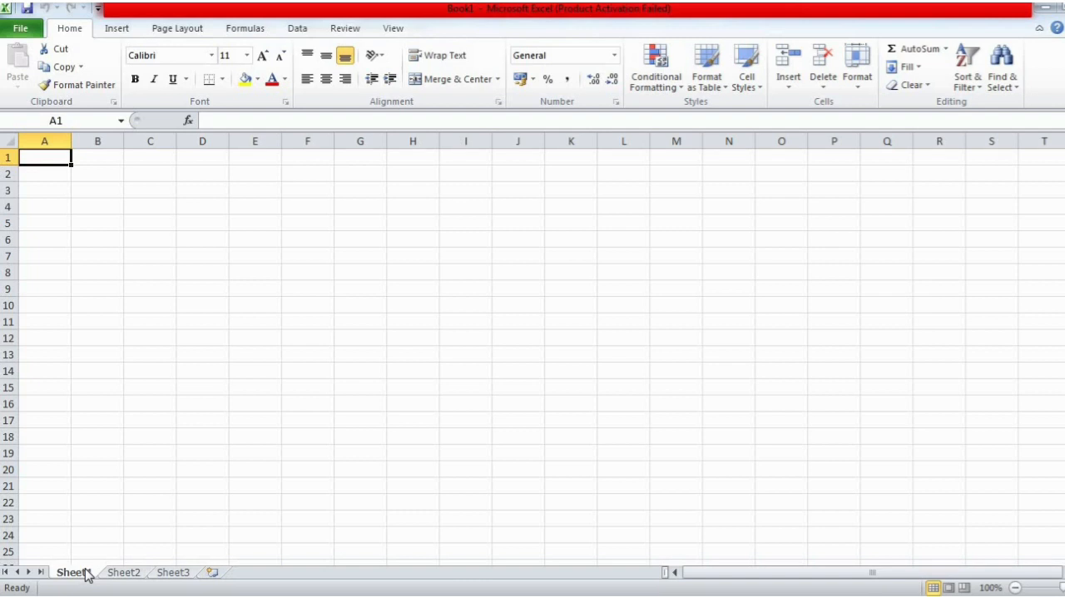
pyautogui.hotkey('alt', 'Tab')
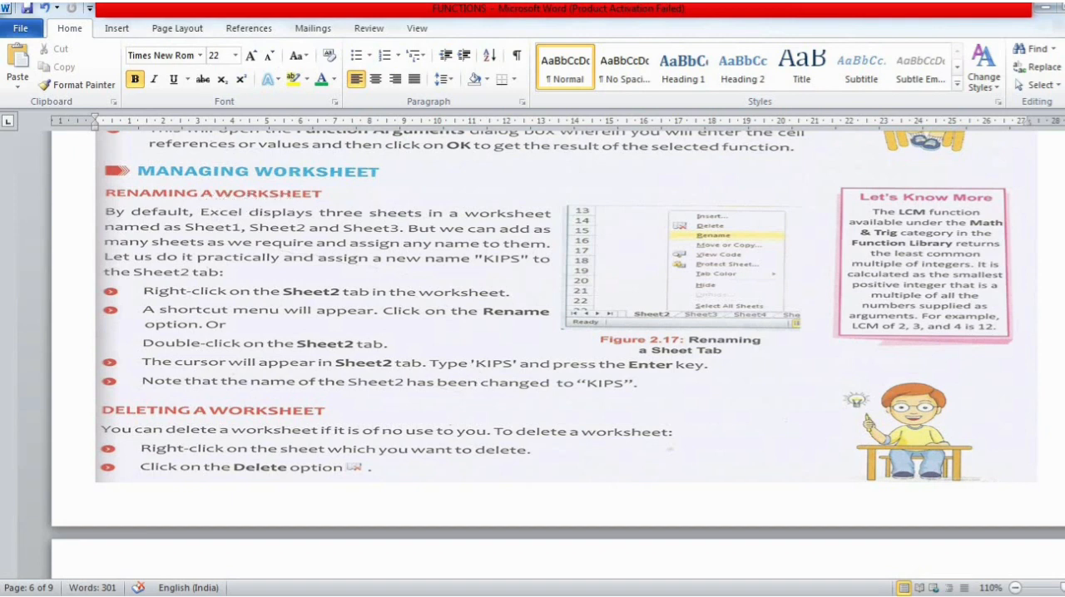
pyautogui.hotkey('alt', 'Tab')
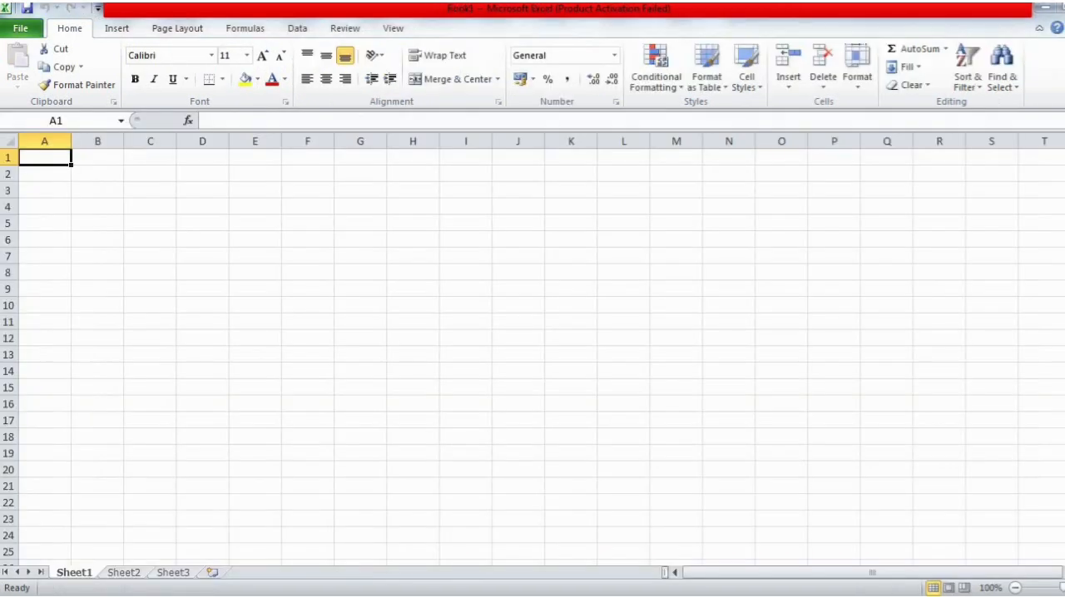
pyautogui.doubleClick(89, 574)
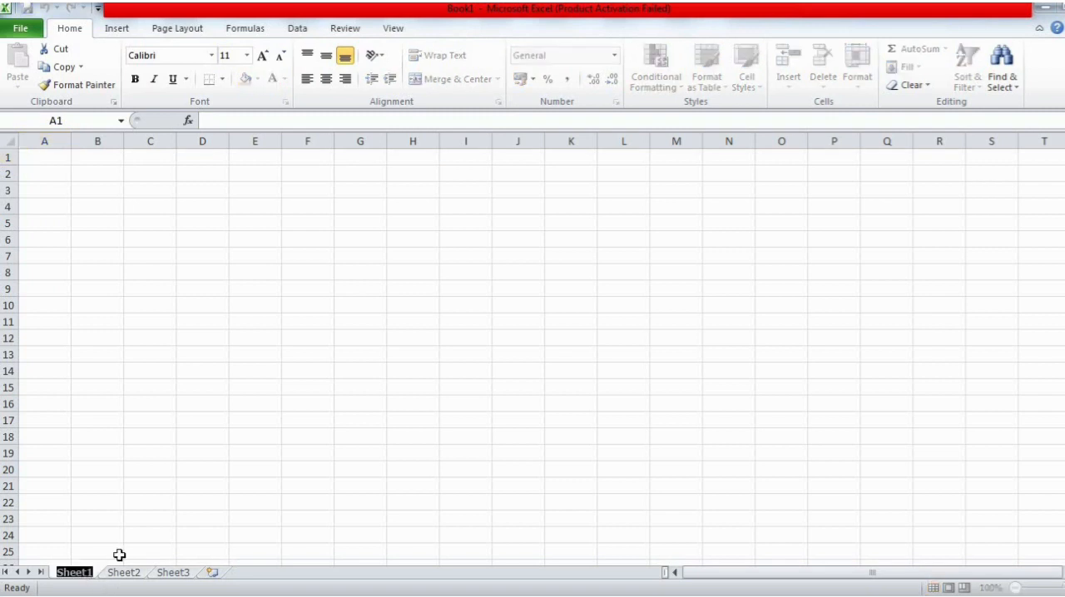
pyautogui.click(129, 575)
pyautogui.click(89, 577)
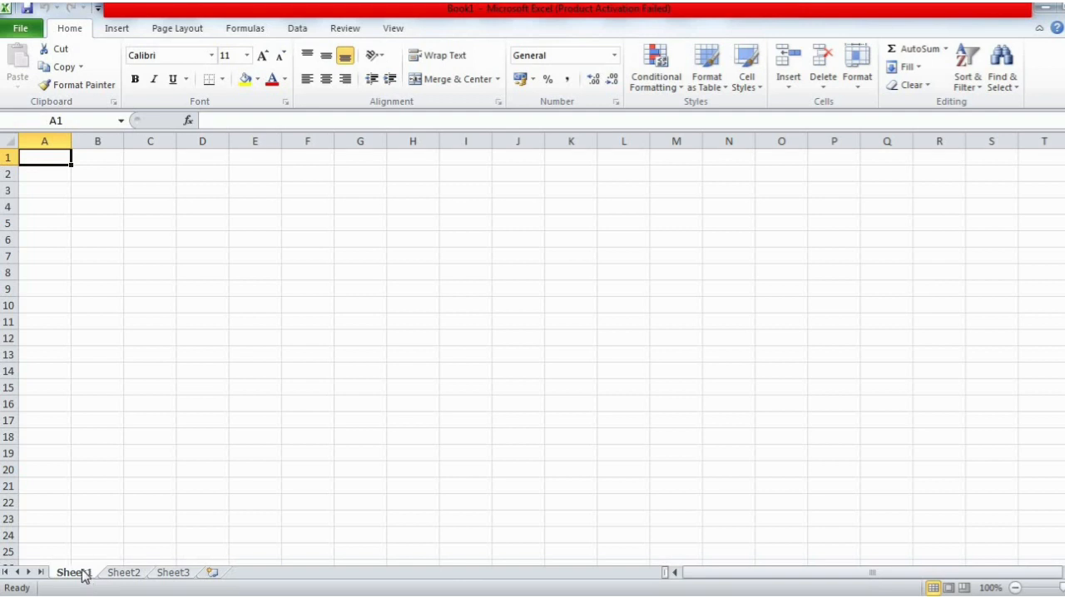
# - Rename the worksheet Sheet1 as "Class 8A"
pyautogui.rightClick(84, 576)
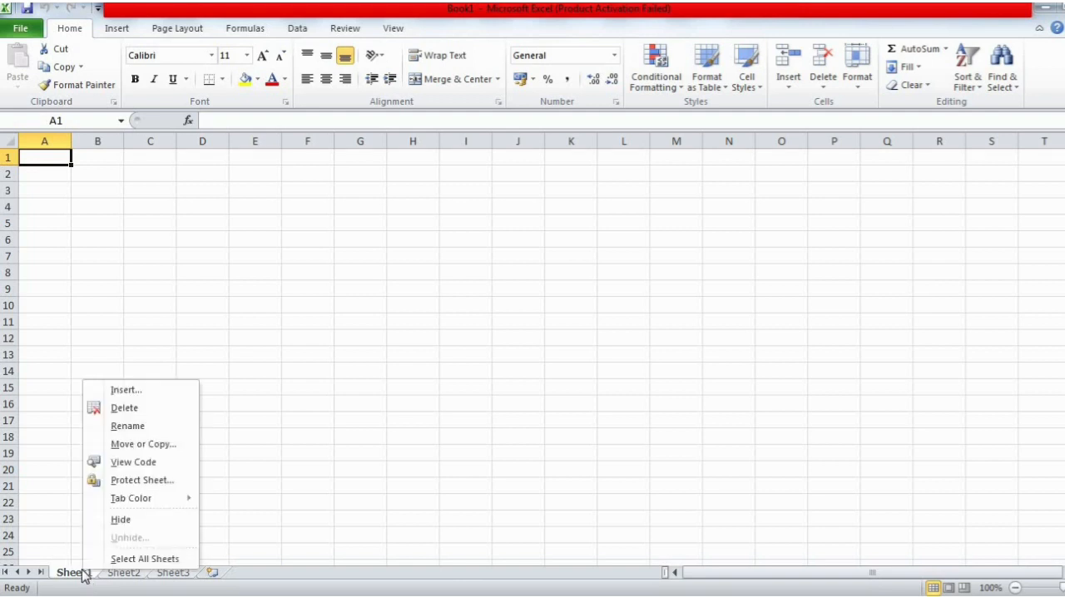
pyautogui.click(143, 427)
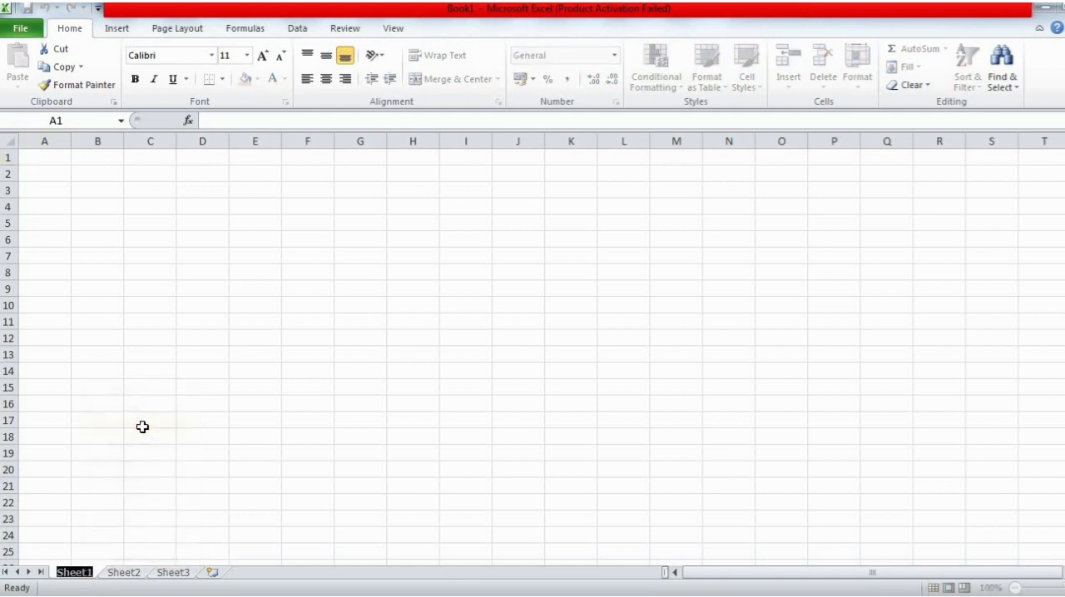
pyautogui.write('Class')
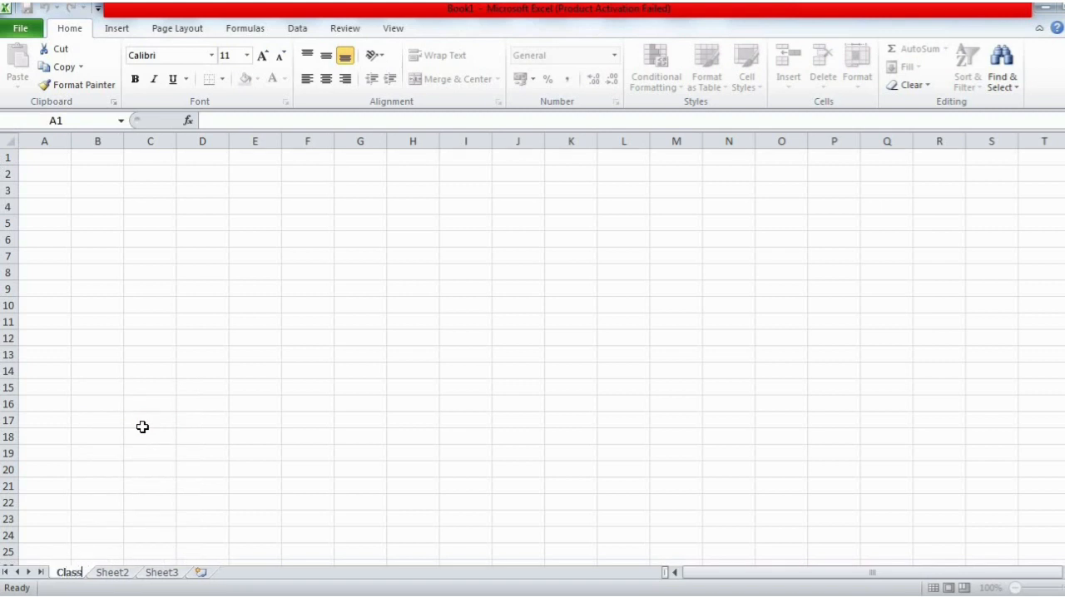
pyautogui.write(' 8A')
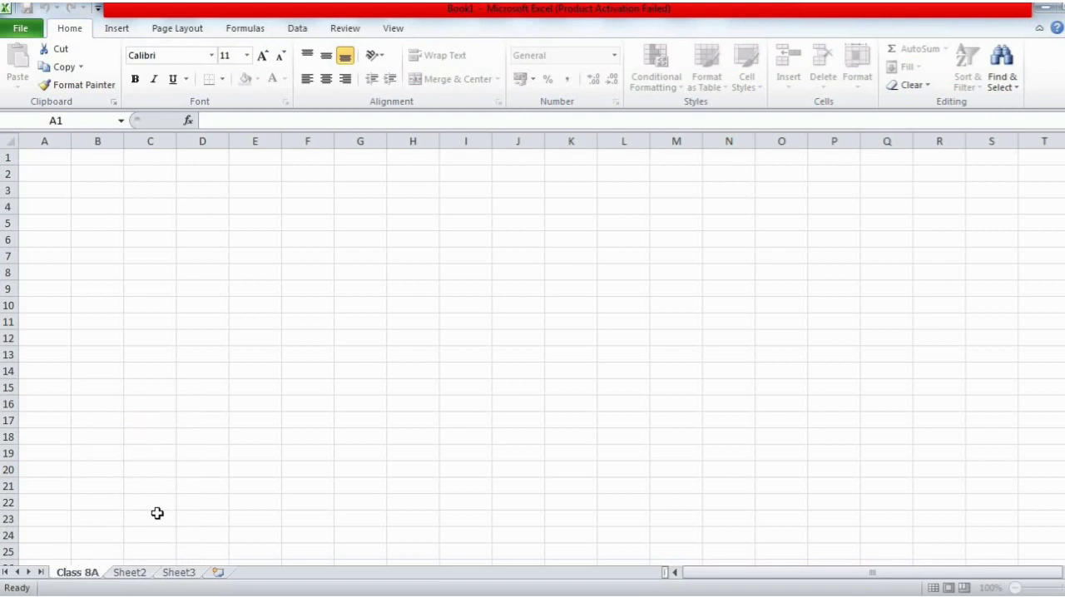
# - Rename the worksheet Sheet2 as "Class 8B"
pyautogui.click(130, 573)
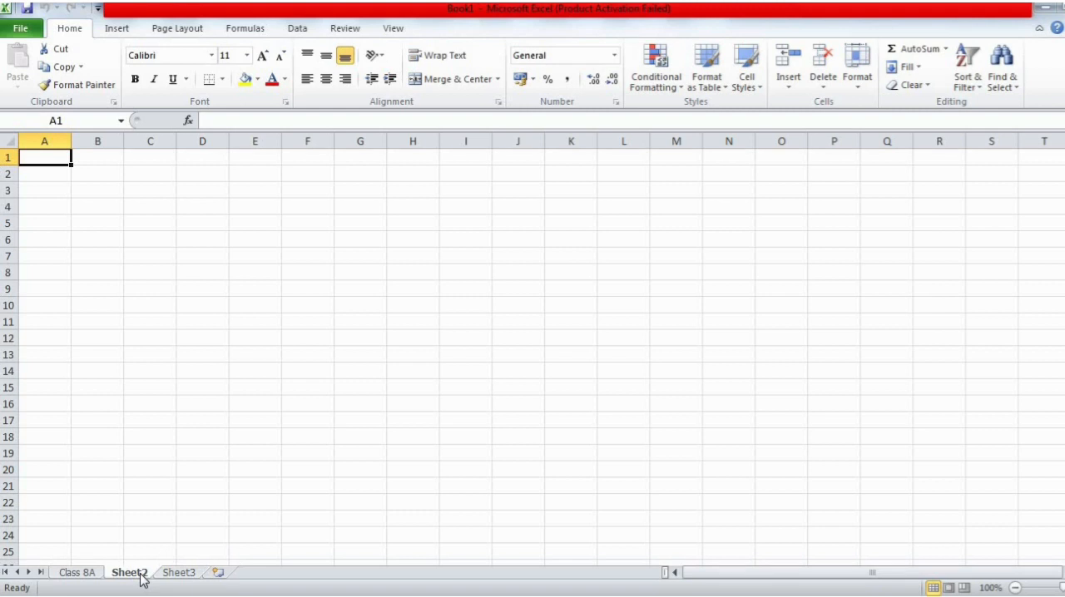
pyautogui.rightClick(142, 579)
pyautogui.click(178, 434)
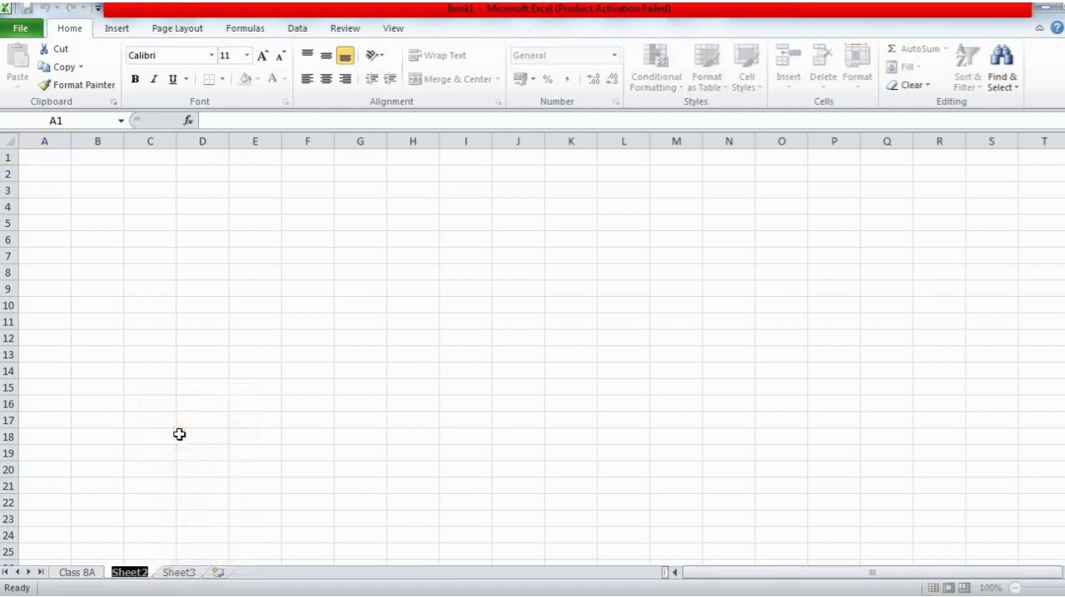
pyautogui.write('Class ')
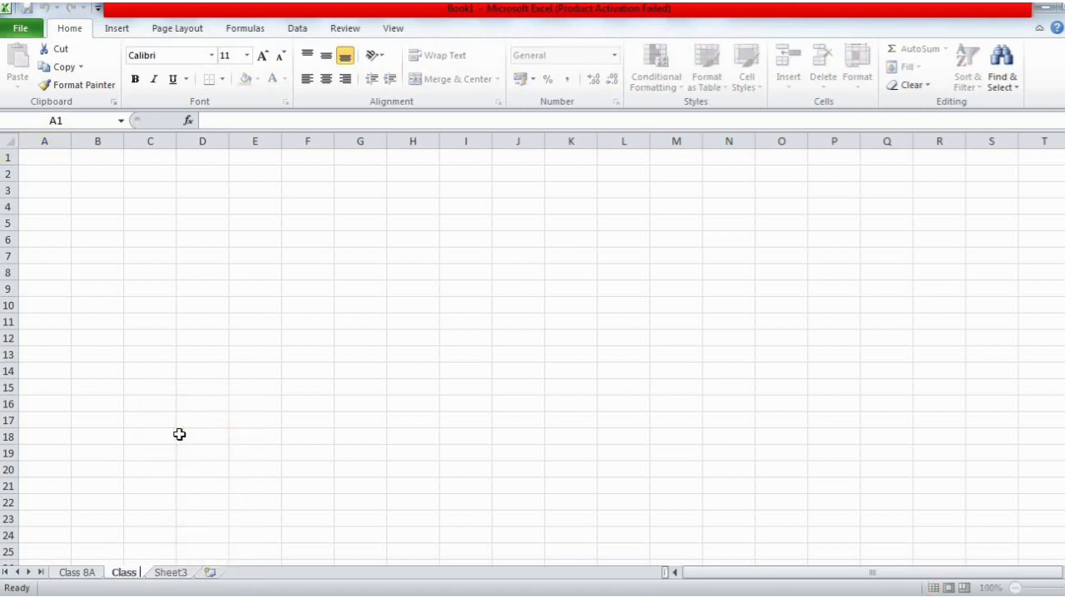
pyautogui.write('8B')
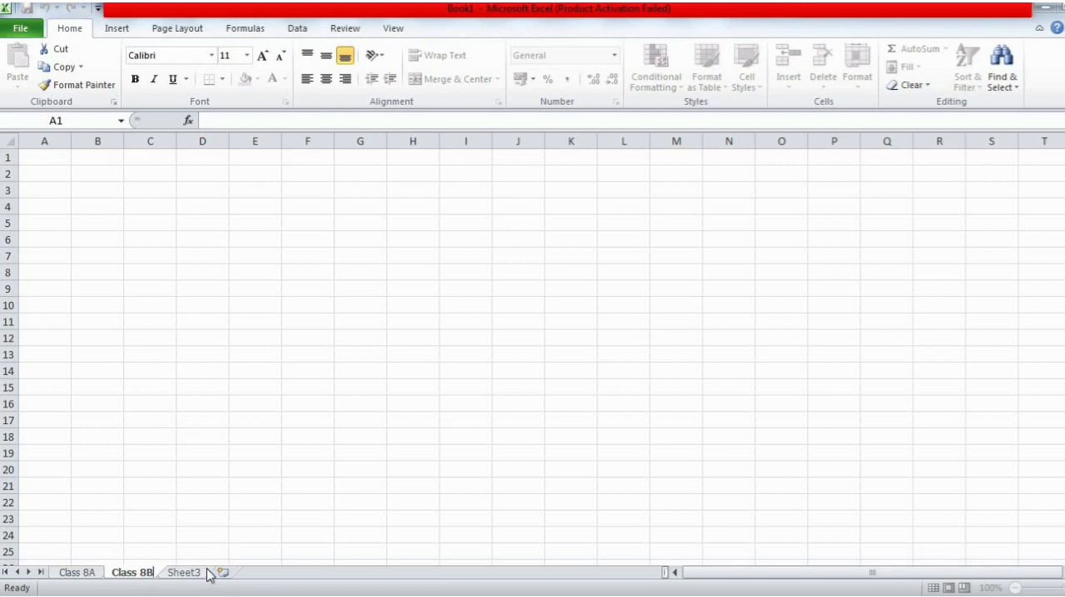
# - Rename the worksheet Sheet3 as "Class 8C"
pyautogui.click(206, 572)
pyautogui.rightClick(208, 573)
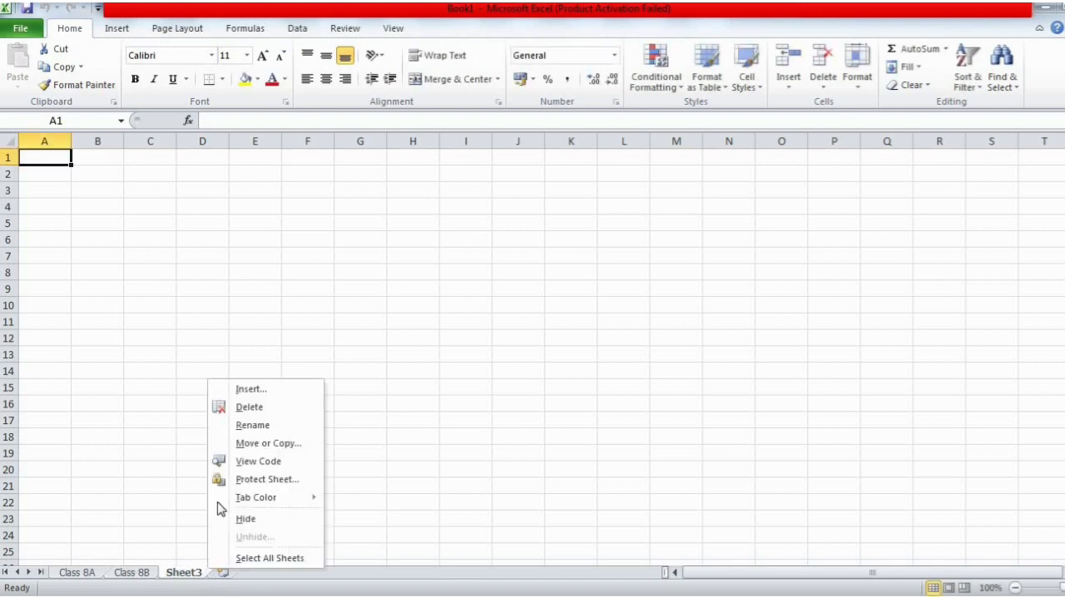
pyautogui.click(242, 425)
pyautogui.write('Cl')
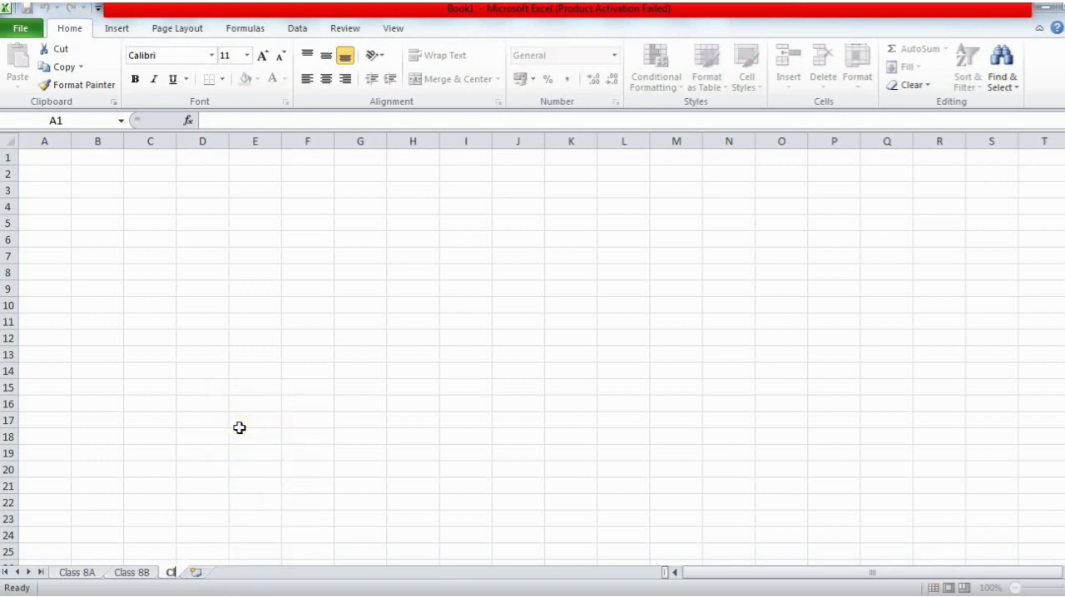
pyautogui.write('ass 8C')
pyautogui.press('Return')
pyautogui.click(228, 469)
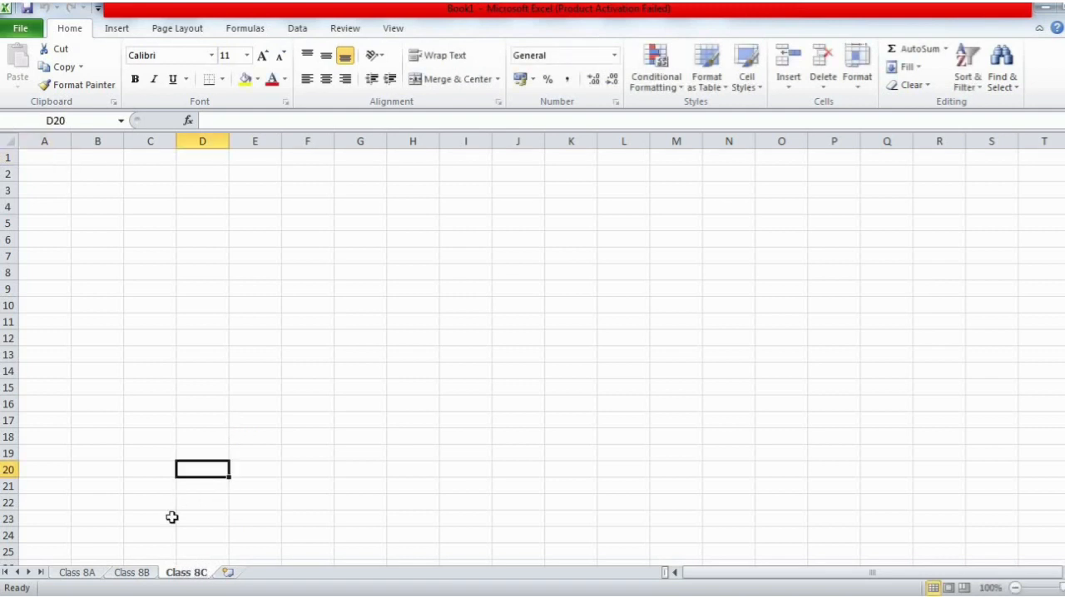
# - Go to the Class 8A sheet and check the Deleting a Worksheet notes in Word before returning to Excel
pyautogui.click(87, 574)
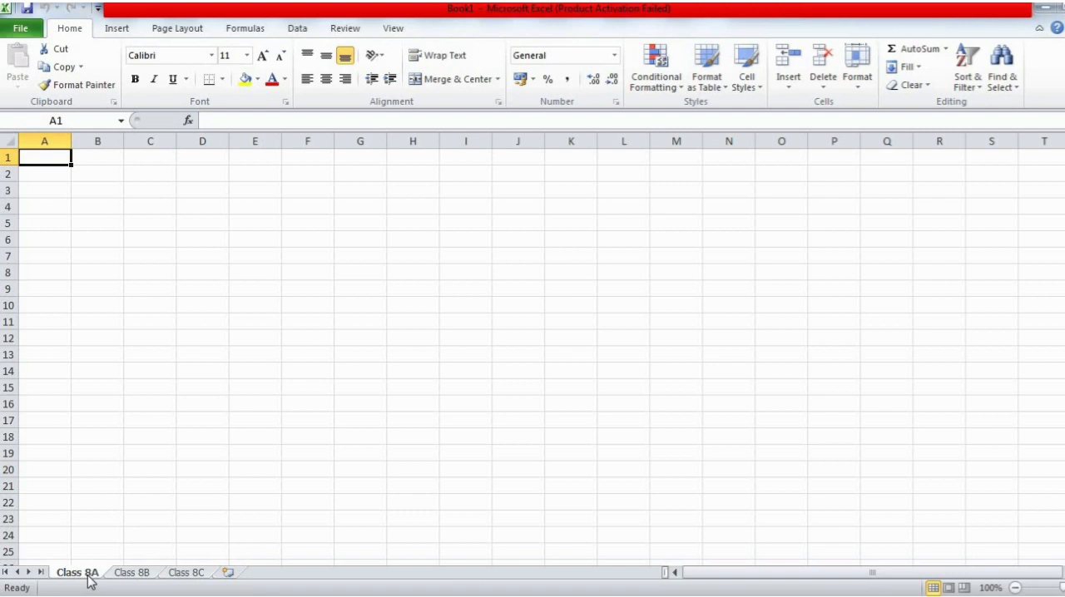
pyautogui.hotkey('alt', 'Tab')
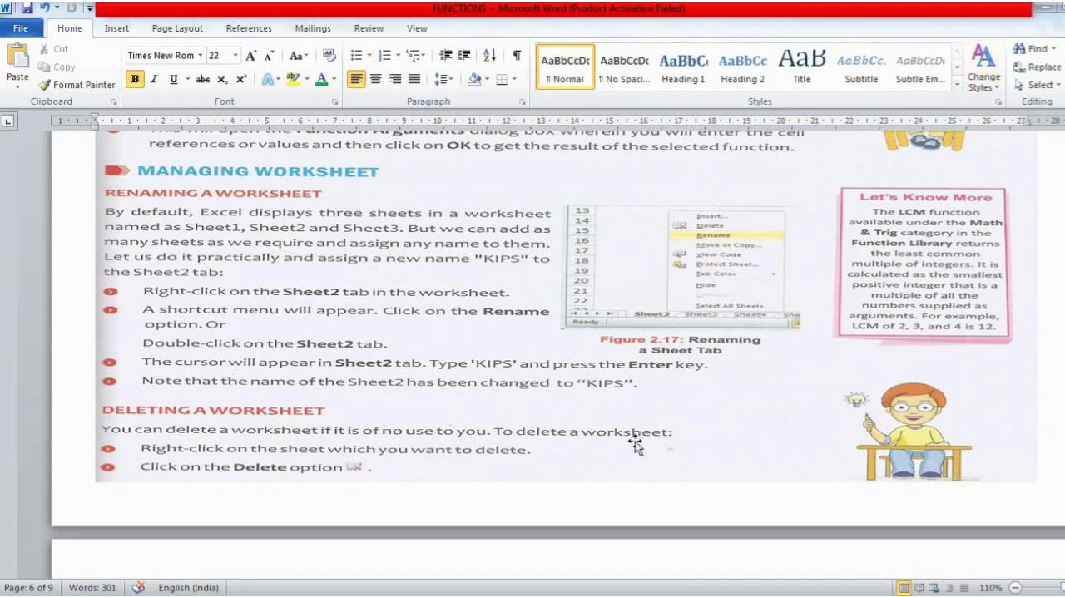
pyautogui.click(641, 529)
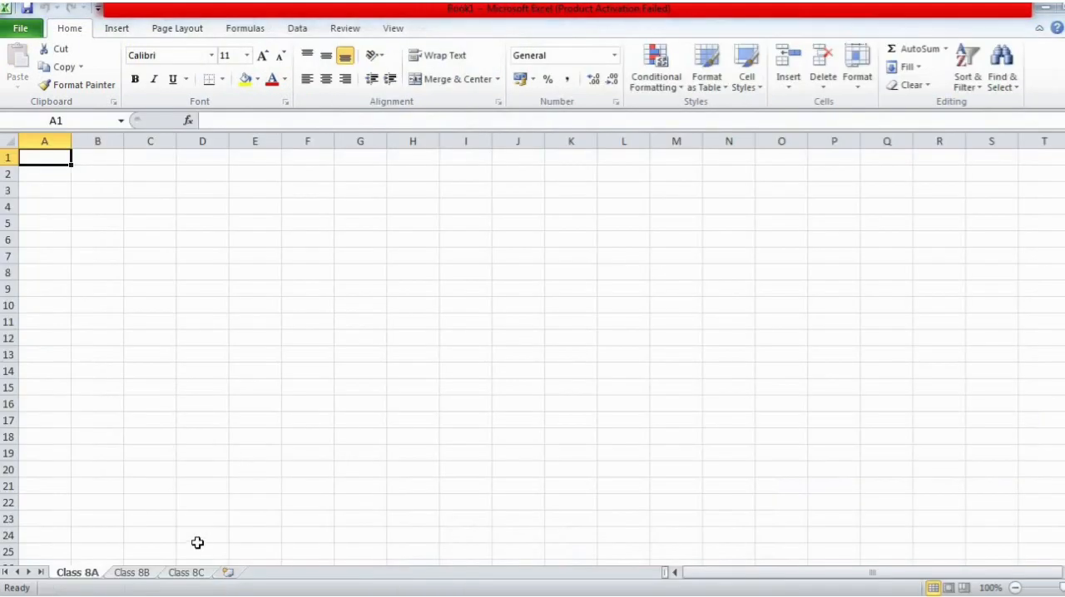
# - Insert a new worksheet after Class 8C and delete that sheet again
pyautogui.click(225, 574)
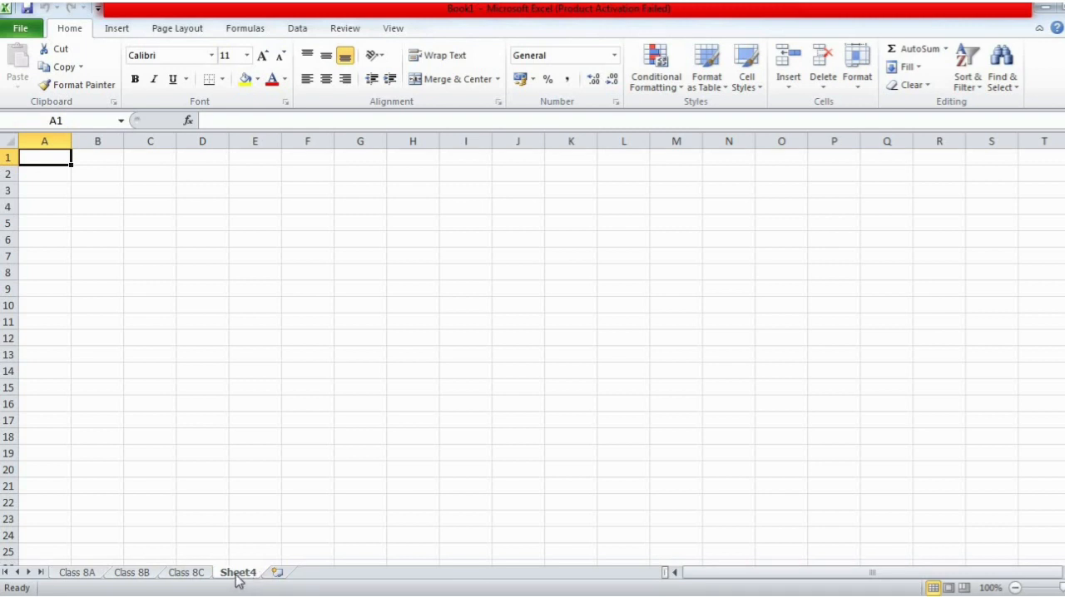
pyautogui.rightClick(238, 578)
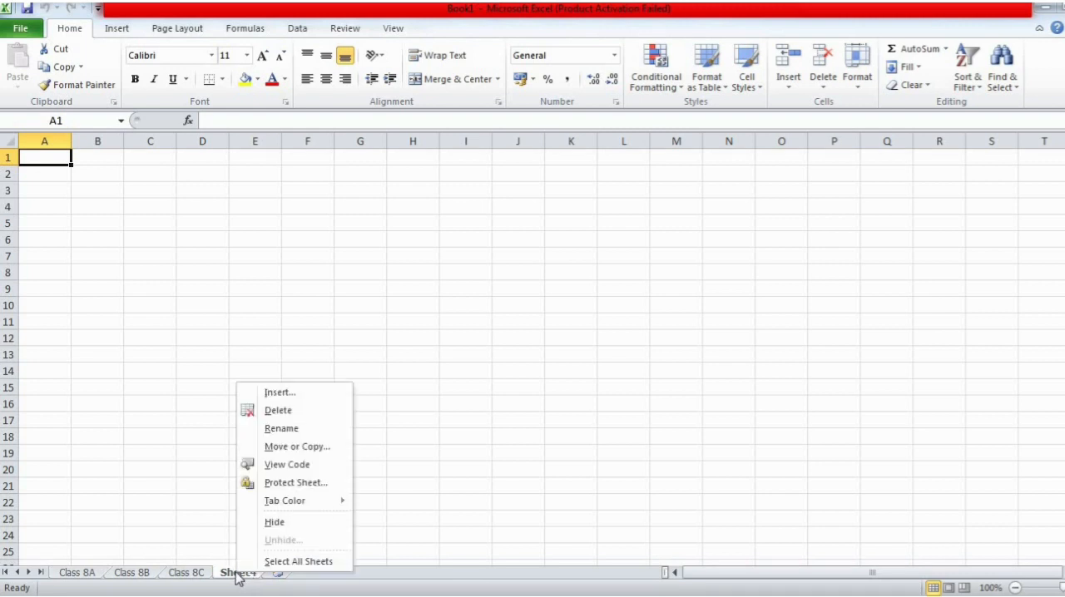
pyautogui.click(293, 412)
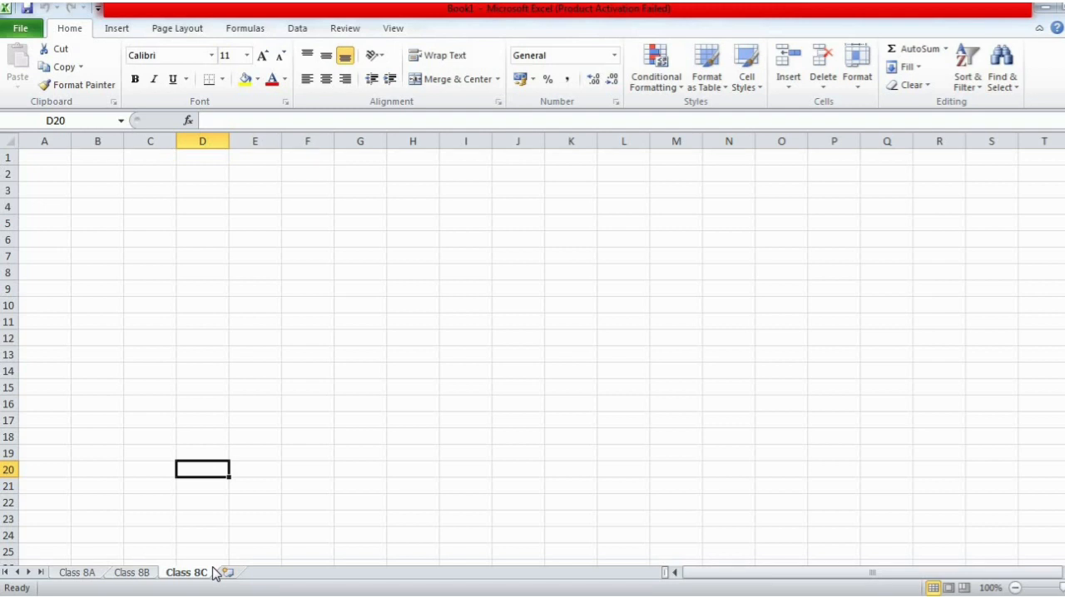
# - Check the Word notes following the worksheet deletion section, then return to Excel and look through the three class sheets
pyautogui.click(76, 572)
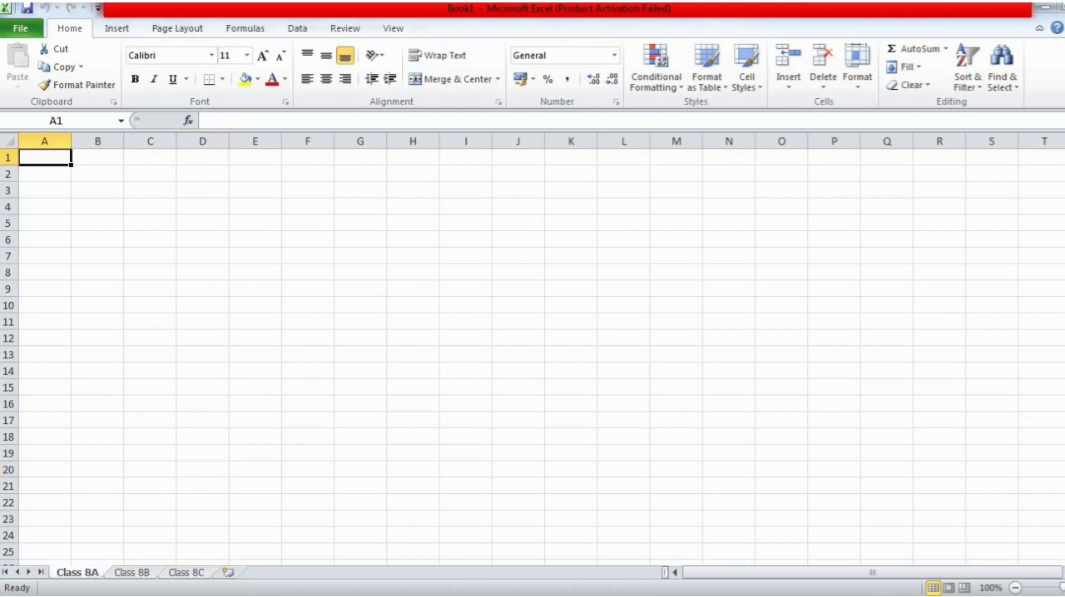
pyautogui.hotkey('alt', 'Tab')
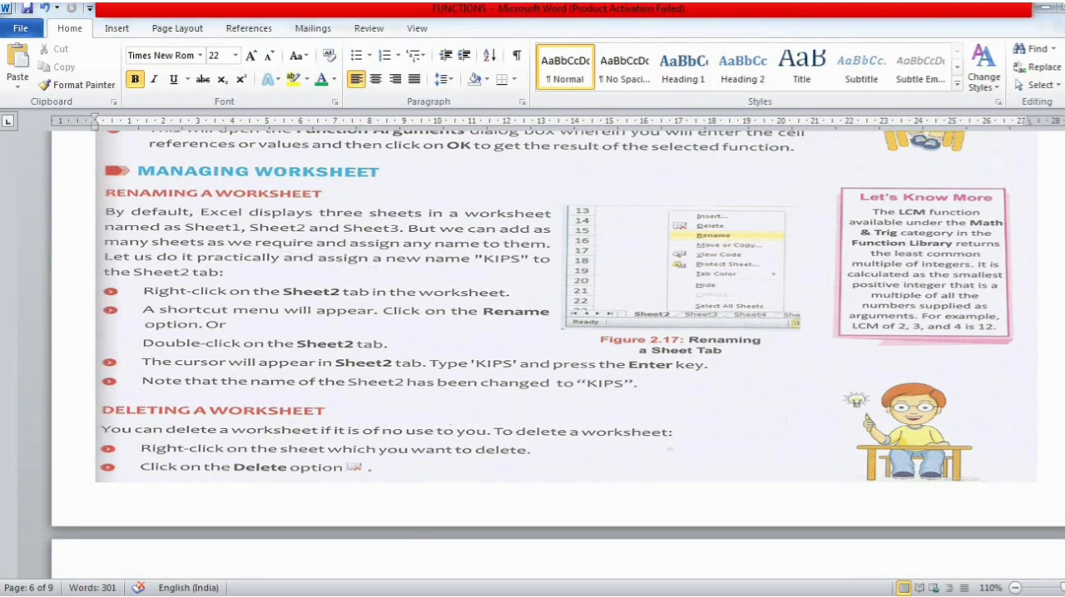
pyautogui.scroll(-8, 602, 241)
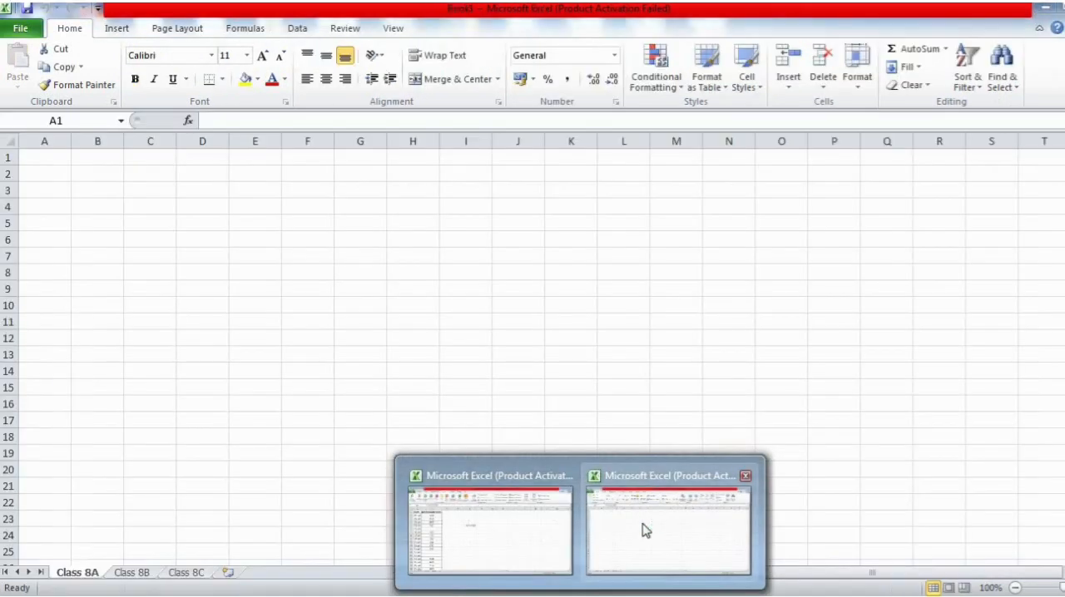
pyautogui.click(641, 527)
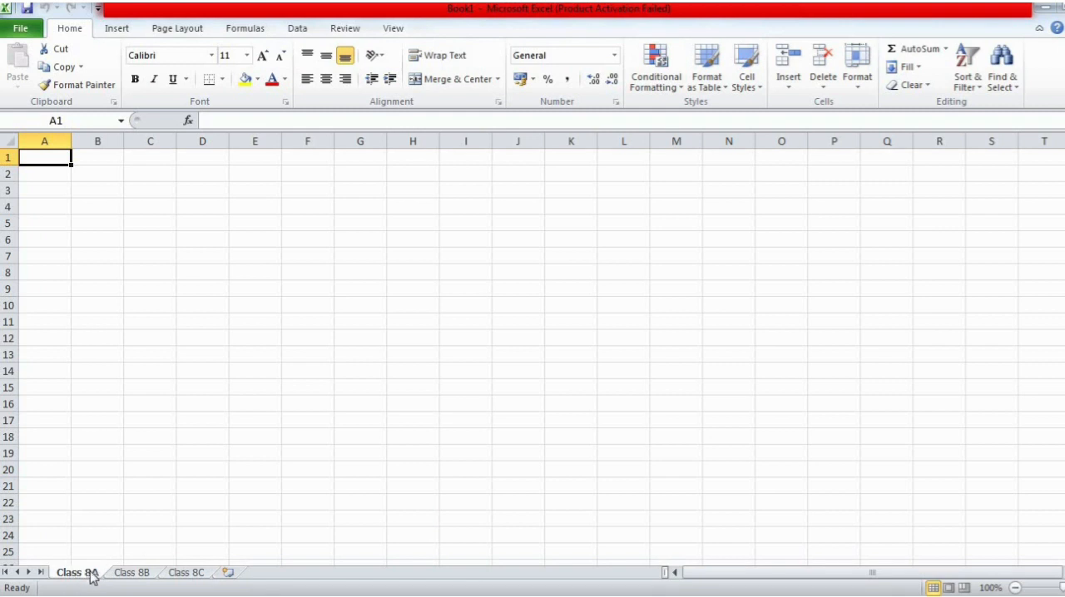
pyautogui.click(126, 573)
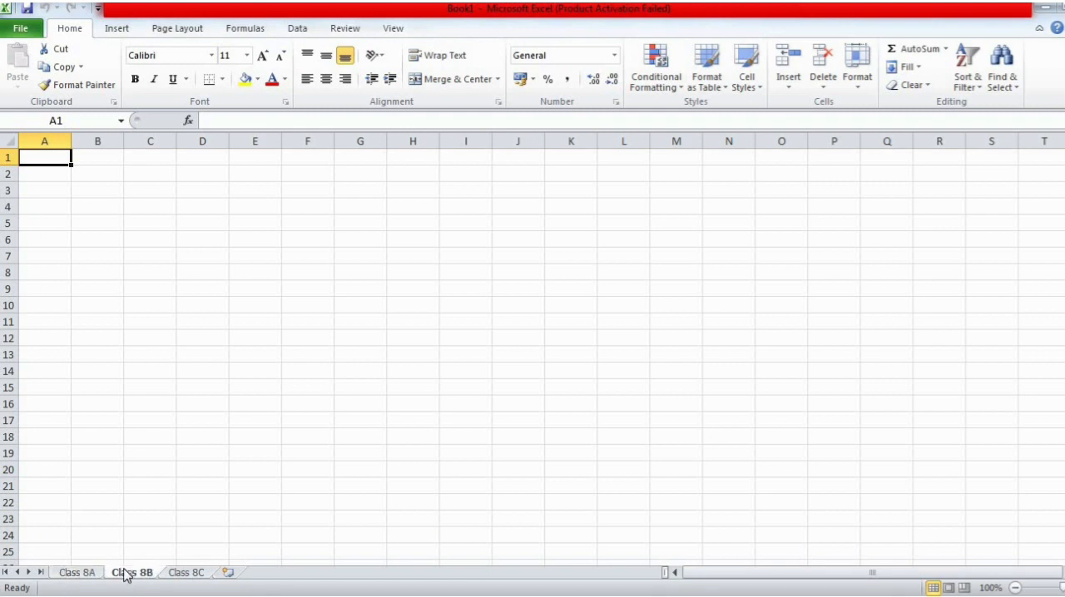
pyautogui.click(176, 574)
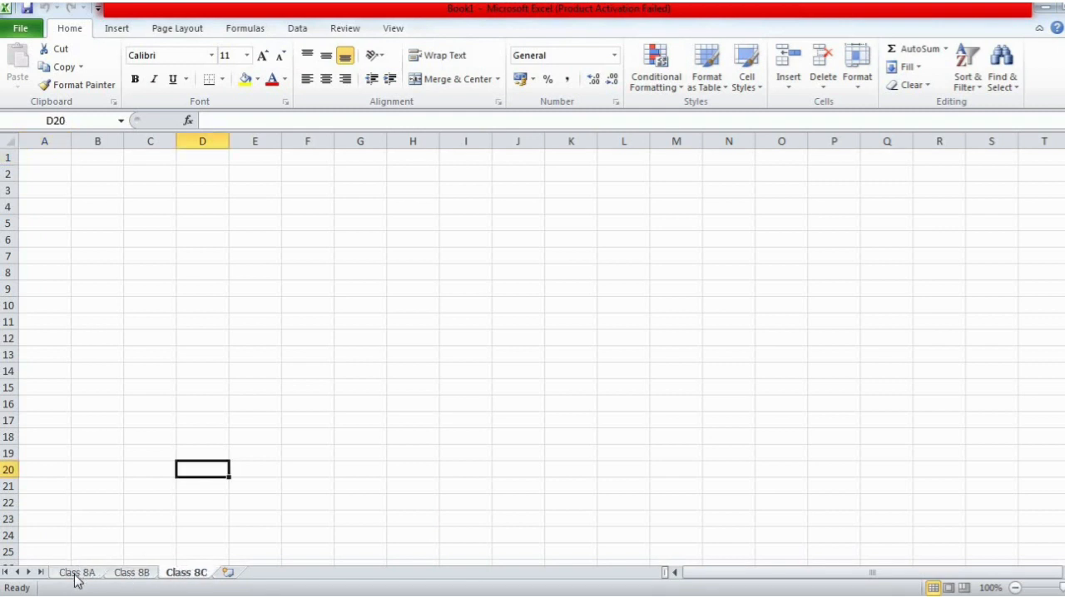
# - Set the tab colour of the Class 8A sheet to the standard Red
pyautogui.click(76, 575)
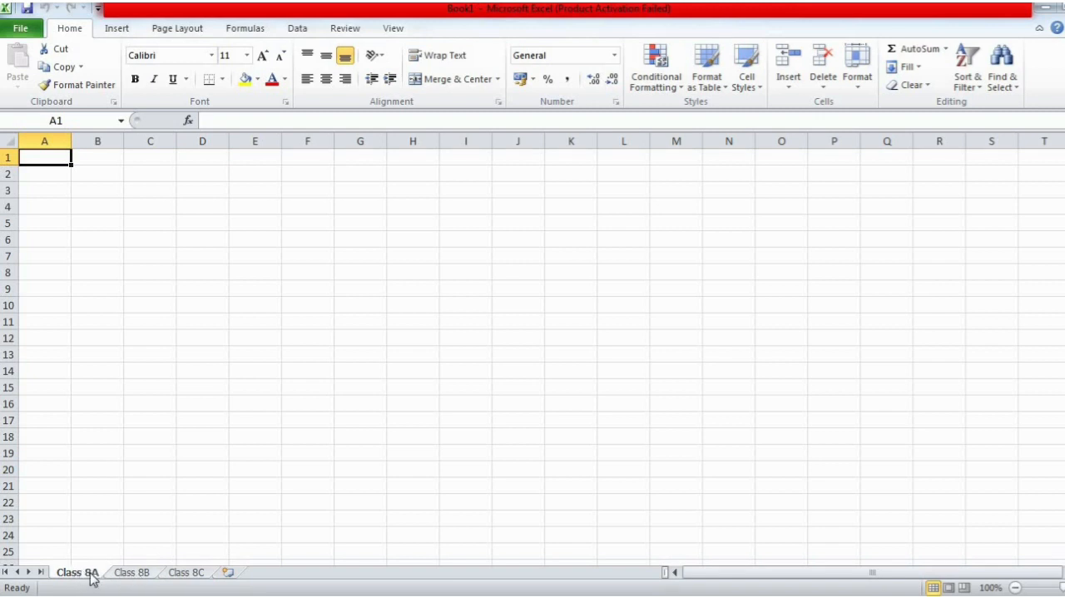
pyautogui.rightClick(93, 579)
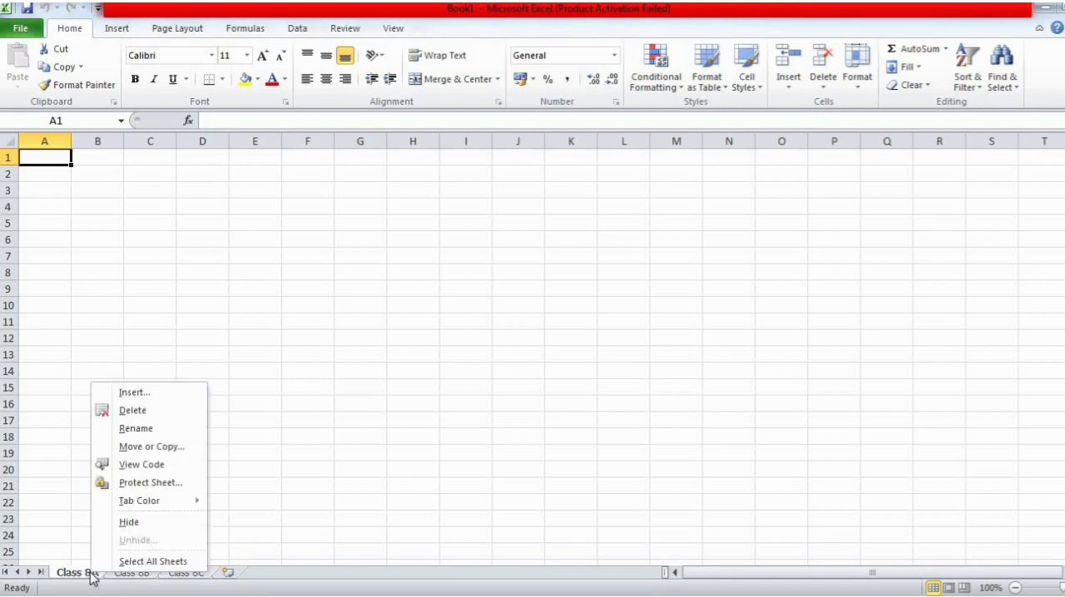
pyautogui.moveTo(155, 503)
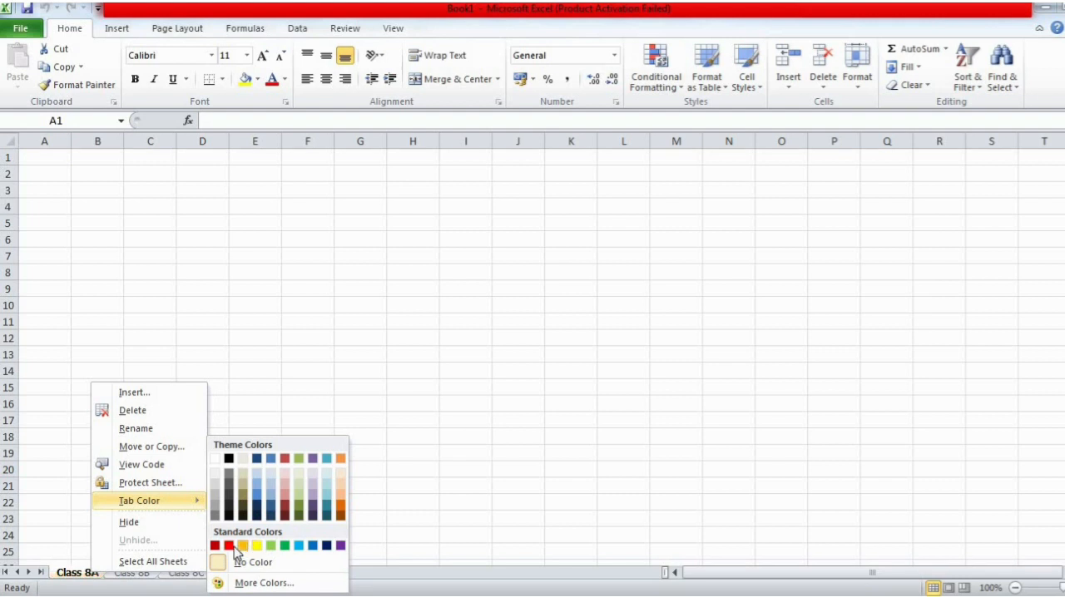
pyautogui.click(231, 548)
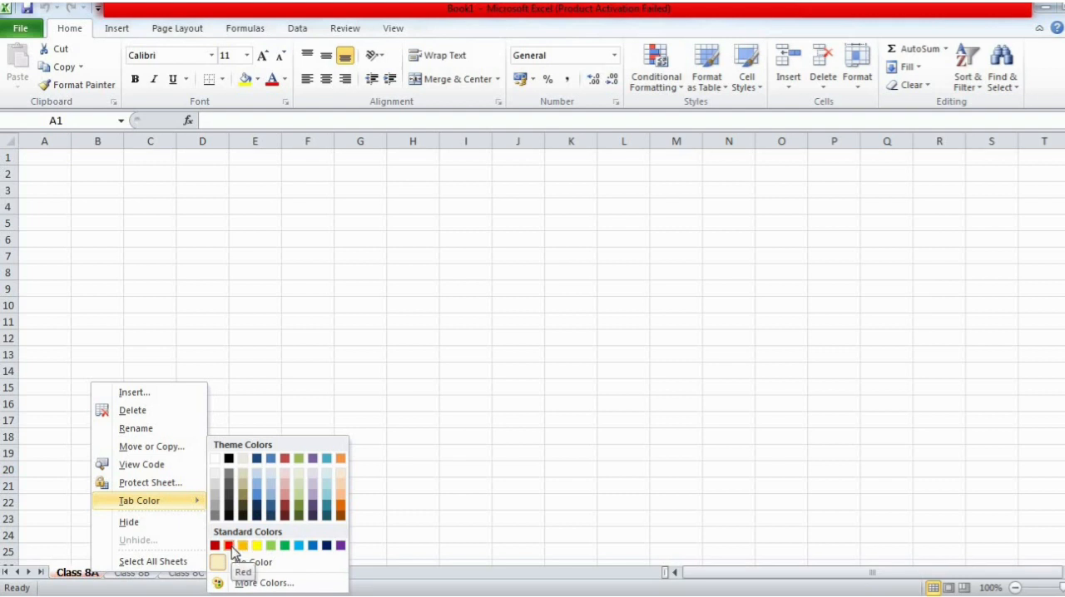
pyautogui.click(231, 547)
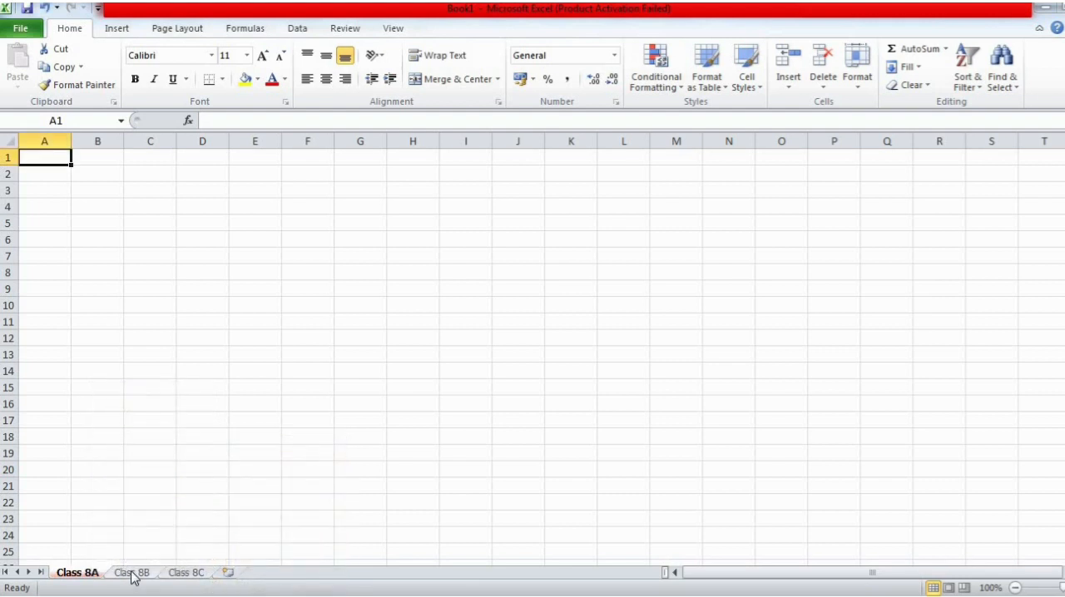
# - Set the tab colour of the Class 8B sheet to the dark blue theme colour
pyautogui.click(133, 575)
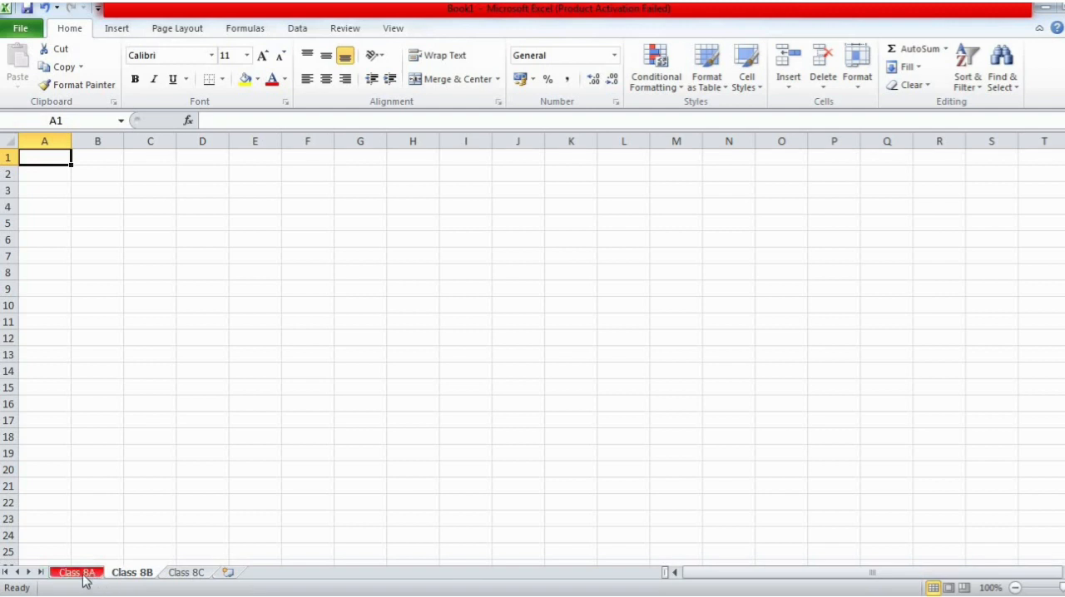
pyautogui.rightClick(148, 578)
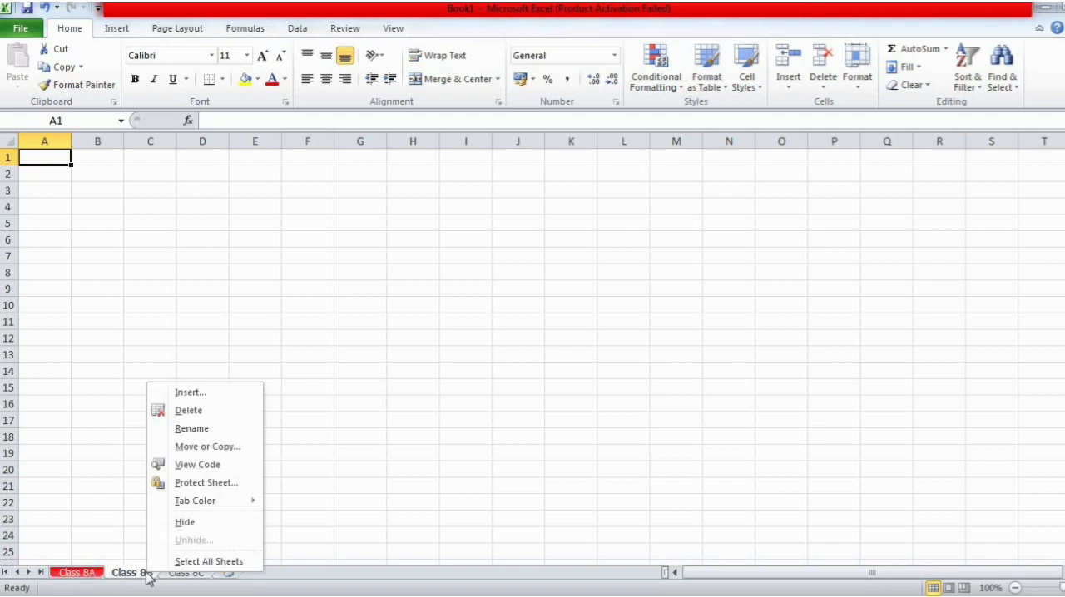
pyautogui.click(131, 574)
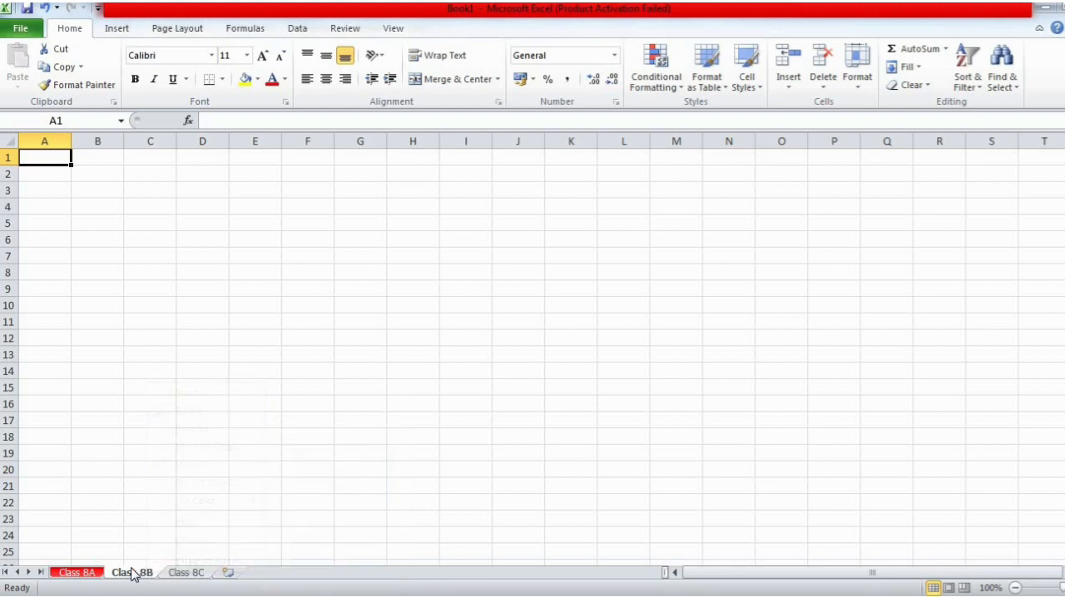
pyautogui.rightClick(132, 574)
pyautogui.moveTo(241, 494)
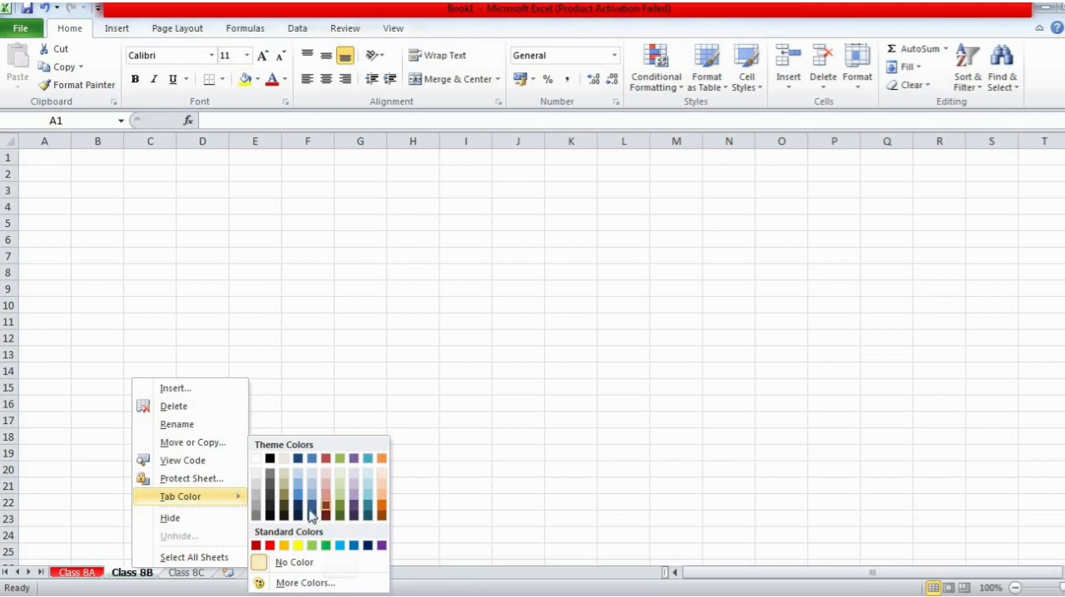
pyautogui.click(298, 459)
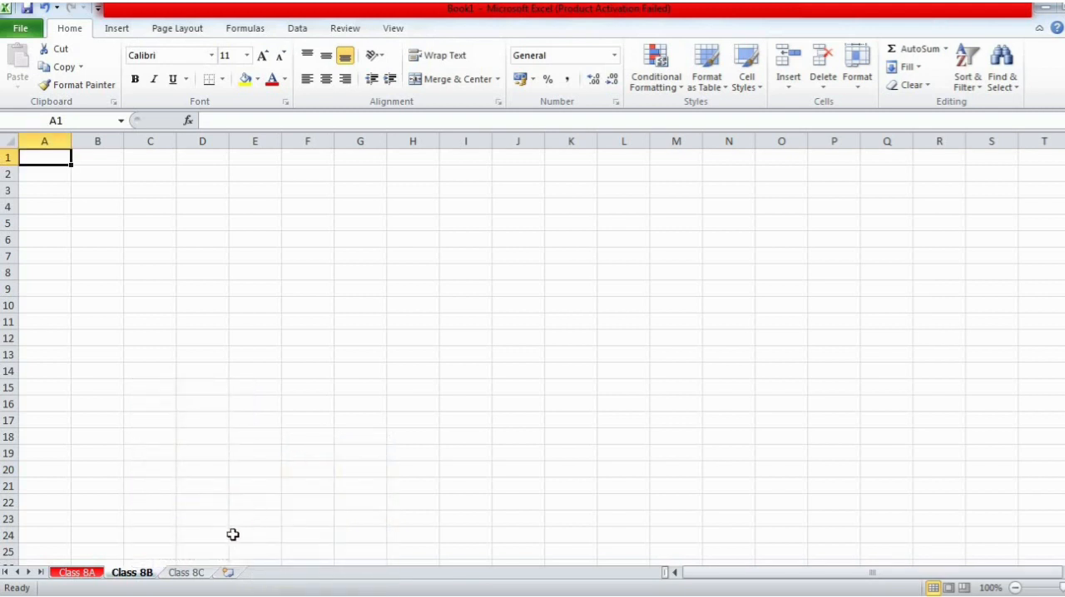
# - Set the tab colour of the Class 8C sheet to standard green and switch to Class 8B to view it
pyautogui.click(205, 573)
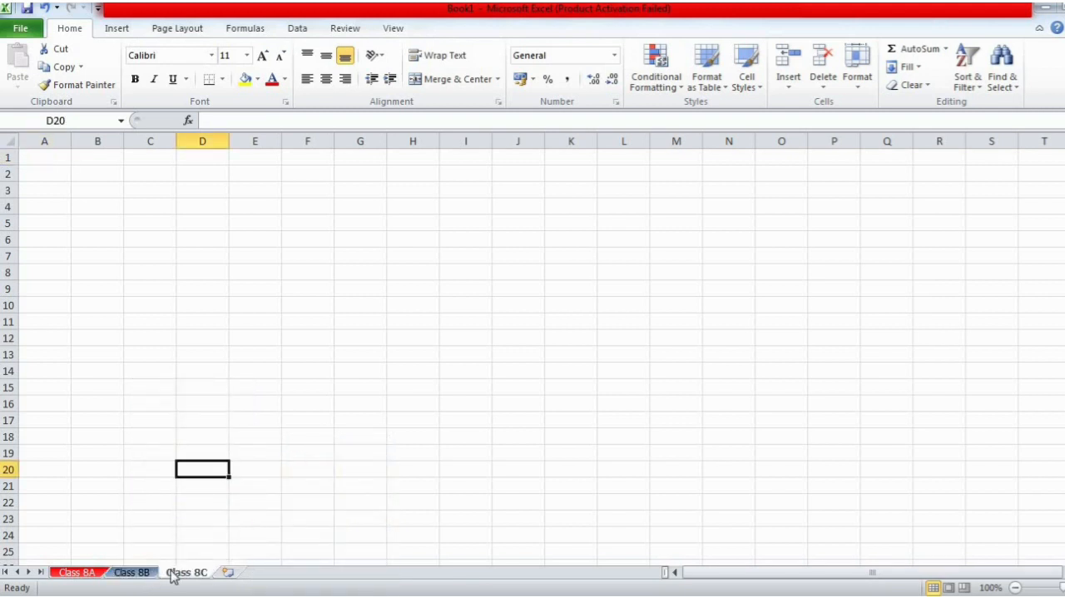
pyautogui.rightClick(180, 574)
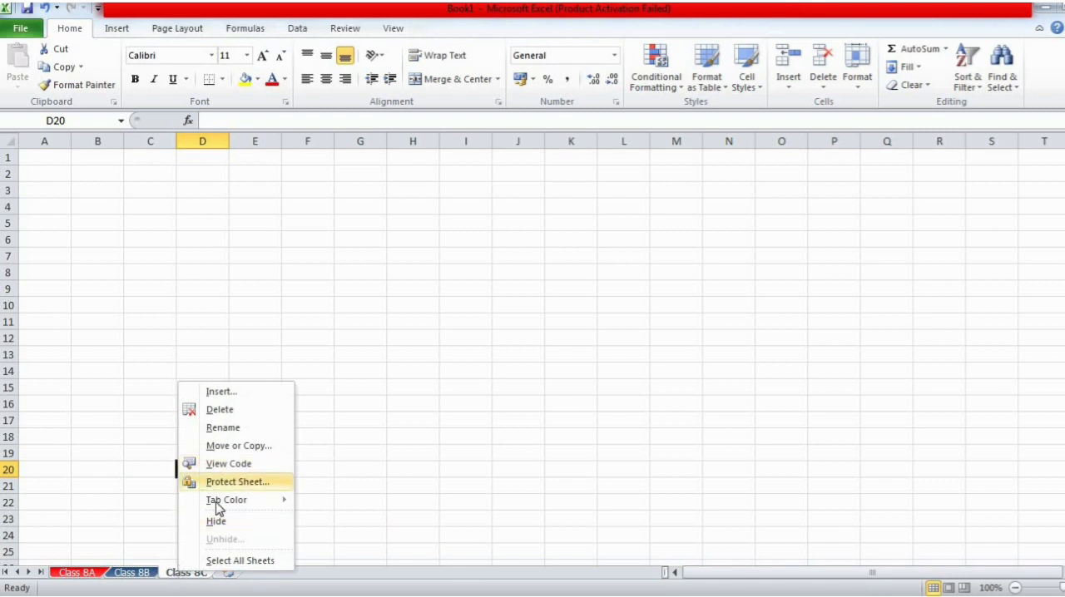
pyautogui.moveTo(219, 509)
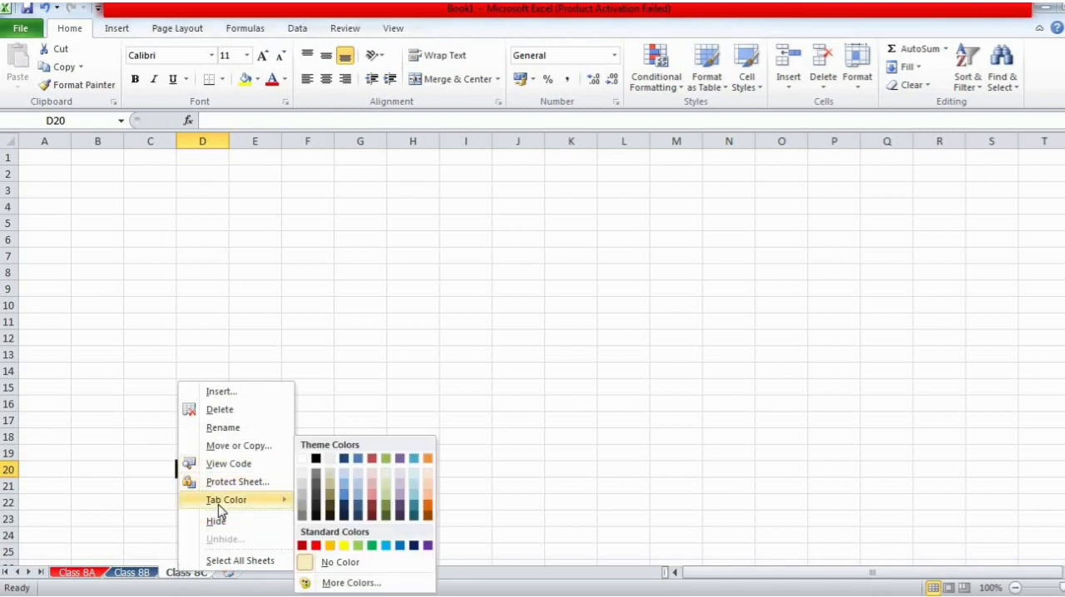
pyautogui.click(370, 545)
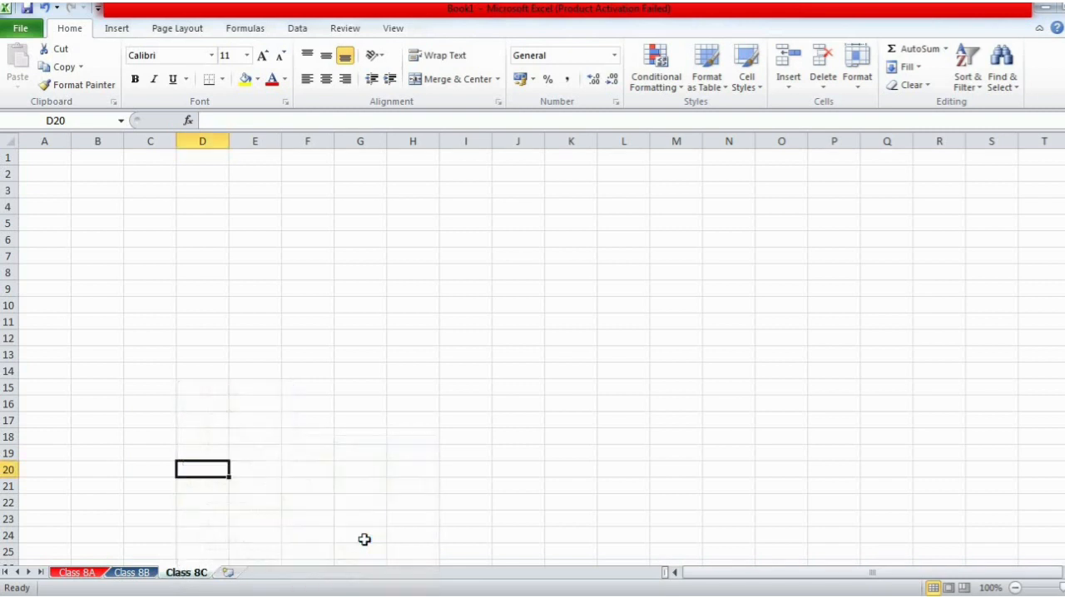
pyautogui.click(139, 572)
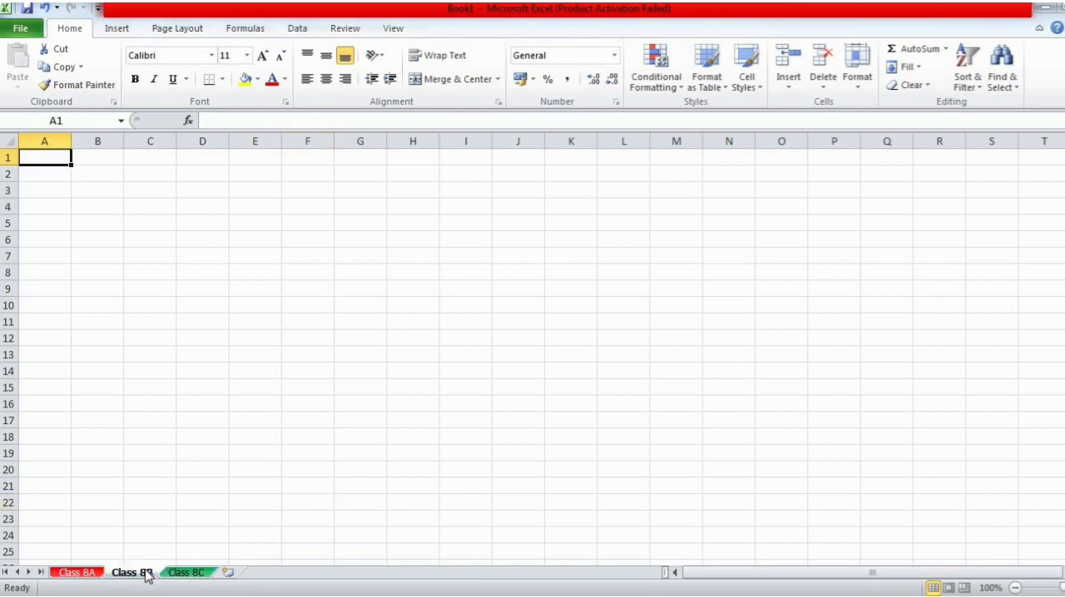
# - Insert a new worksheet after Class 8C and view its tab colour choices without applying any
pyautogui.click(227, 572)
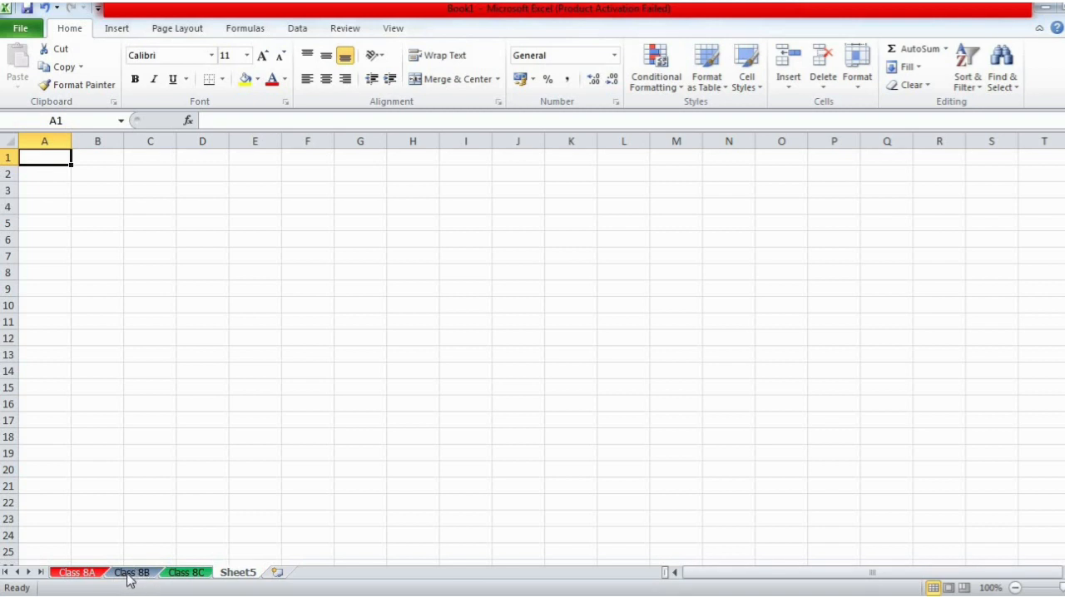
pyautogui.rightClick(225, 574)
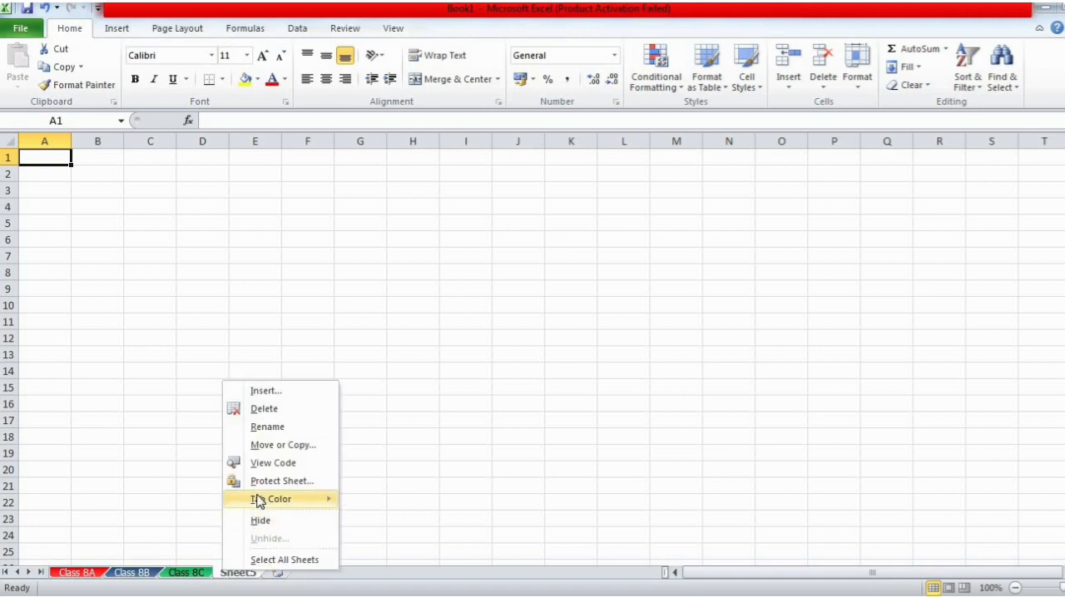
pyautogui.moveTo(258, 501)
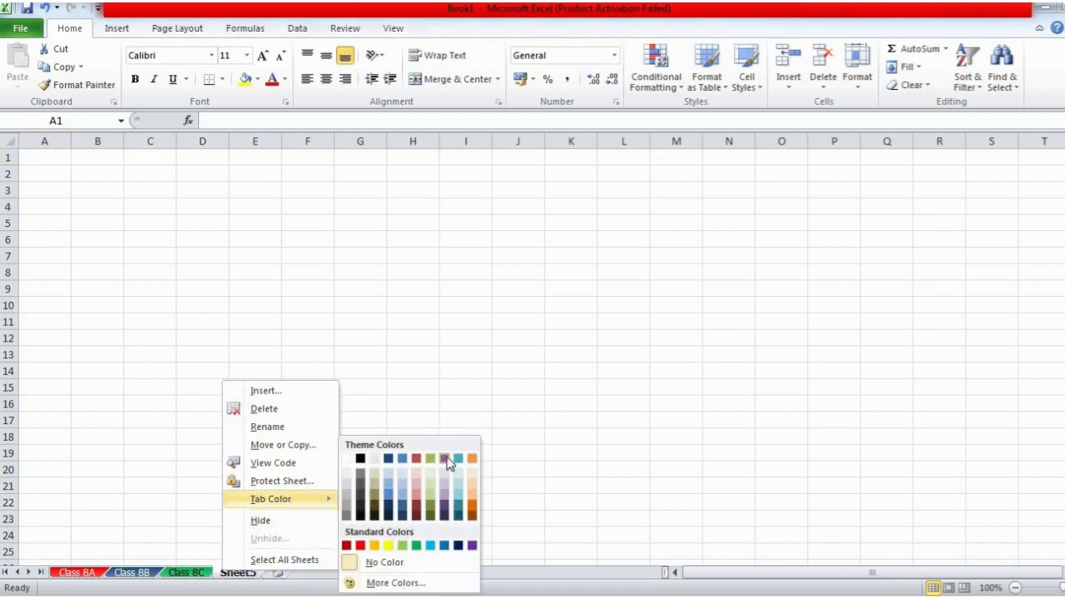
pyautogui.click(536, 416)
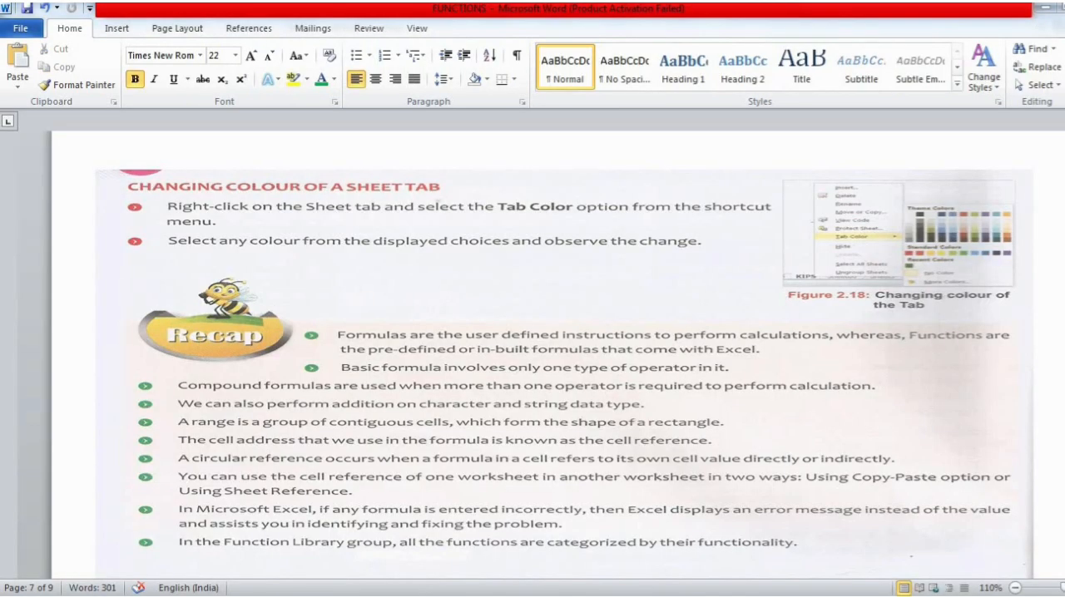
# - Return to the Key Concepts table on page 1 of the Word notes and select the table picture
pyautogui.moveTo(1064, 403); pyautogui.dragTo(1063, 158)
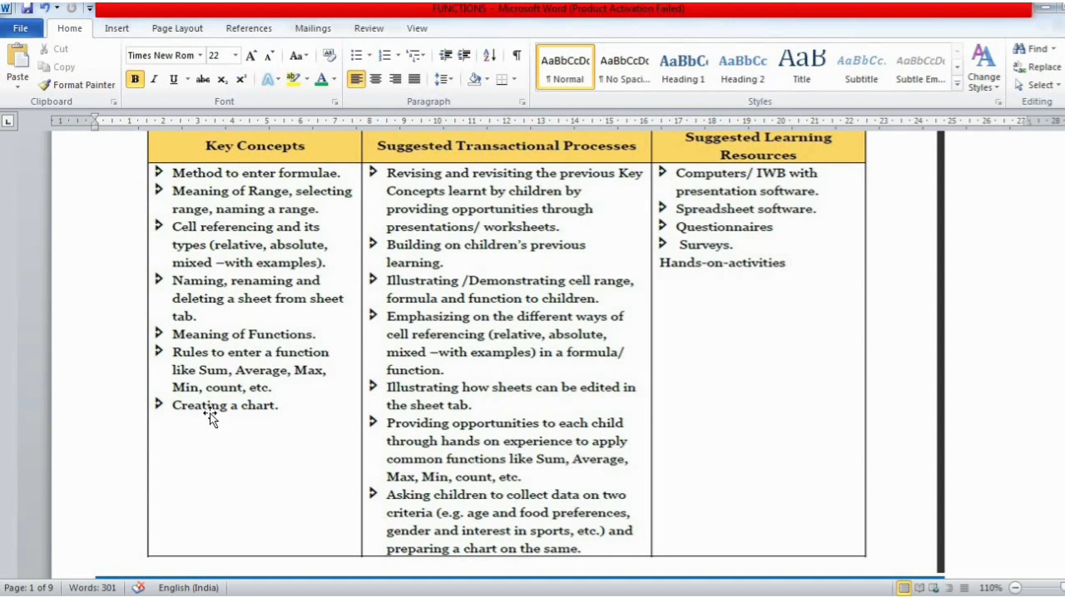
pyautogui.click(749, 357)
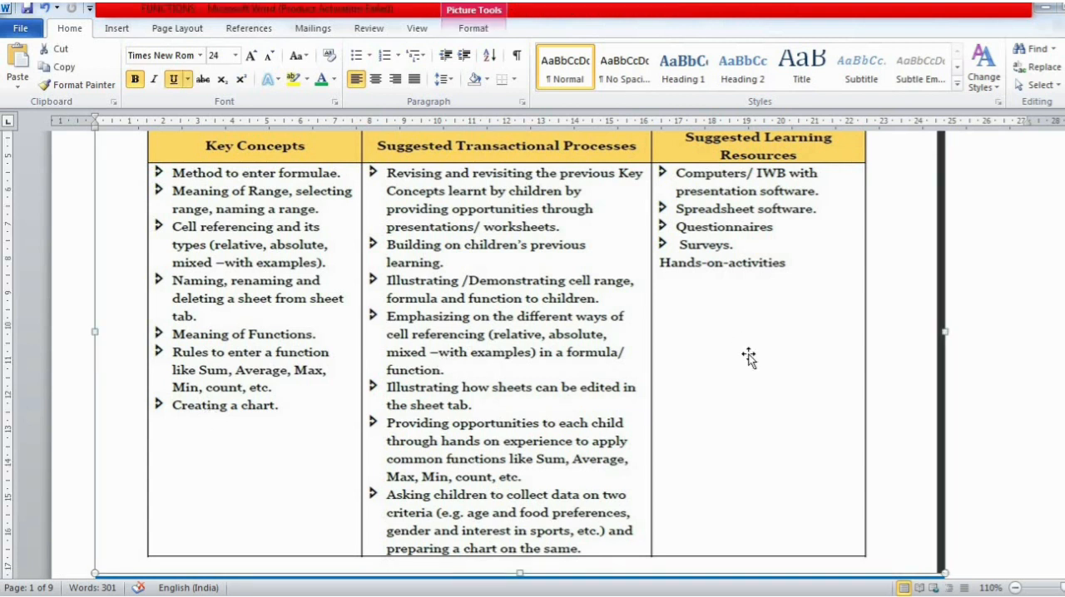